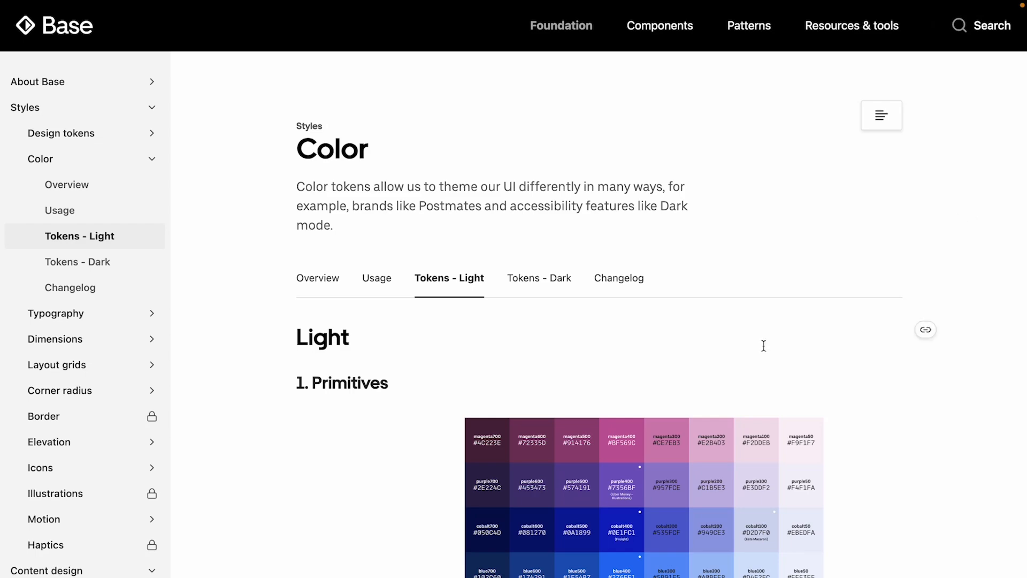
Examine the Primitives, Foundation and Core color tokens on the Base design system's Tokens - Light page
scroll(763, 346, down, 20)
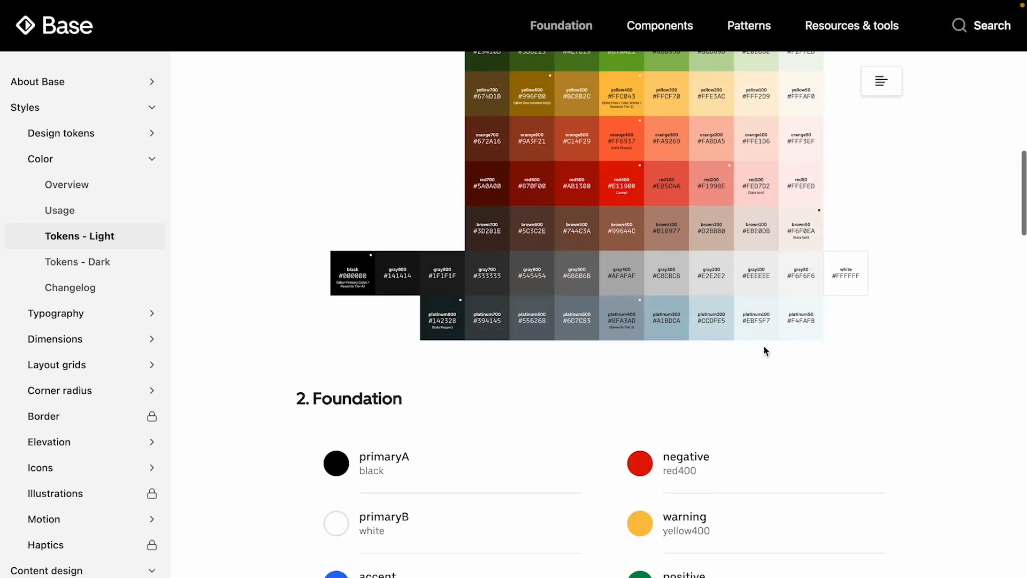
scroll(765, 350, down, 3)
scroll(765, 351, up, 7)
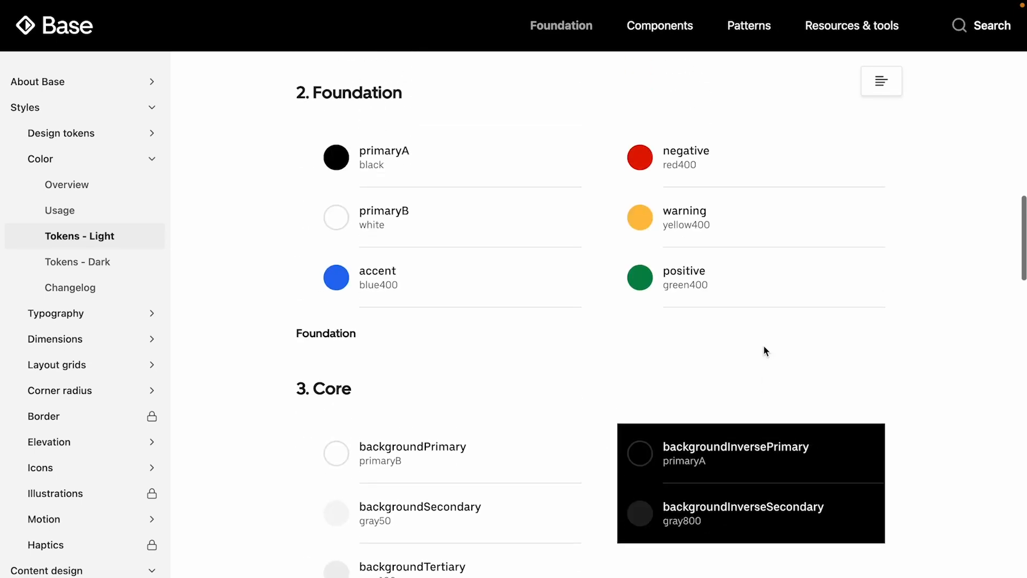
scroll(546, 363, down, 3)
scroll(546, 363, down, 3)
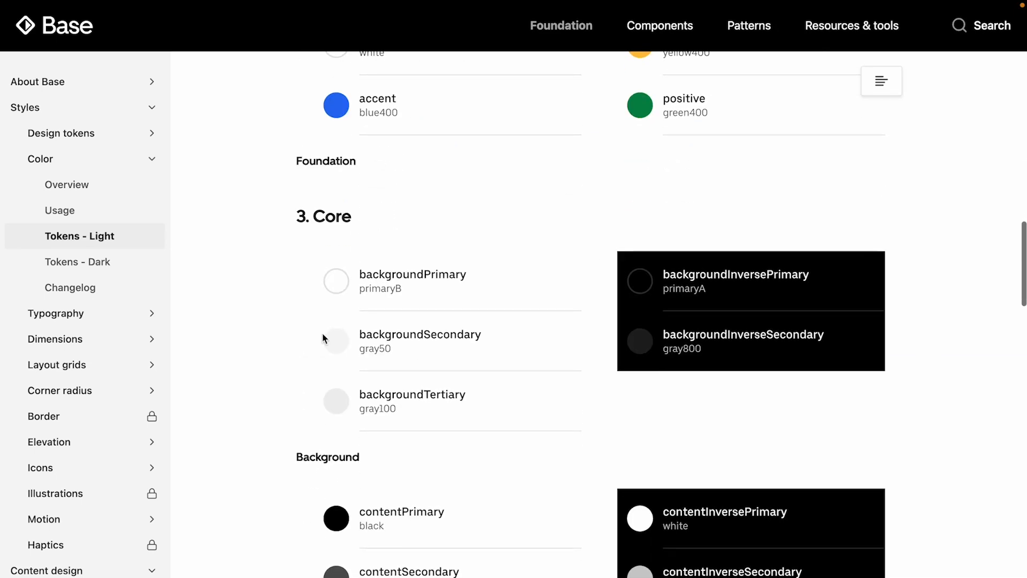
scroll(454, 425, down, 1)
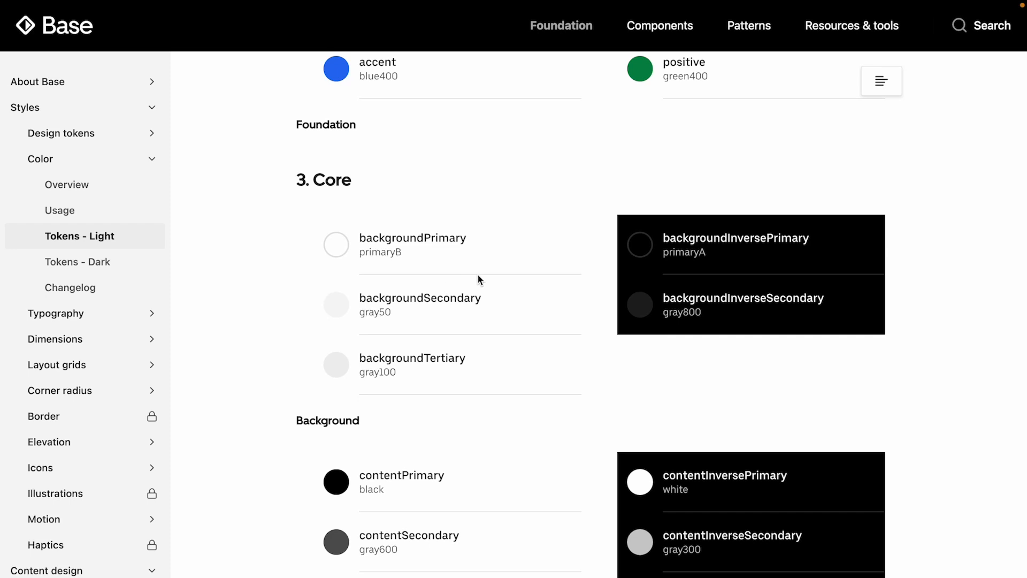
scroll(478, 276, down, 3)
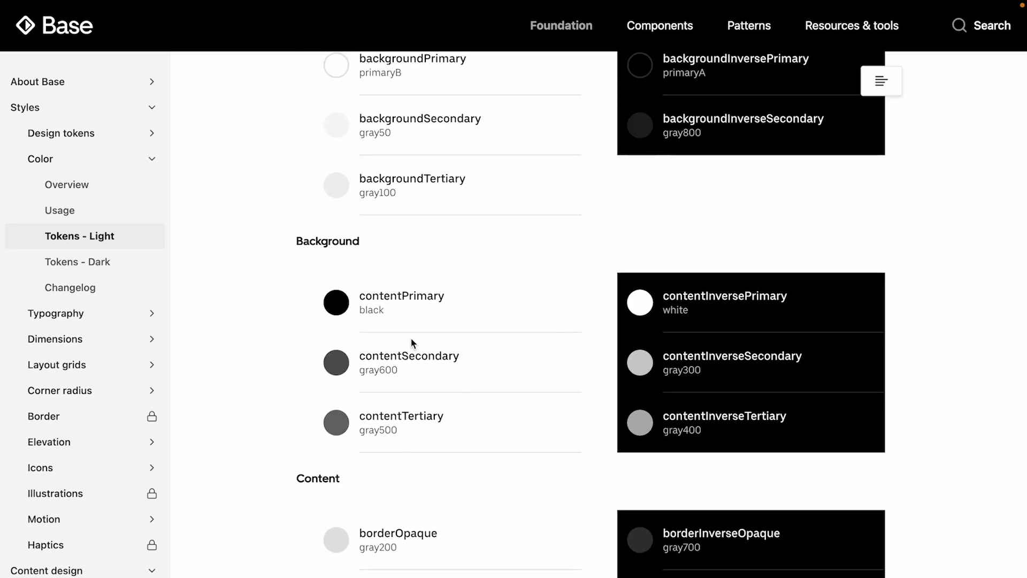
scroll(411, 343, down, 3)
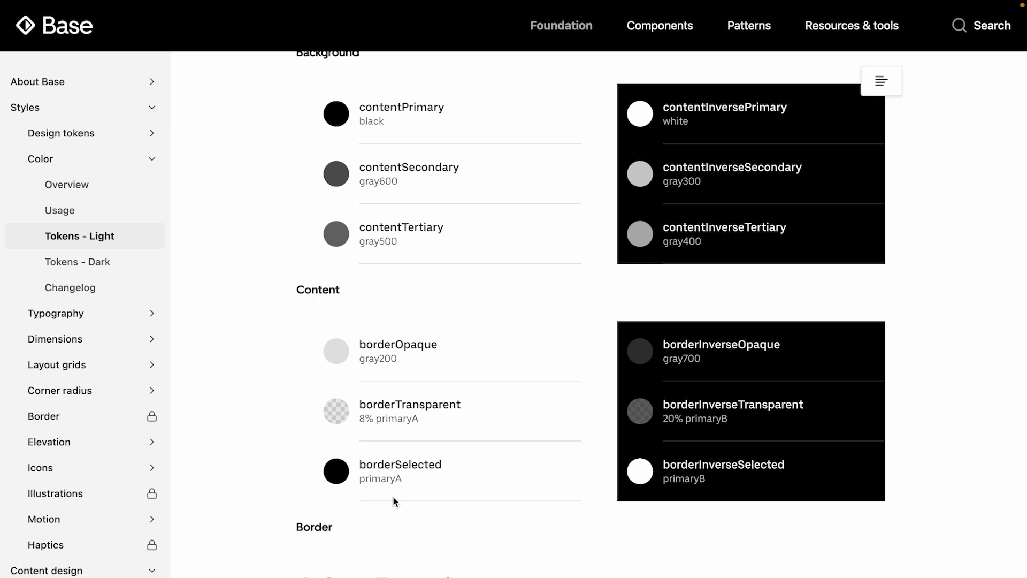
scroll(396, 273, up, 3)
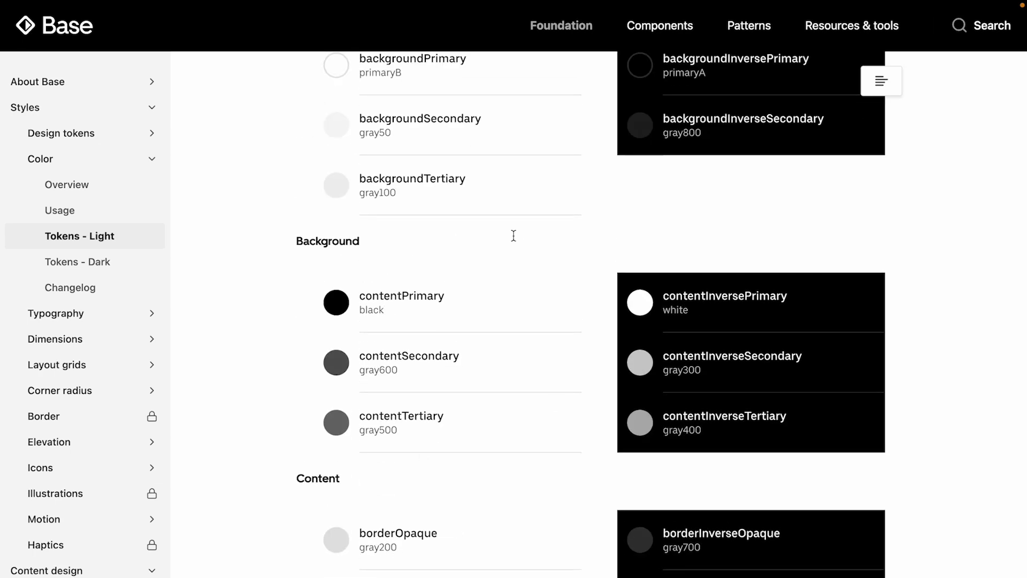
scroll(513, 235, up, 3)
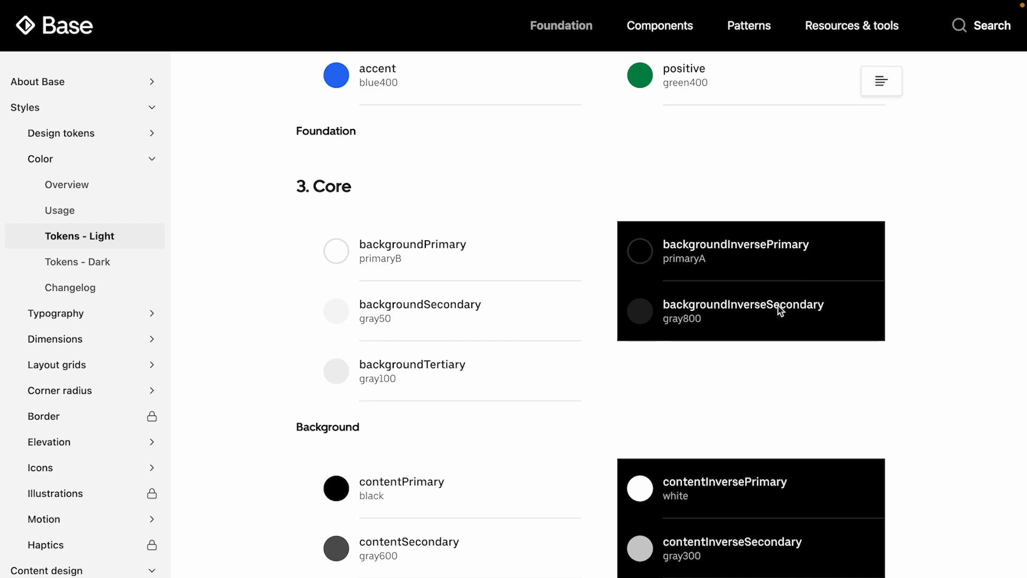
Review the Core Extensions background and content tokens and compare them with the Core tokens
scroll(751, 423, down, 15)
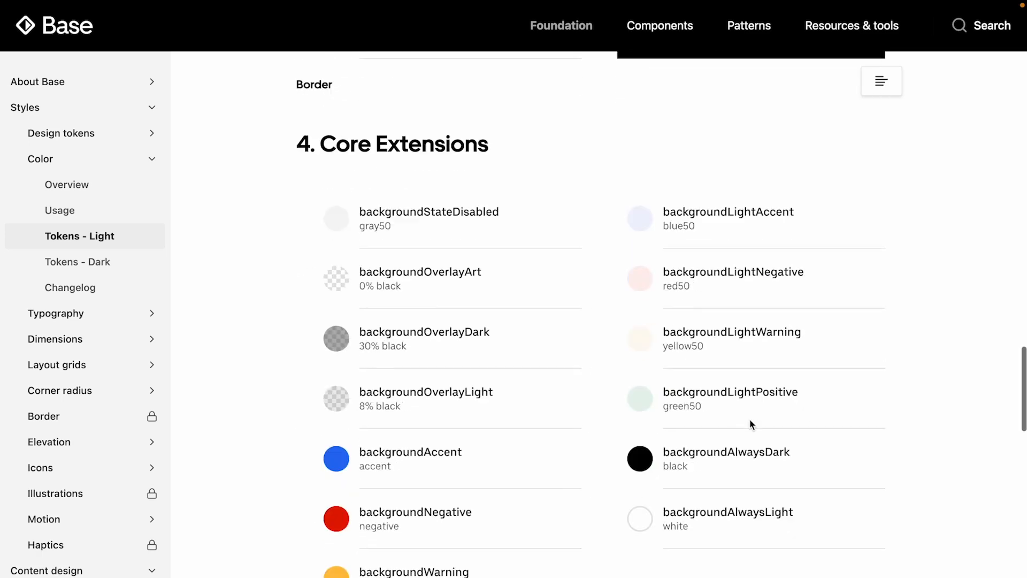
scroll(751, 424, up, 1)
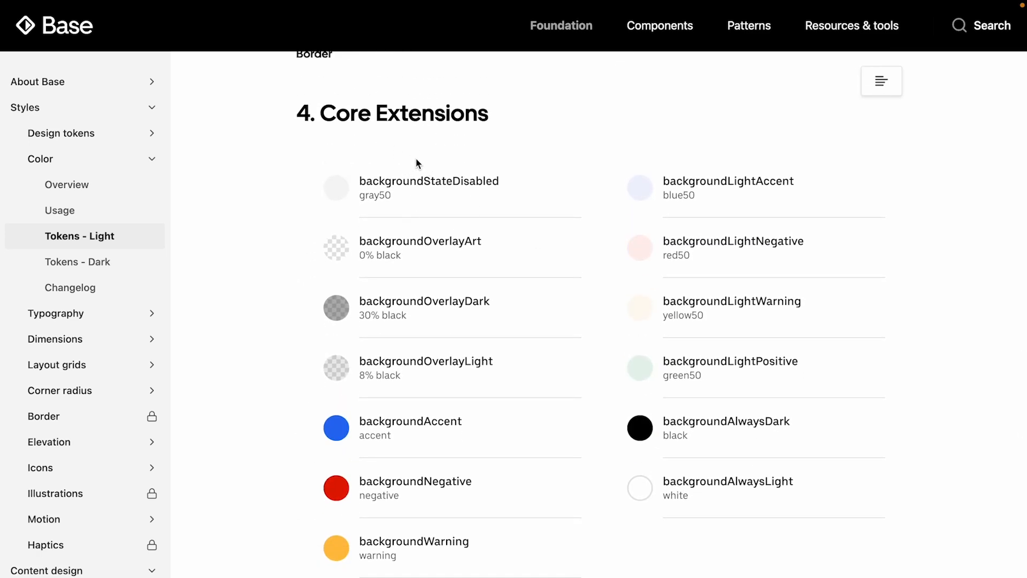
double_click(386, 117)
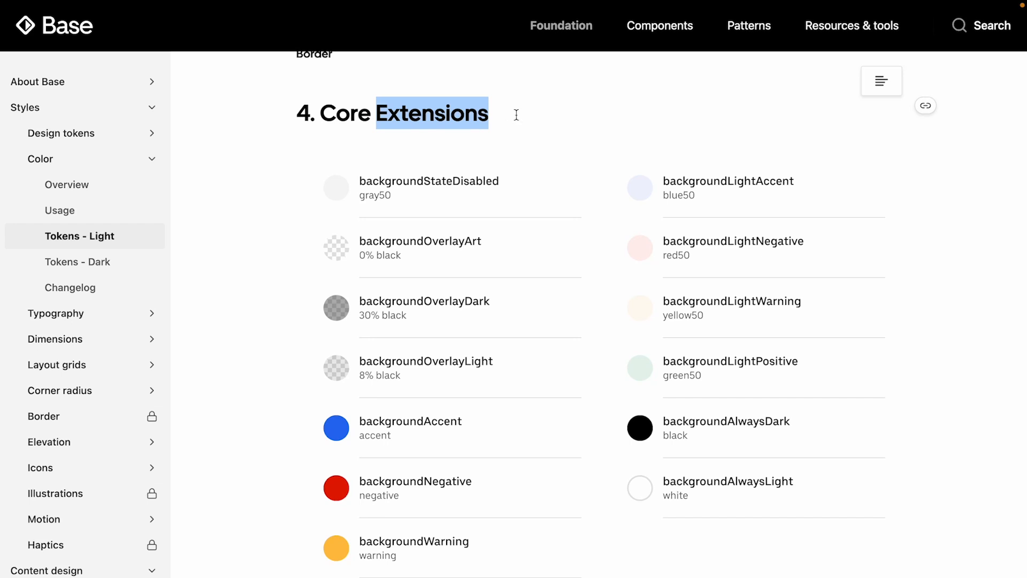
drag(666, 181, 730, 184)
scroll(726, 443, down, 3)
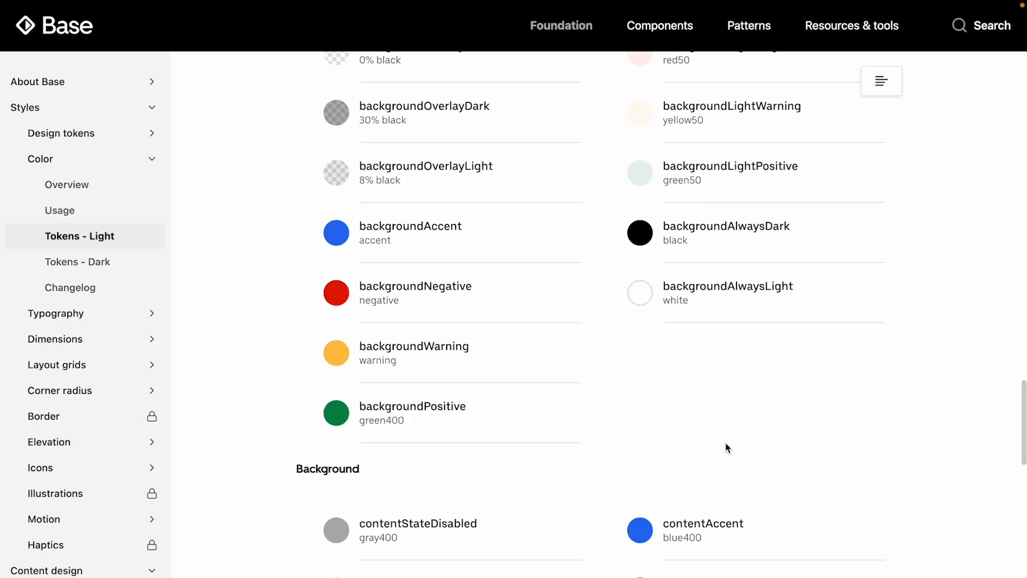
scroll(726, 445, up, 1)
scroll(726, 445, down, 2)
scroll(726, 445, up, 3)
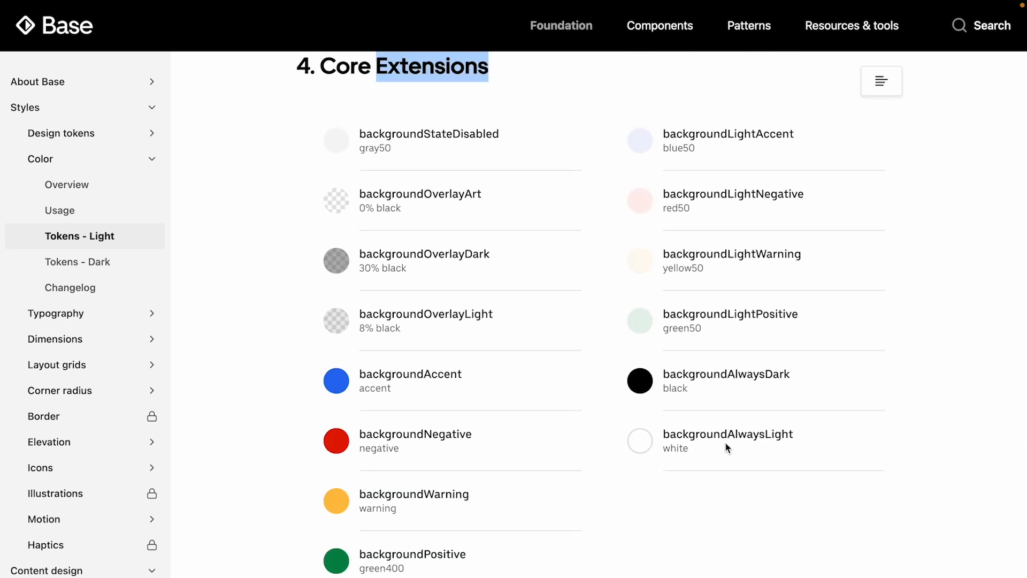
scroll(725, 445, down, 5)
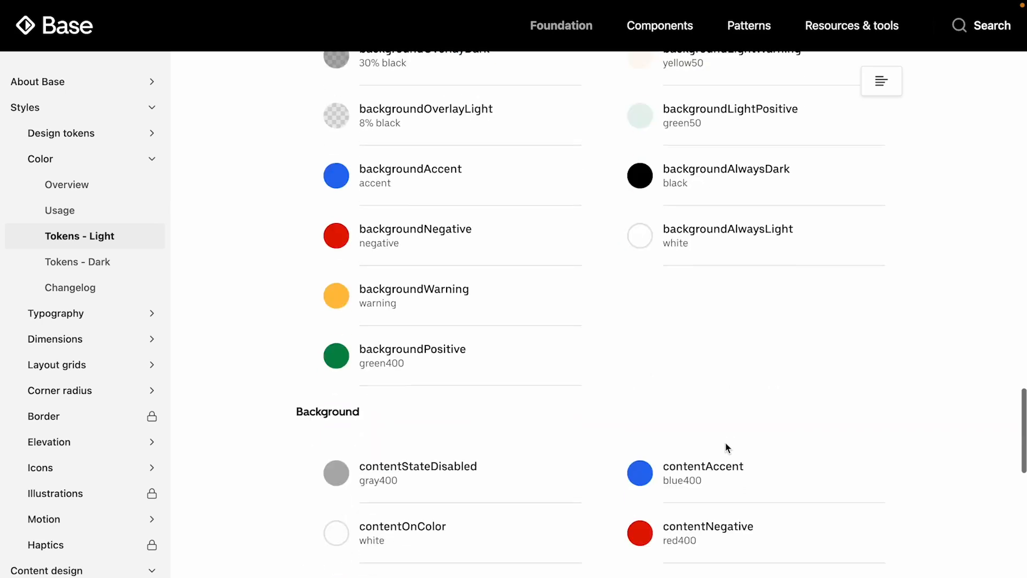
scroll(725, 445, up, 15)
scroll(726, 444, up, 5)
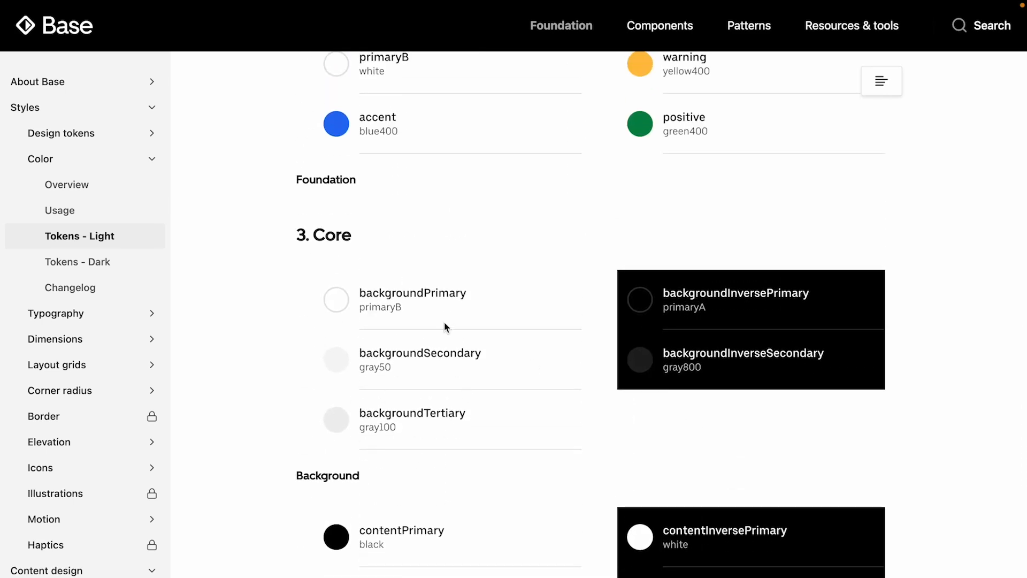
scroll(445, 326, down, 10)
scroll(412, 395, down, 1)
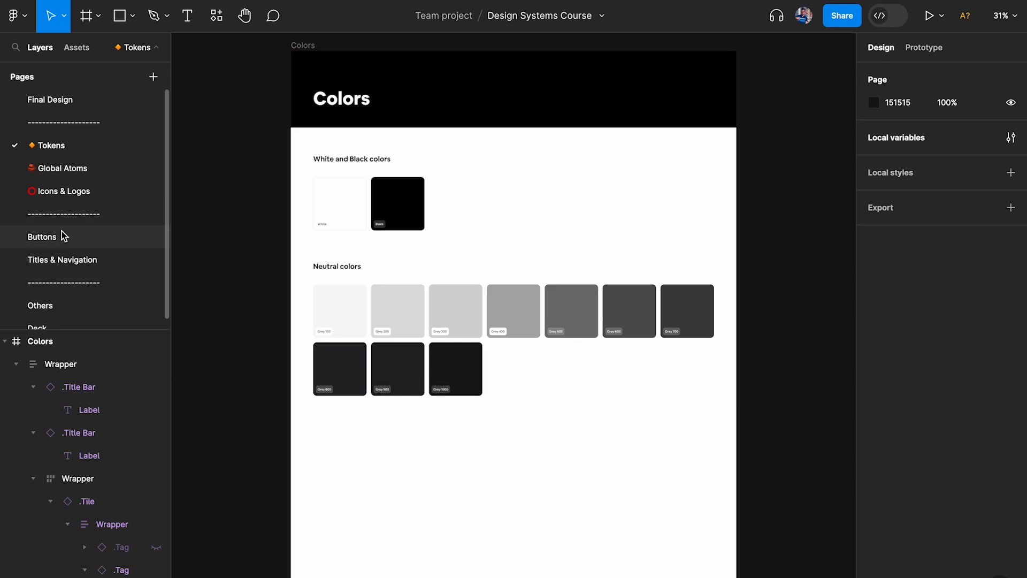
Switch to Figma and open the Buttons page at the icon button master component
click(52, 237)
scroll(477, 101, up, 5)
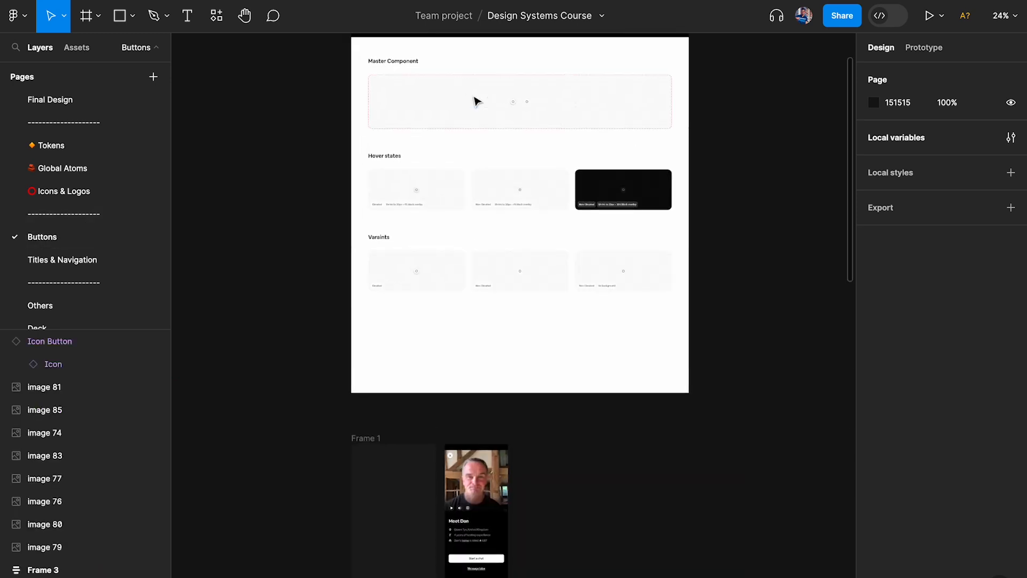
scroll(587, 292, up, 10)
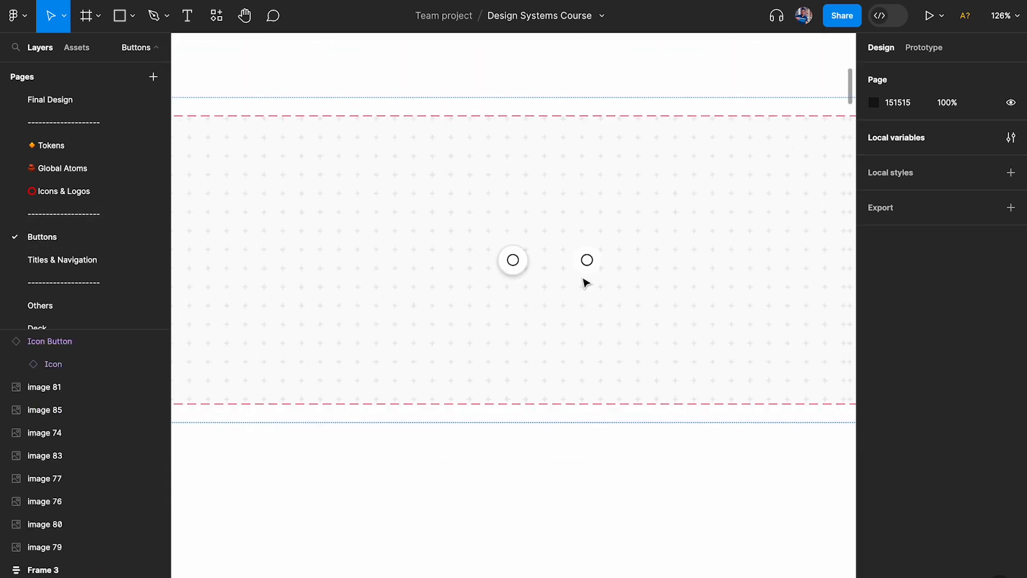
Inspect the layout, fill, stroke and effect properties of the elevated Icon Button variant
click(597, 256)
click(468, 250)
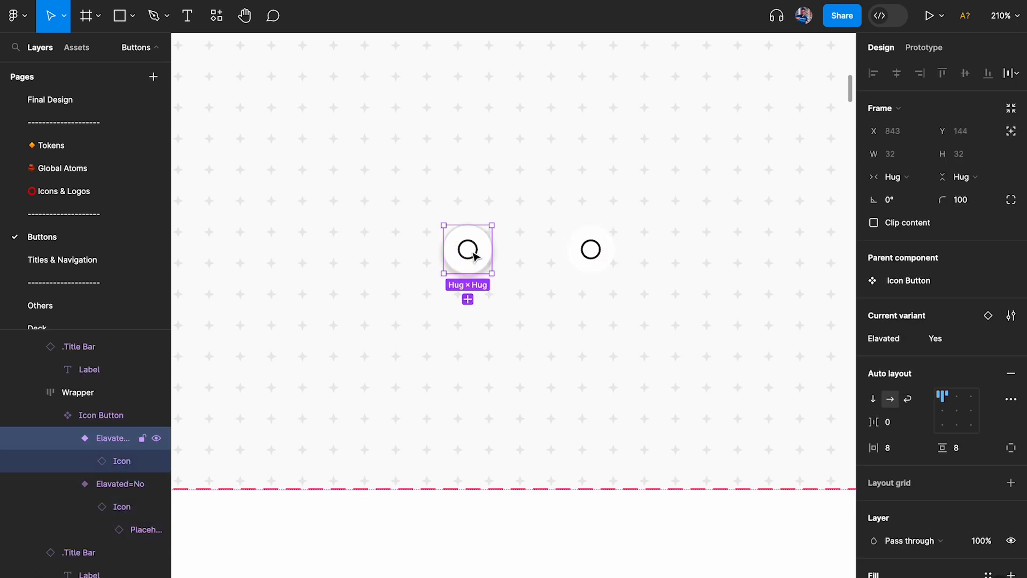
scroll(885, 300, down, 6)
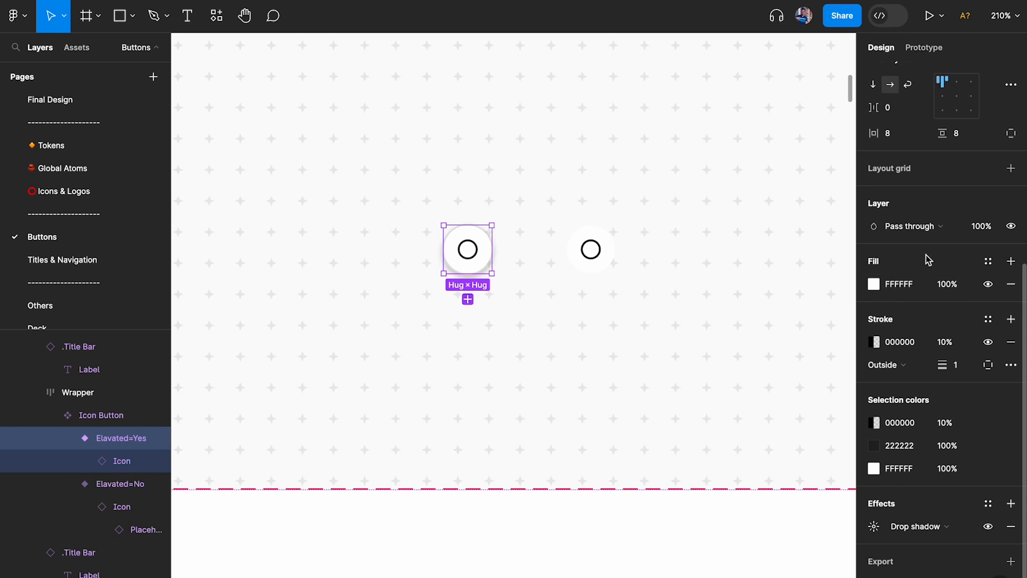
scroll(1011, 166, up, 5)
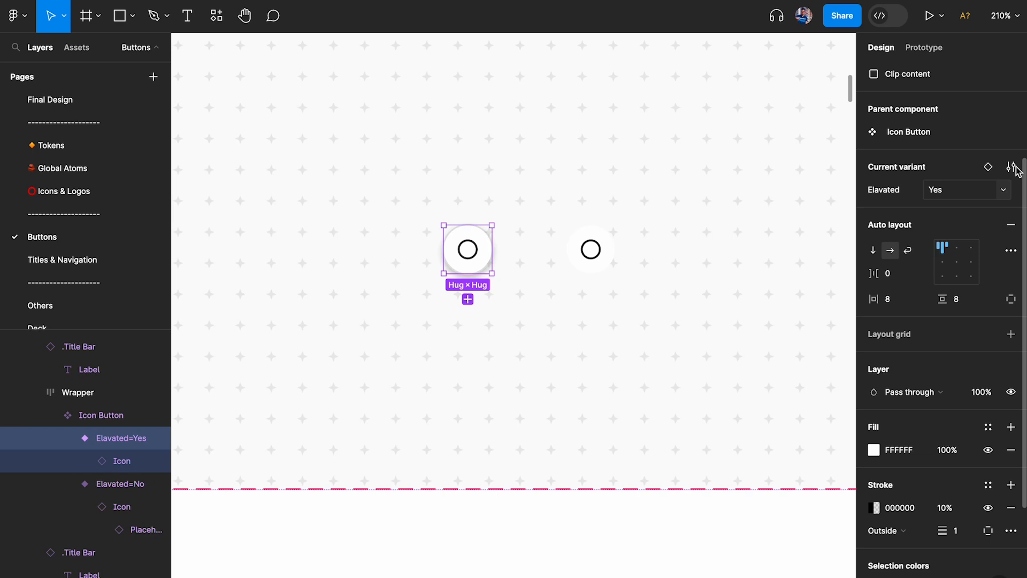
click(716, 152)
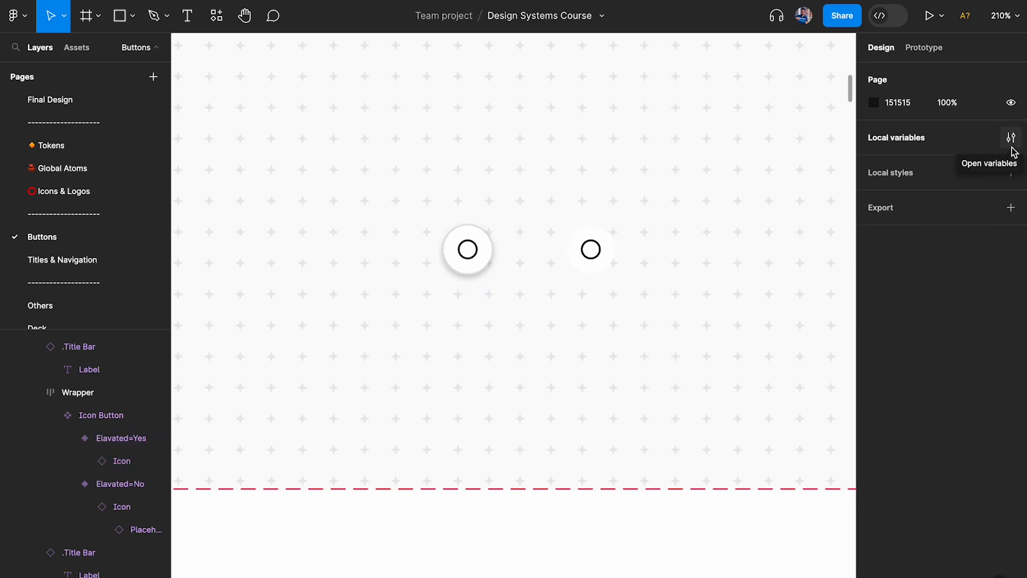
click(485, 252)
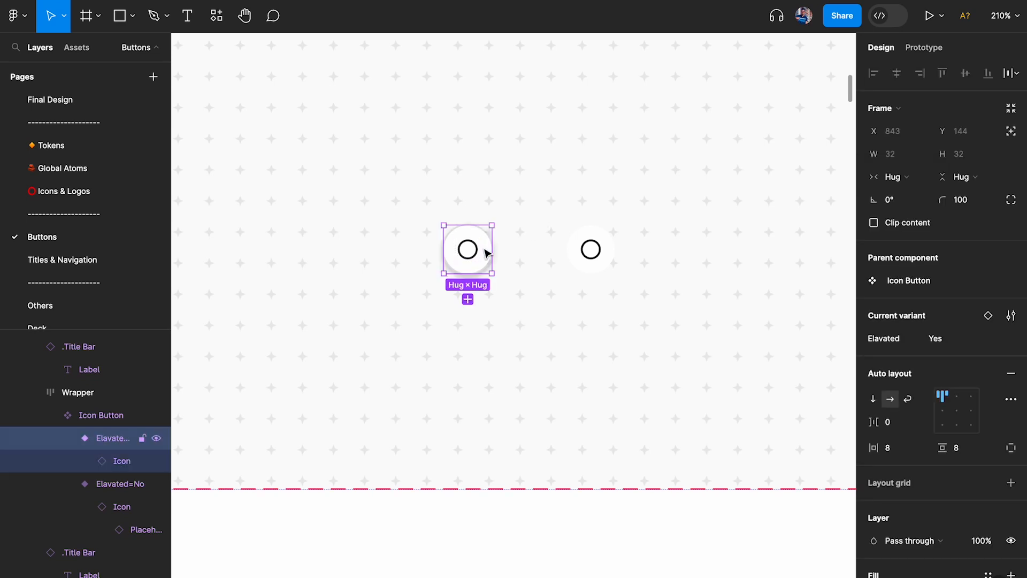
scroll(953, 381, down, 6)
click(988, 261)
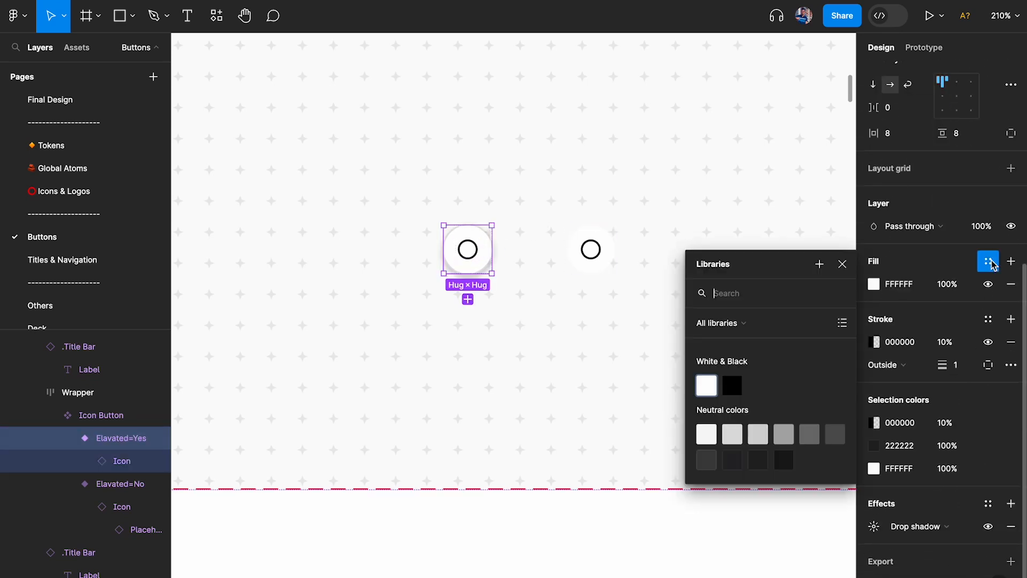
click(820, 267)
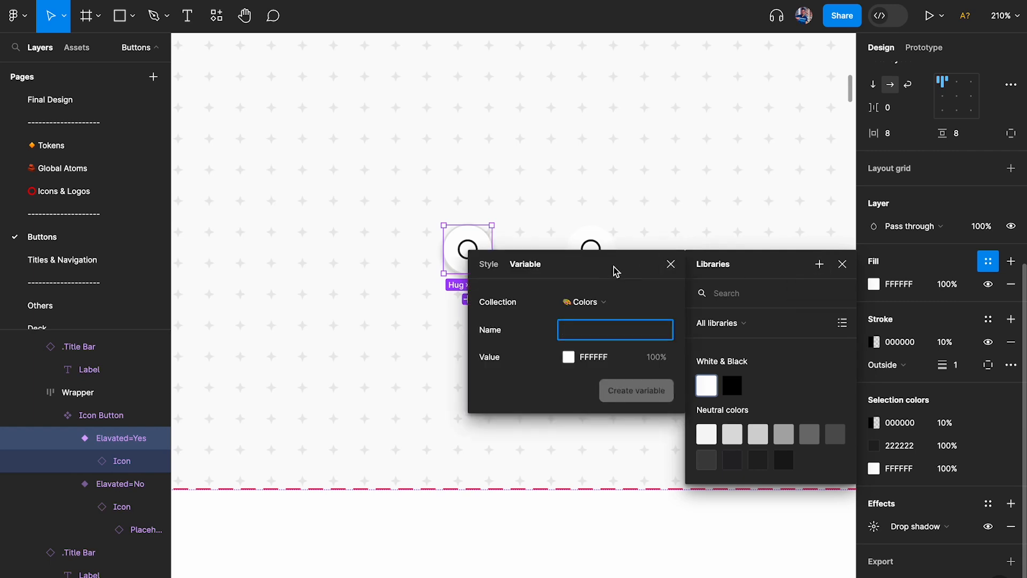
click(741, 134)
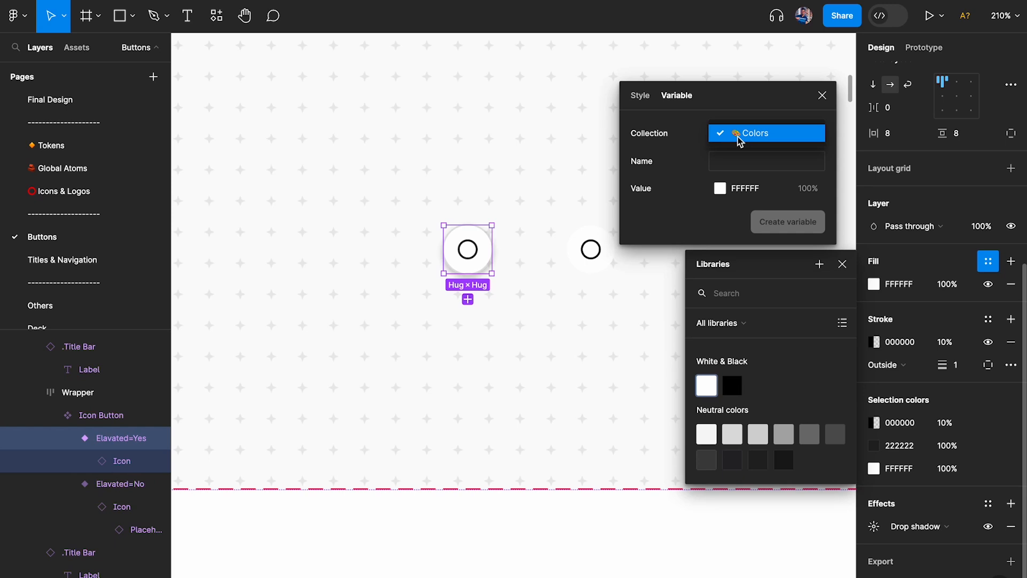
click(823, 97)
click(822, 95)
click(843, 264)
key(Escape)
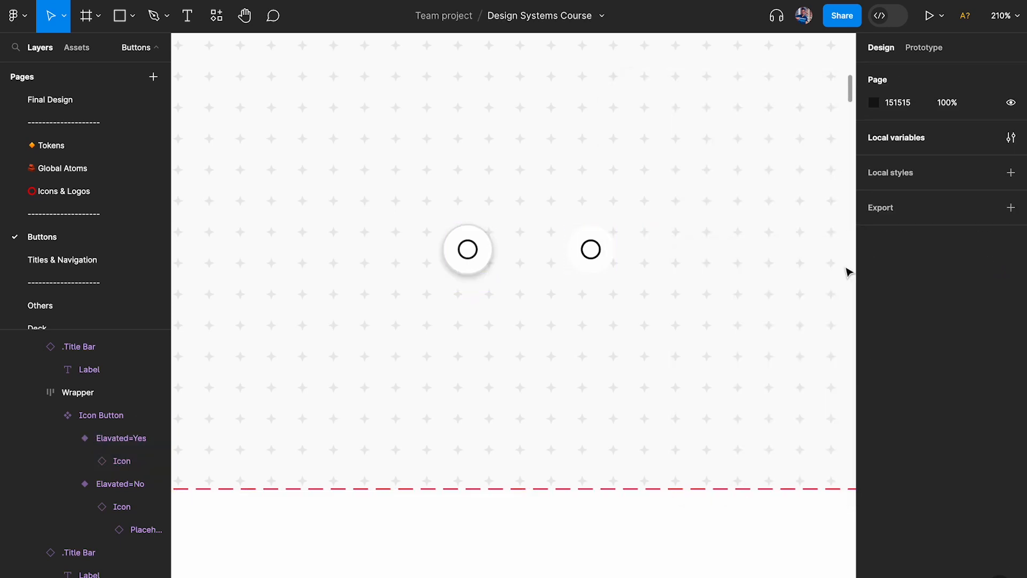
Create a new local variable collection named Tokens
click(1011, 138)
click(422, 59)
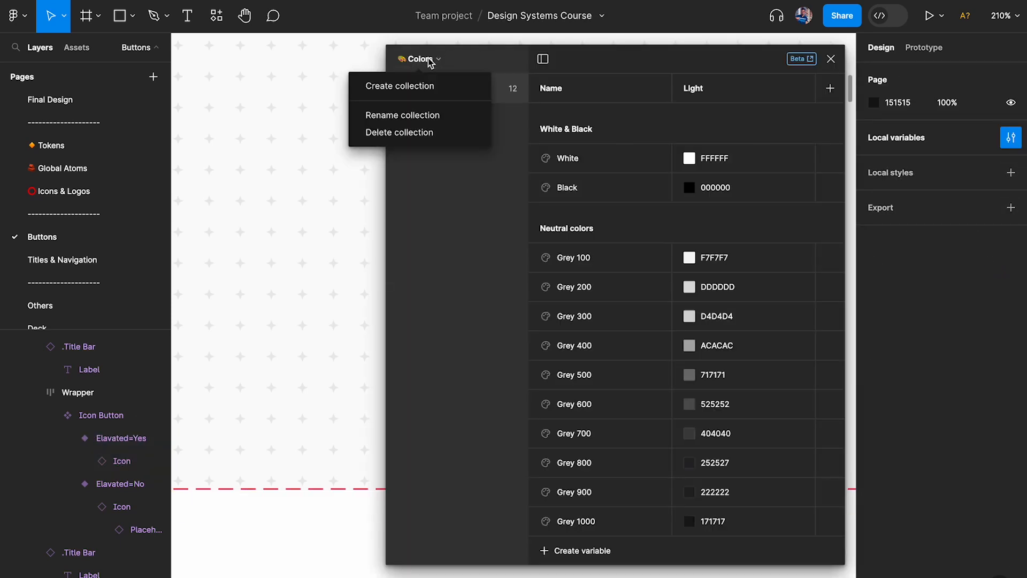
click(417, 89)
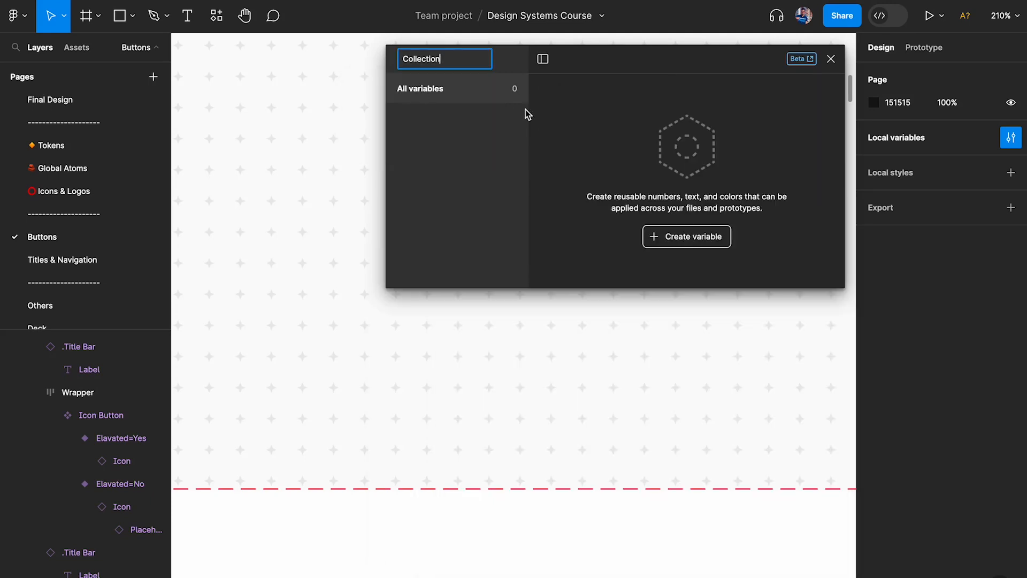
text(Tokens)
key(Return)
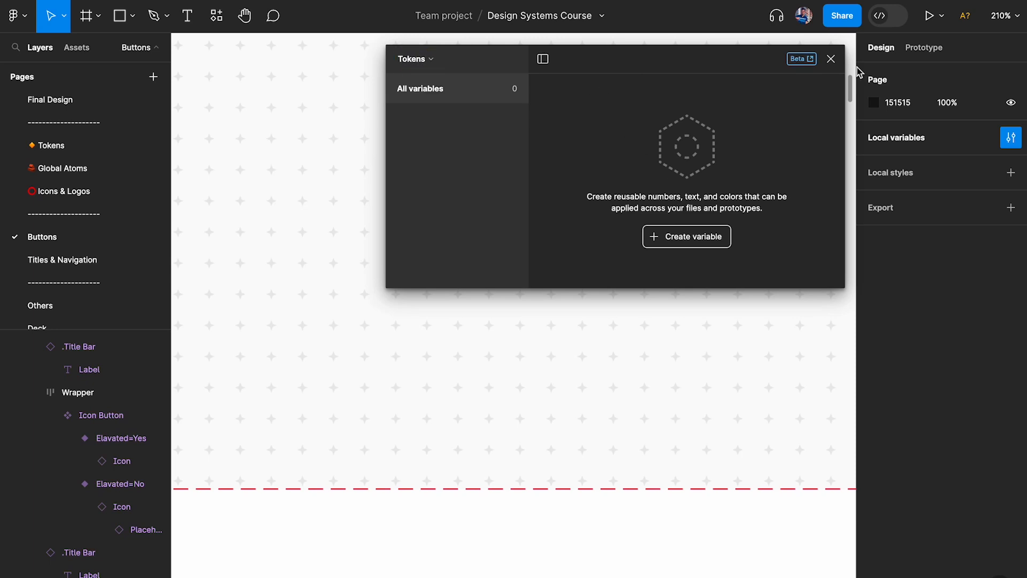
Add a color variable to the Tokens collection, keeping the icon buttons in view beside the variables window
drag(617, 67, 561, 310)
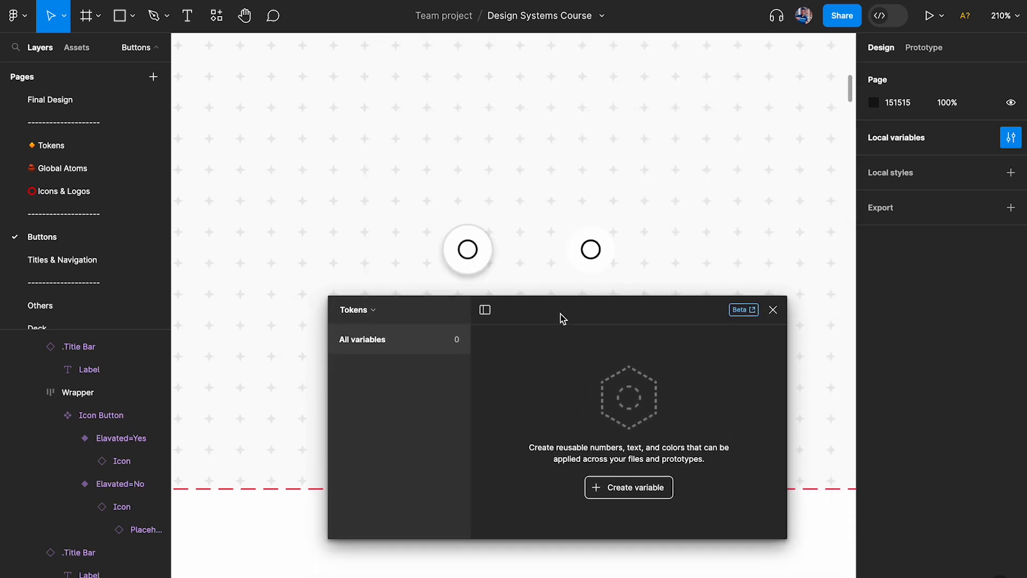
click(620, 488)
click(626, 518)
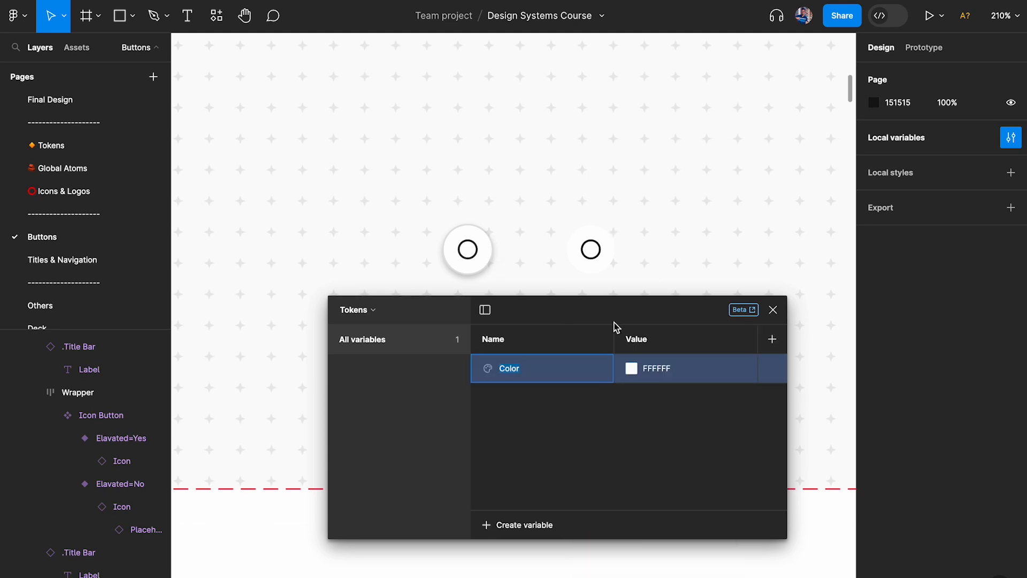
drag(601, 314, 560, 240)
scroll(568, 222, down, 3)
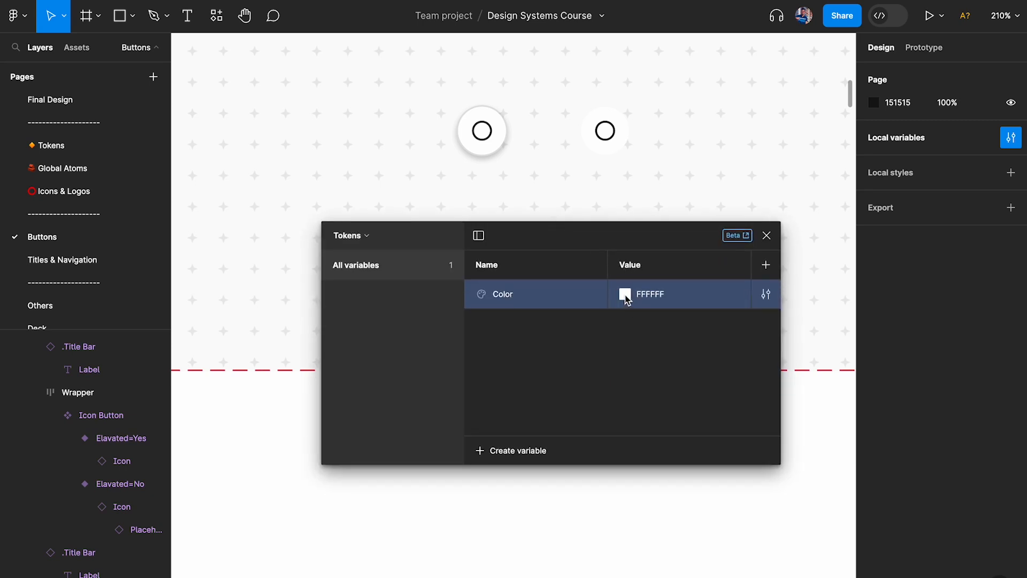
Link the new Tokens color variable's value to White from the White & Black group of the Colors collection
click(624, 295)
click(568, 364)
click(626, 294)
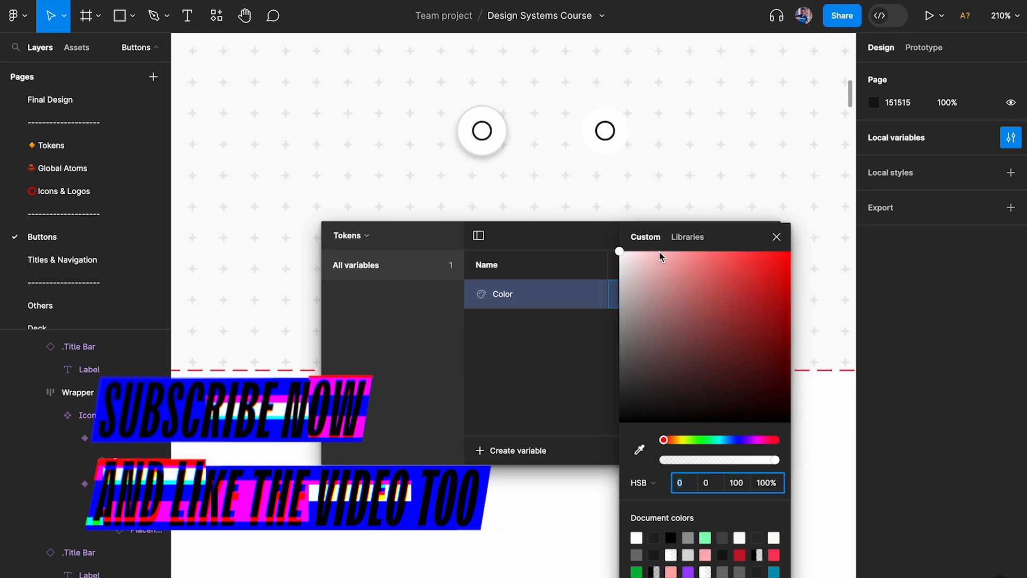
click(688, 237)
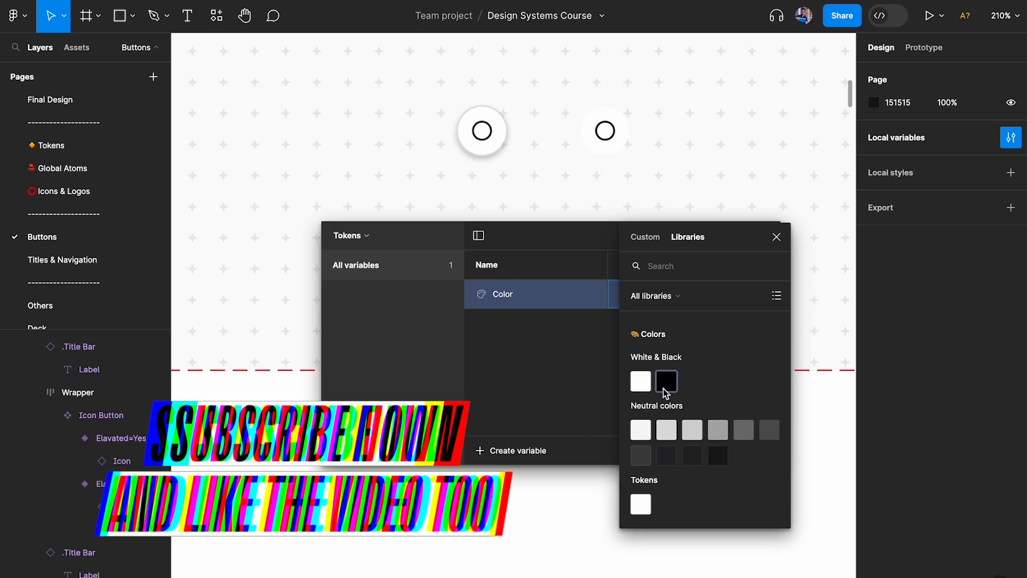
click(638, 432)
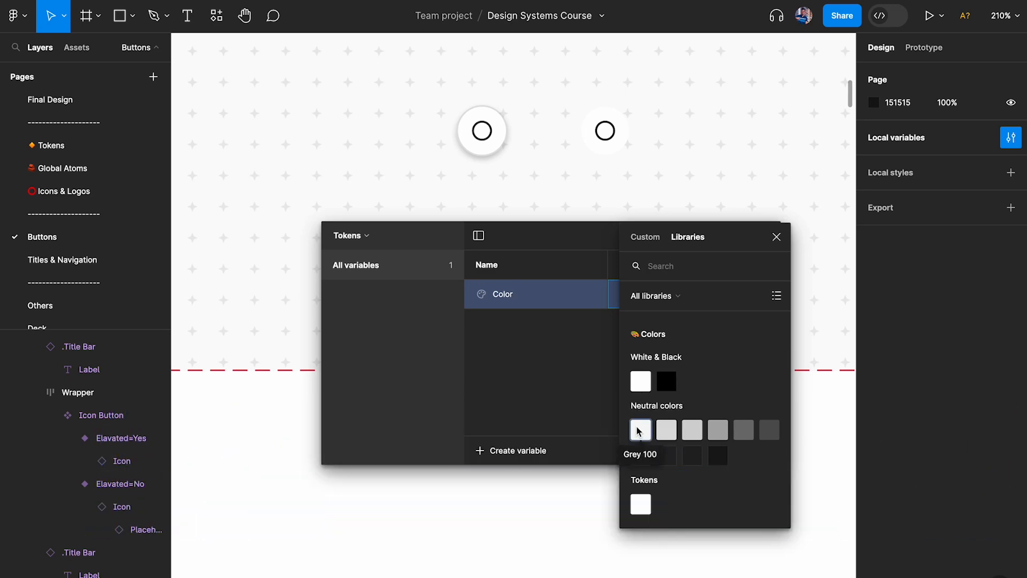
click(640, 383)
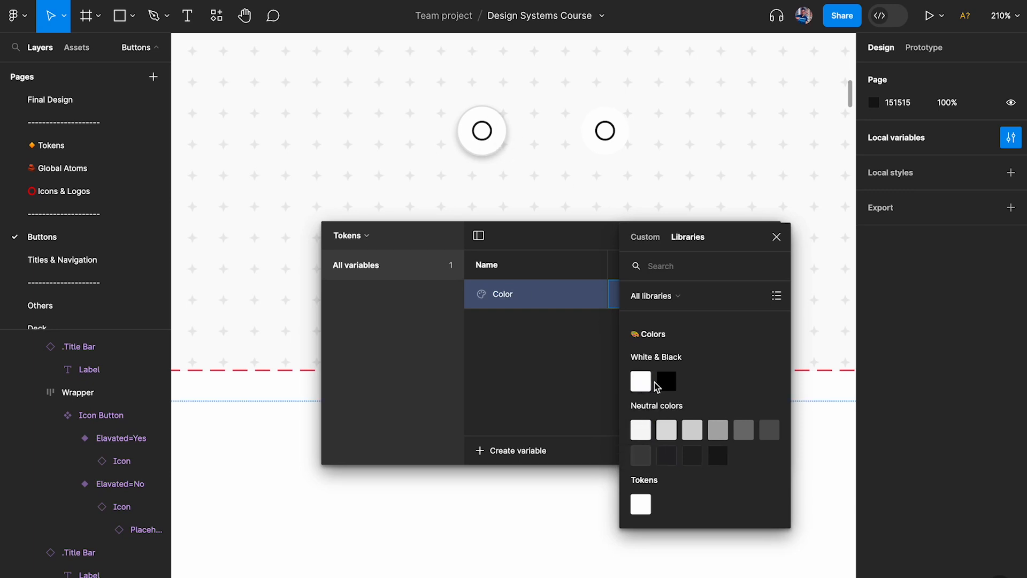
click(642, 381)
Rename the color variable as SurfacePrimary, consulting the Tokens - Light page of the Base site for the naming
double_click(512, 298)
click(527, 295)
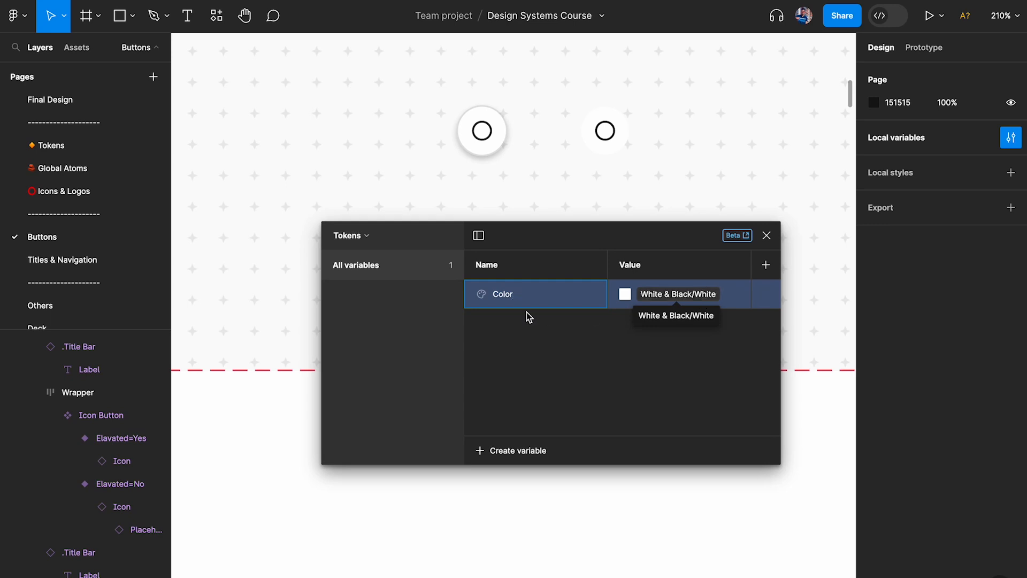
key(BackSpace)
key(BackSpace)
key(BackSpace)
key(BackSpace)
key(BackSpace)
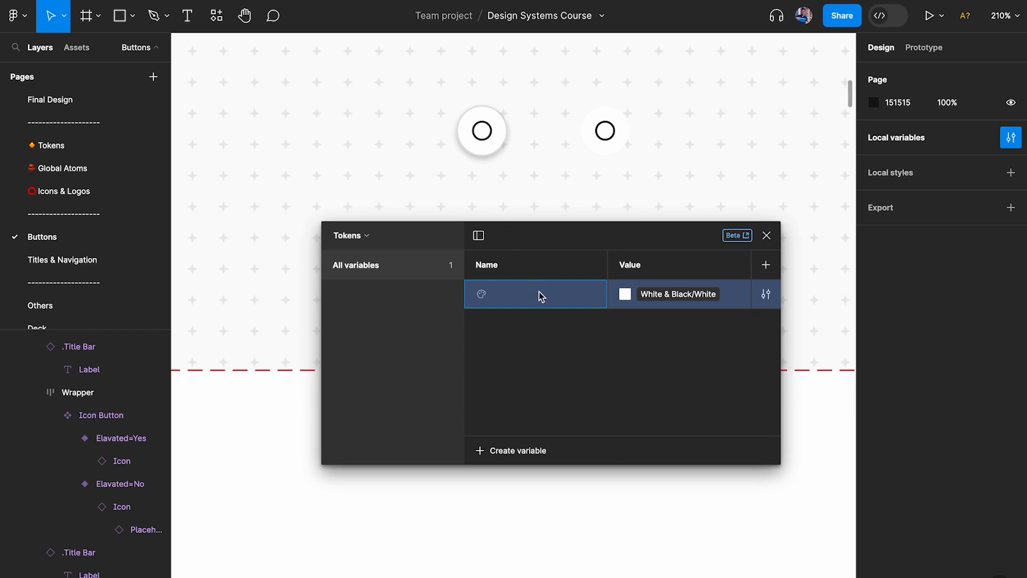
text(S)
text(urfcaeP)
key(BackSpace)
key(BackSpace)
key(BackSpace)
key(BackSpace)
text(acePrimary)
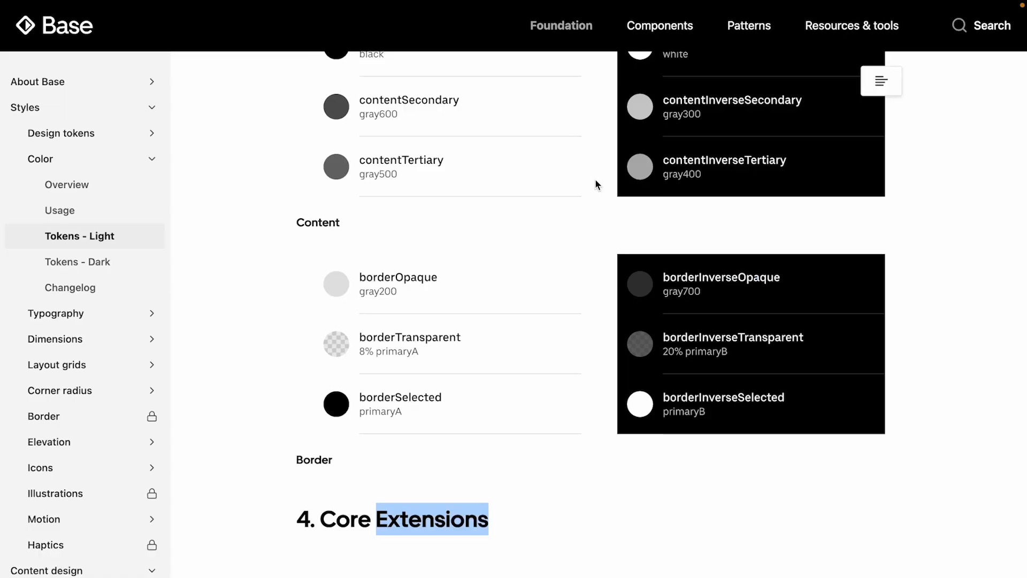
scroll(517, 256, up, 10)
scroll(518, 257, down, 8)
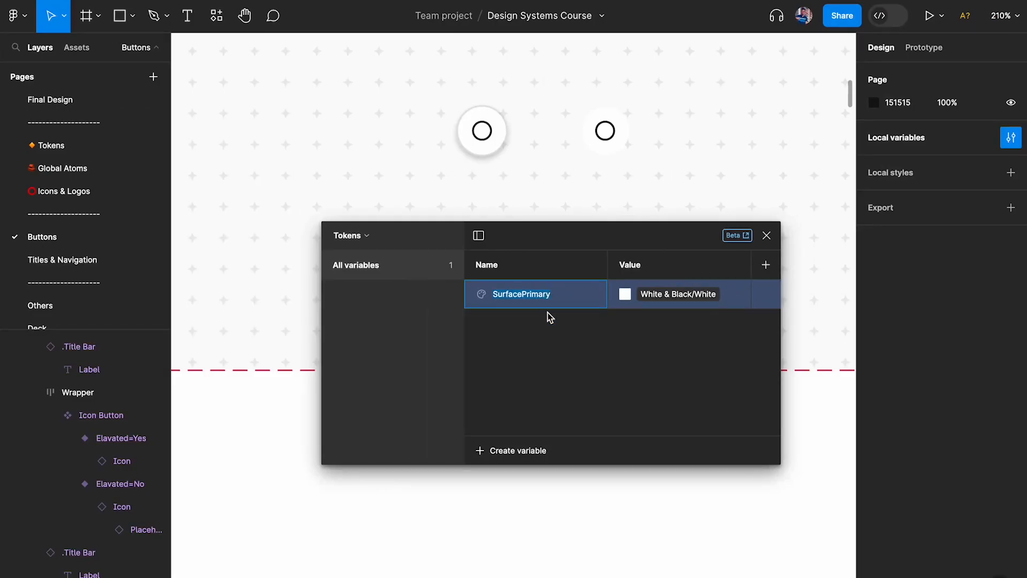
key(Return)
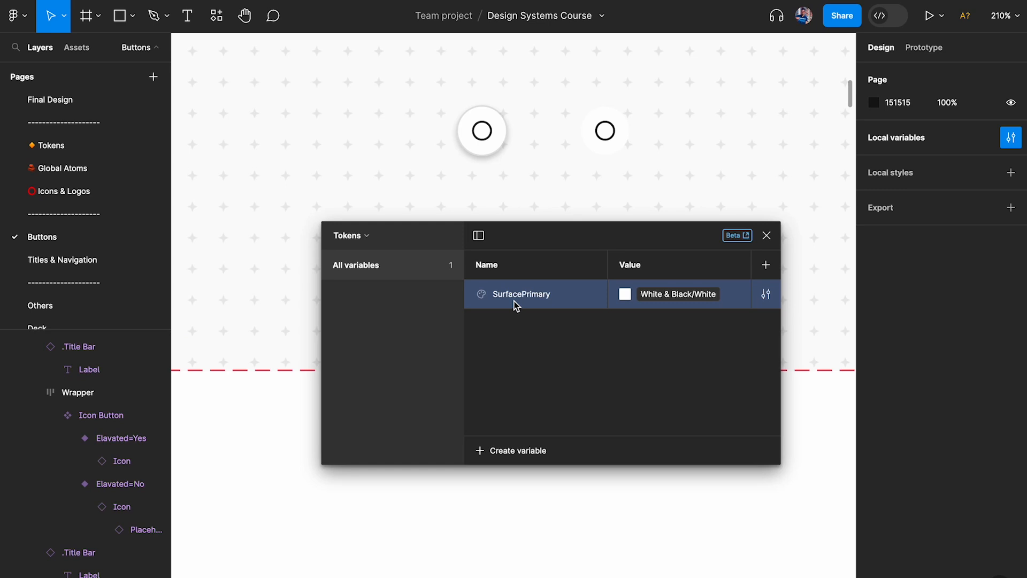
Close the variables window and apply the SurfacePrimary token to the fill of the elevated Icon Button variant
click(766, 235)
click(503, 131)
scroll(904, 295, down, 5)
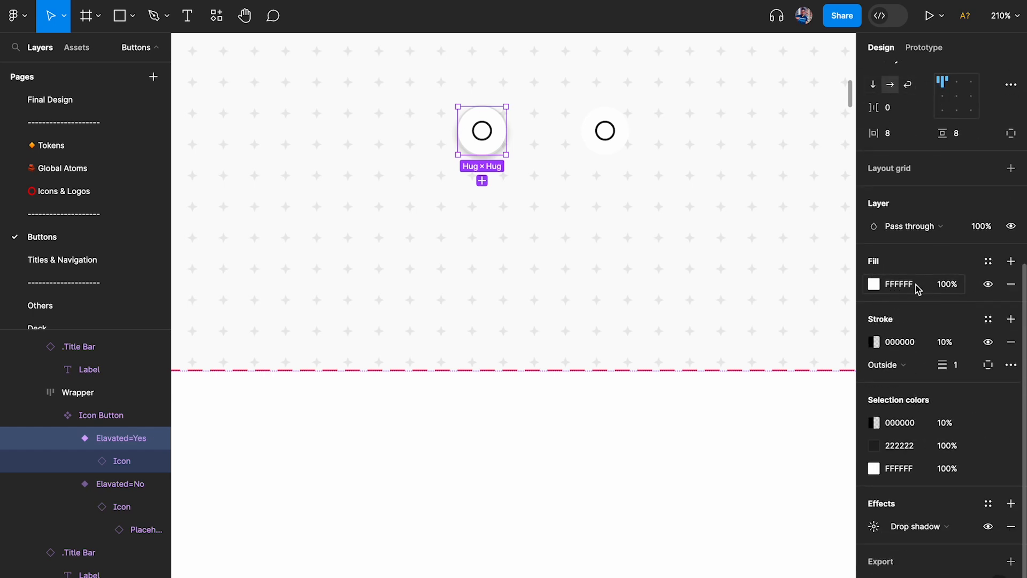
click(987, 261)
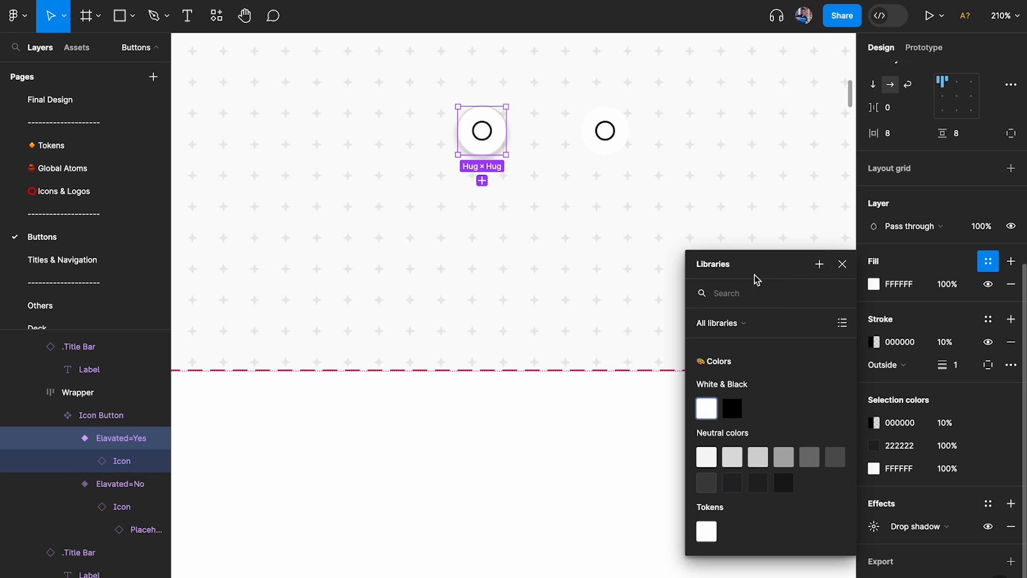
drag(756, 276, 755, 171)
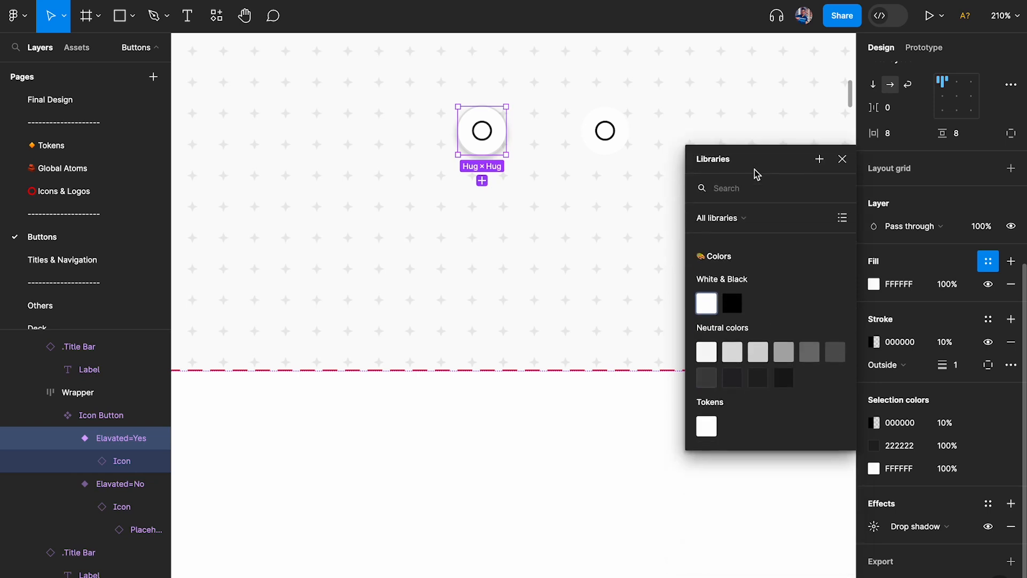
click(706, 427)
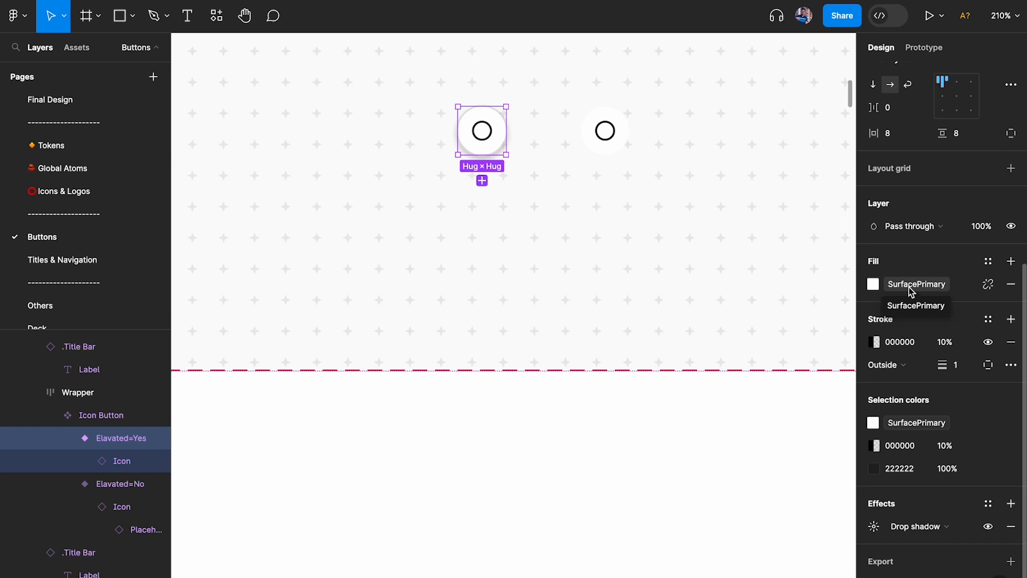
Apply the SurfacePrimary token to the fill of the non-elevated Icon Button variant
scroll(618, 103, up, 2)
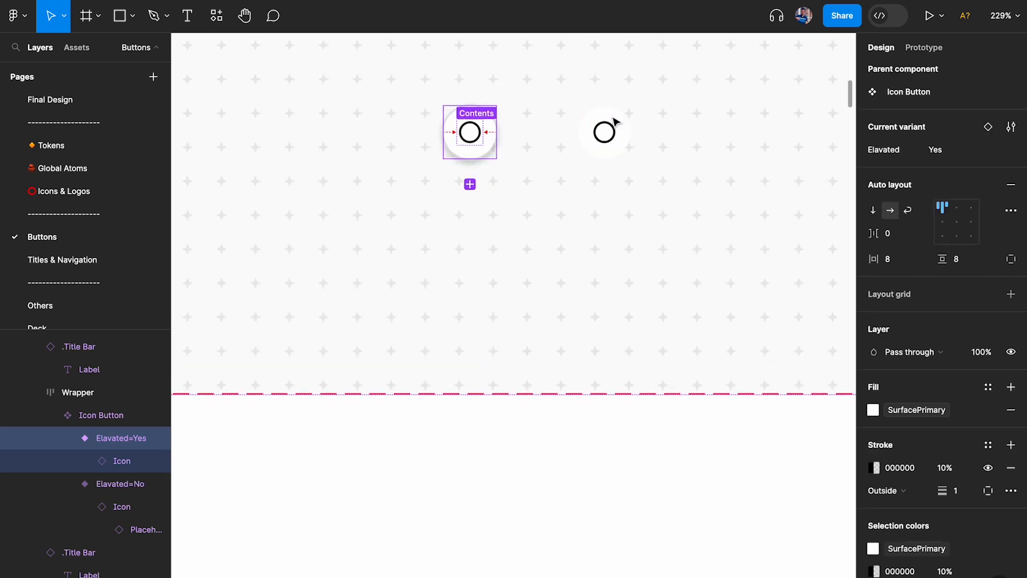
click(615, 128)
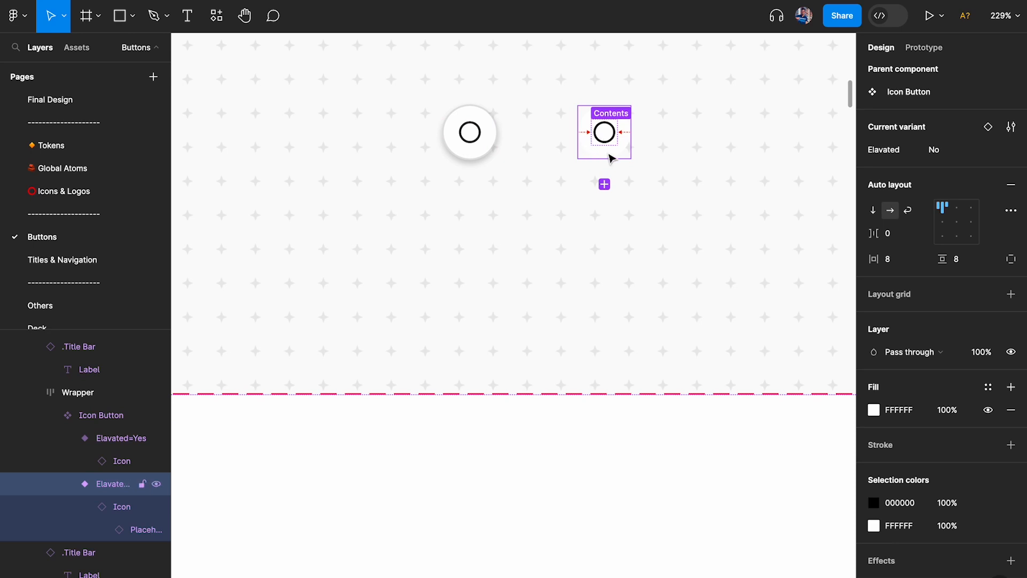
scroll(963, 246, down, 1)
click(987, 354)
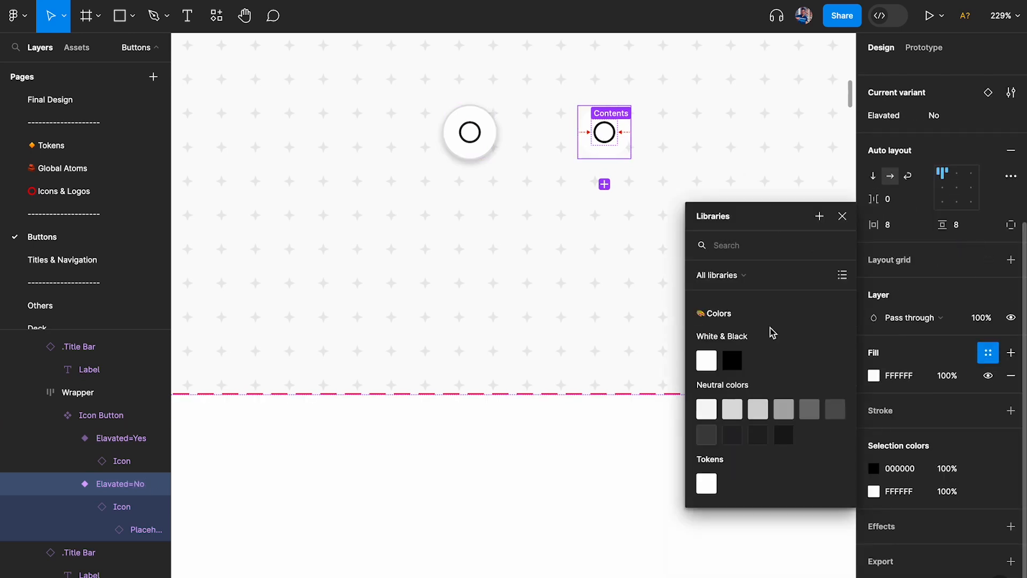
click(707, 484)
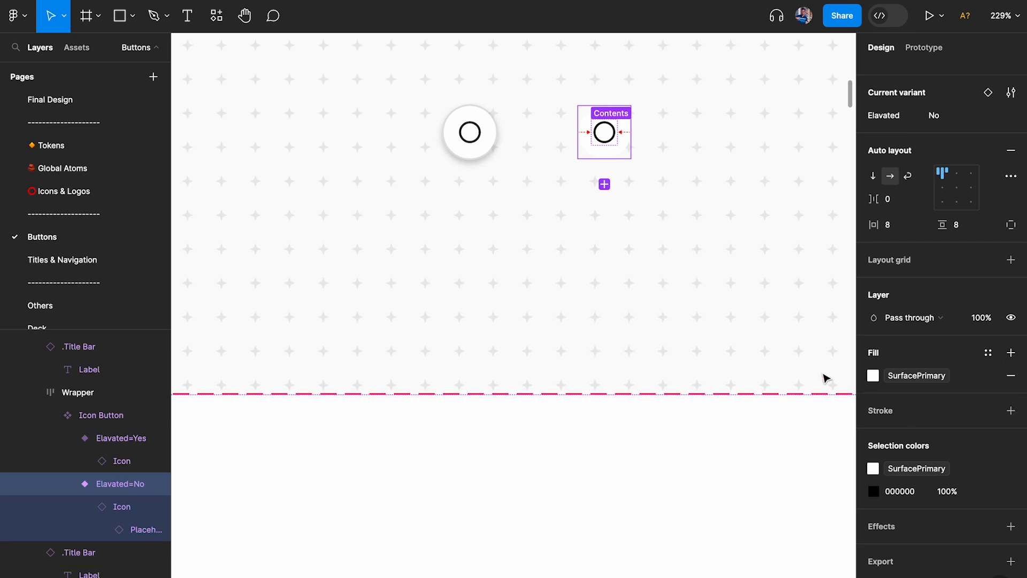
Go to the main component of the icon nested in the elevated variant and examine it on the Global Atoms page
click(488, 135)
scroll(468, 134, up, 5)
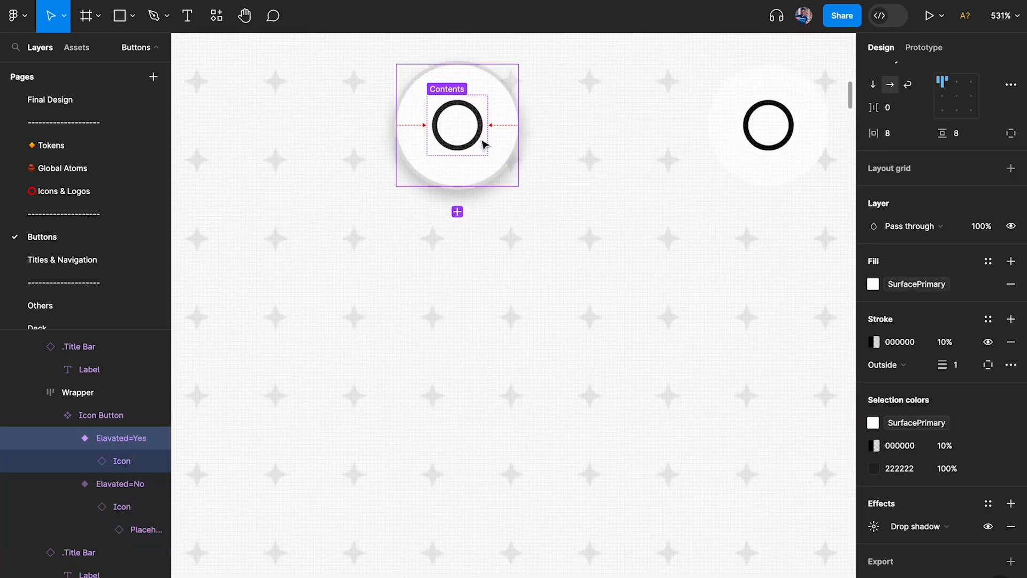
double_click(483, 111)
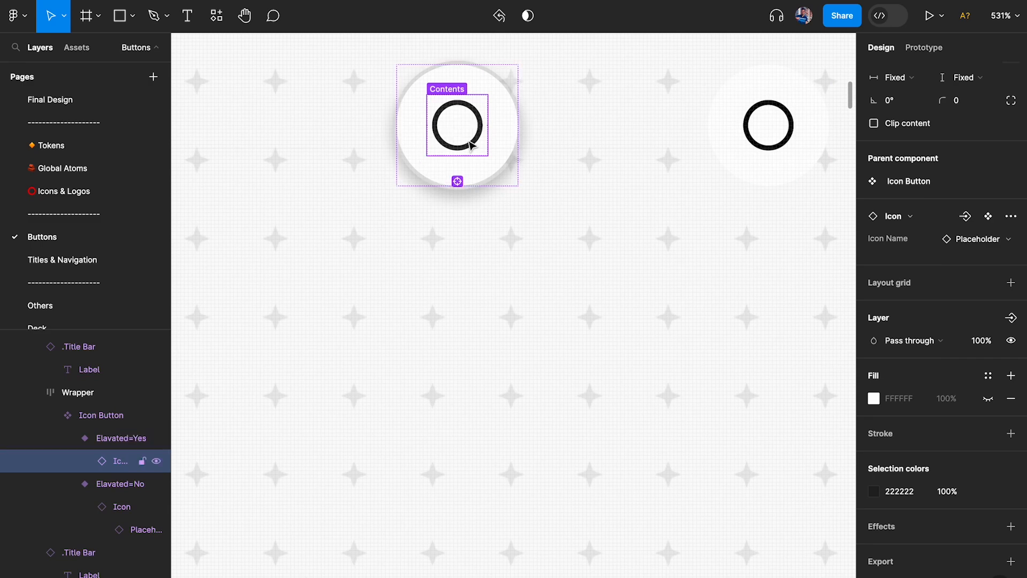
click(989, 217)
scroll(525, 346, up, 5)
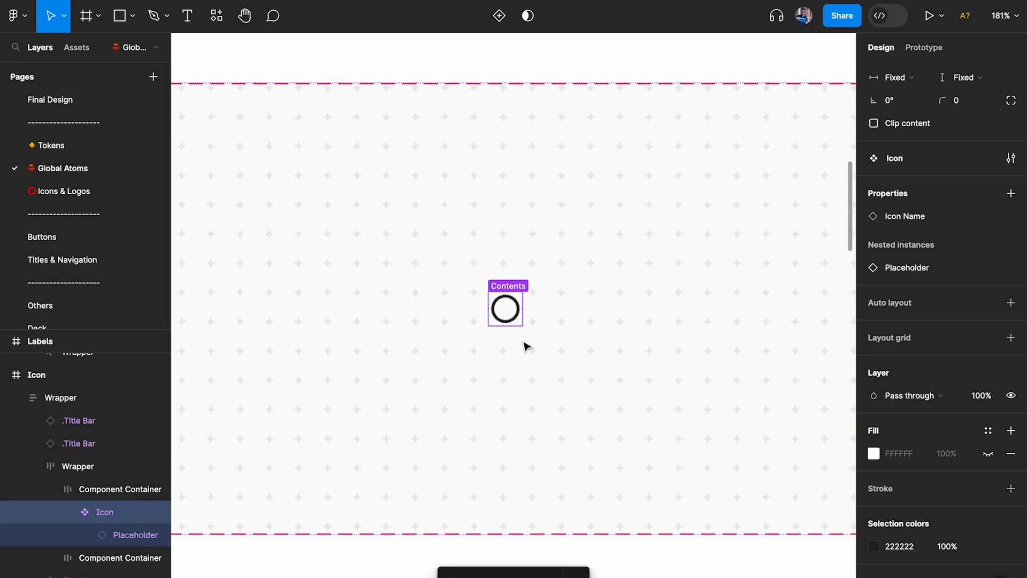
scroll(498, 302, down, 10)
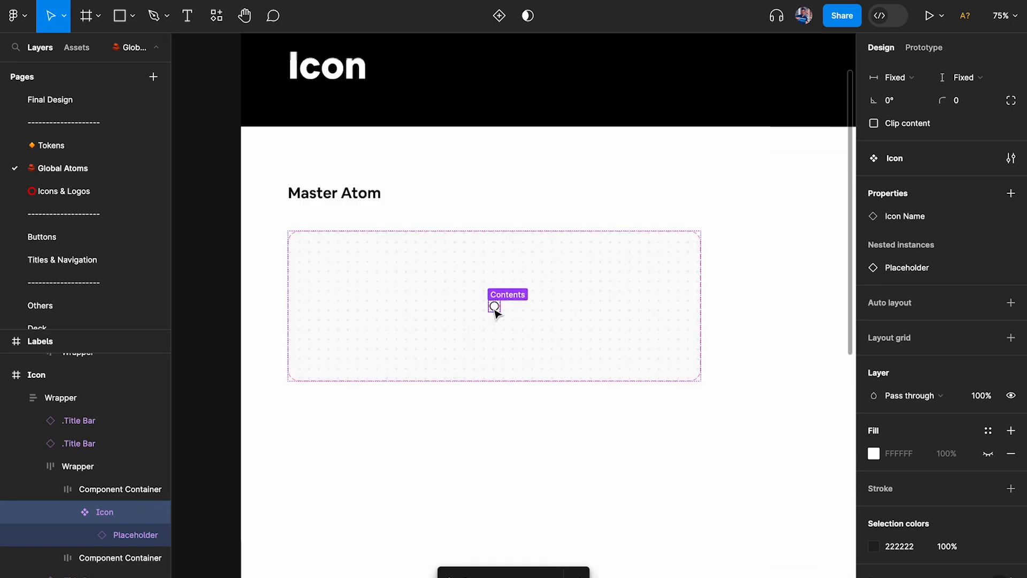
scroll(323, 177, down, 5)
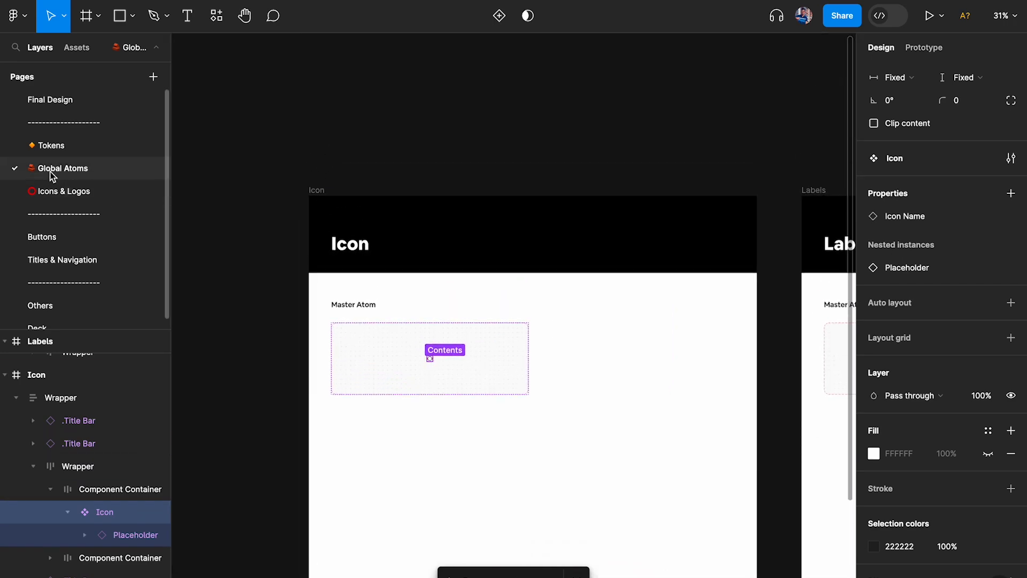
scroll(379, 345, up, 10)
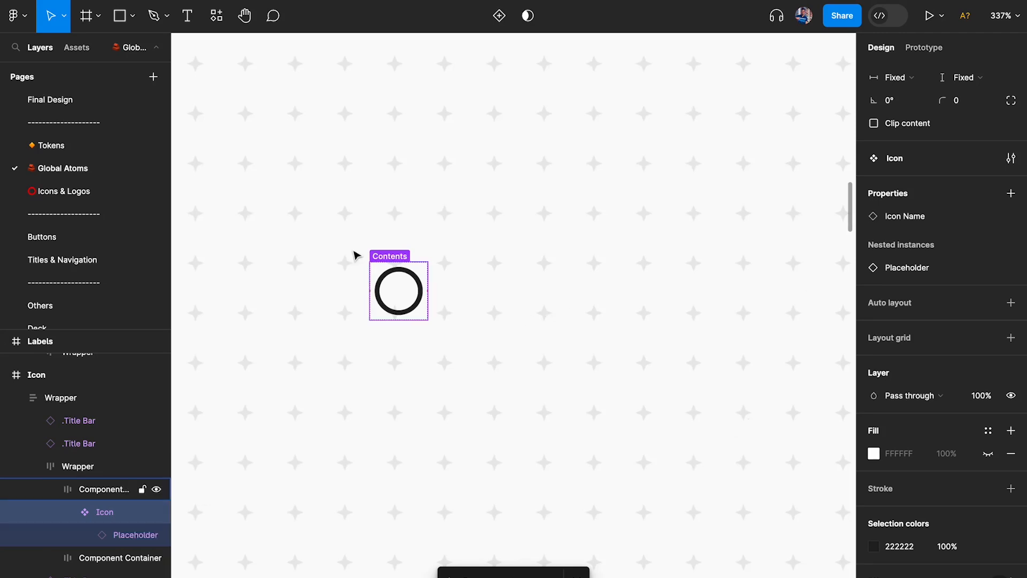
Open the Icons & Logos page and add a color variable named ContentPrimary to the Tokens collection
click(67, 192)
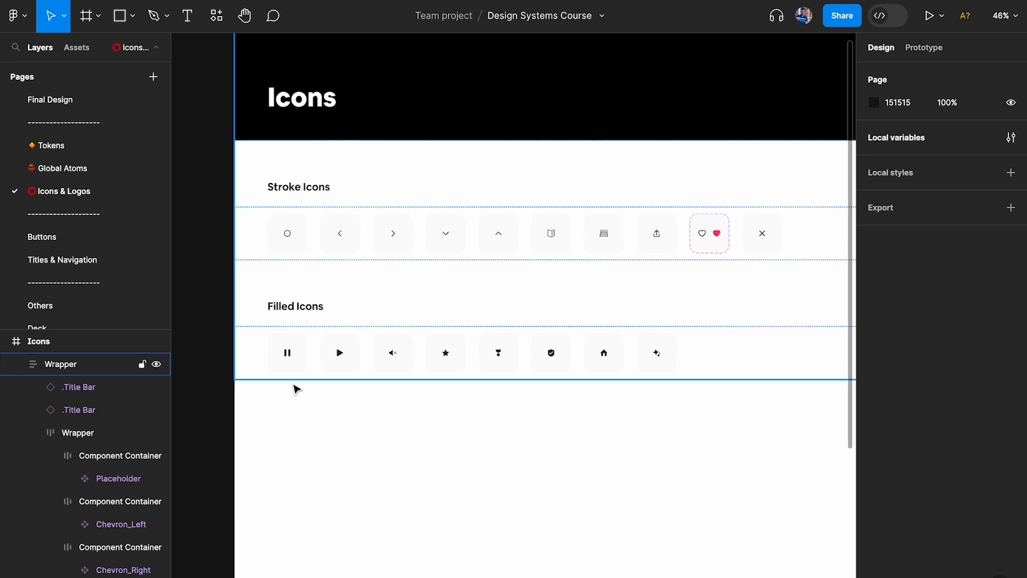
scroll(287, 261, up, 6)
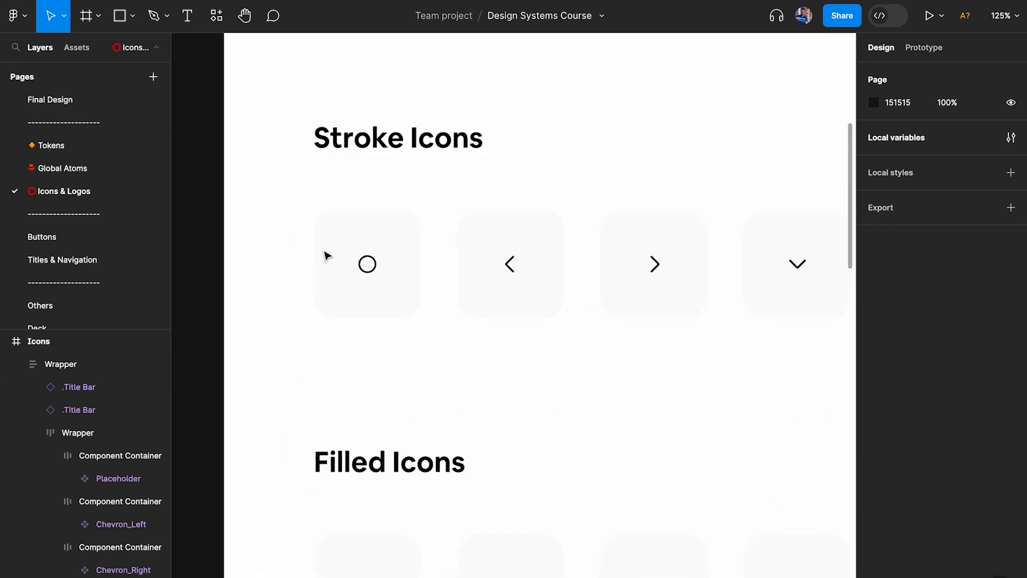
click(1010, 138)
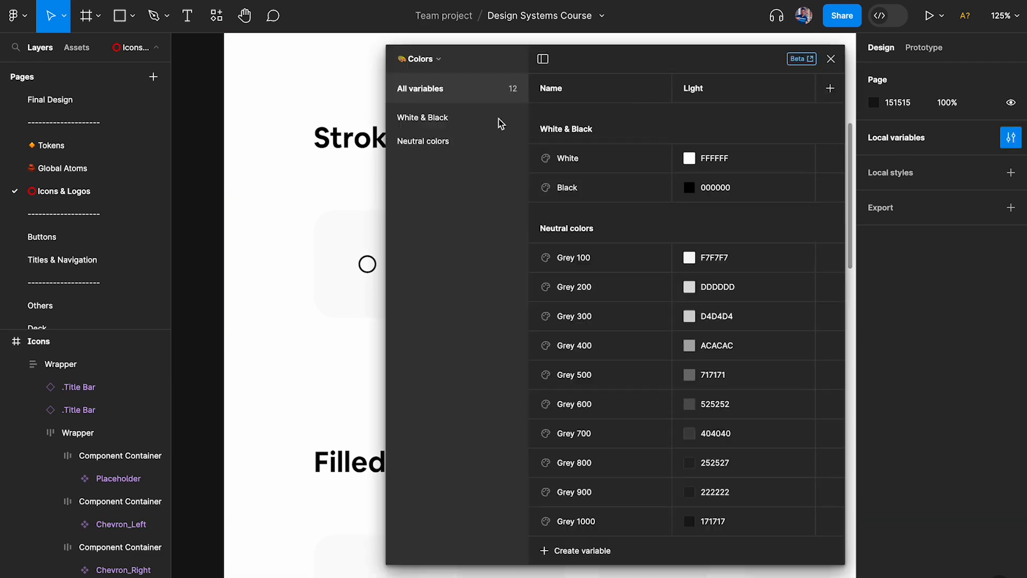
click(423, 59)
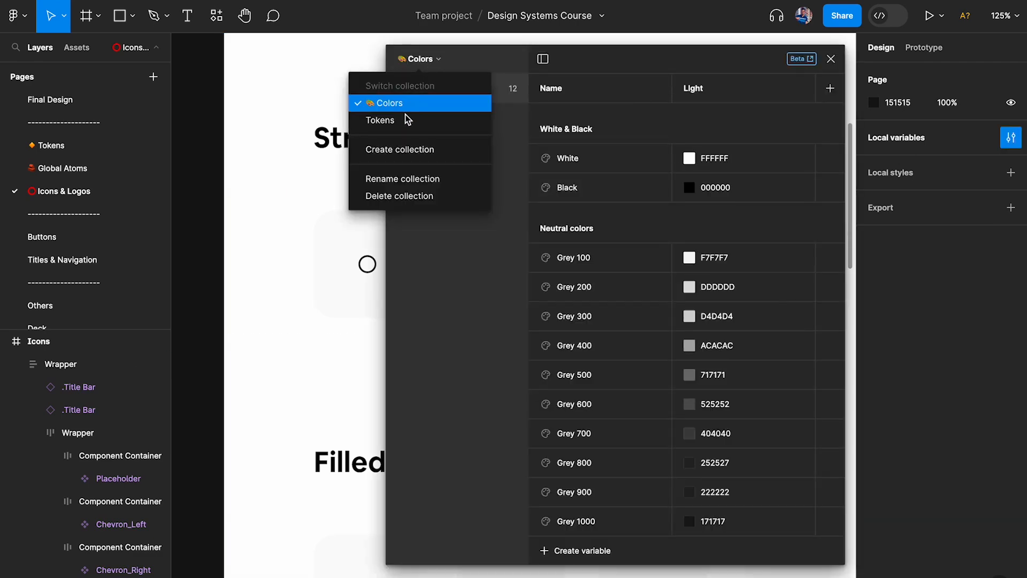
click(404, 119)
click(582, 274)
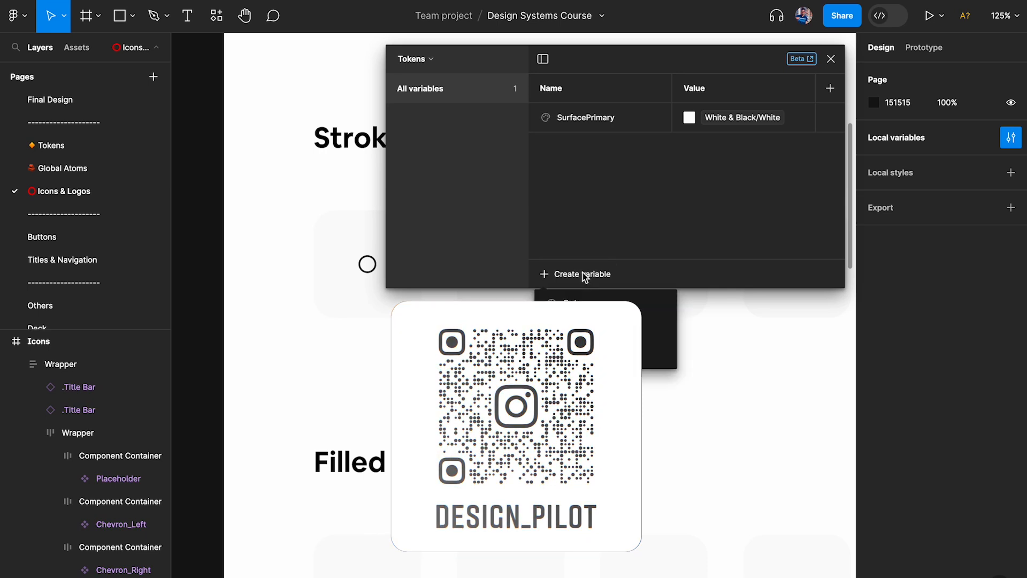
click(590, 298)
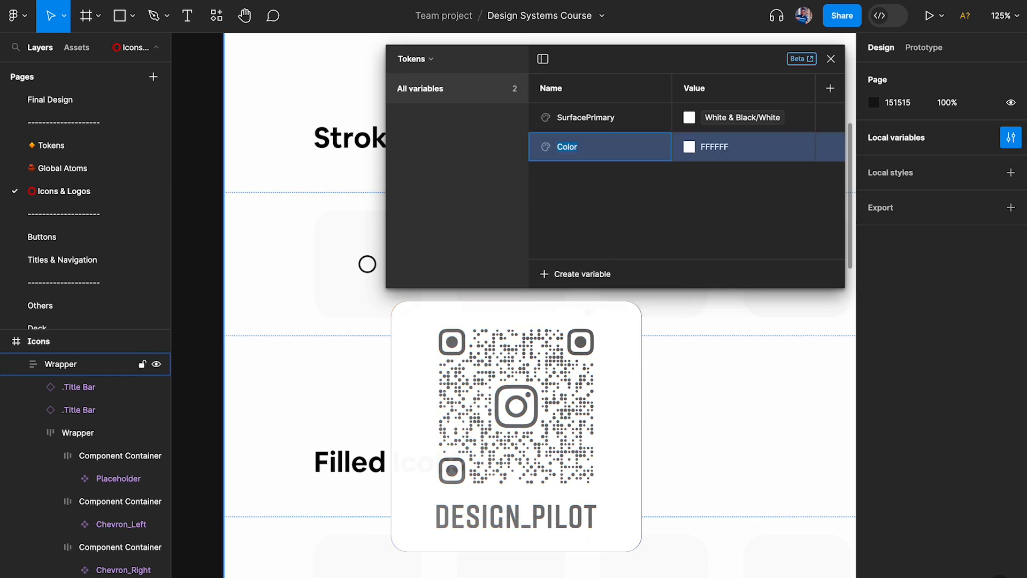
text(Co)
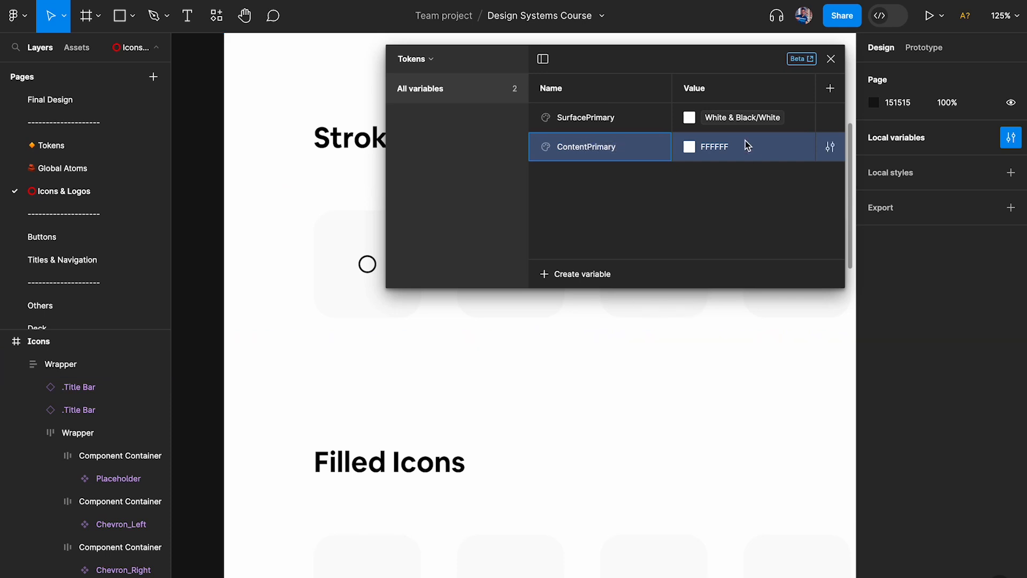
Check the neutral library swatches, including Grey 900, available for ContentPrimary's value, and close the color picker
click(690, 147)
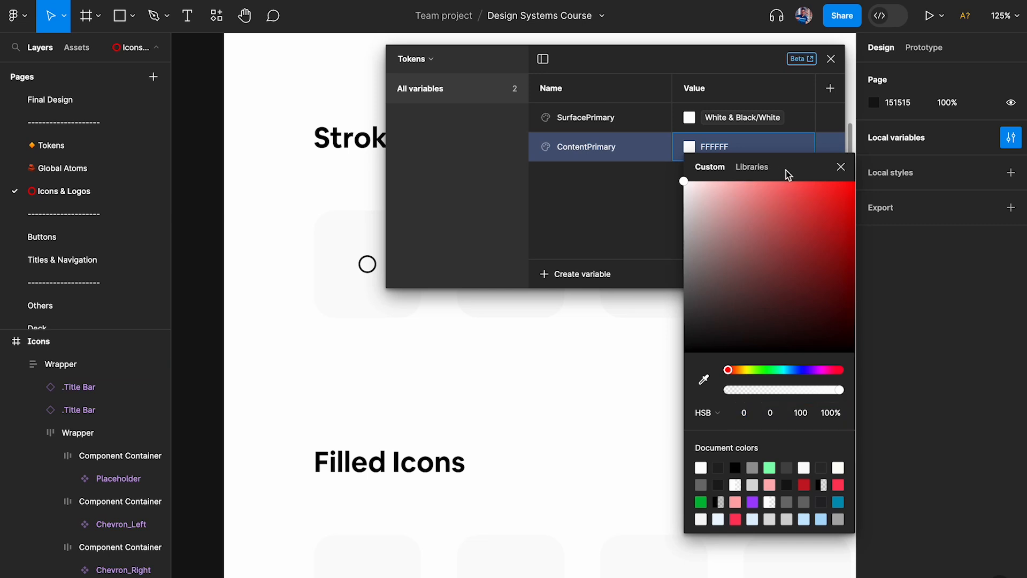
click(751, 167)
click(782, 268)
click(755, 269)
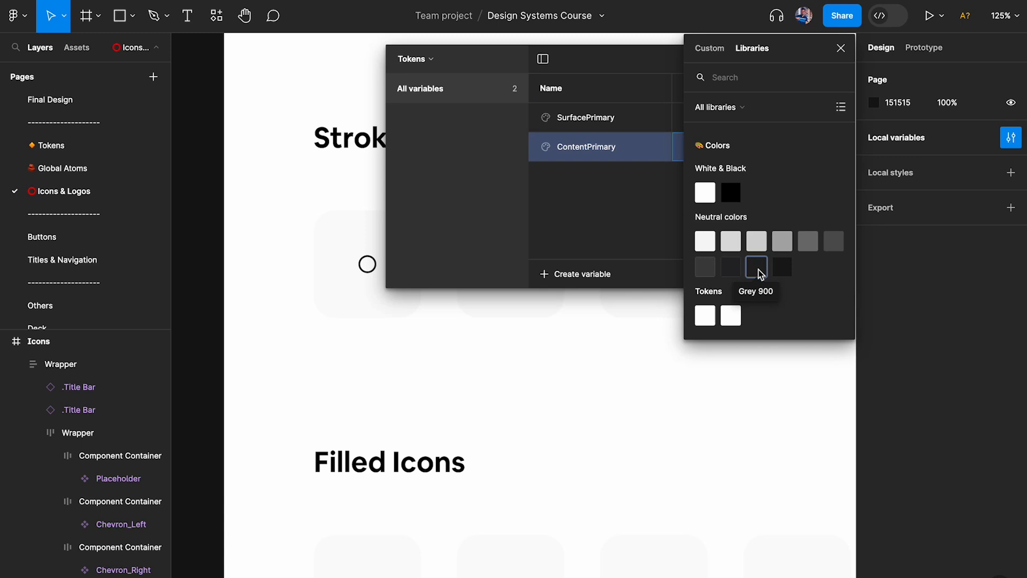
key(Escape)
Switch to the Colors collection and review its White & Black and Neutral colors groups
click(416, 59)
click(419, 103)
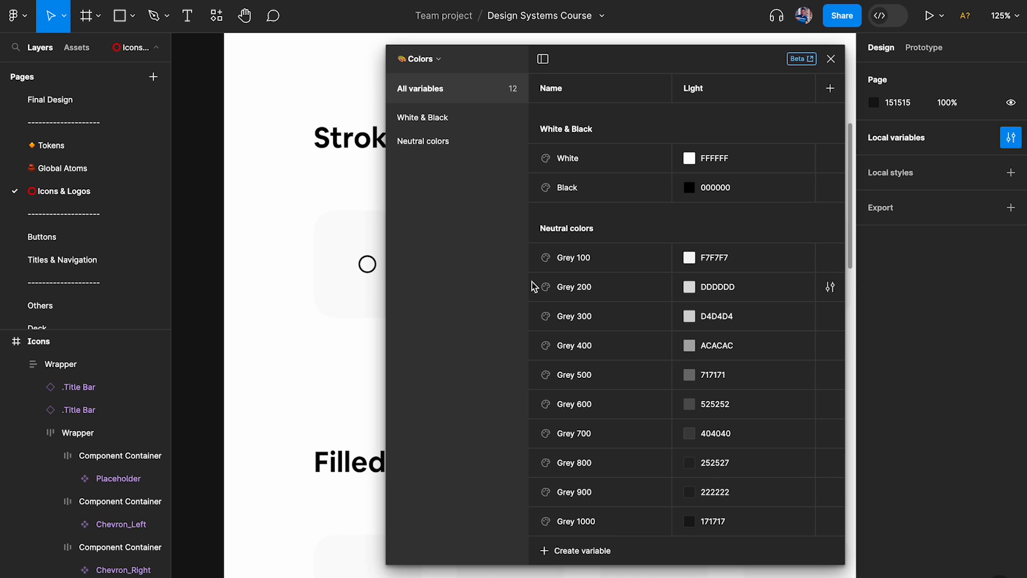
click(427, 117)
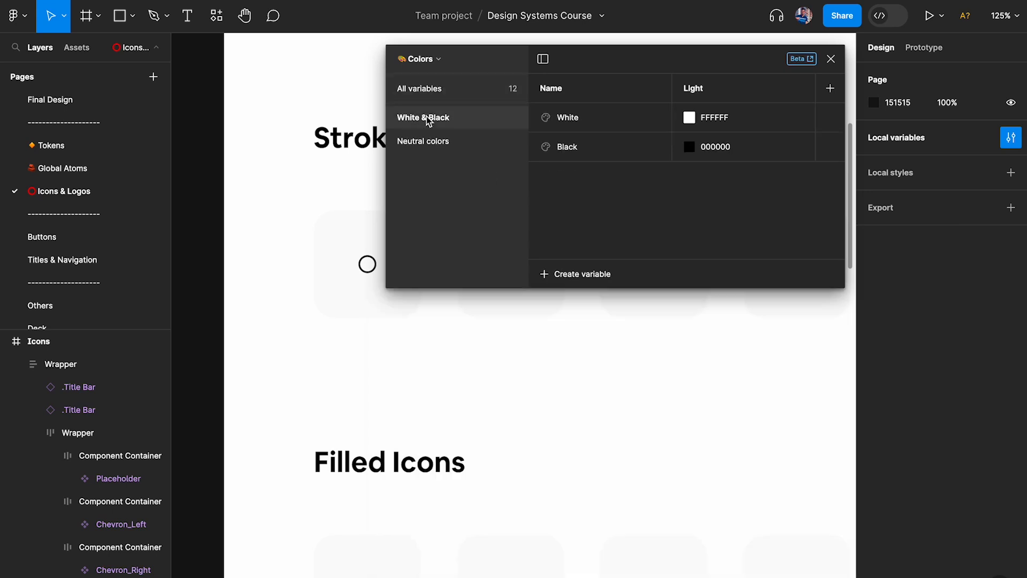
click(426, 149)
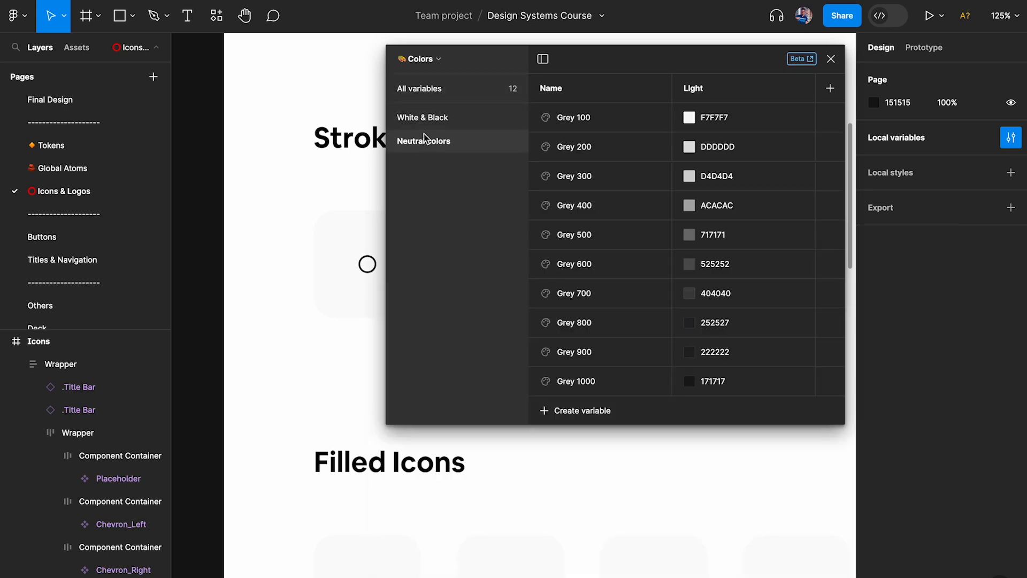
Switch to the Tokens collection, review the color referenced by ContentPrimary, and close the local variables
click(419, 59)
click(390, 121)
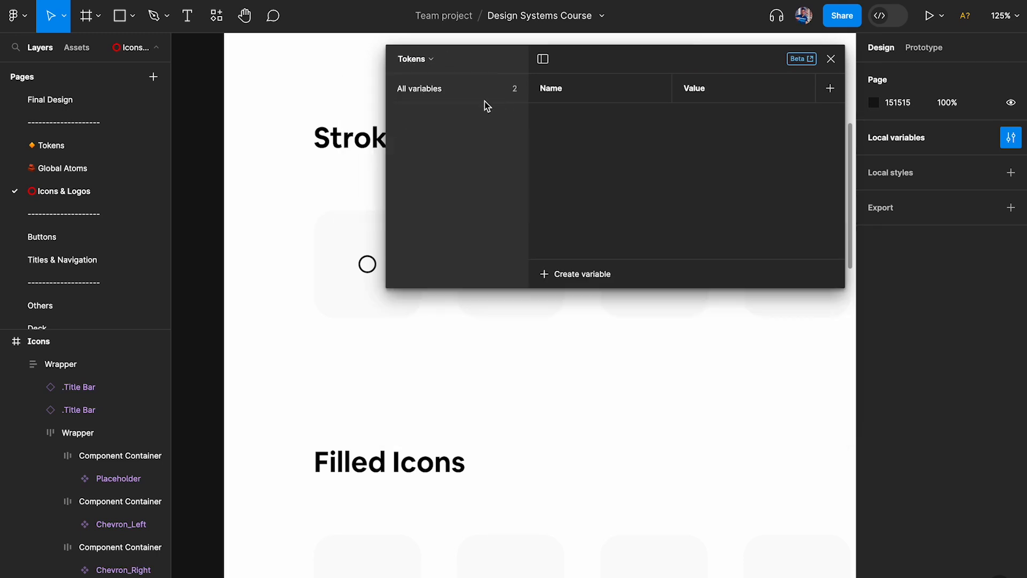
click(479, 89)
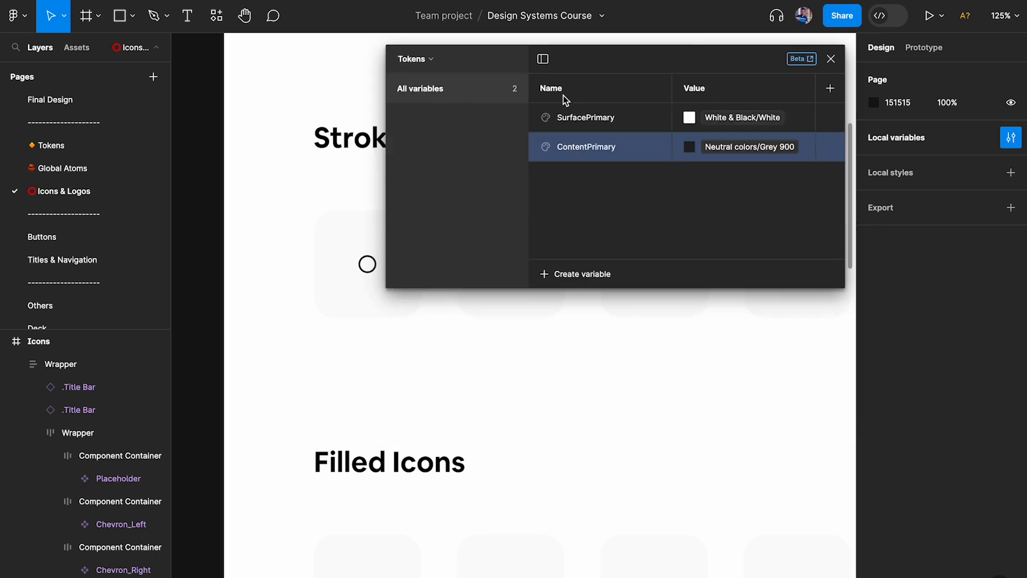
mouse_move(771, 154)
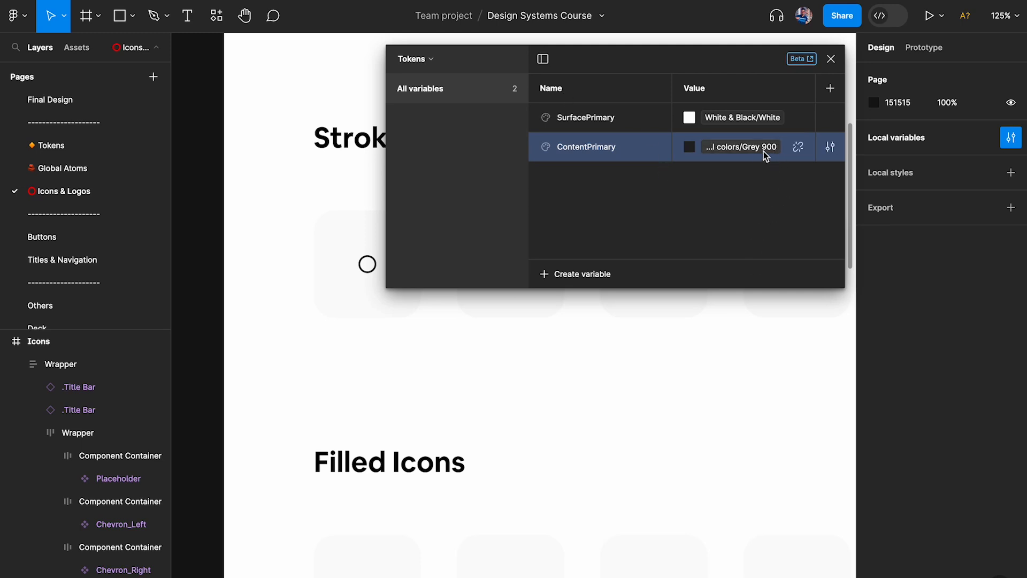
click(831, 59)
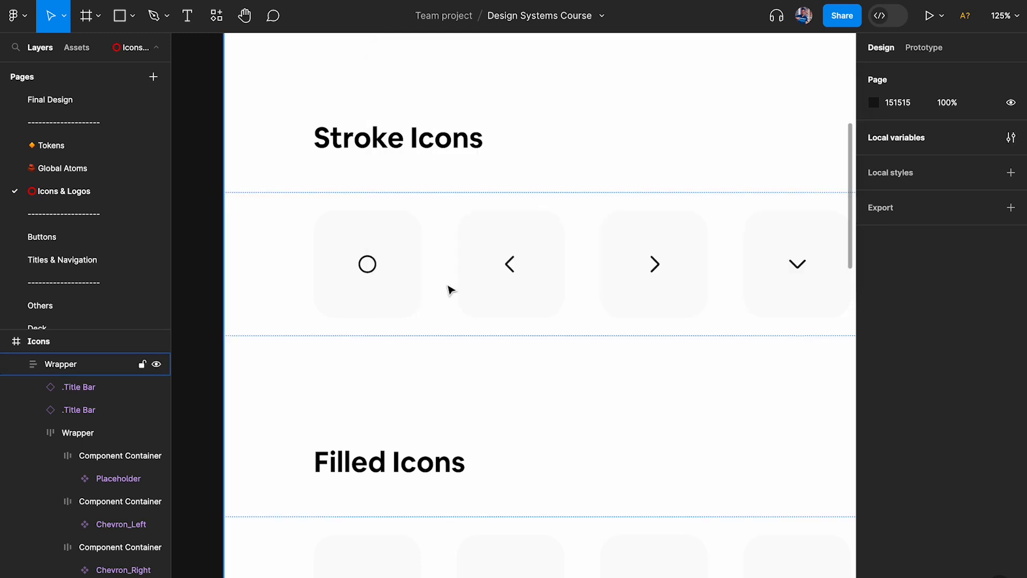
Detach the Grey 100 style from the Filled Icons row and apply the ContentPrimary token to its 222222 color
scroll(449, 289, down, 5)
scroll(450, 289, down, 1)
super+click(328, 225)
click(340, 311)
scroll(341, 312, down, 4)
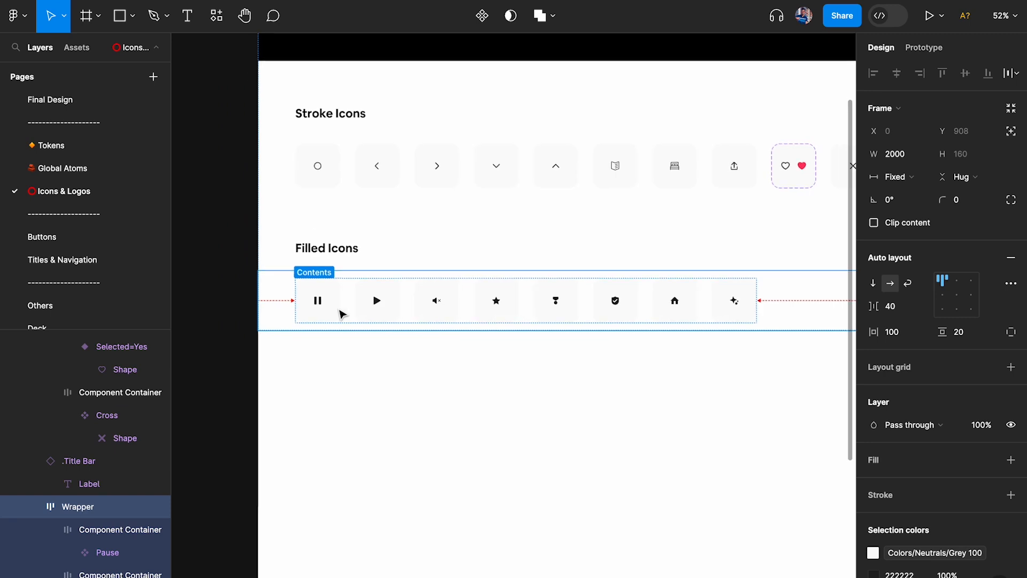
scroll(341, 312, right, 1)
scroll(929, 447, down, 3)
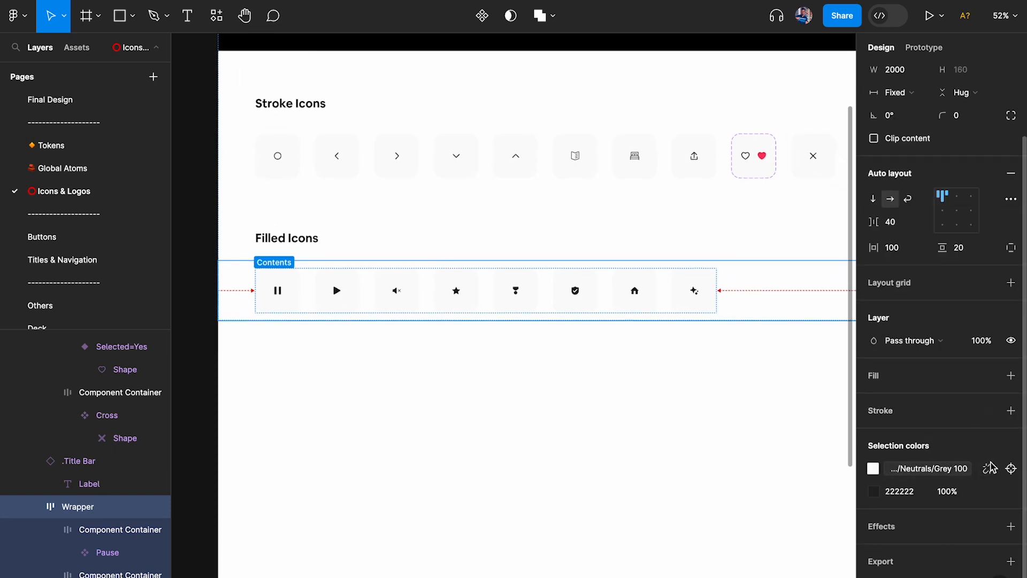
click(987, 469)
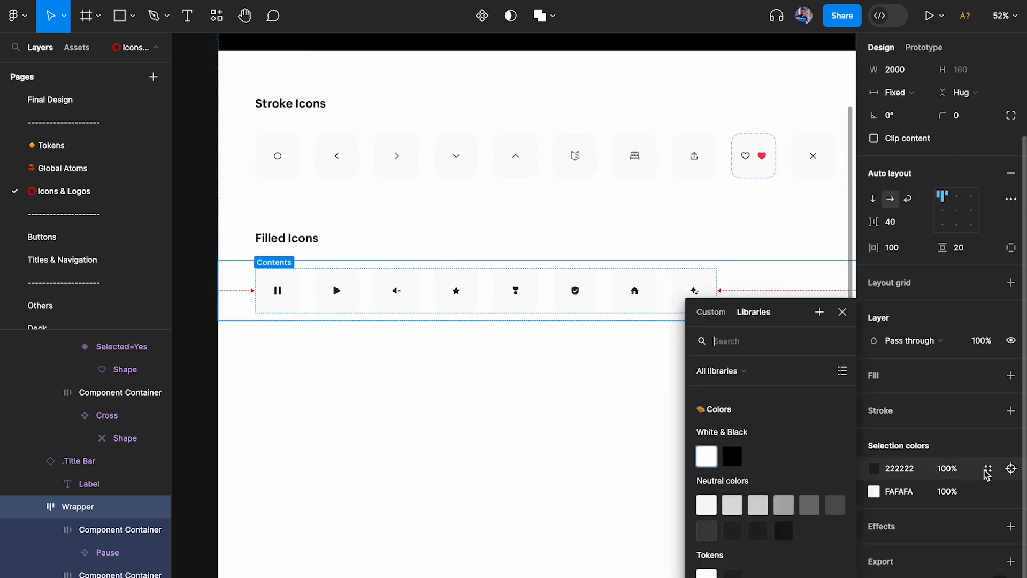
drag(773, 315, 779, 212)
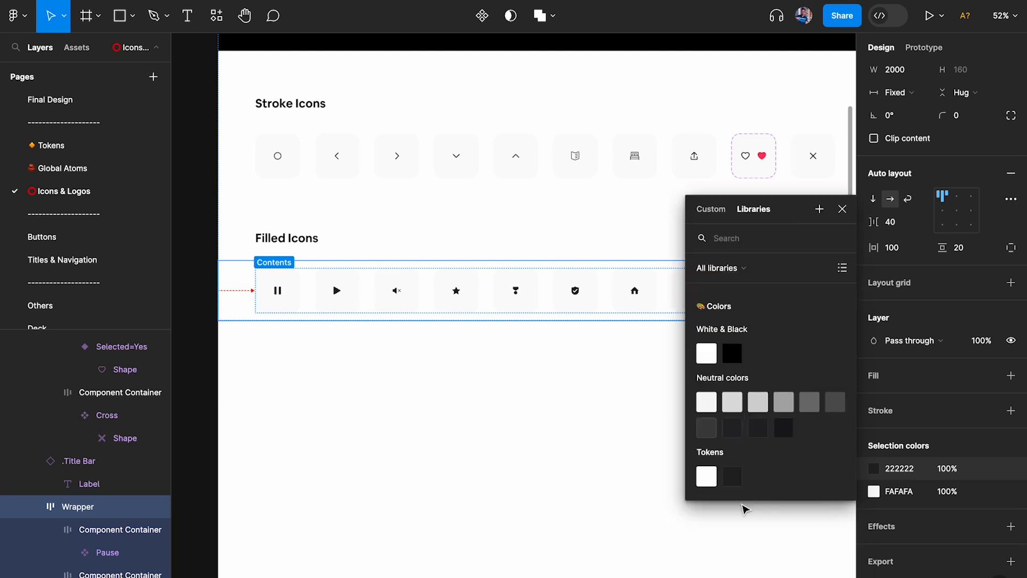
click(733, 477)
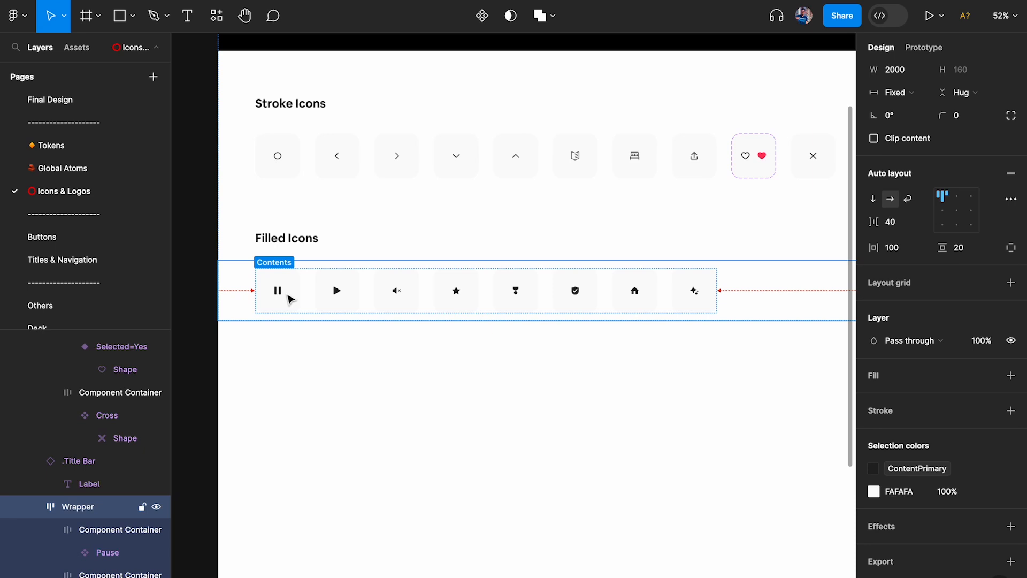
Apply the ContentPrimary token to the 222222 color of the Stroke Icons row
click(442, 171)
scroll(906, 375, down, 3)
click(946, 494)
click(988, 400)
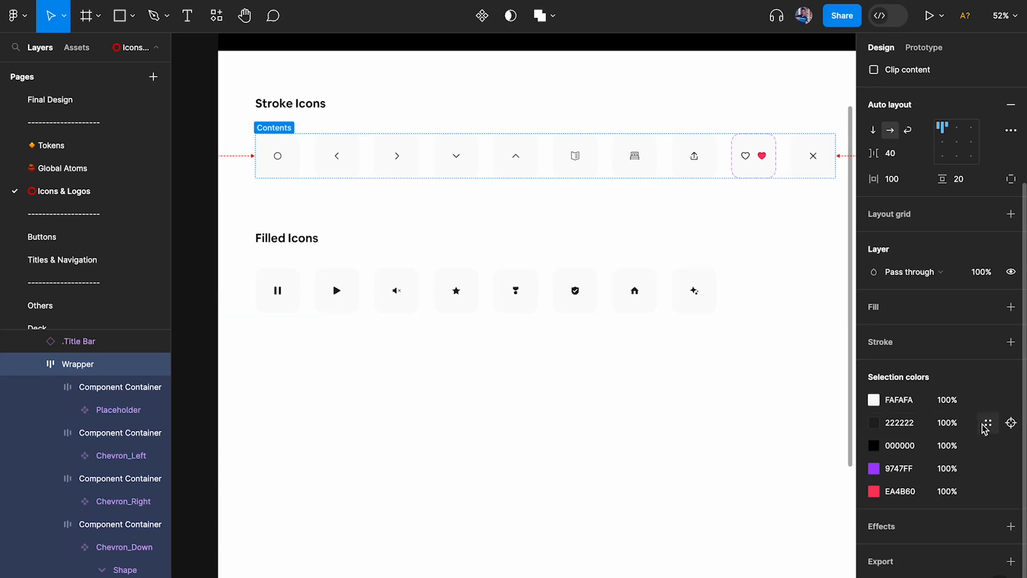
click(988, 423)
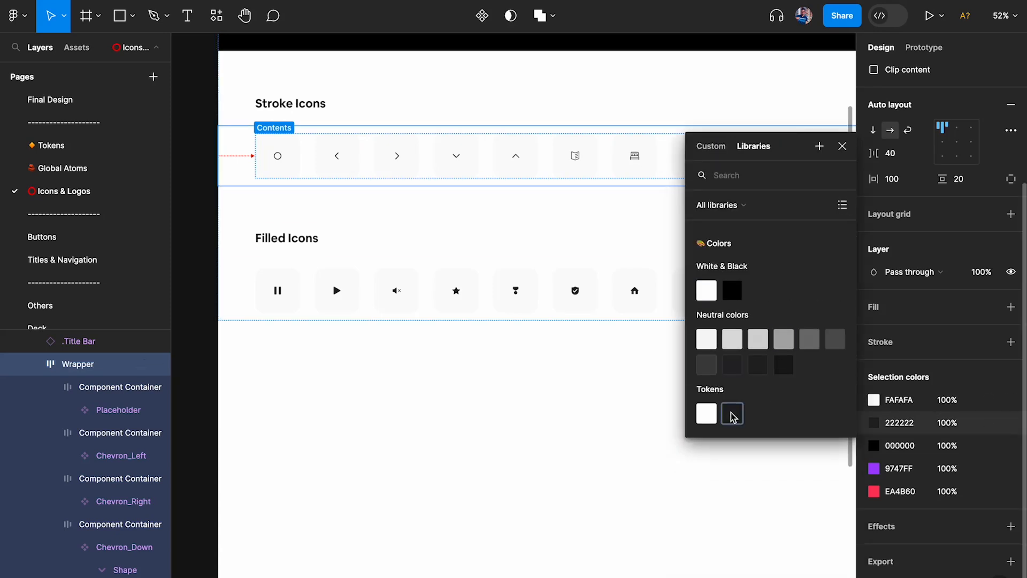
click(733, 413)
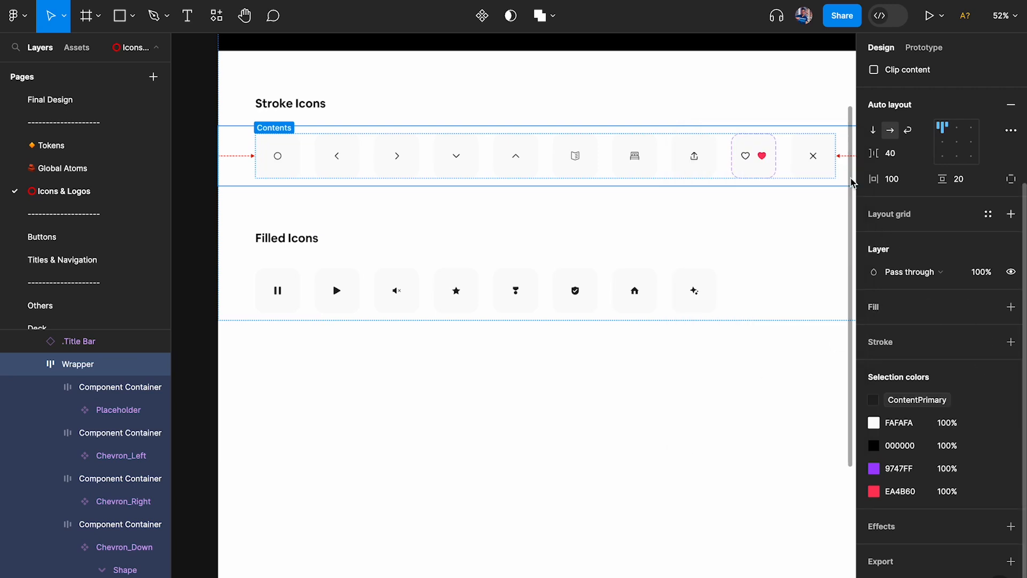
Switch to the Base light color tokens documentation and review the Foundation tokens, including accent, negative, warning and positive
scroll(818, 140, up, 5)
scroll(818, 140, up, 5)
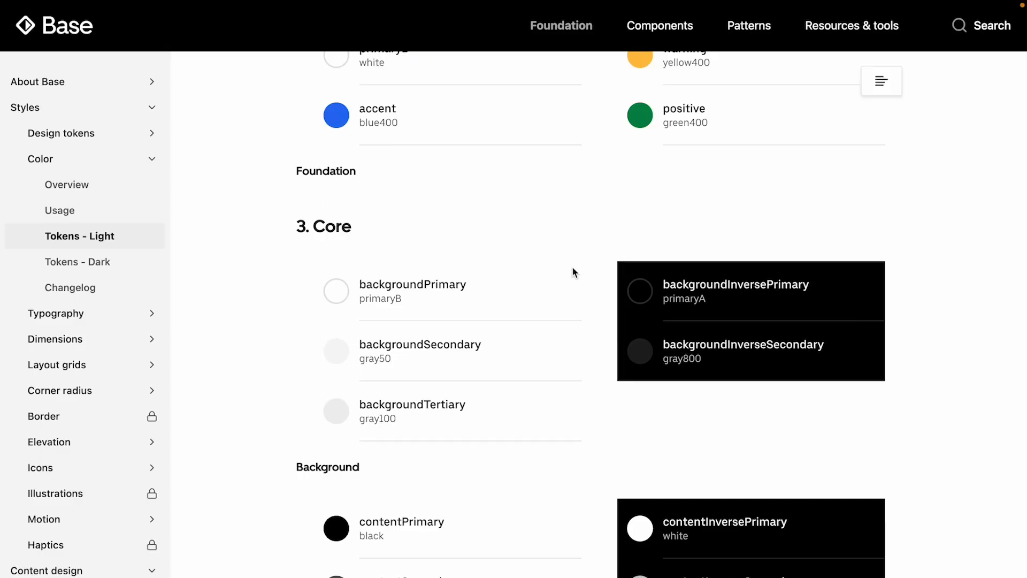
scroll(573, 271, up, 5)
scroll(573, 270, up, 3)
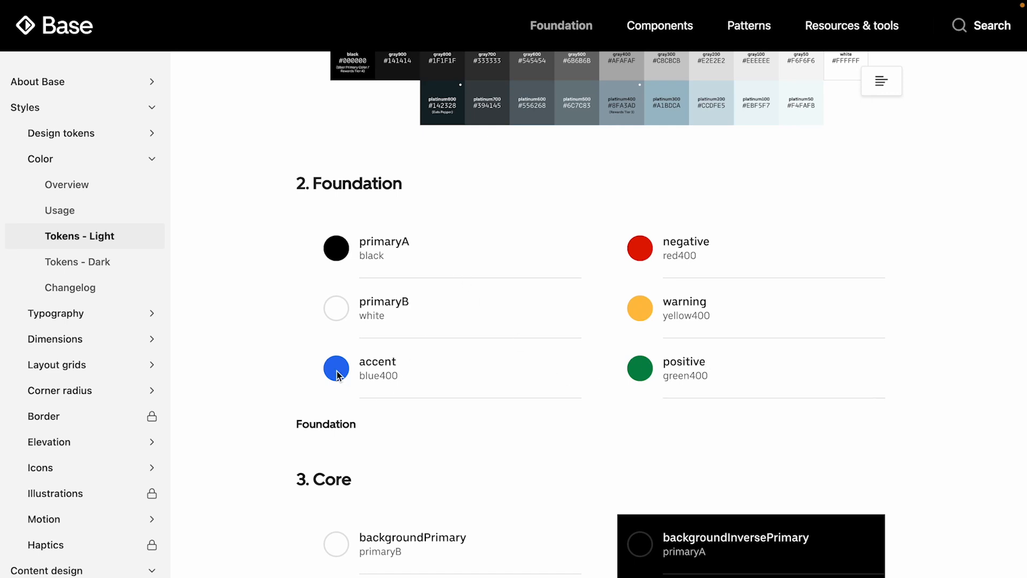
scroll(394, 367, up, 1)
scroll(394, 367, down, 3)
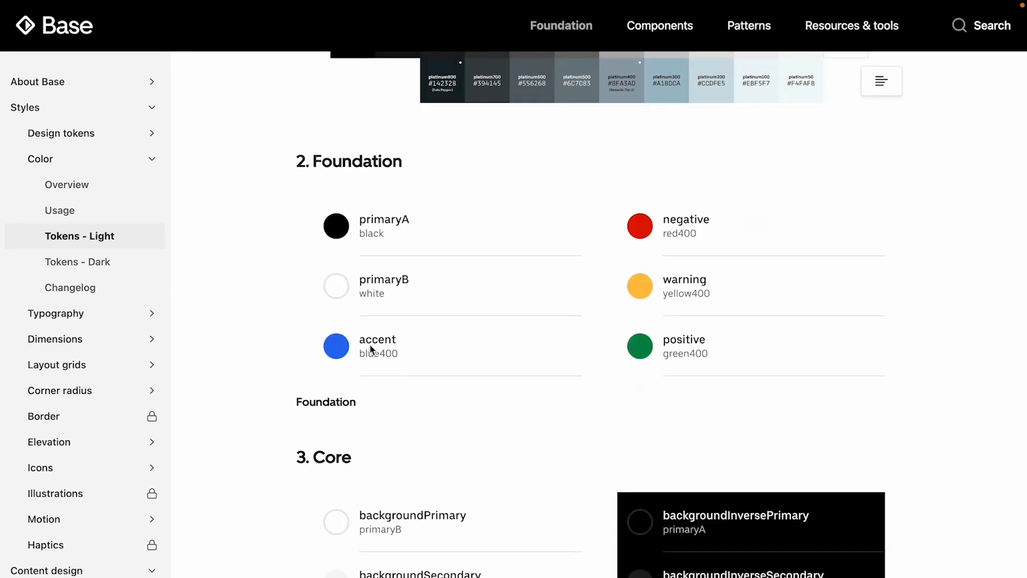
Examine the Core Extensions background, content and border tokens and the Programs tokens in the Base documentation
scroll(548, 351, down, 20)
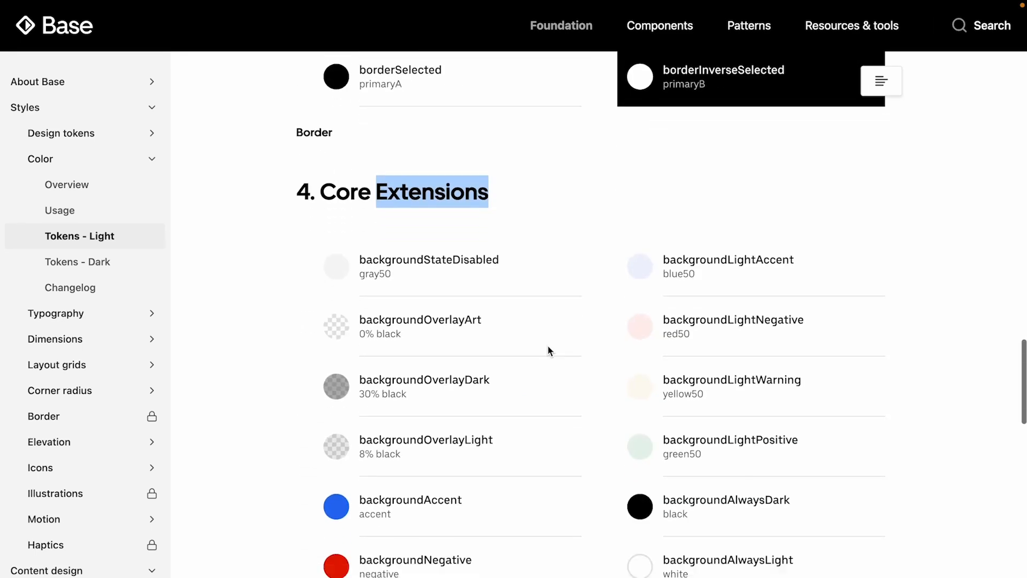
scroll(548, 351, down, 3)
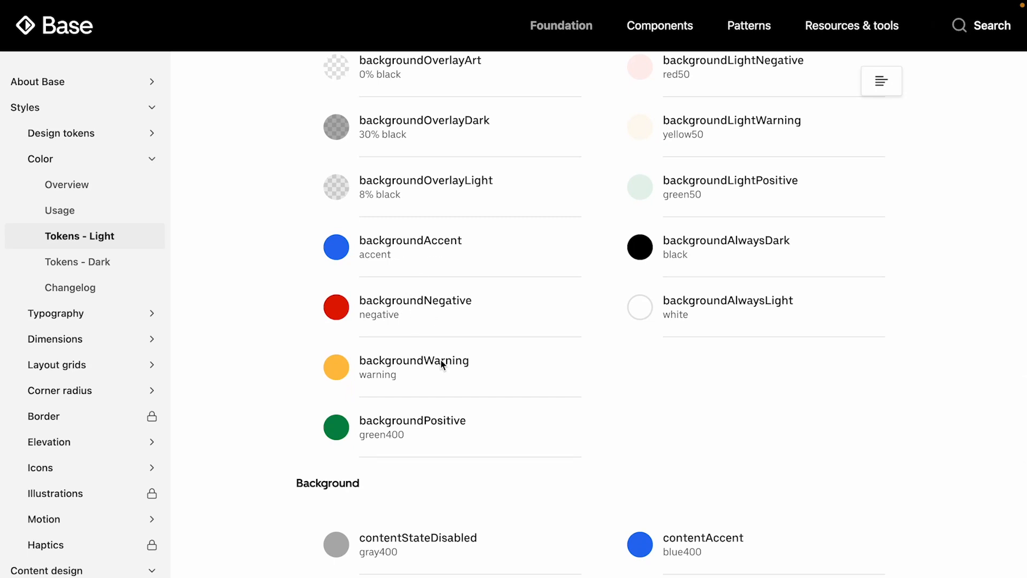
scroll(432, 260, down, 3)
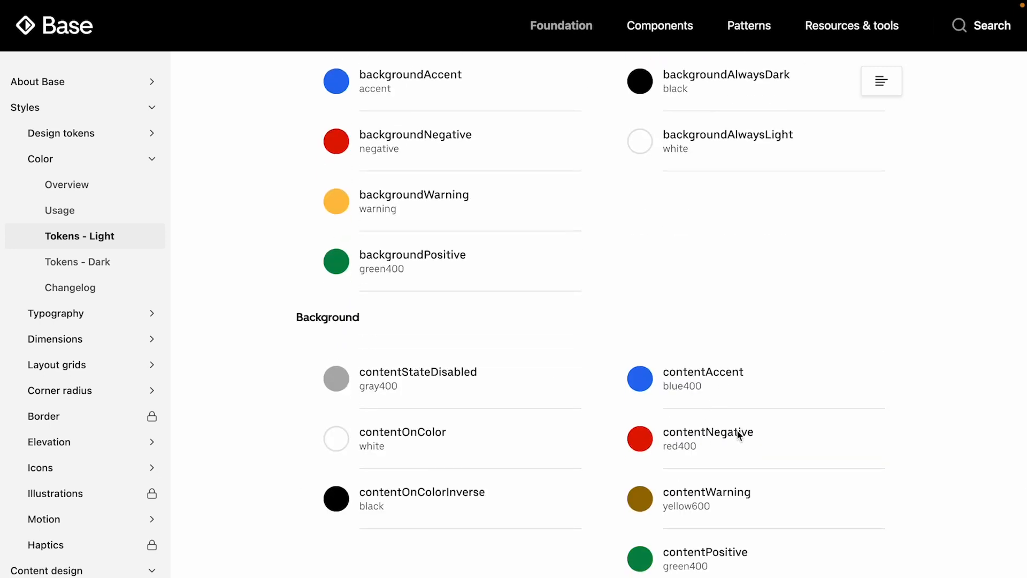
scroll(584, 454, down, 8)
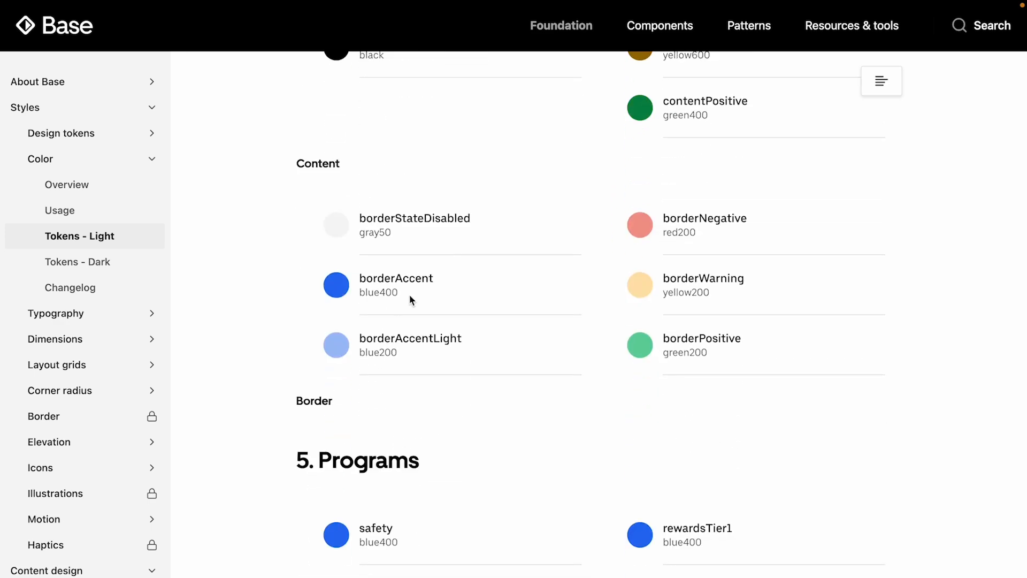
scroll(650, 261, down, 4)
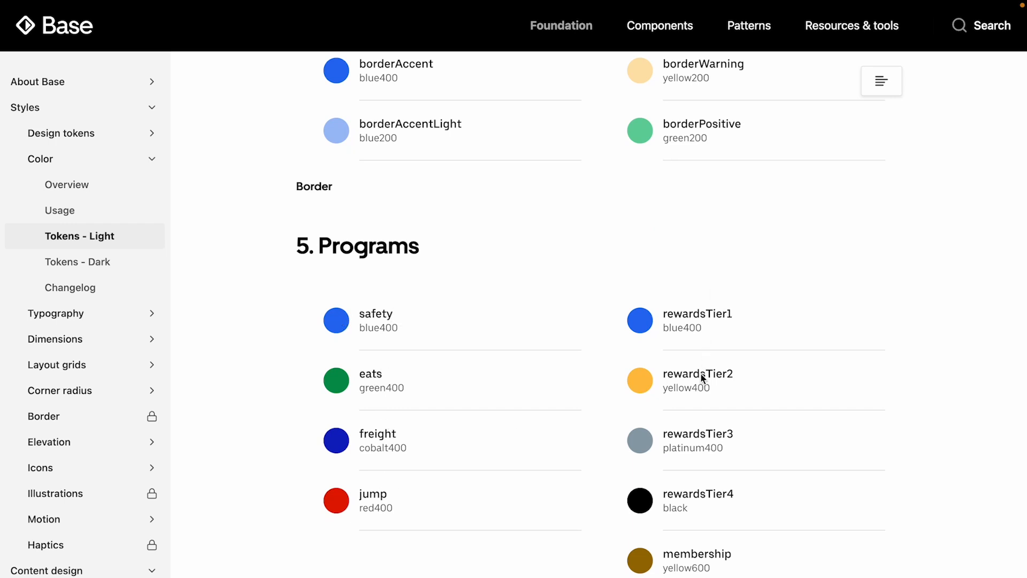
scroll(700, 376, up, 2)
scroll(701, 376, down, 7)
scroll(701, 374, up, 4)
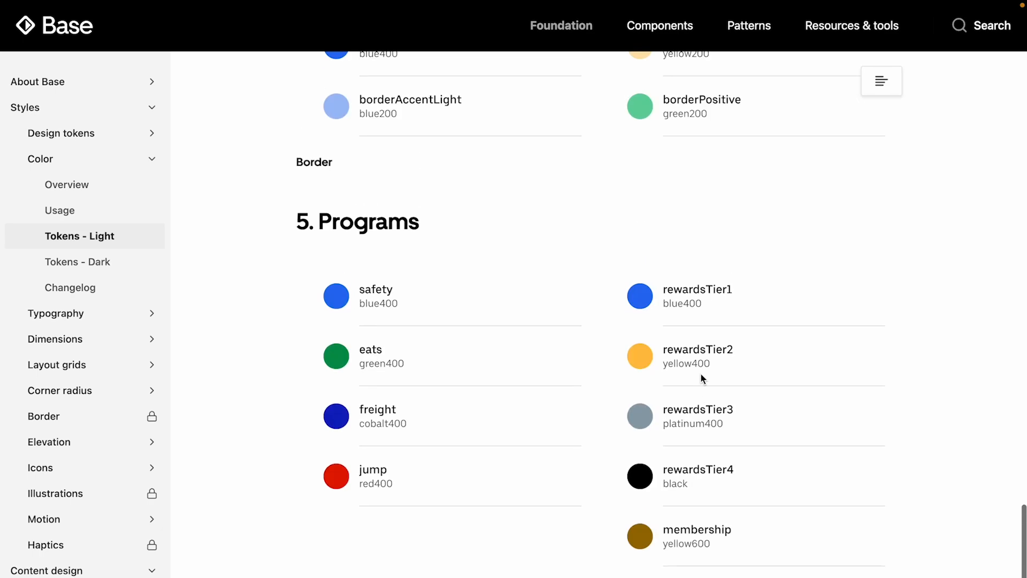
scroll(535, 353, up, 5)
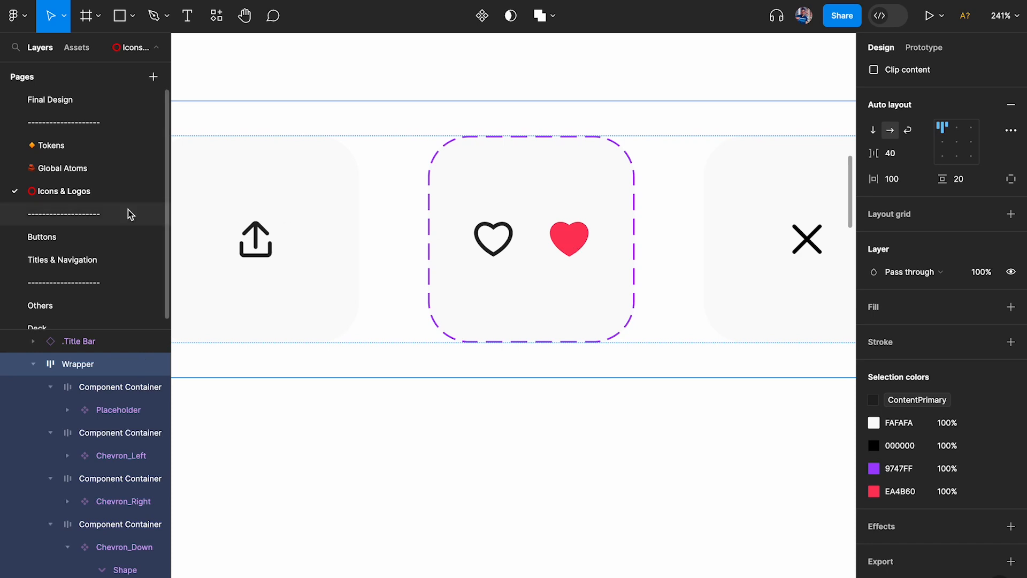
Switch to Figma's Tokens page and duplicate the White and Black colors heading and tiles, placing the copy below the Neutral colors section
click(80, 145)
scroll(367, 199, up, 3)
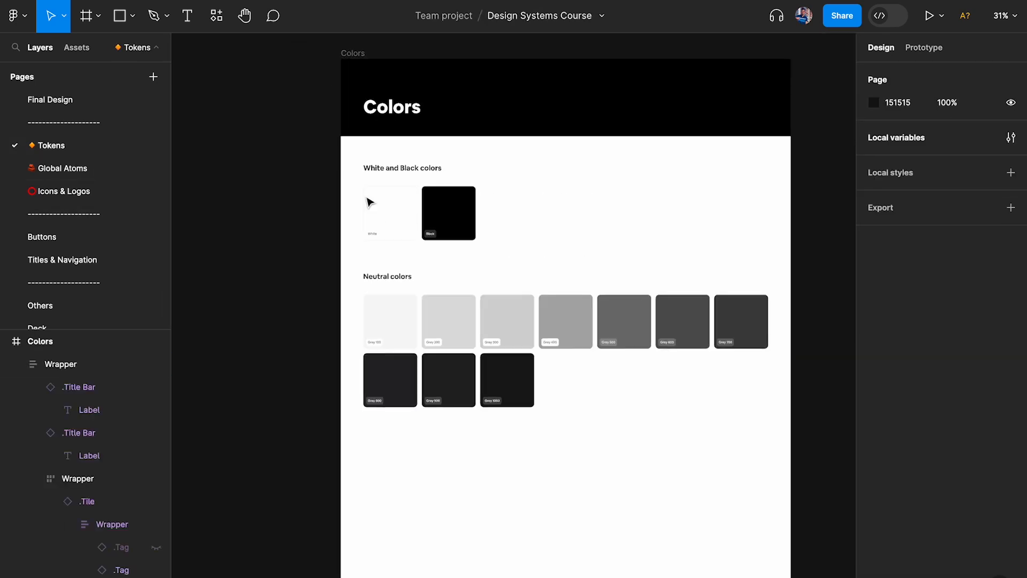
scroll(367, 199, right, 2)
scroll(367, 198, down, 1)
scroll(367, 198, down, 2)
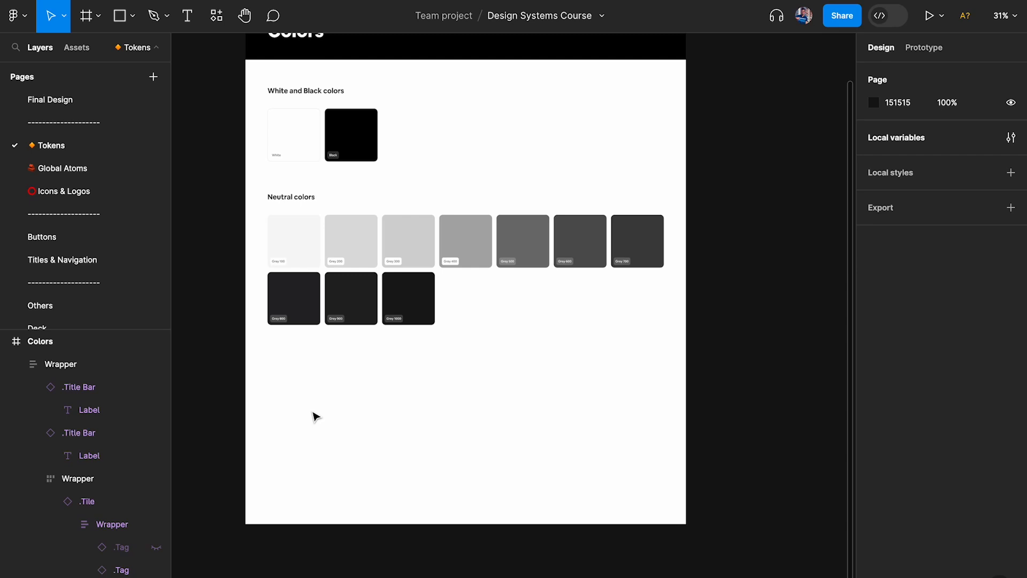
double_click(348, 111)
shift+click(338, 84)
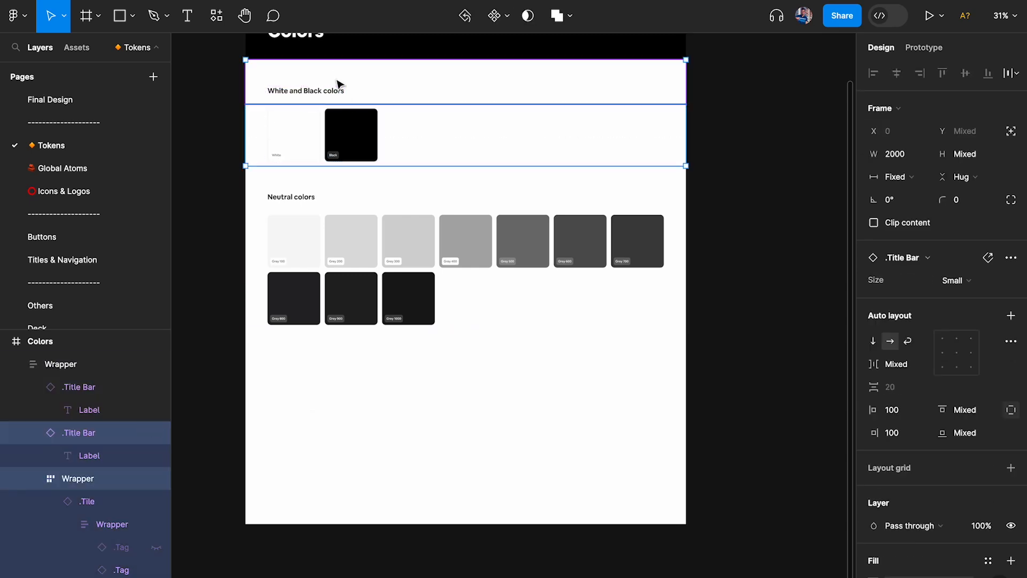
key(ctrl+d)
key(Down)
scroll(320, 366, up, 3)
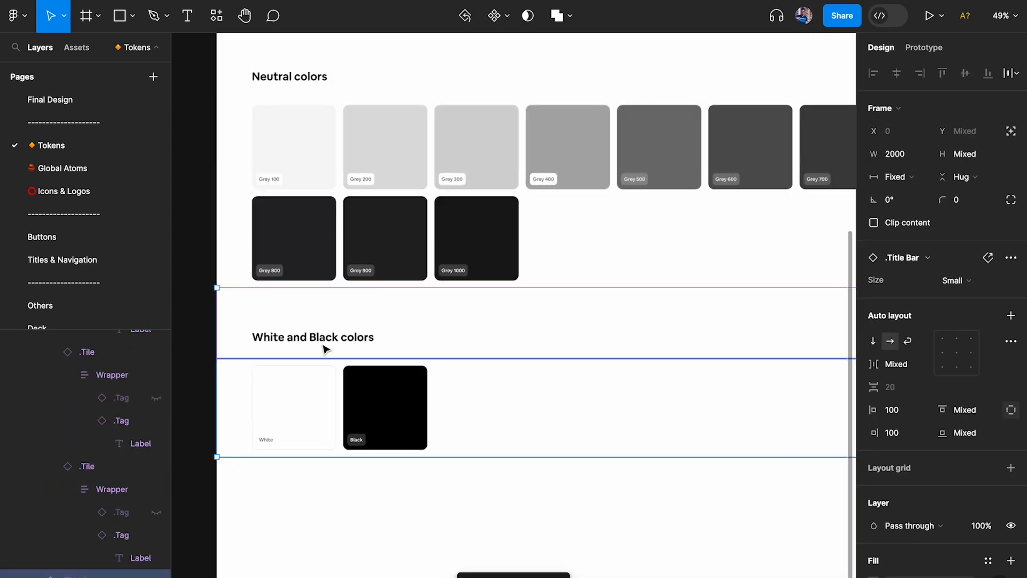
Change the duplicated section's heading text to Brand
key(Return)
text(Brand)
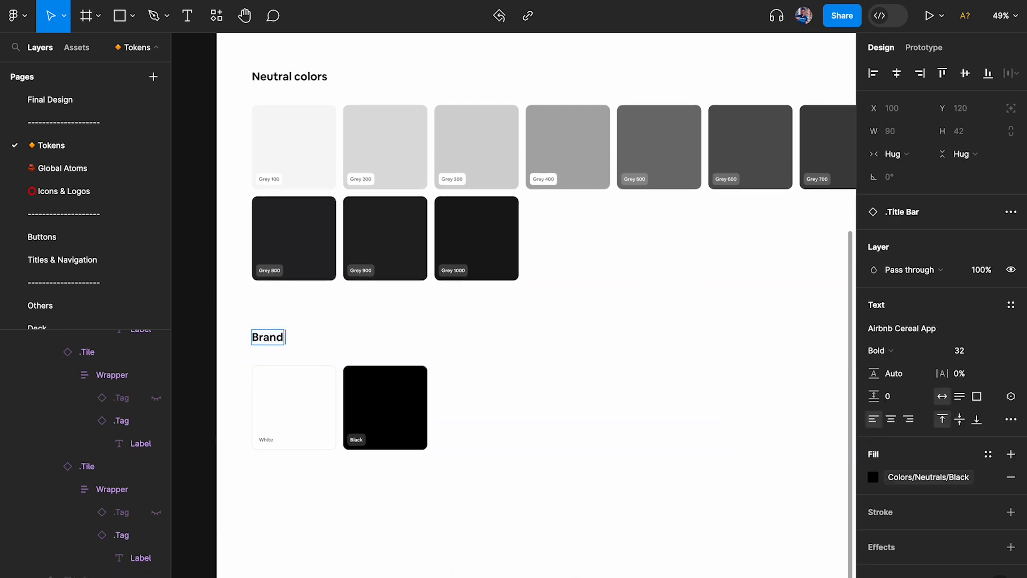
scroll(321, 380, left, 3)
scroll(321, 381, down, 2)
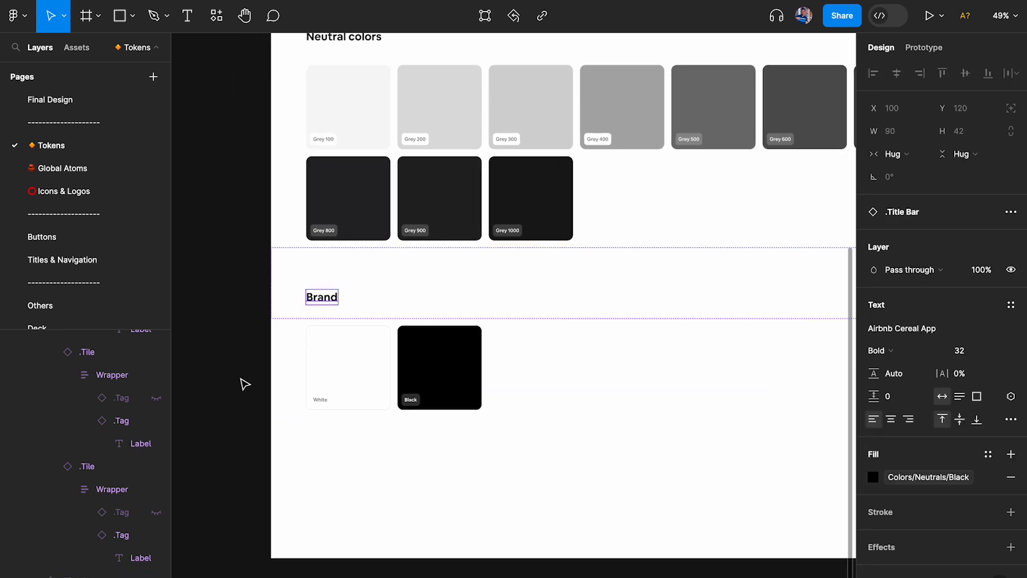
Delete the Black tile from the Brand section and select the remaining White tile
scroll(284, 390, up, 3)
scroll(438, 382, up, 3)
click(386, 310)
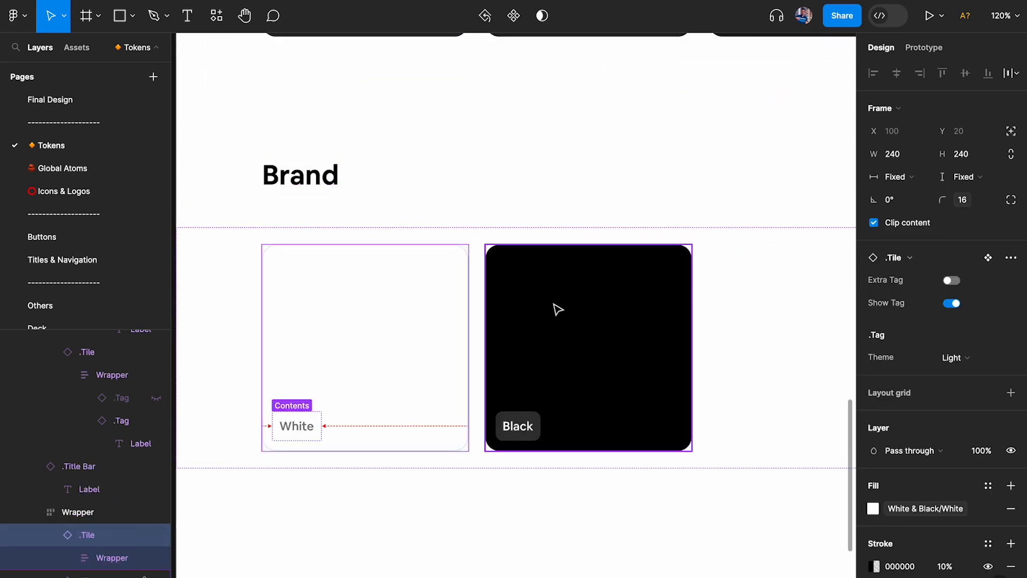
click(555, 309)
key(Delete)
click(424, 315)
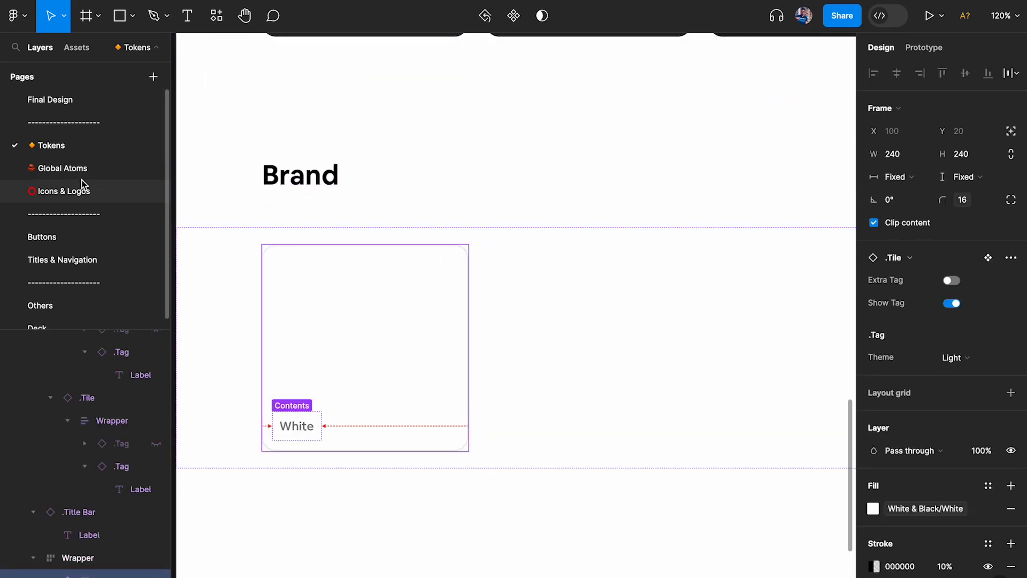
Open the Icons & Logos page and copy the fill hex value EA4B60 from the red selected heart shape
click(64, 235)
scroll(474, 115, down, 4)
click(83, 206)
click(73, 196)
super+click(560, 243)
click(908, 423)
key(super+c)
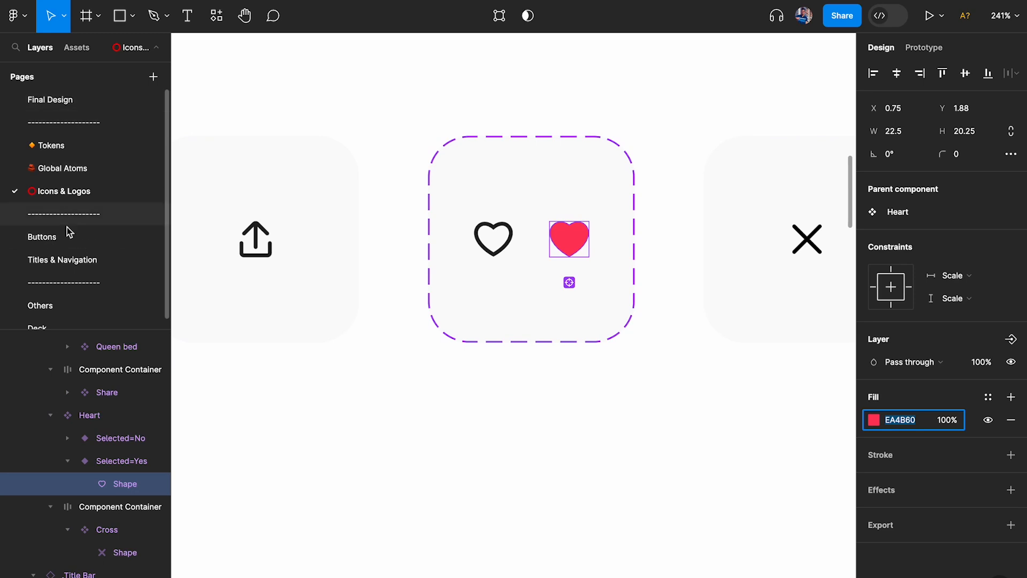
On the Tokens page, detach the Brand tile's White variable, set its fill to EA4B60, and remove its stroke
click(63, 143)
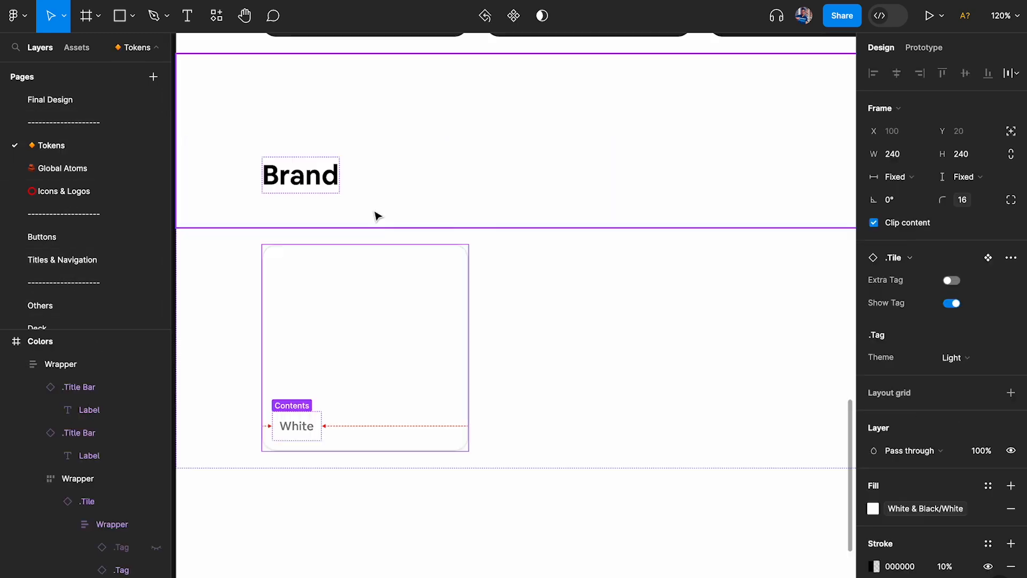
scroll(920, 347, down, 5)
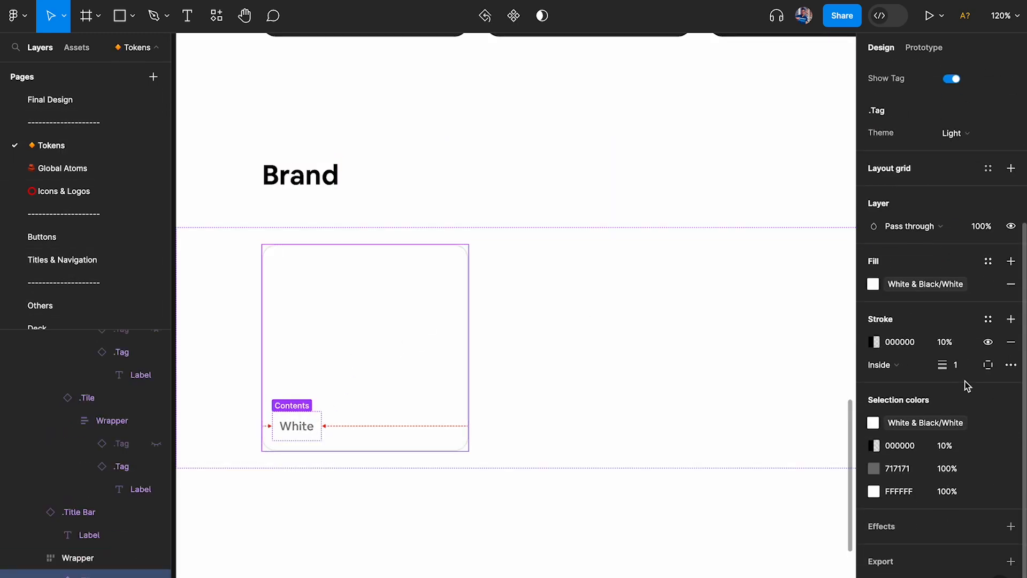
click(988, 286)
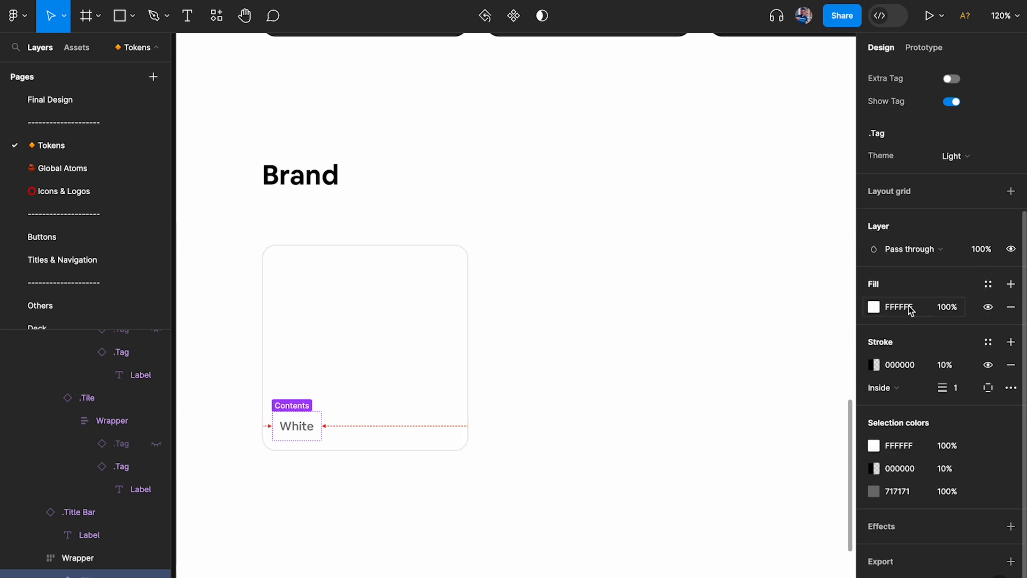
click(910, 309)
key(super+v)
key(Return)
click(1011, 365)
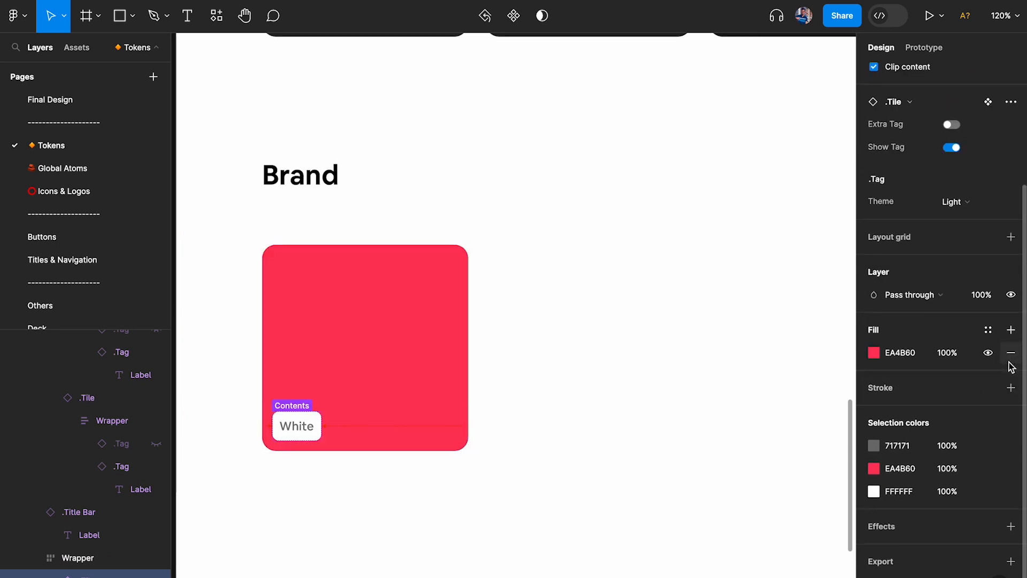
Set the theme of the tag on the red Brand tile to Dark
scroll(301, 424, up, 3)
scroll(303, 431, down, 1)
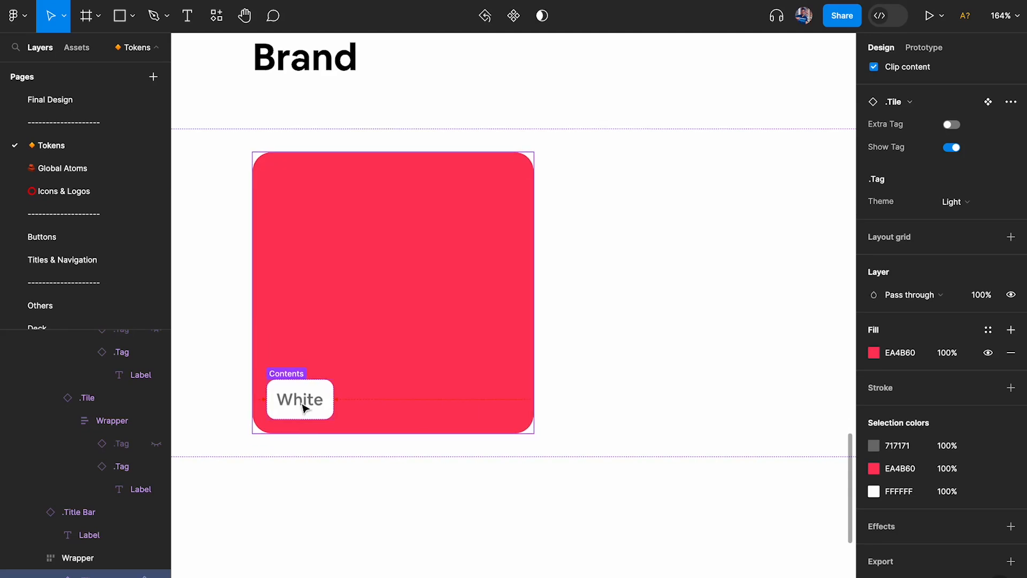
click(303, 408)
key(shift+Return)
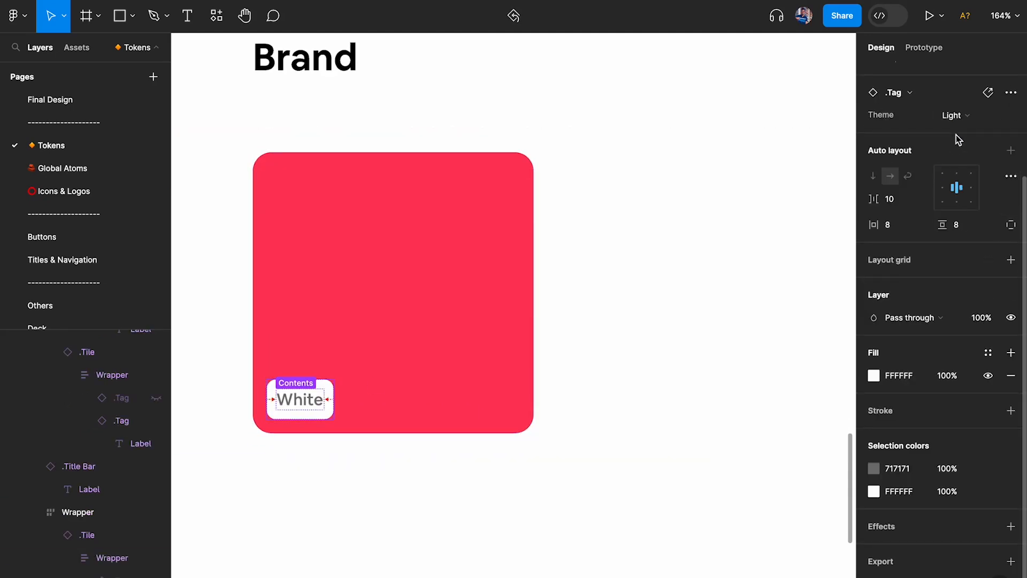
click(954, 118)
click(934, 138)
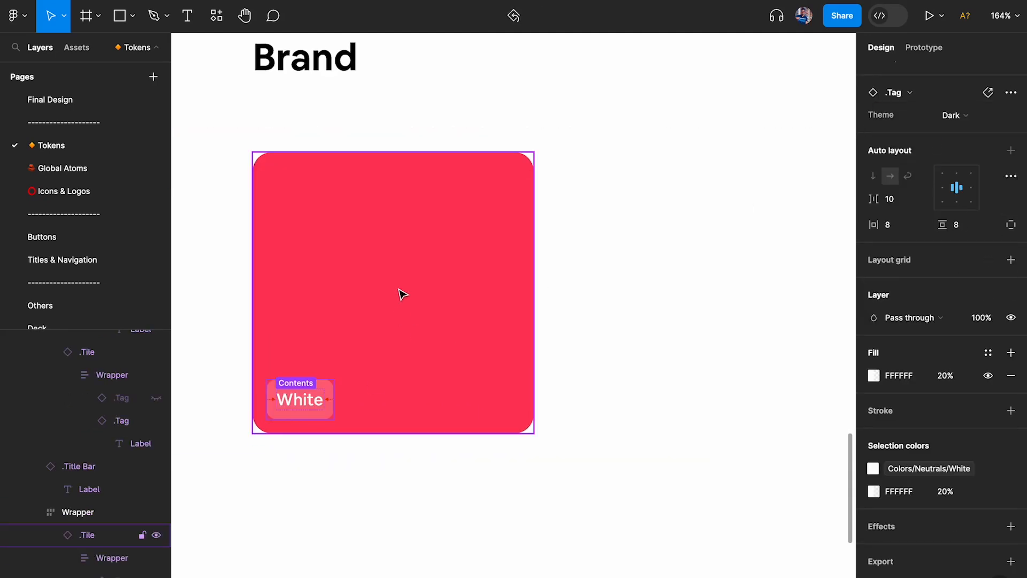
Change the label text on the red Brand tile to Brand 500
double_click(298, 400)
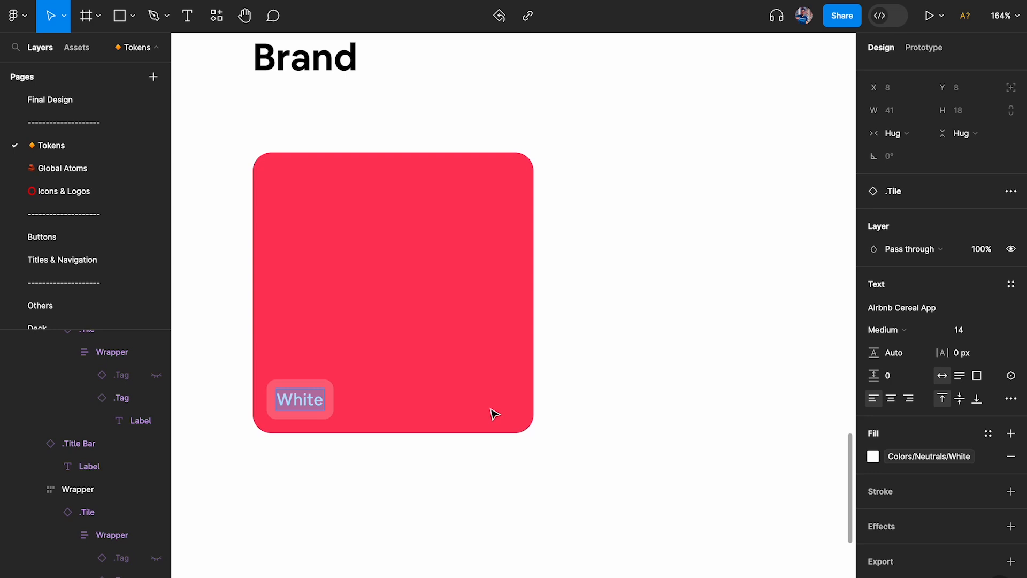
text(Brand 500)
key(Return)
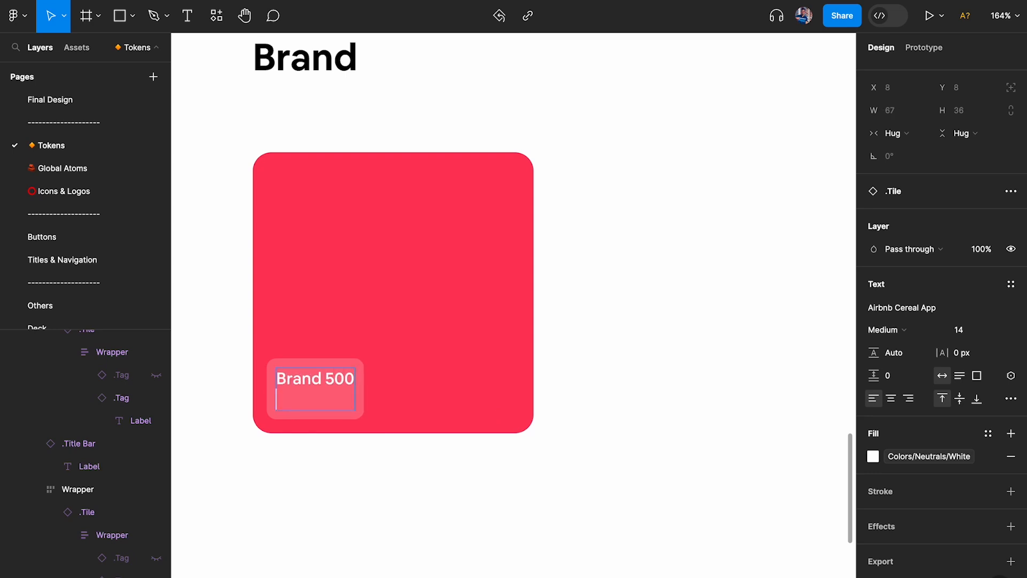
key(BackSpace)
key(Escape)
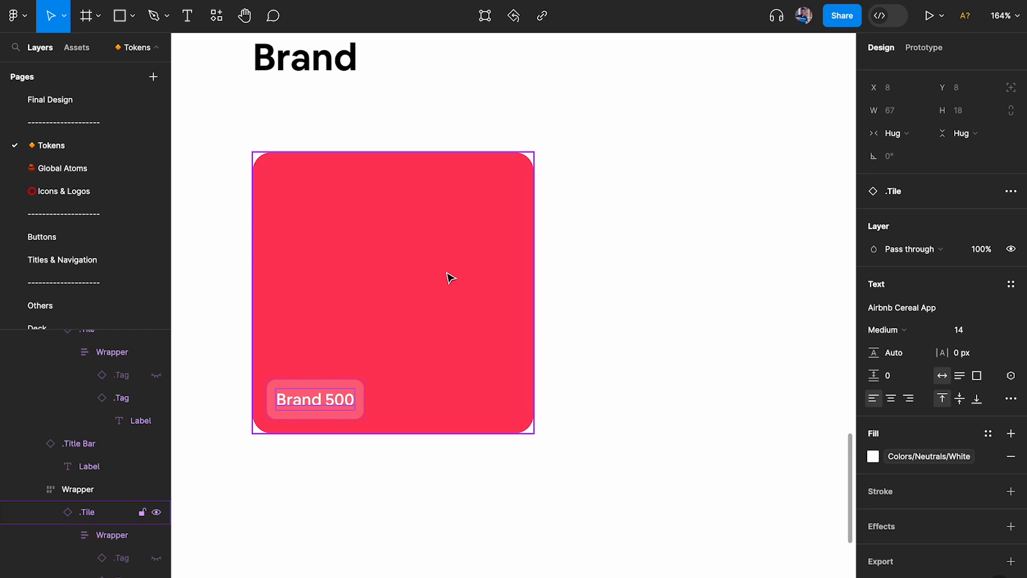
Create a color variable named Brand/Brand 500 in the Colors collection of the local variables
scroll(634, 238, down, 3)
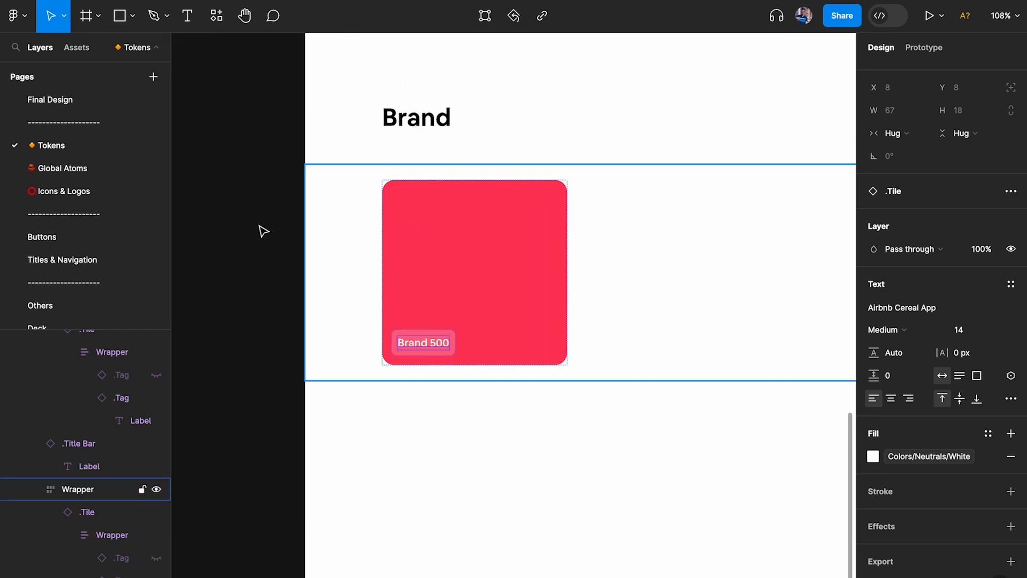
click(277, 232)
click(1011, 138)
click(424, 63)
click(421, 98)
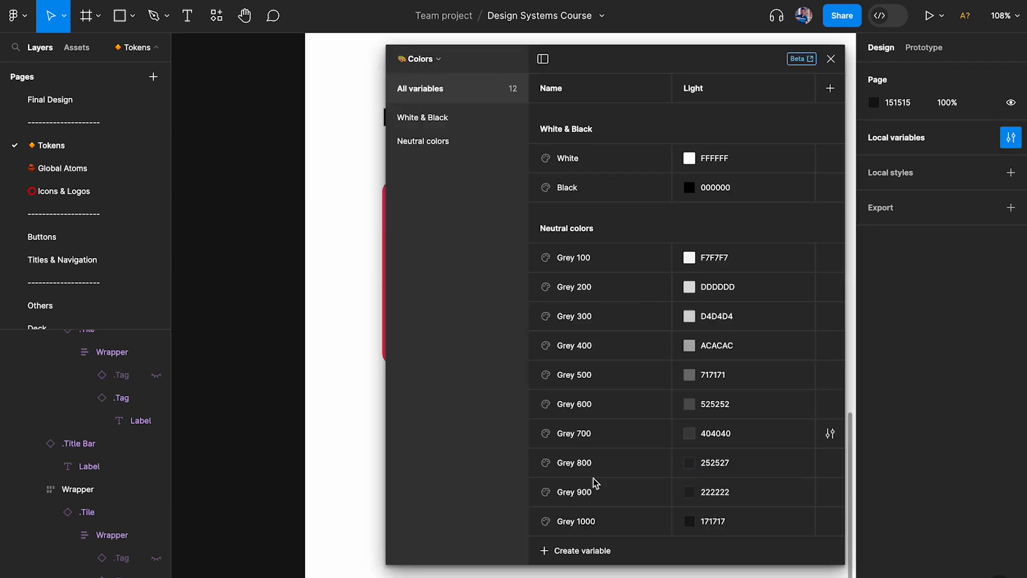
click(591, 554)
click(592, 543)
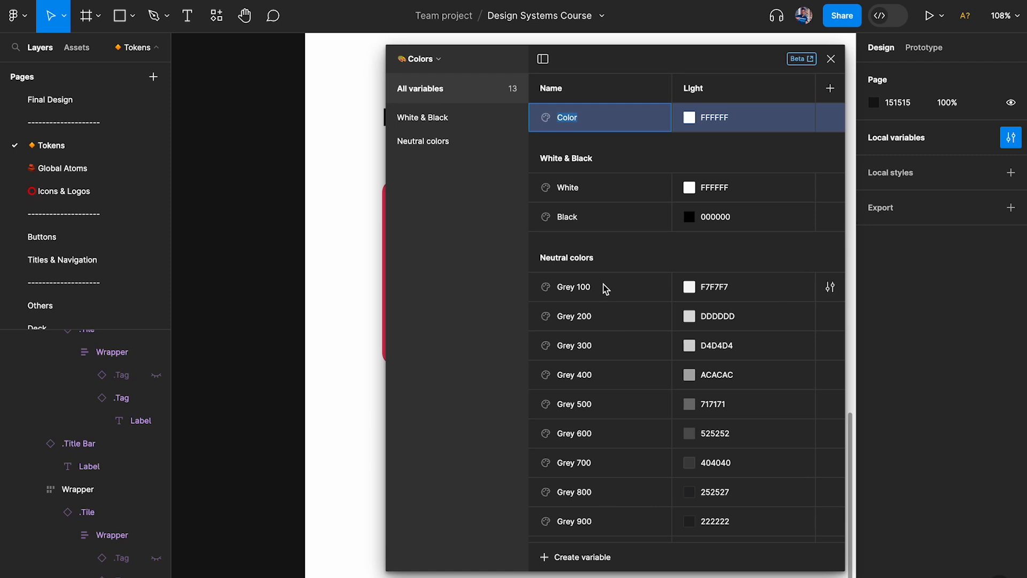
text(Br)
scroll(296, 136, right, 2)
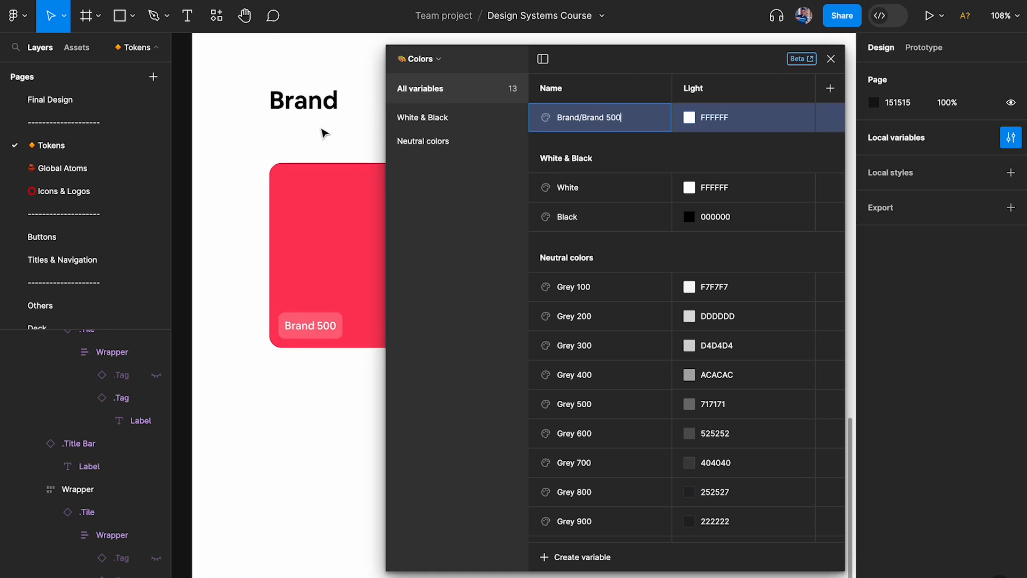
Set the Brand 500 variable's Light value to EA4B60 by sampling the red tile with the eyedropper
click(695, 121)
click(410, 164)
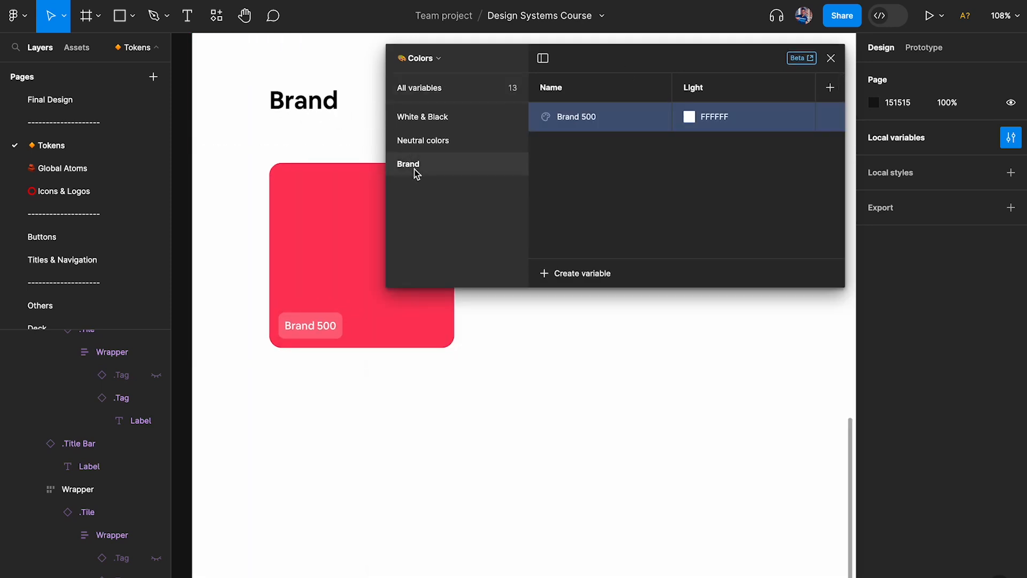
click(689, 117)
click(704, 350)
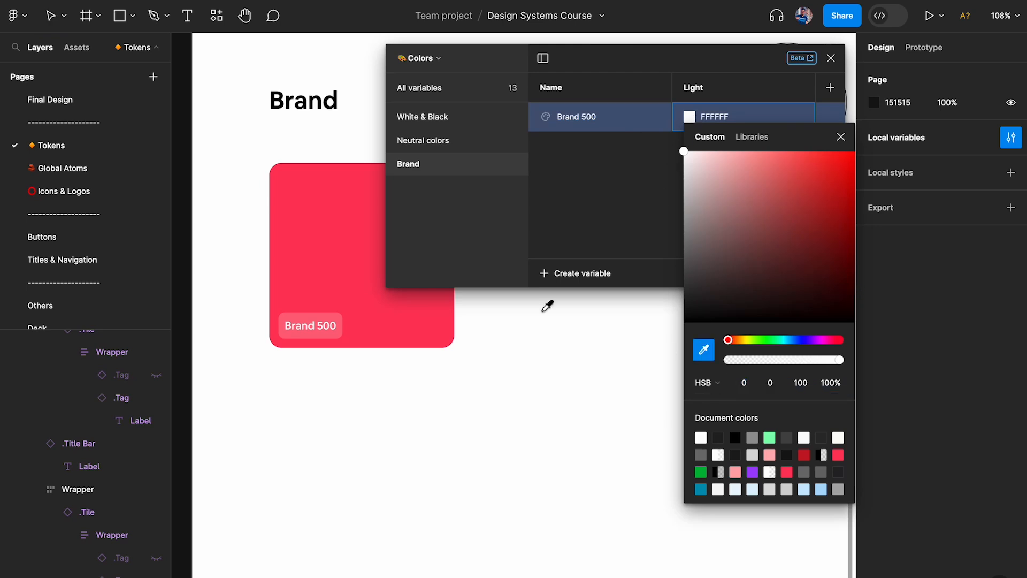
click(367, 243)
click(841, 136)
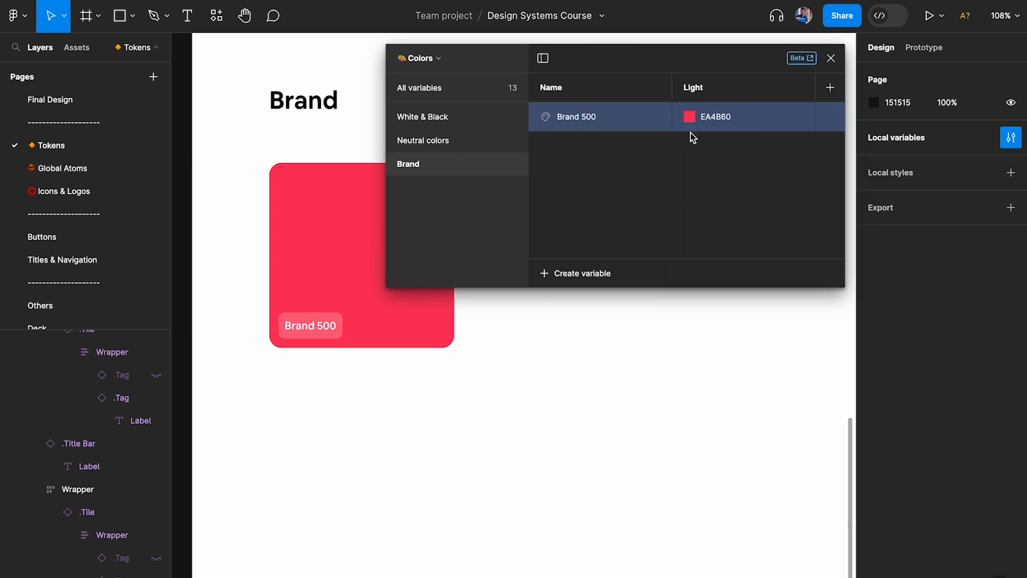
Switch to the Tokens variable collection and create a color variable named ContentBrand
click(421, 59)
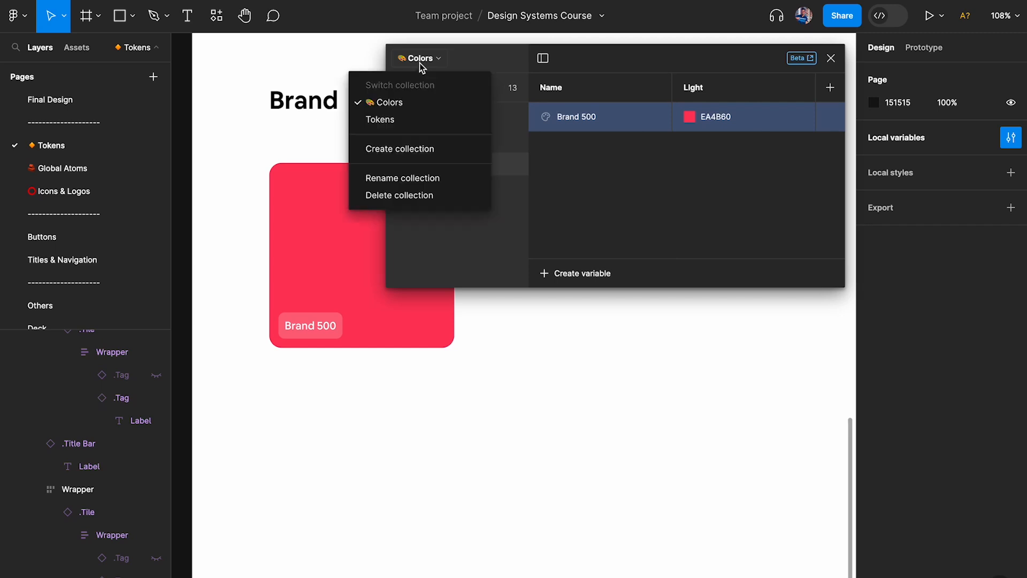
click(404, 120)
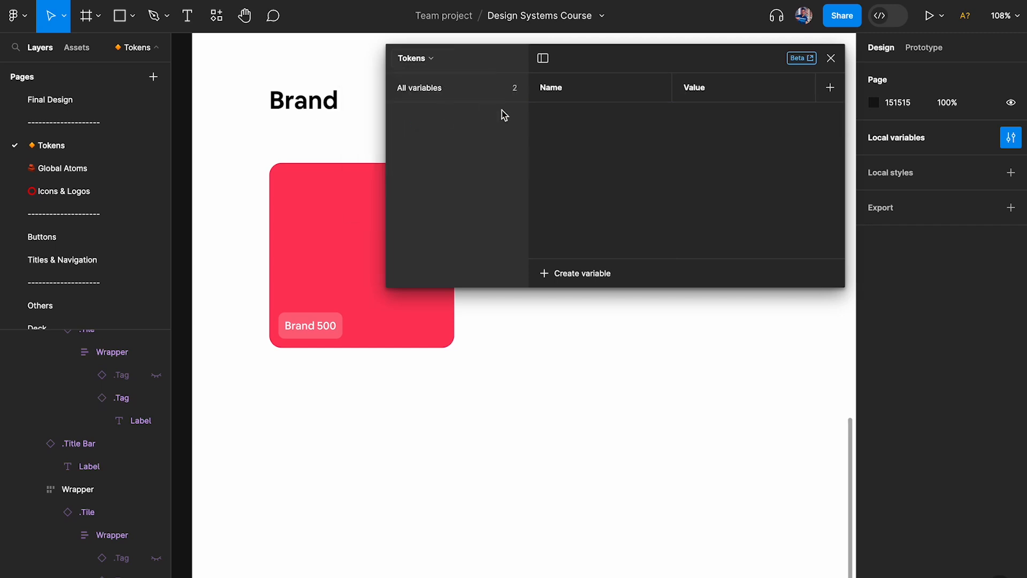
click(581, 276)
click(585, 303)
text(ContentBrand)
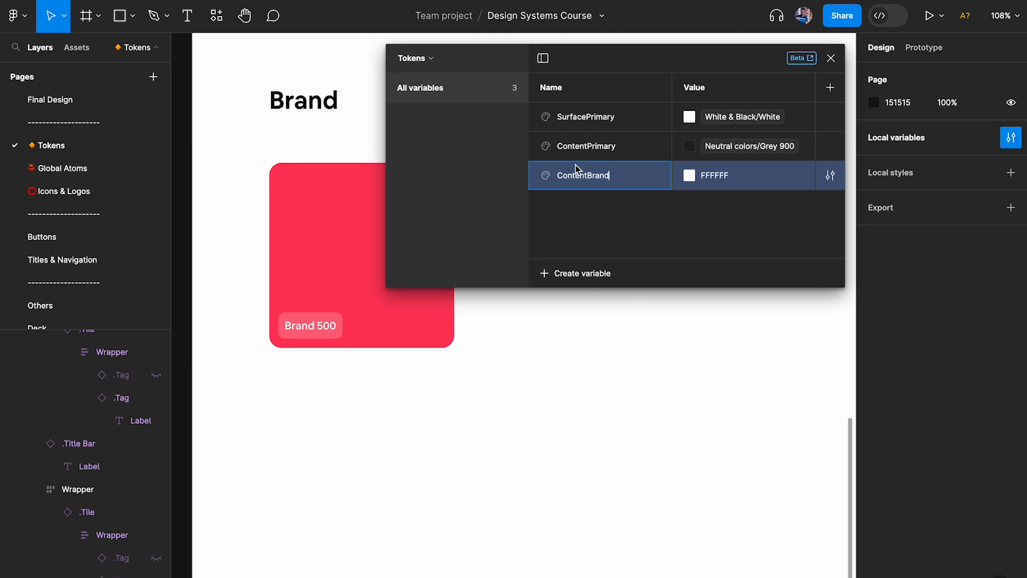
Link the ContentBrand token's value to the Brand 500 color variable and close the local variables
click(681, 181)
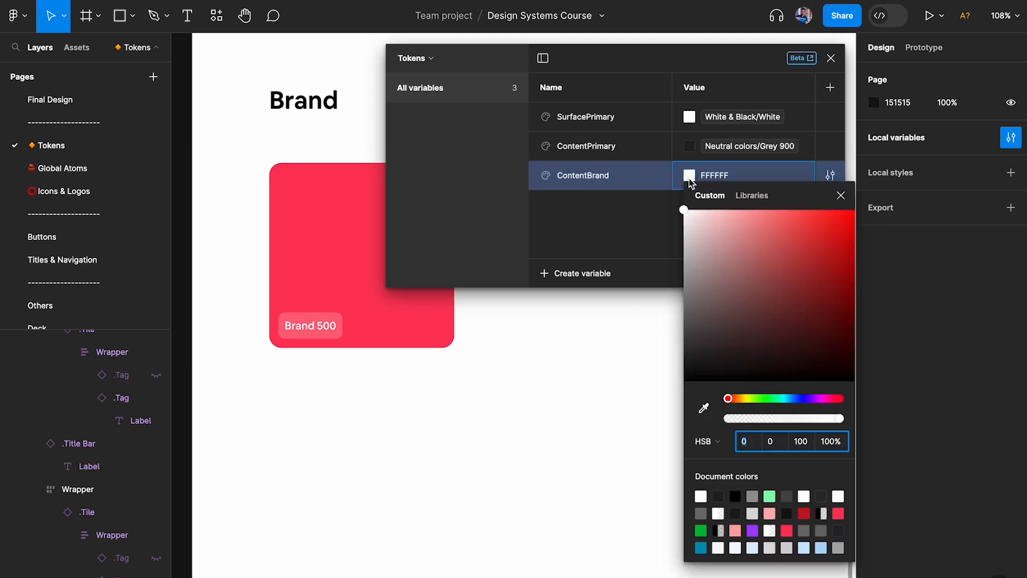
click(746, 195)
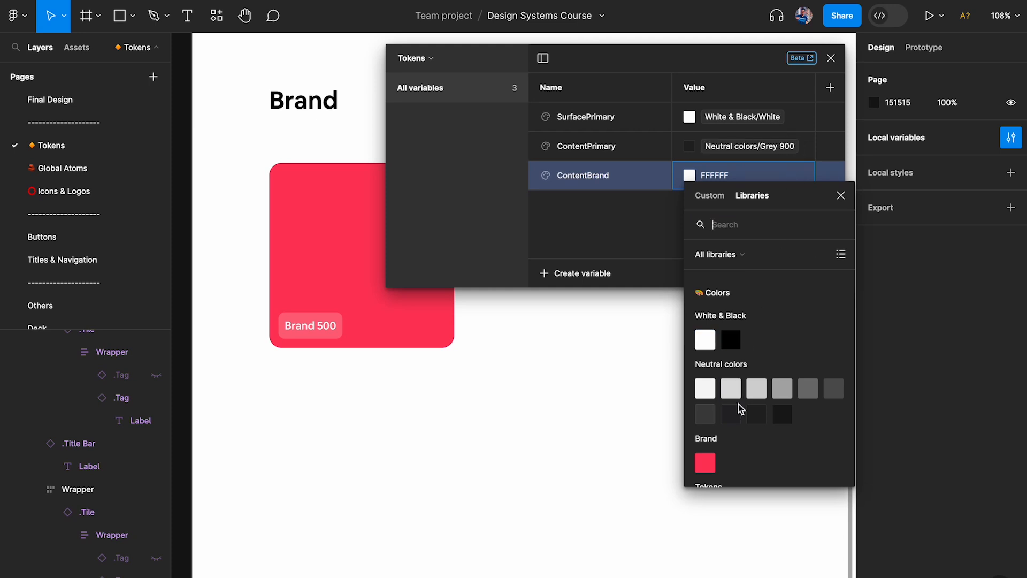
scroll(741, 396, down, 1)
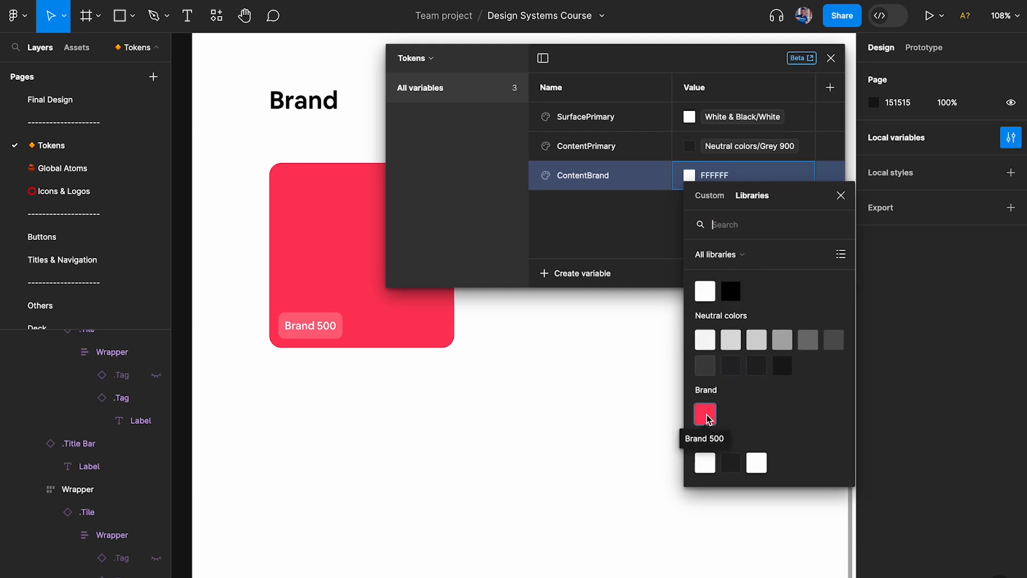
click(705, 415)
click(831, 58)
Apply the Brand 500 variable to the fill of the red Brand tile
click(405, 216)
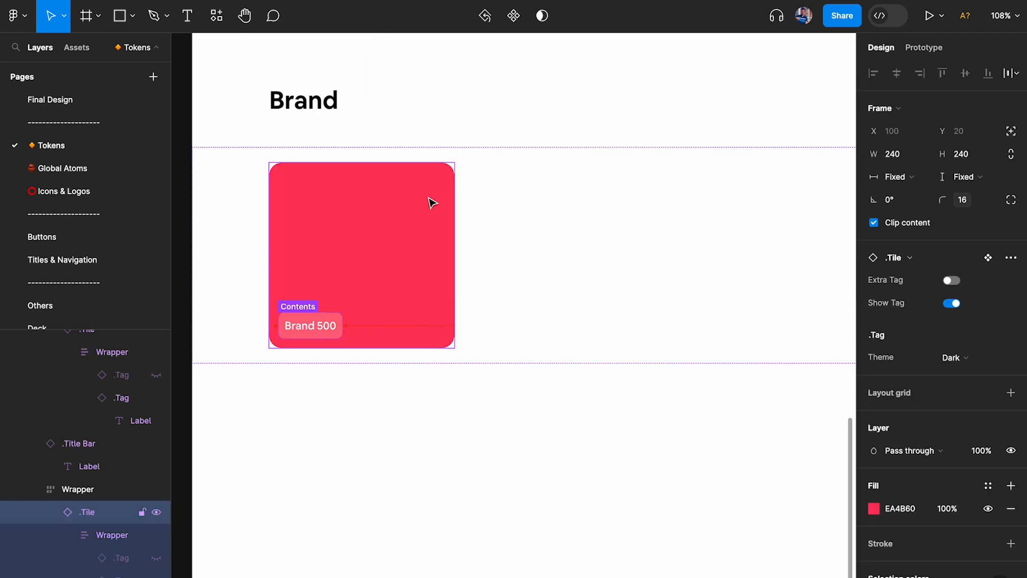
scroll(962, 374, down, 3)
click(988, 329)
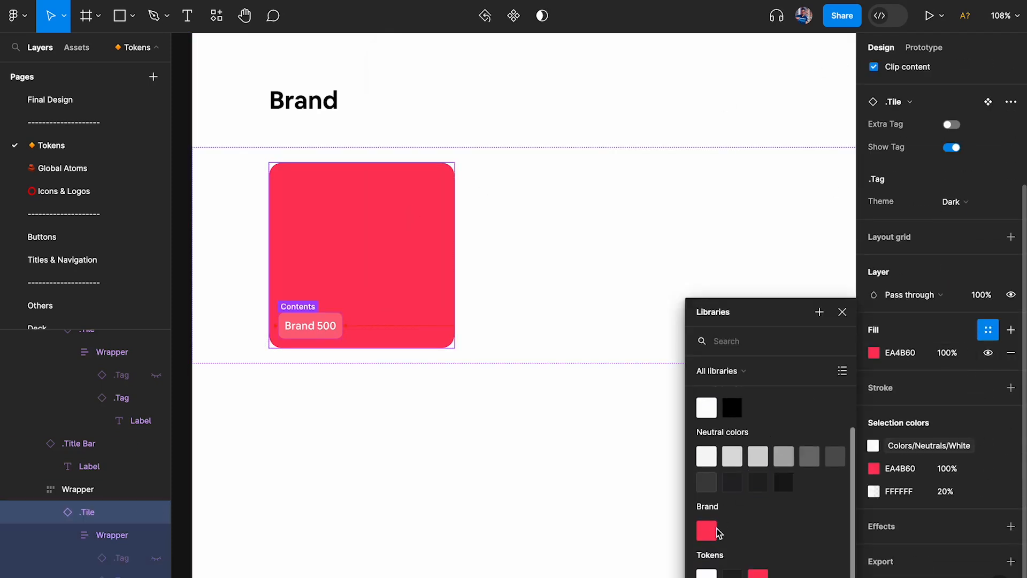
click(711, 538)
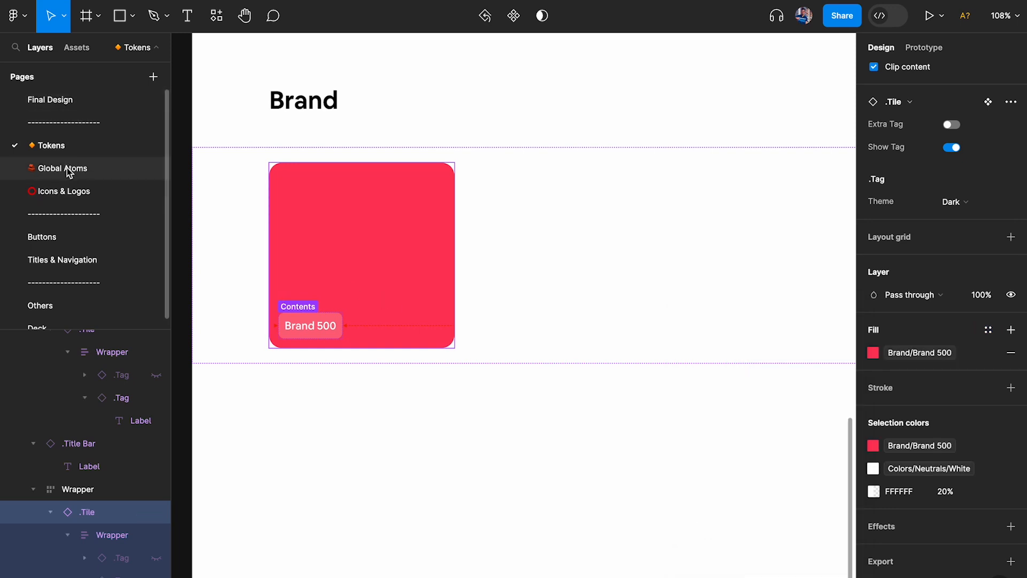
On the Icons & Logos page, apply the ContentBrand token to the filled heart's fill and compare it with the outlined heart's fill
click(65, 191)
click(581, 243)
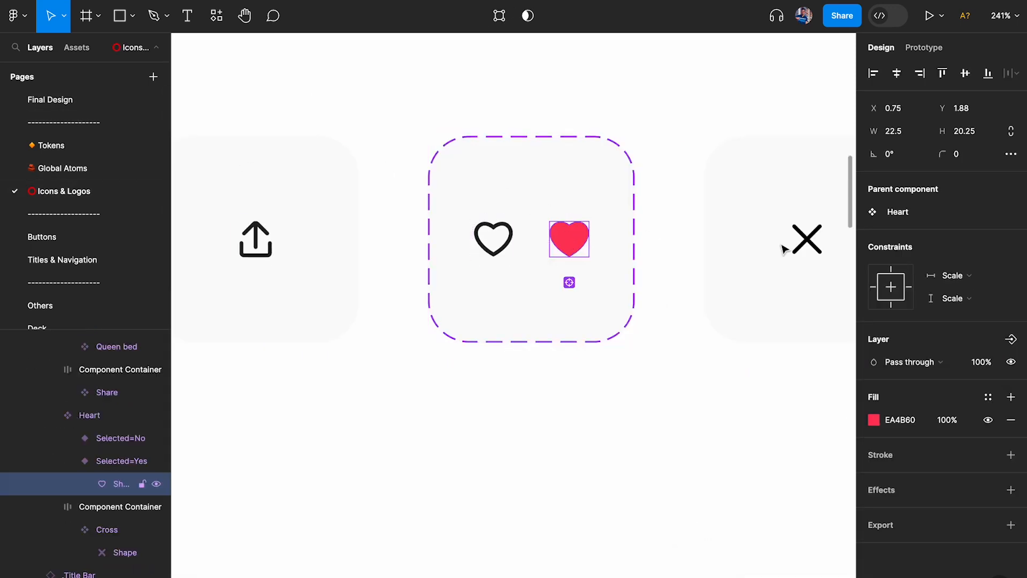
click(988, 397)
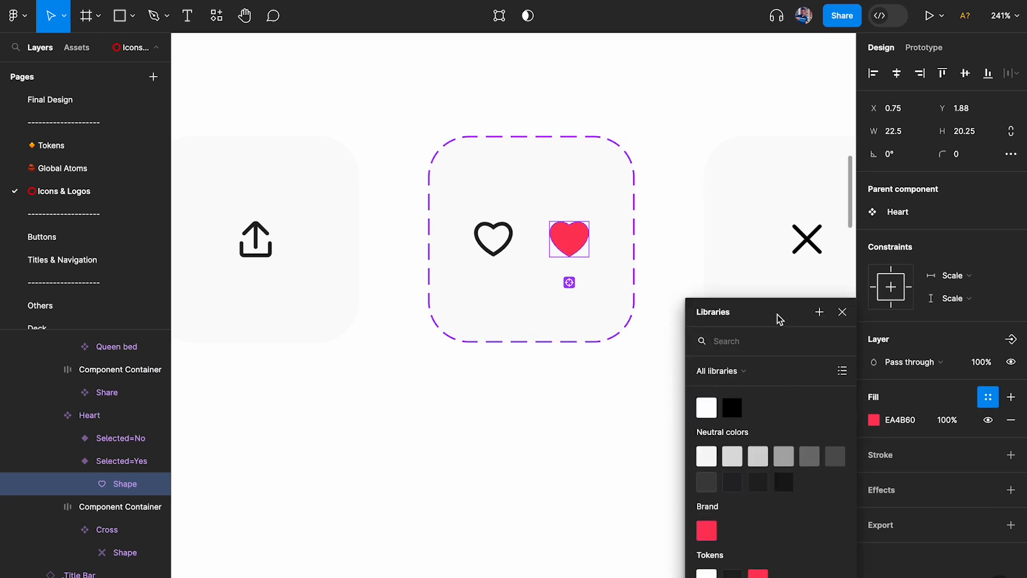
scroll(779, 316, down, 5)
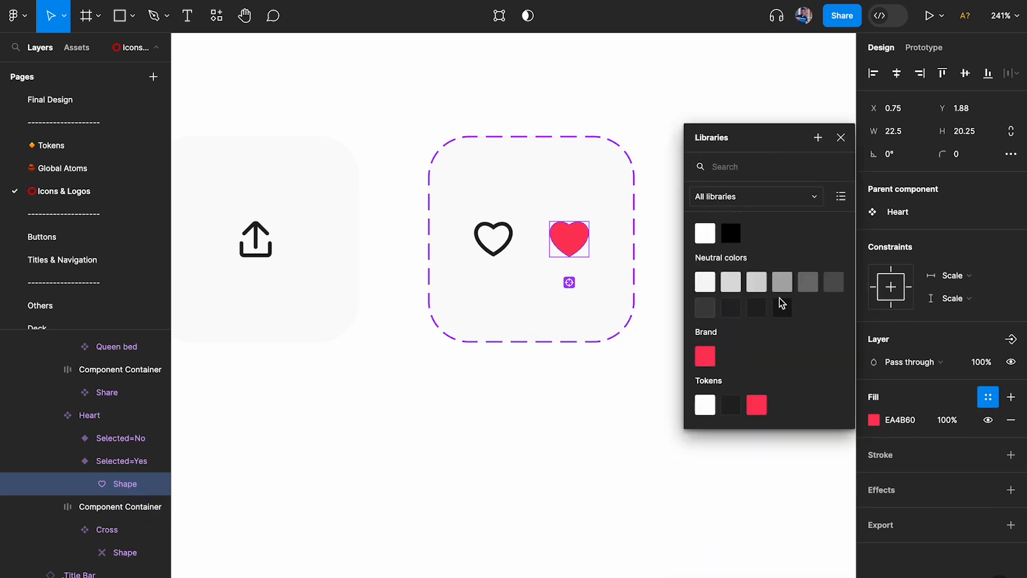
click(756, 405)
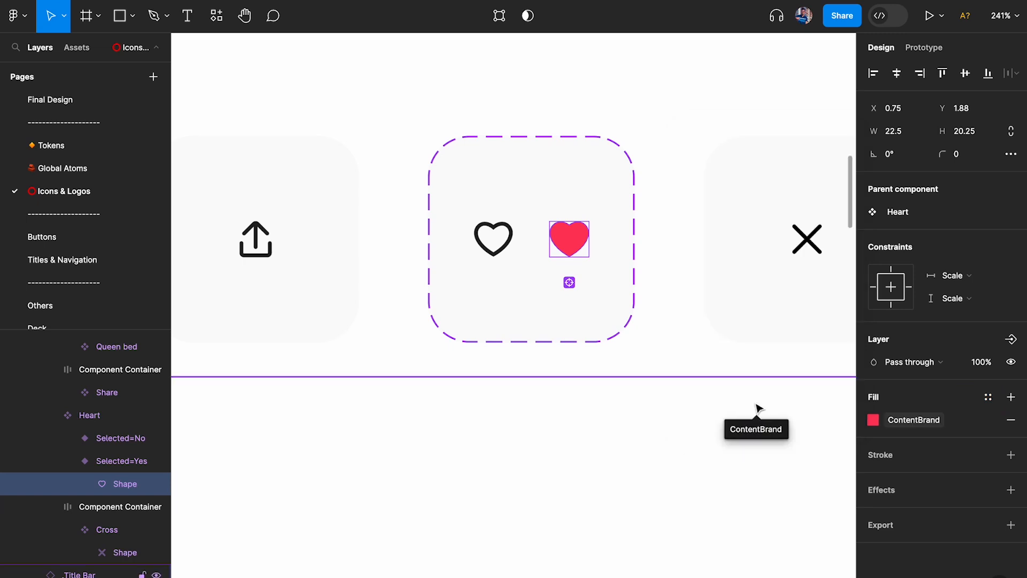
click(498, 255)
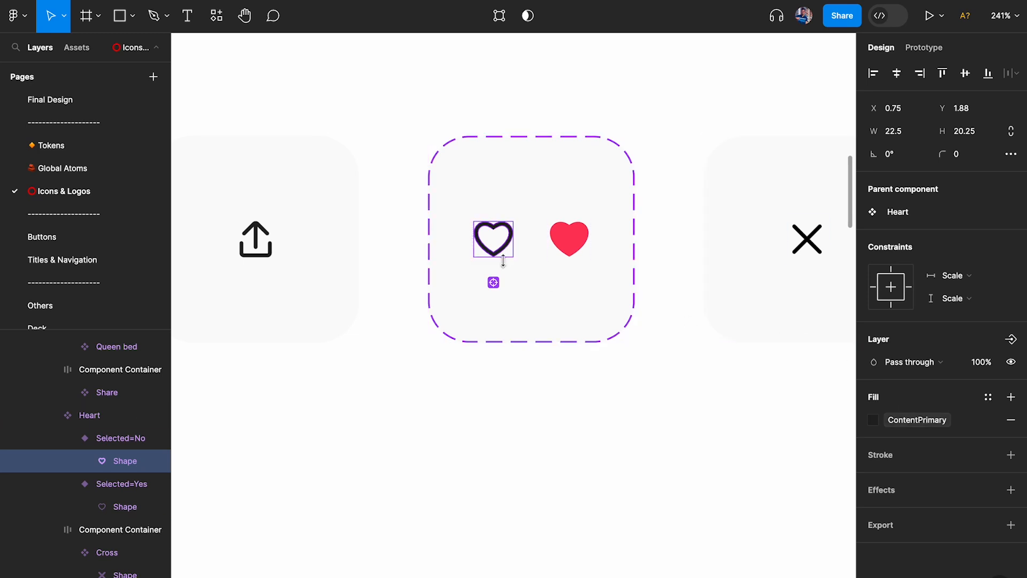
click(569, 236)
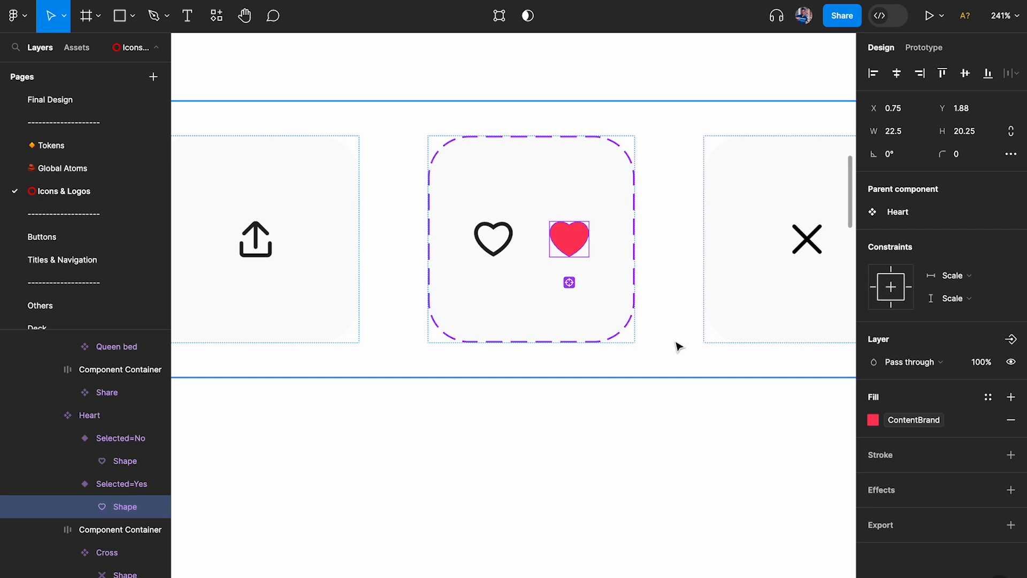
scroll(679, 346, down, 10)
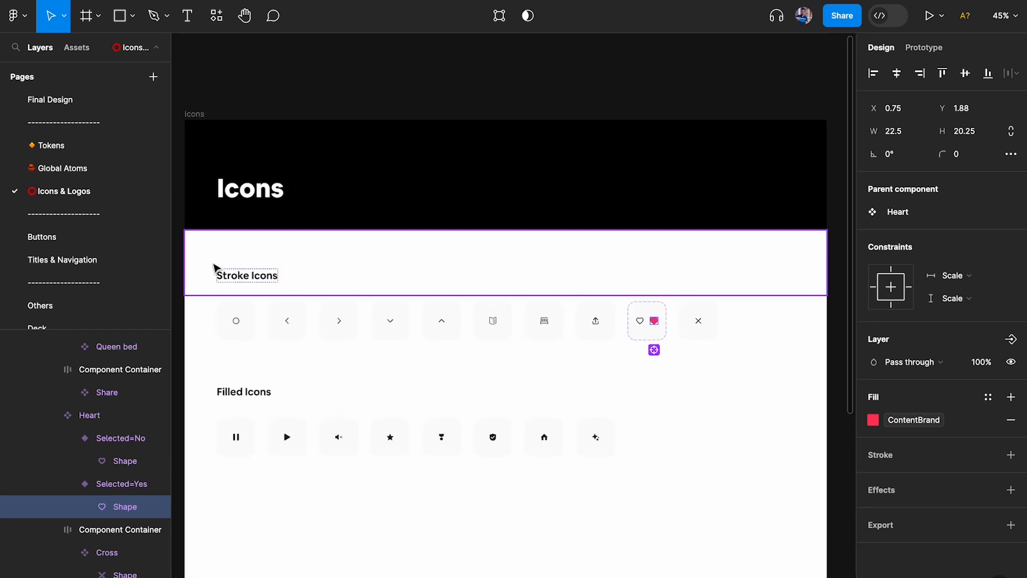
On the Buttons page, compare the selection colors of the icons inside the elevated and non-elevated Icon Button variants
click(43, 245)
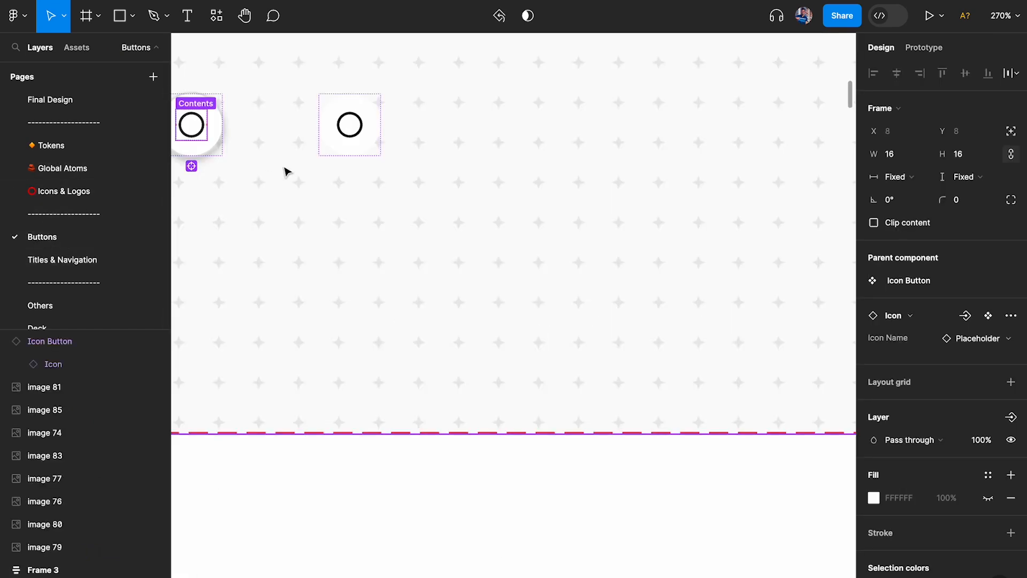
scroll(284, 167, left, 5)
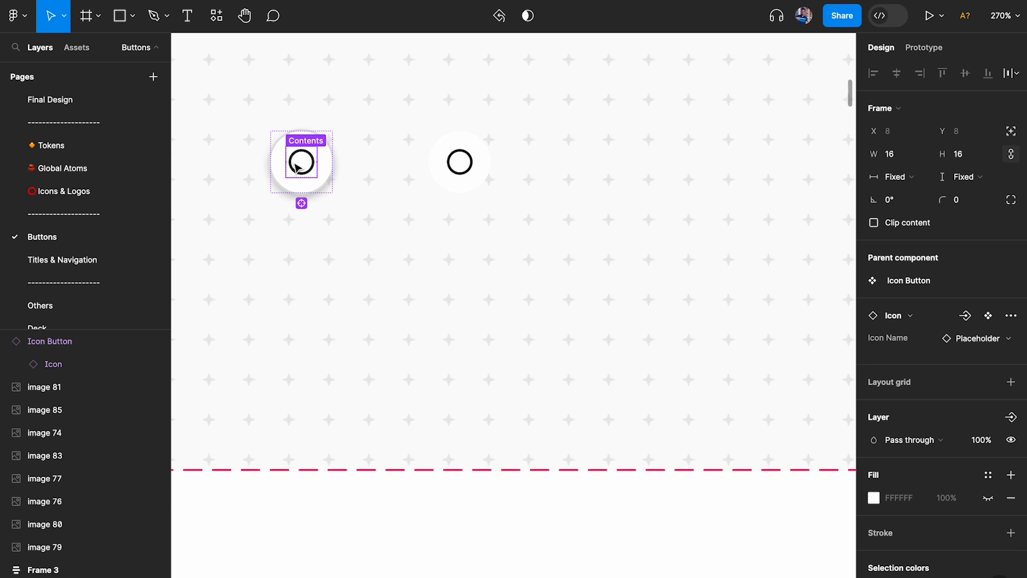
scroll(294, 160, up, 5)
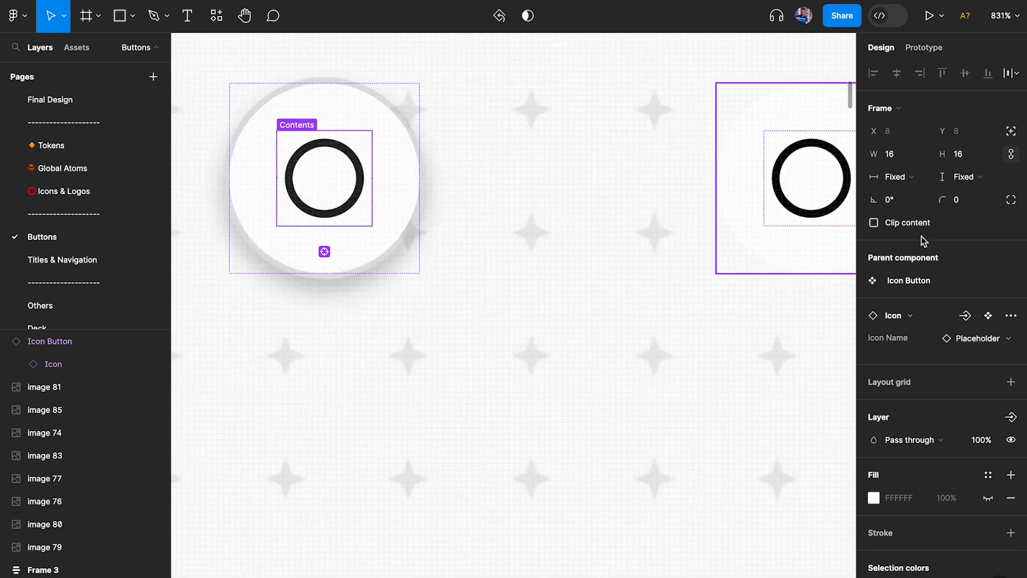
scroll(924, 263, down, 2)
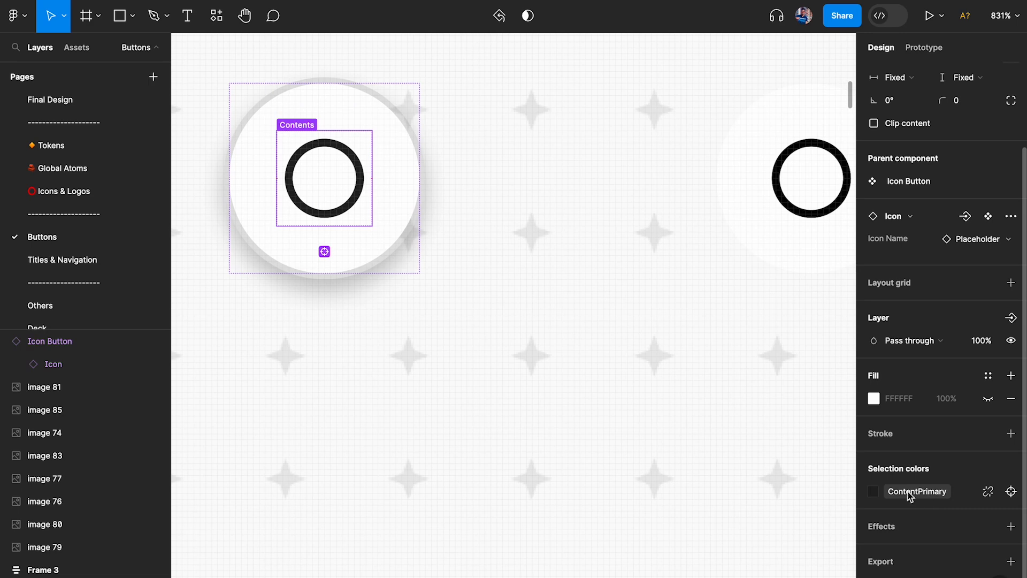
click(807, 145)
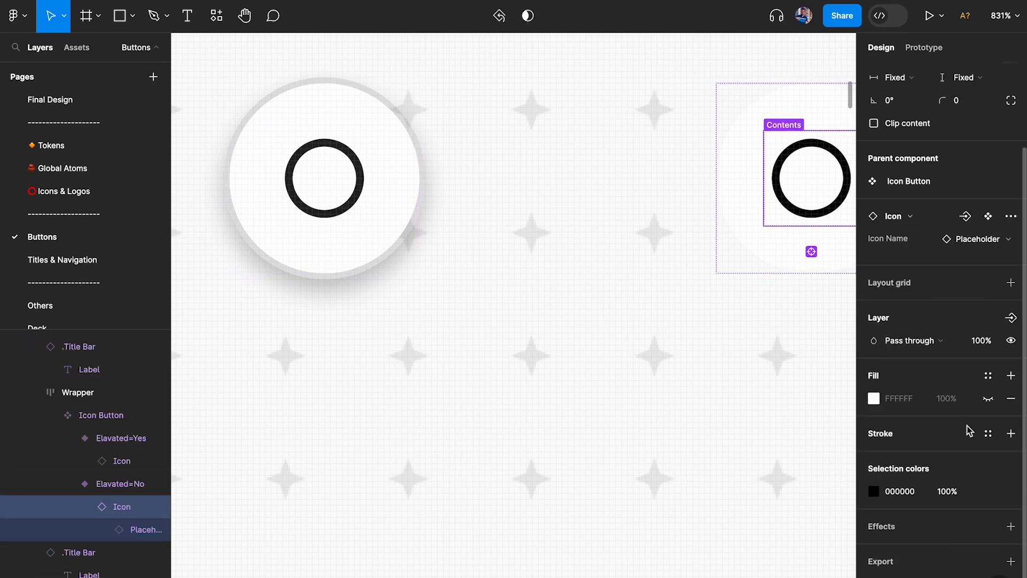
scroll(784, 216, right, 5)
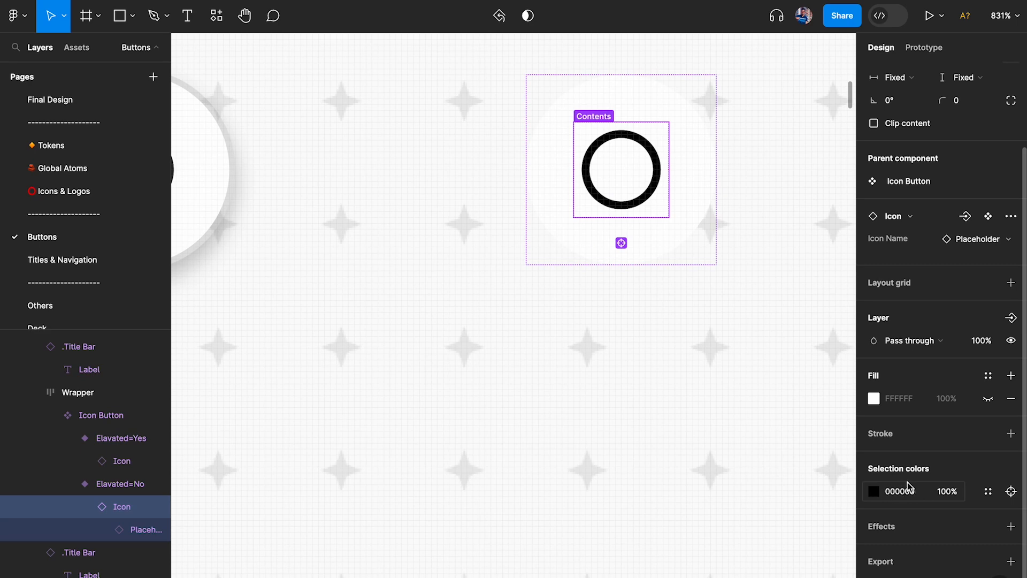
Reset all changes on the icon instance inside the non-elevated Icon Button variant
right_click(617, 133)
click(119, 507)
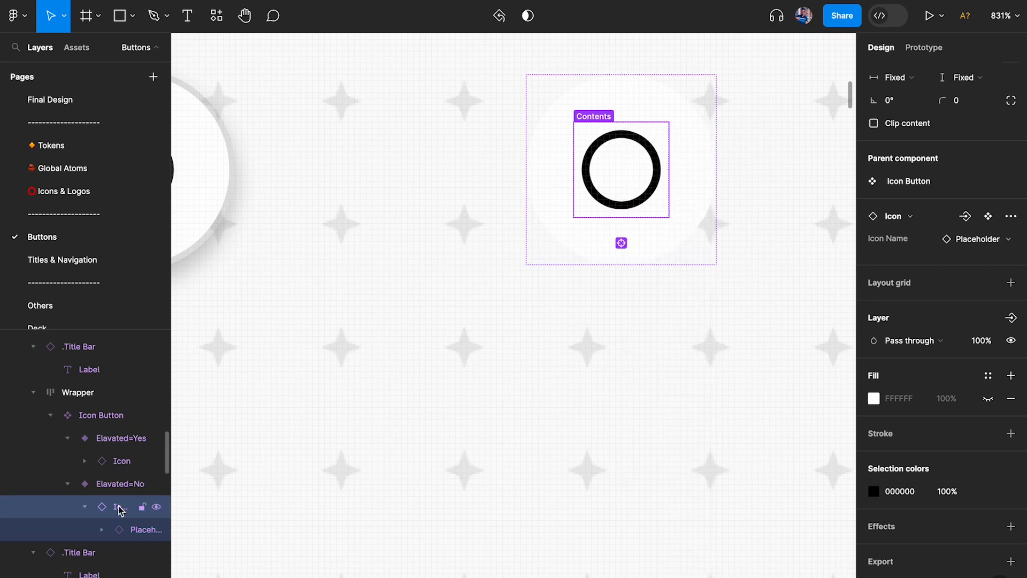
right_click(625, 142)
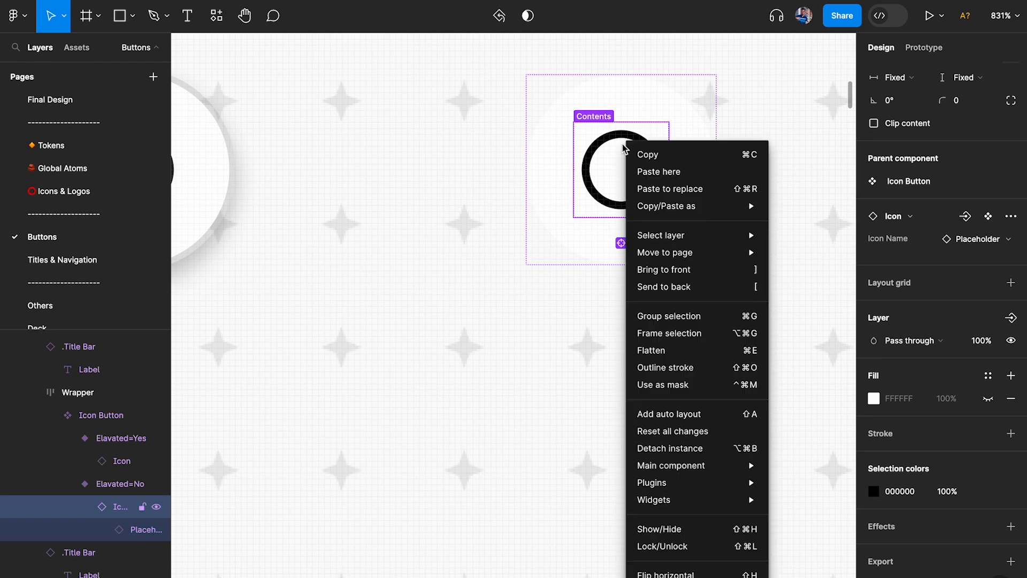
click(673, 431)
scroll(963, 174, up, 3)
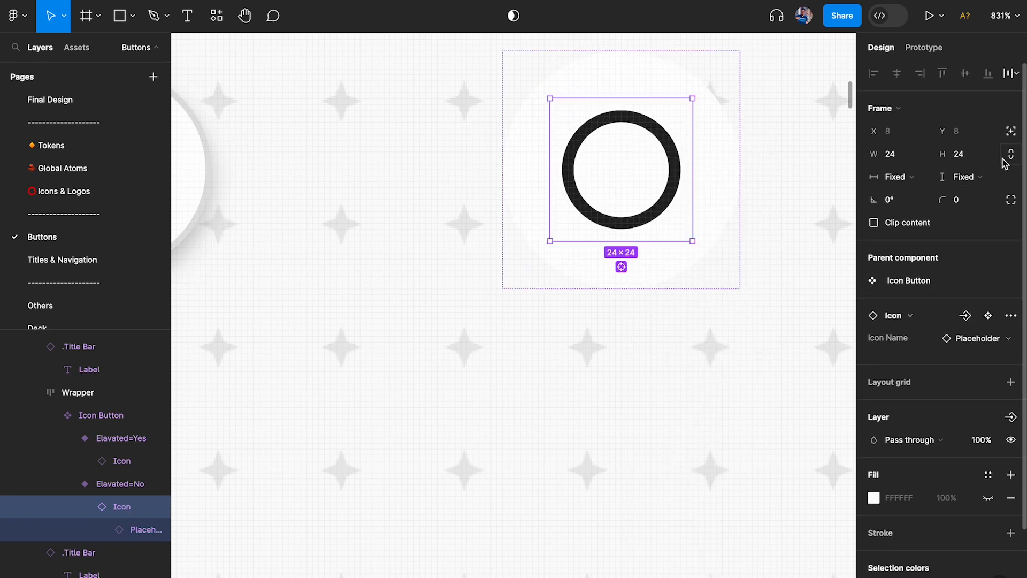
Resize the non-elevated variant's icon to 16 × 16 and check its selection color
click(975, 159)
text(16)
key(Return)
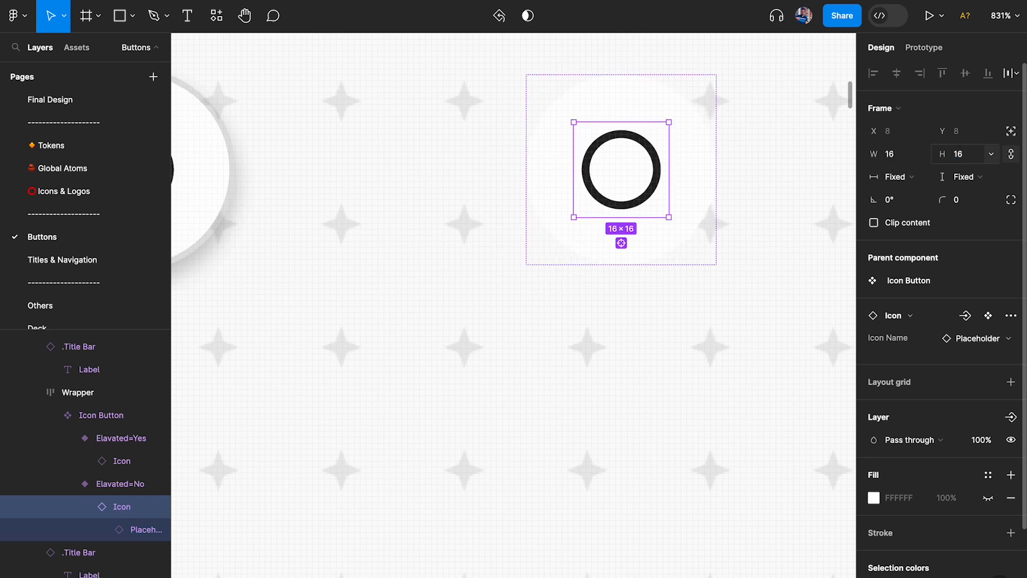
scroll(959, 374, down, 2)
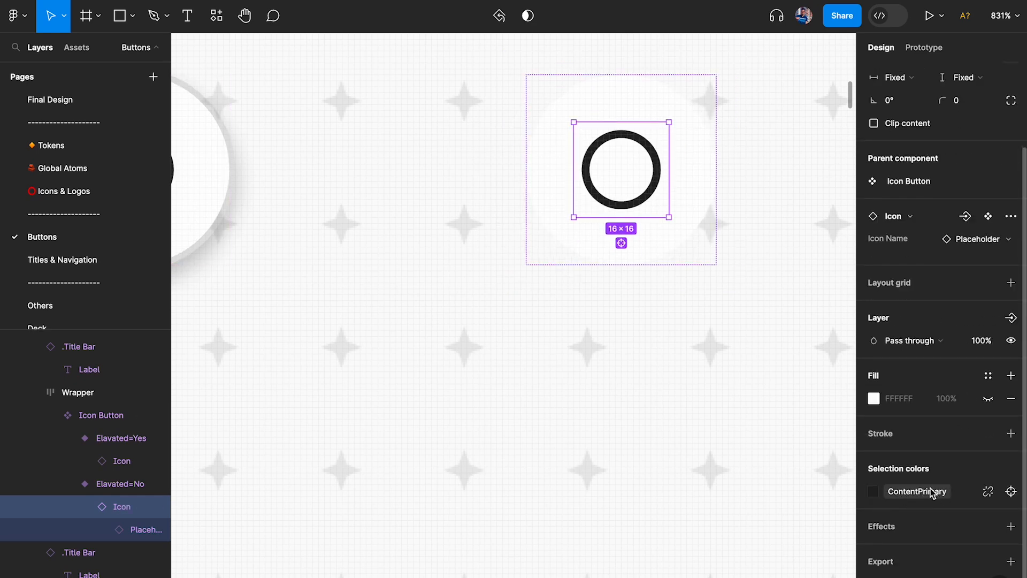
Examine the fill of the non-elevated Icon Button variant and the fill, stroke and effect of the elevated one
click(693, 148)
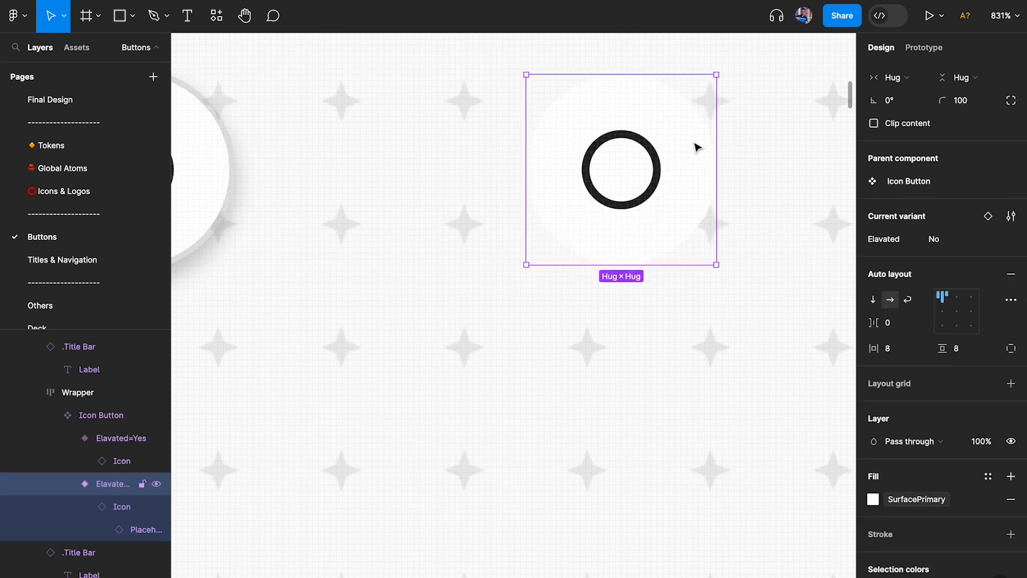
scroll(956, 474, down, 3)
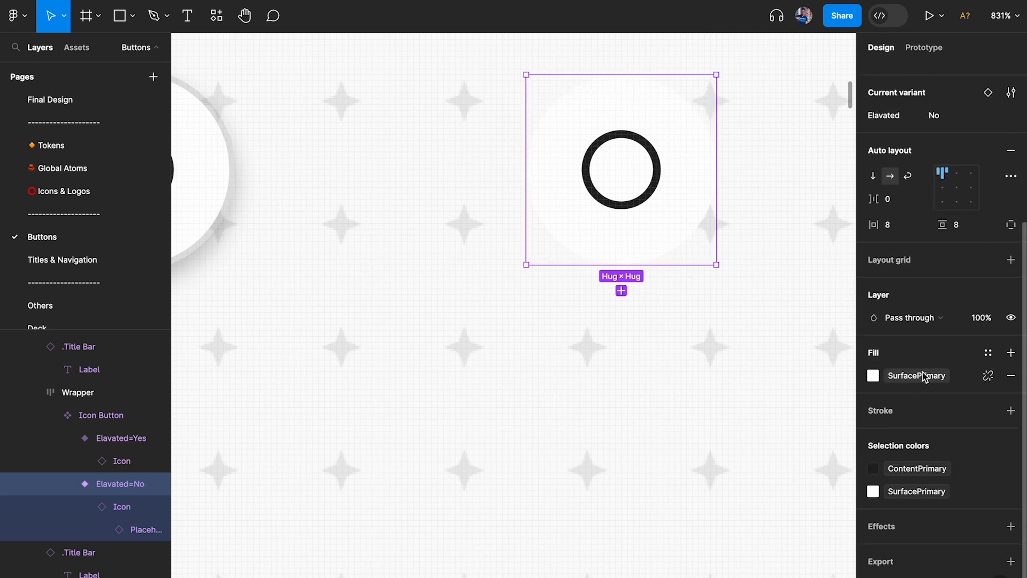
scroll(600, 385, down, 3)
scroll(600, 385, left, 5)
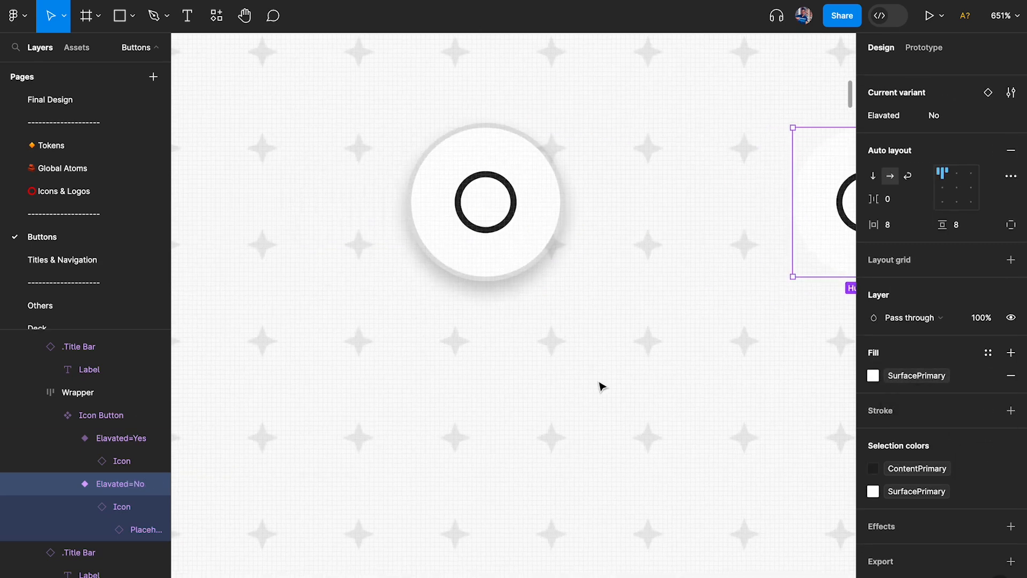
click(537, 186)
scroll(920, 355, down, 2)
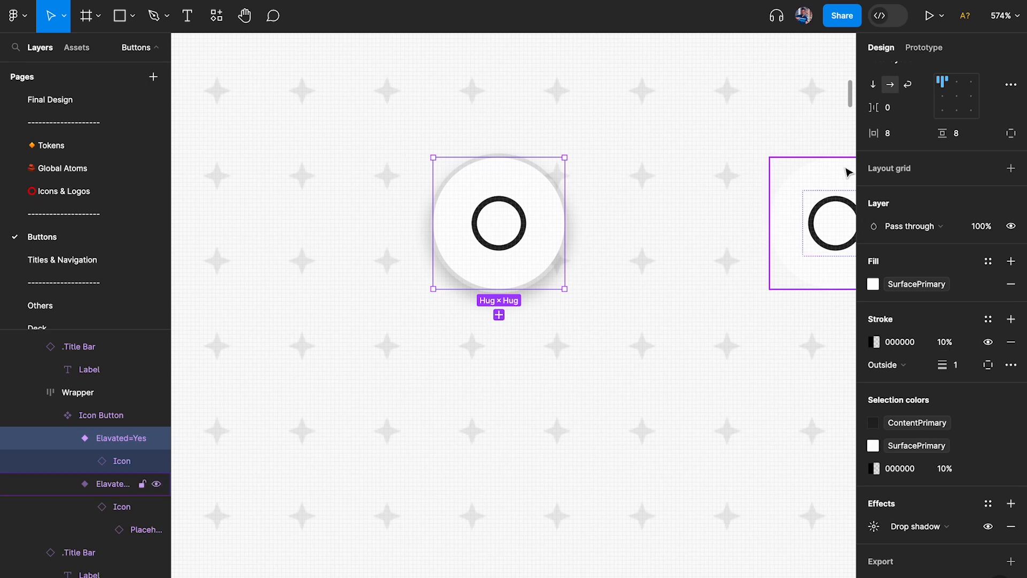
scroll(957, 143, up, 5)
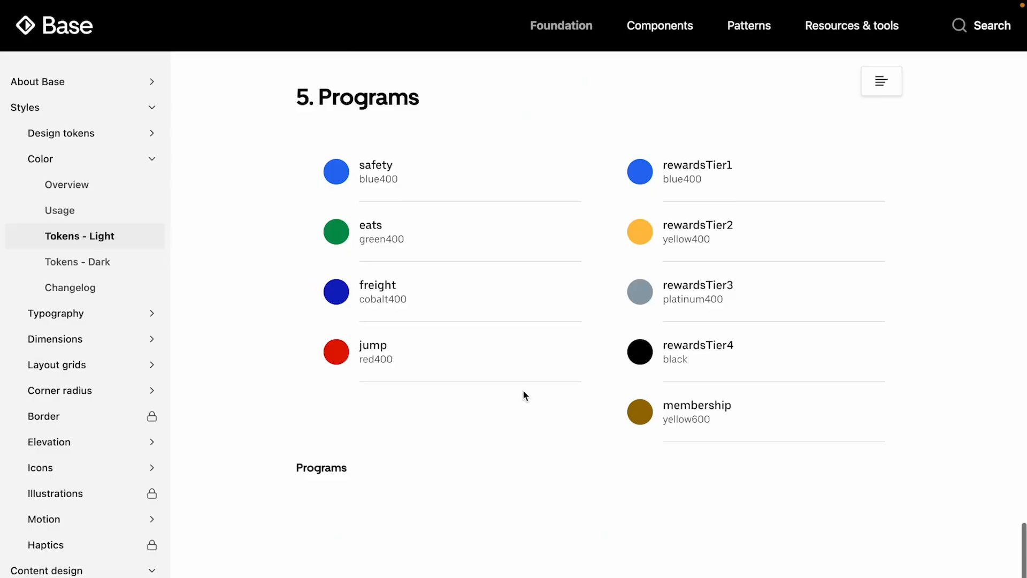
Look through the Base site's Tokens - Light page for the core content and border color tokens
scroll(522, 390, down, 3)
scroll(522, 390, up, 15)
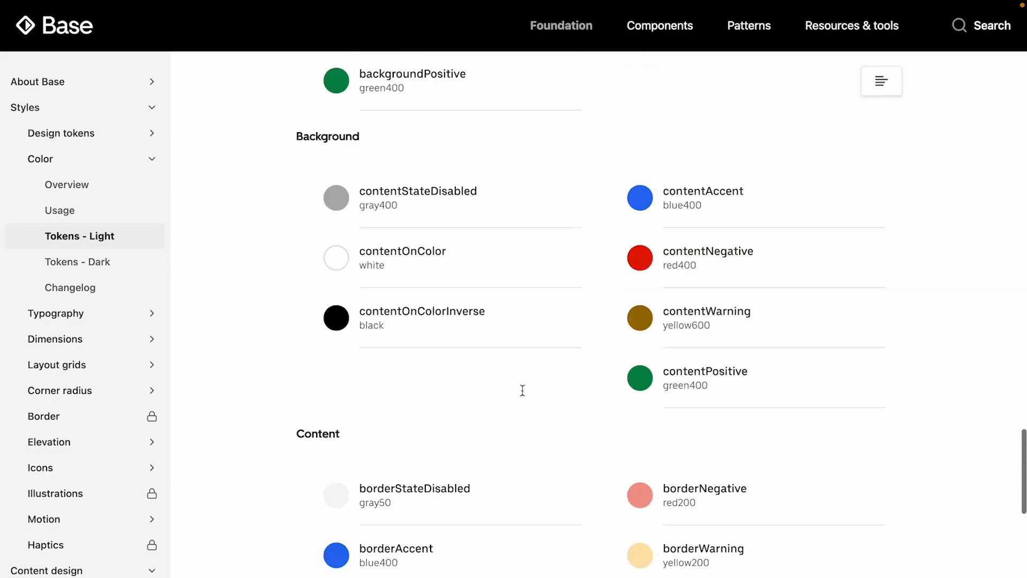
scroll(522, 395, up, 10)
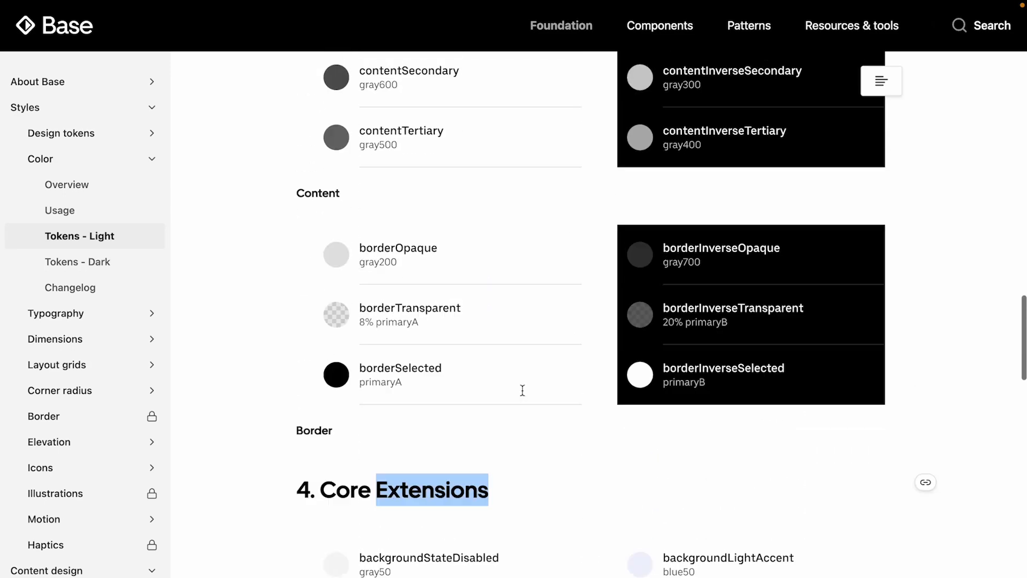
scroll(523, 396, down, 4)
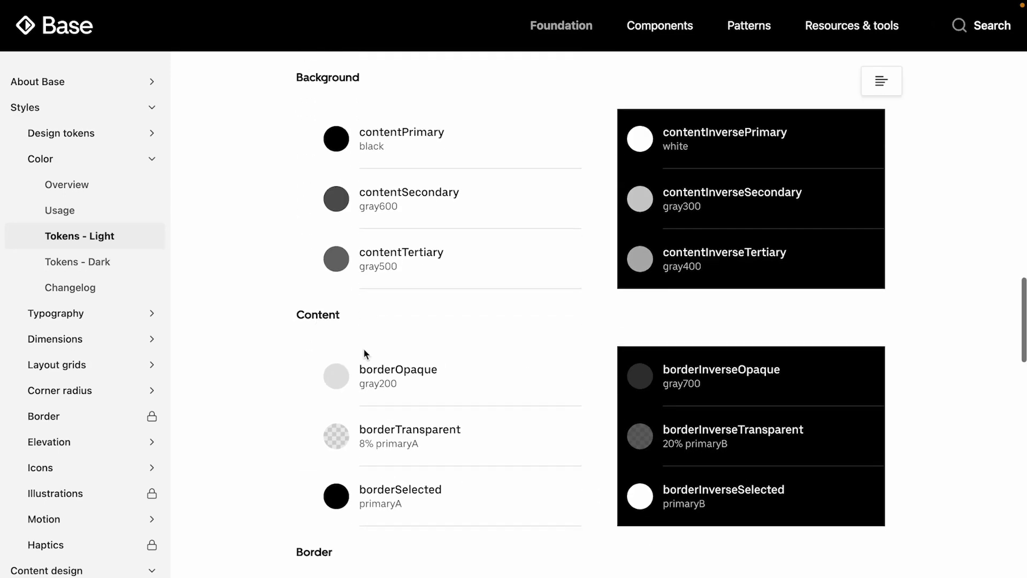
scroll(362, 343, down, 2)
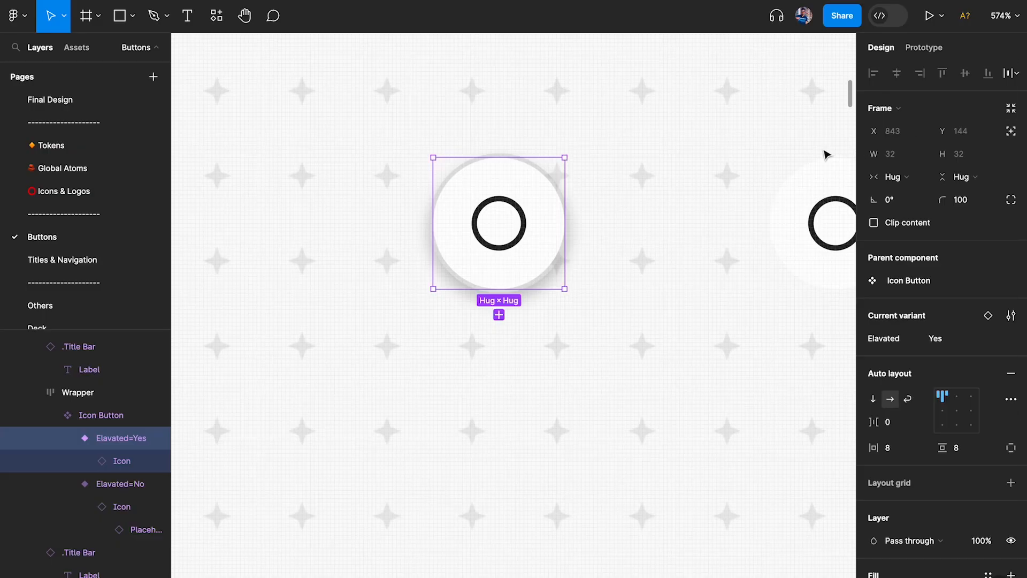
Back in Figma, create a color variable named BorderTransparent in the Tokens collection
key(shift+1)
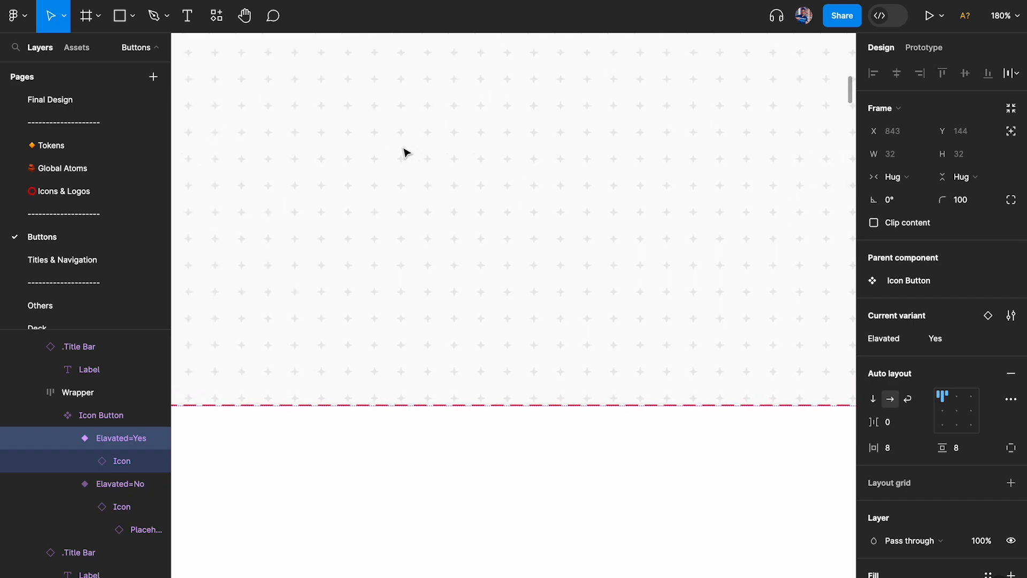
scroll(406, 154, right, 1)
scroll(676, 179, up, 4)
scroll(676, 179, right, 4)
key(Escape)
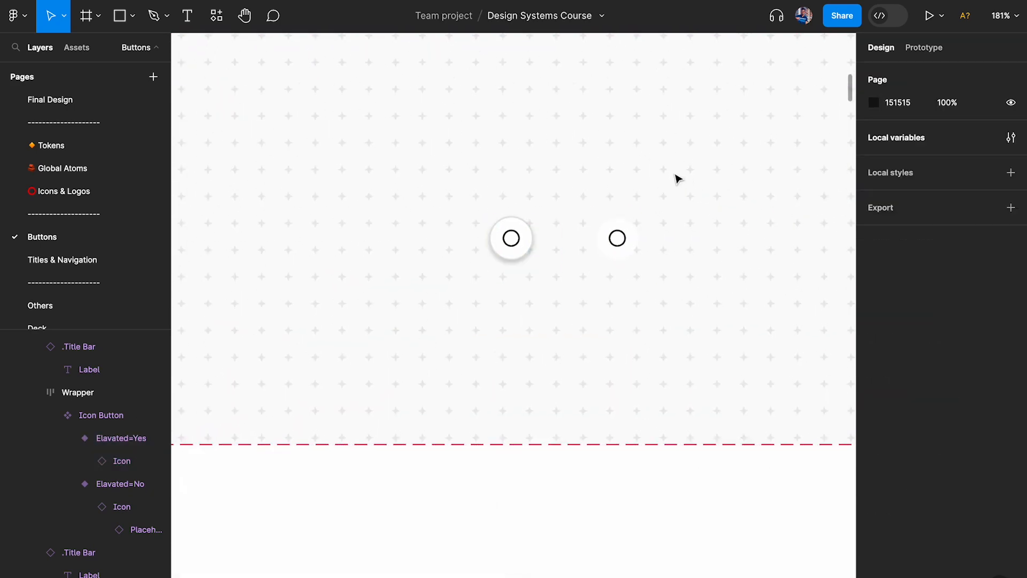
click(1011, 137)
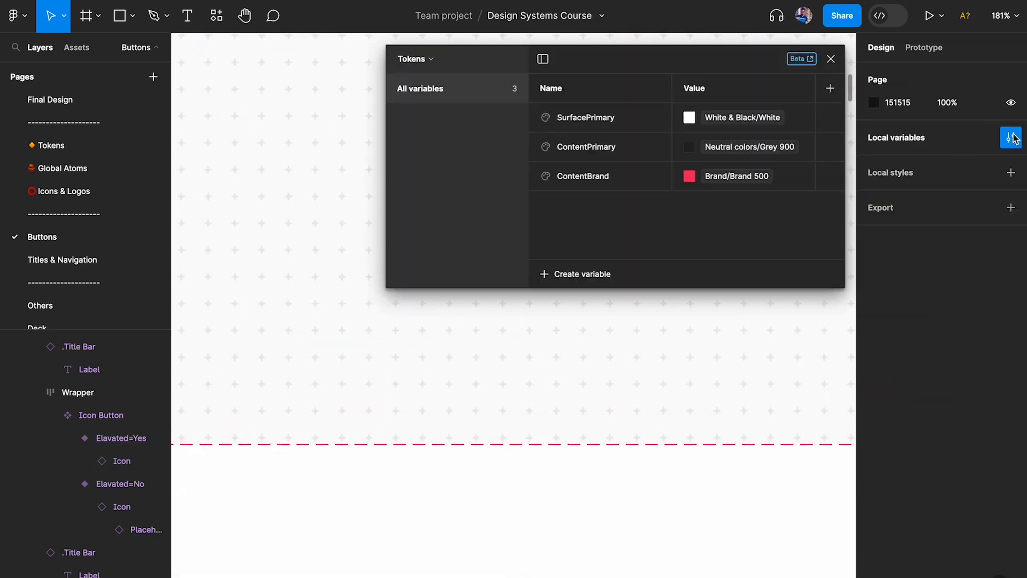
click(583, 274)
click(582, 303)
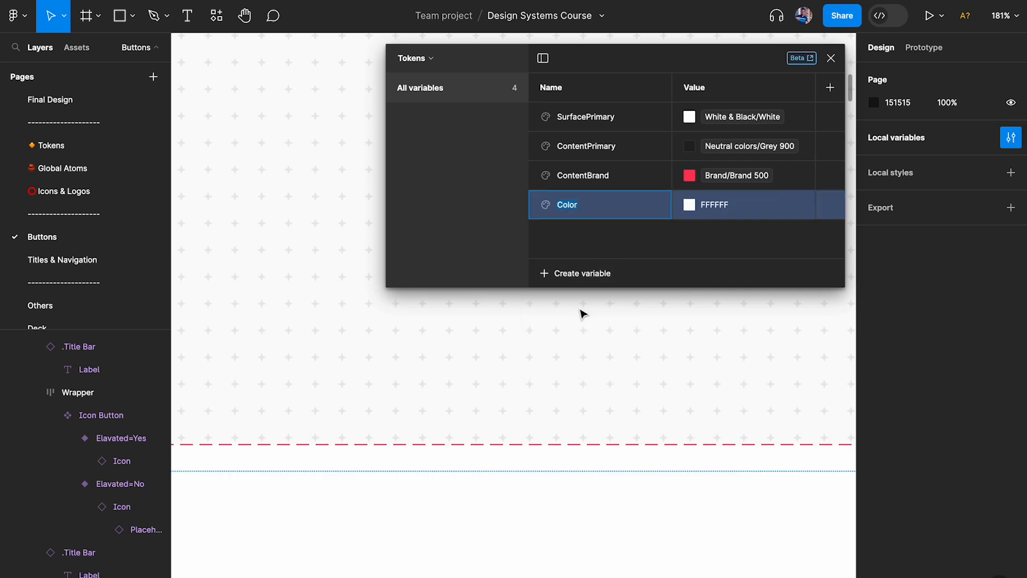
text(BorderTransparent)
Hyphenate the surface and content token names as Surface-Primary, Content-Primary and Content-Brand
click(591, 121)
click(590, 118)
text(-)
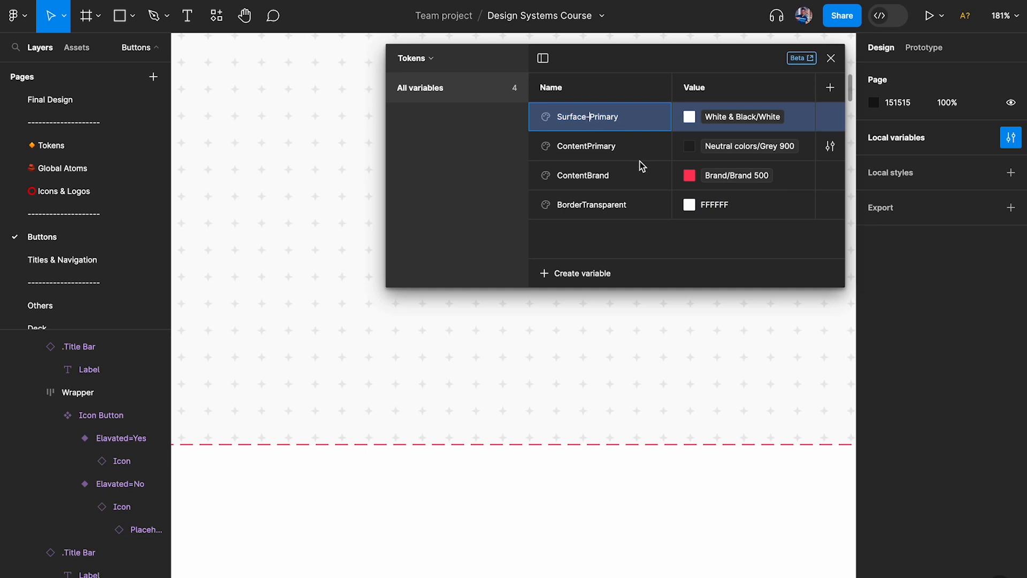
click(591, 152)
click(589, 151)
text(-)
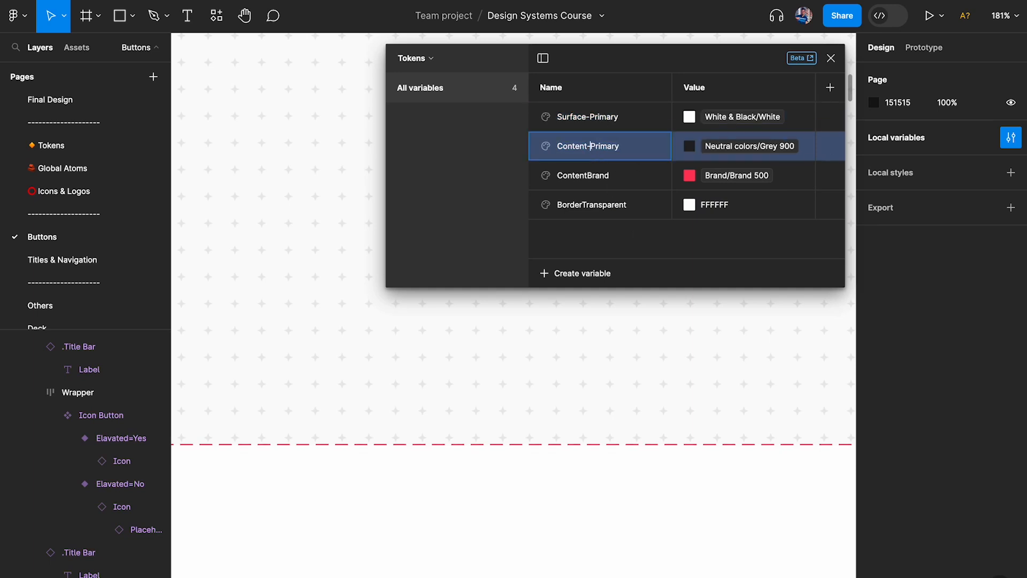
double_click(591, 176)
text(-)
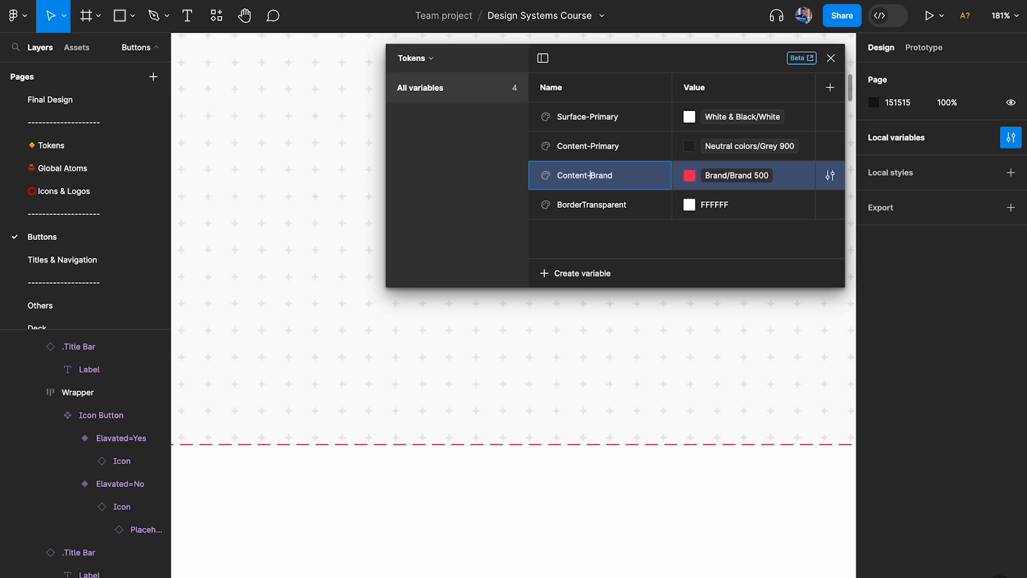
Rename the BorderTransparent token as Border-transparent
click(600, 205)
click(581, 204)
text(-)
key(BackSpace)
text(t)
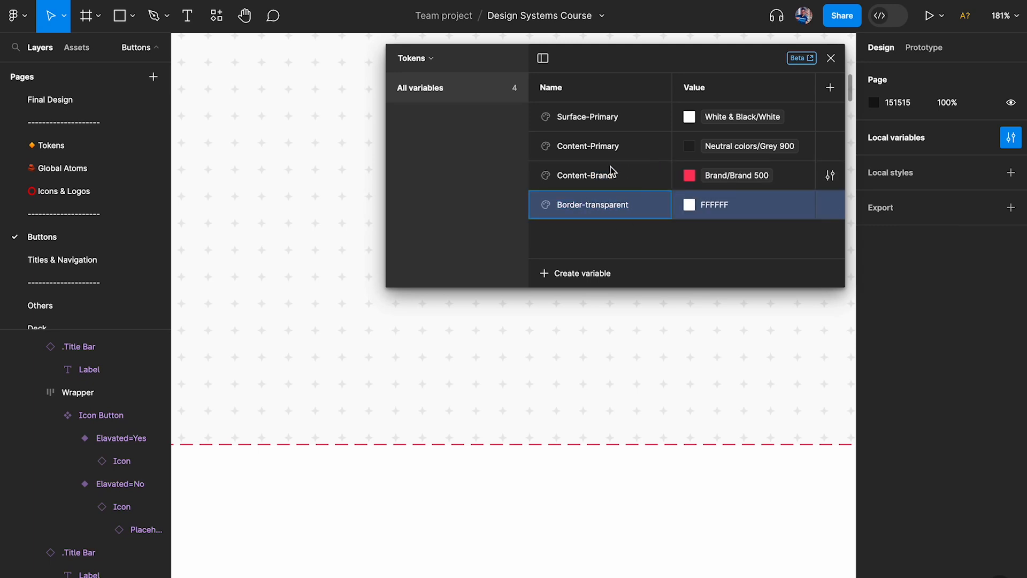
Change the second word of the other three token names to lowercase: Content-brand, Content-primary and Surface-primary
double_click(598, 177)
click(598, 177)
key(BackSpace)
text(br)
double_click(593, 147)
click(593, 147)
key(BackSpace)
text(p)
click(596, 116)
double_click(597, 117)
click(594, 116)
key(BackSpace)
text(p)
key(Return)
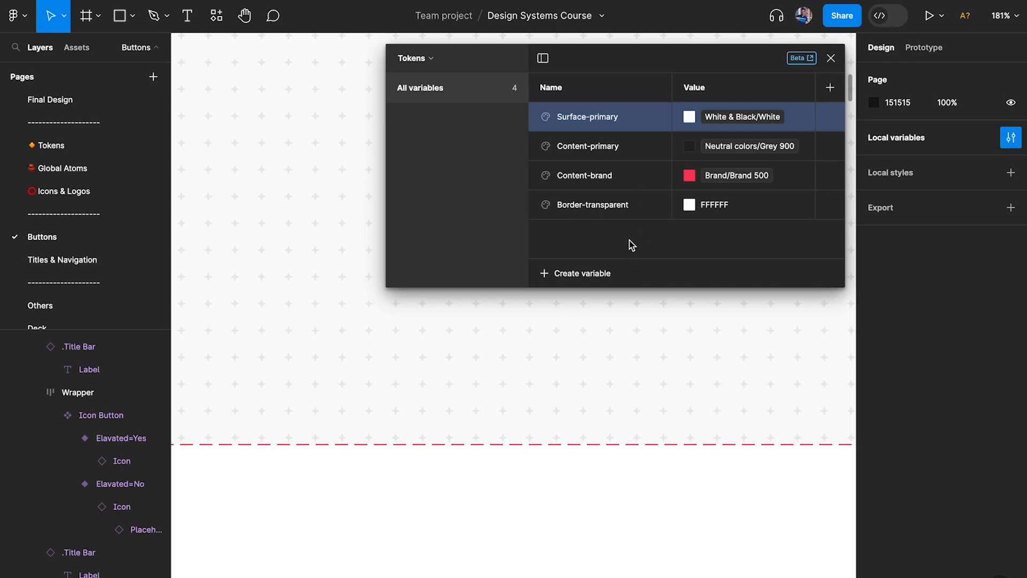
Set the Border-transparent token's value to black (000000) at 10% opacity
double_click(718, 208)
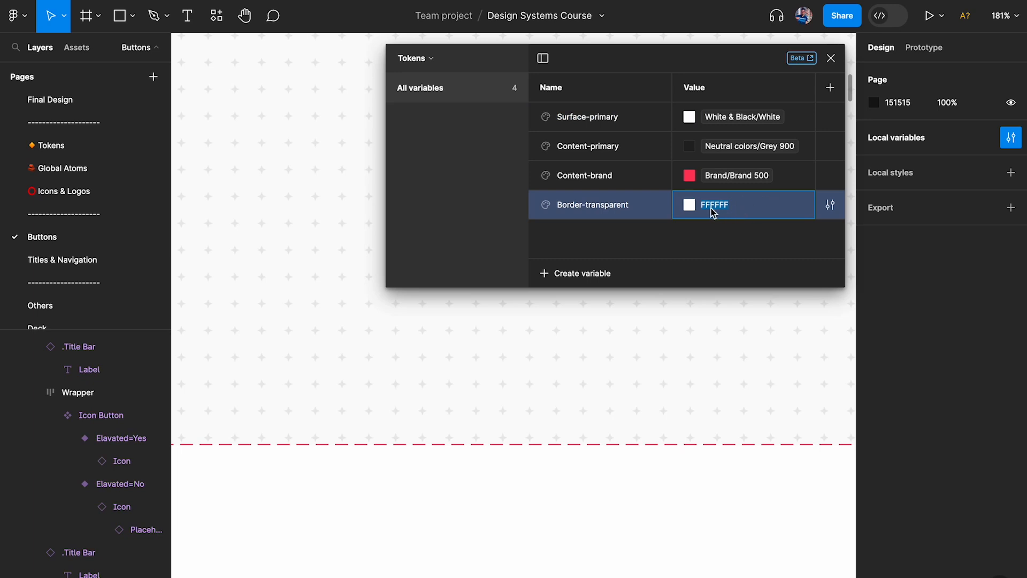
click(689, 204)
drag(724, 323, 672, 455)
click(831, 470)
text(10)
key(Return)
click(641, 225)
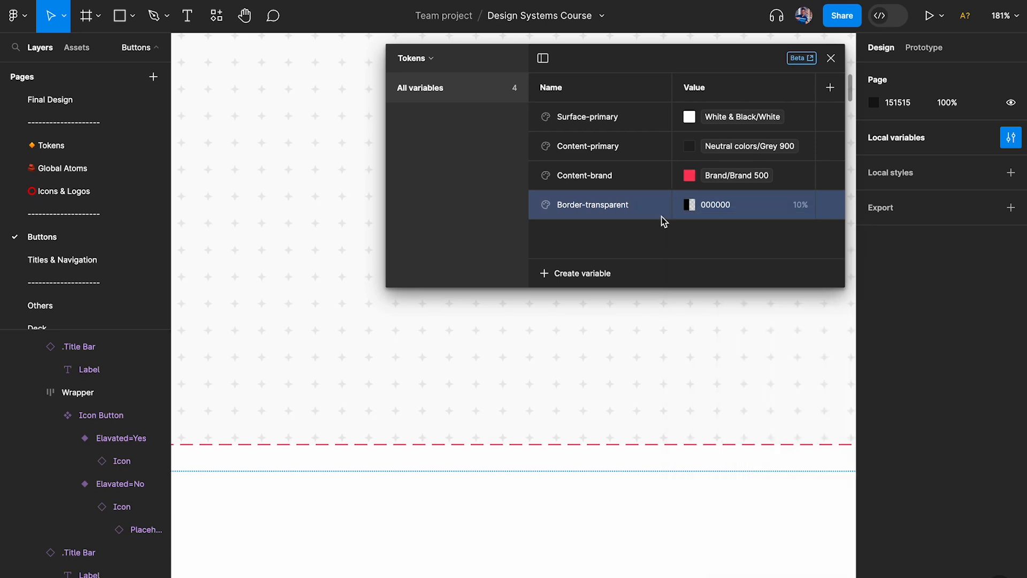
Check the black and neutral variables in the Colors collection and return to the Tokens collection
click(431, 59)
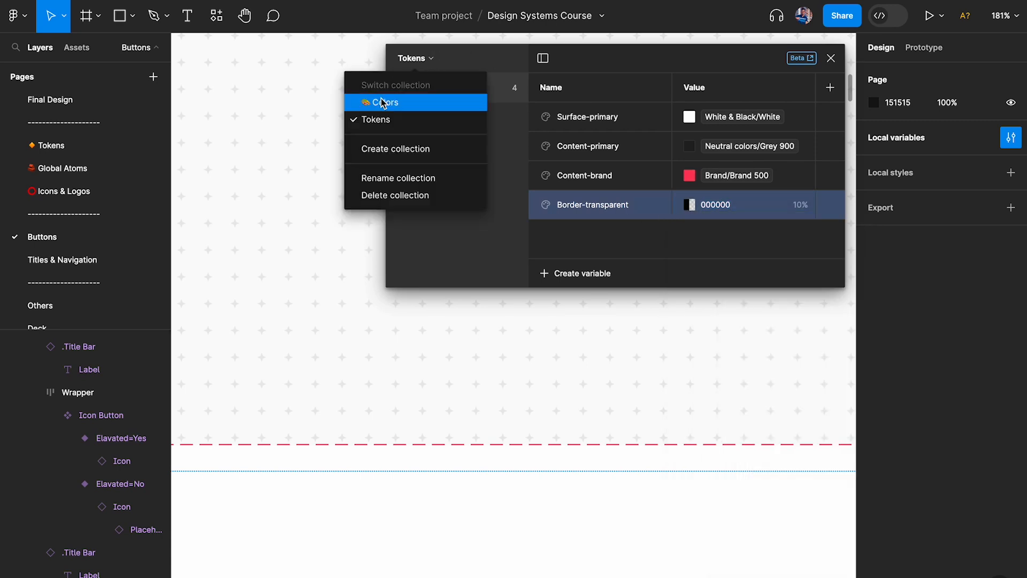
click(383, 102)
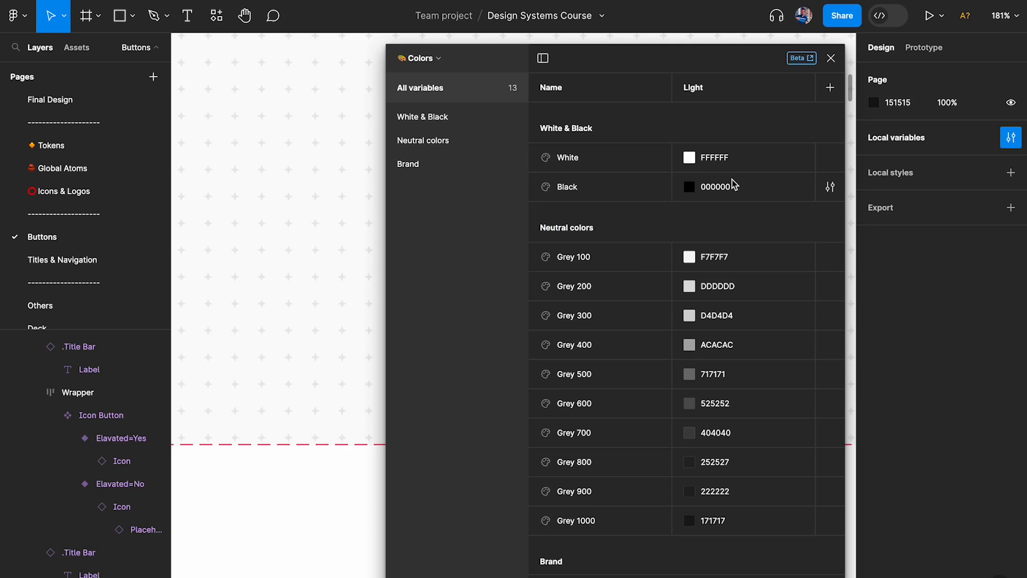
click(436, 59)
click(436, 120)
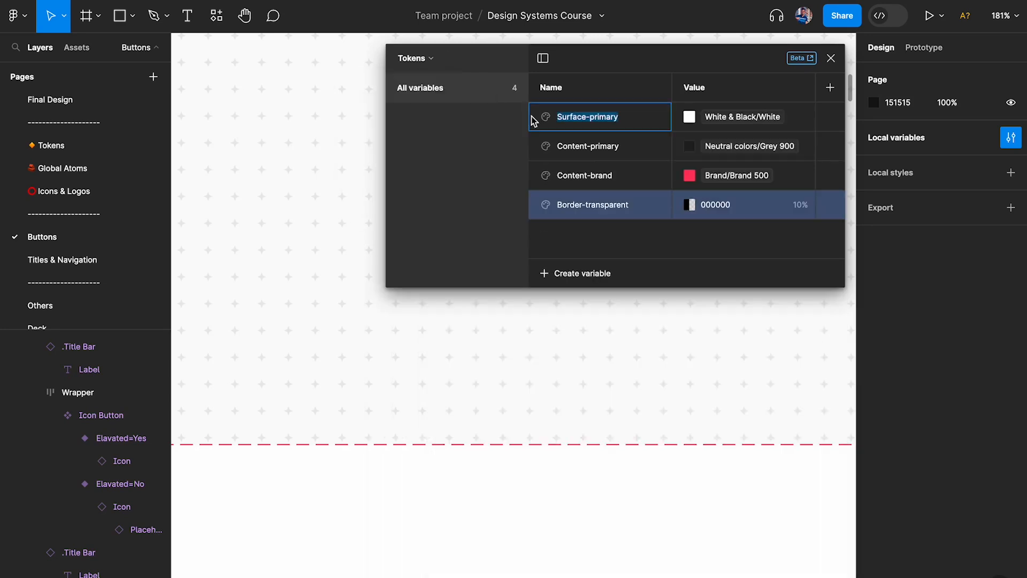
Review the available variable types and look through the Colors collection again before returning to the Tokens collection
click(590, 277)
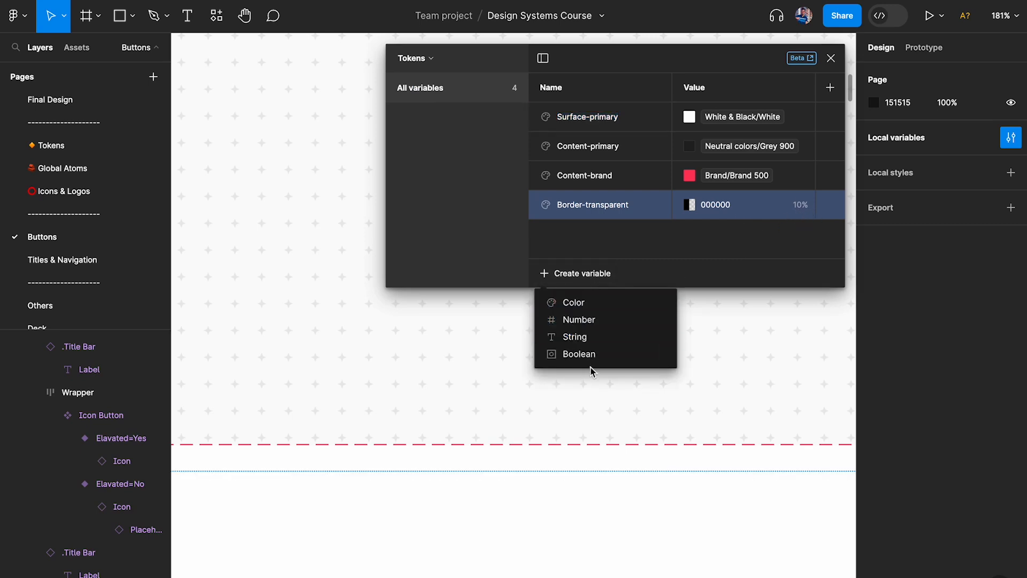
click(766, 232)
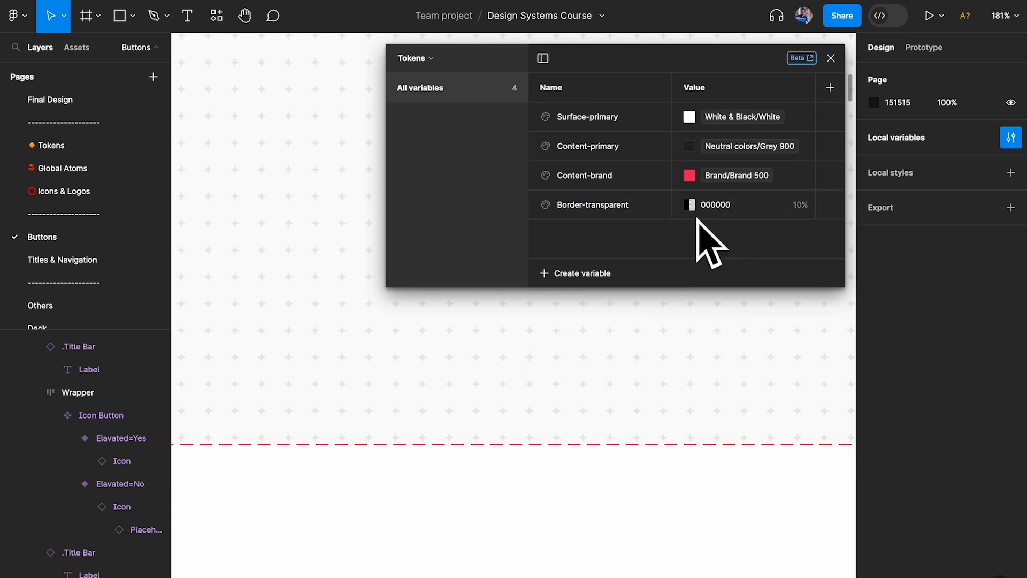
click(418, 58)
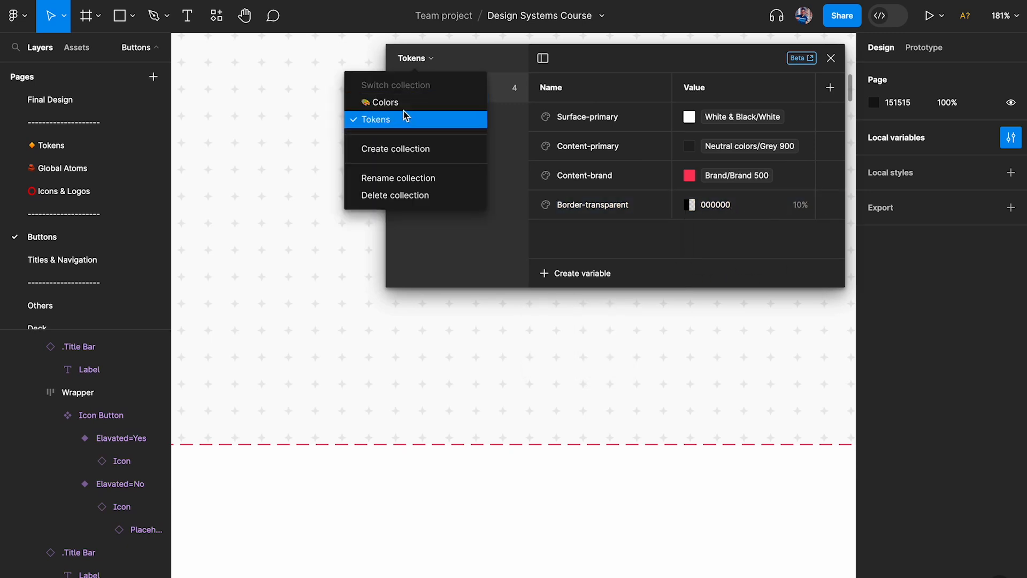
click(409, 102)
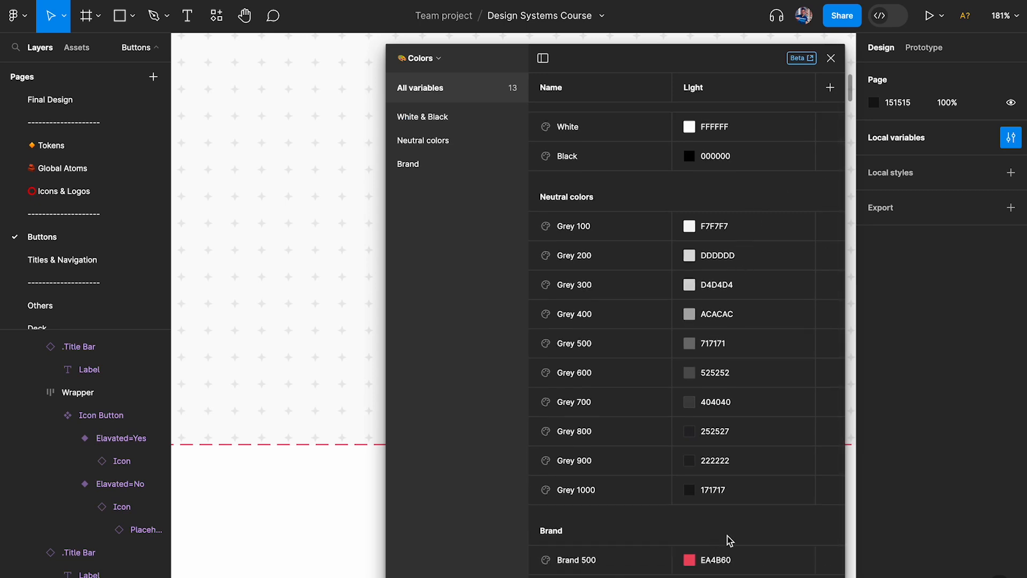
click(419, 57)
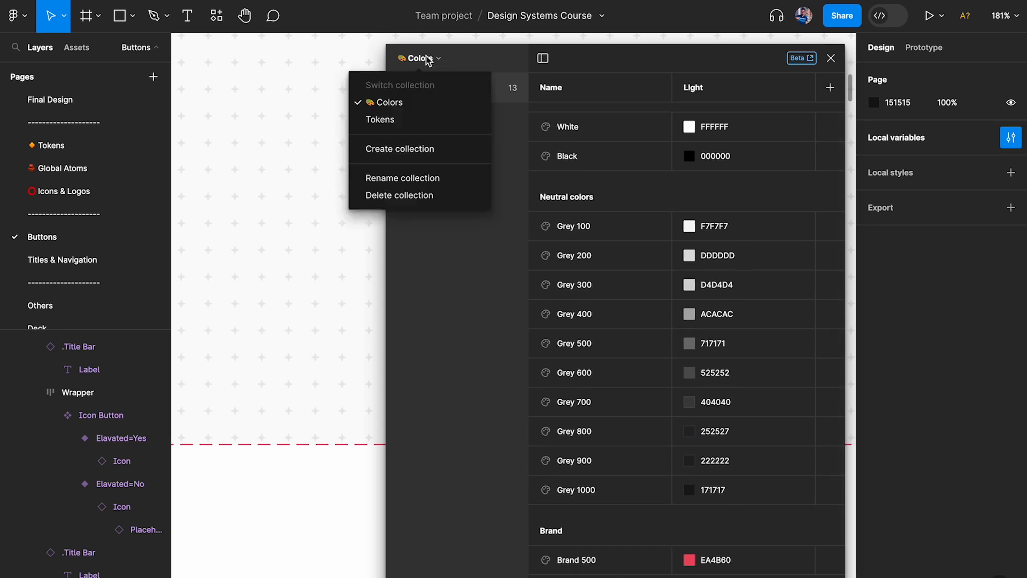
click(419, 119)
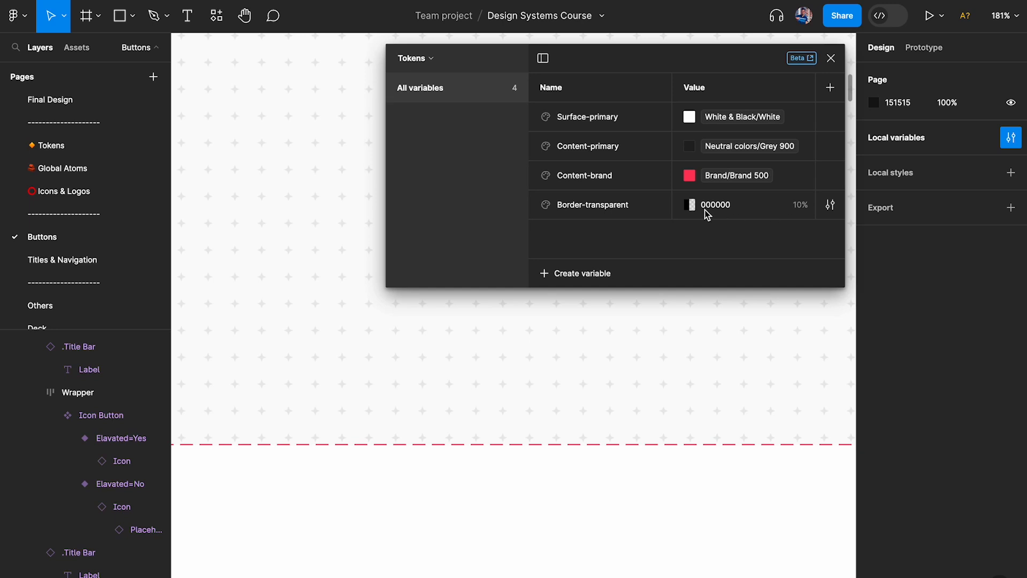
Apply the Border-transparent token to the stroke of the elevated icon button variant
click(830, 59)
scroll(513, 238, up, 10)
click(514, 168)
scroll(931, 426, down, 5)
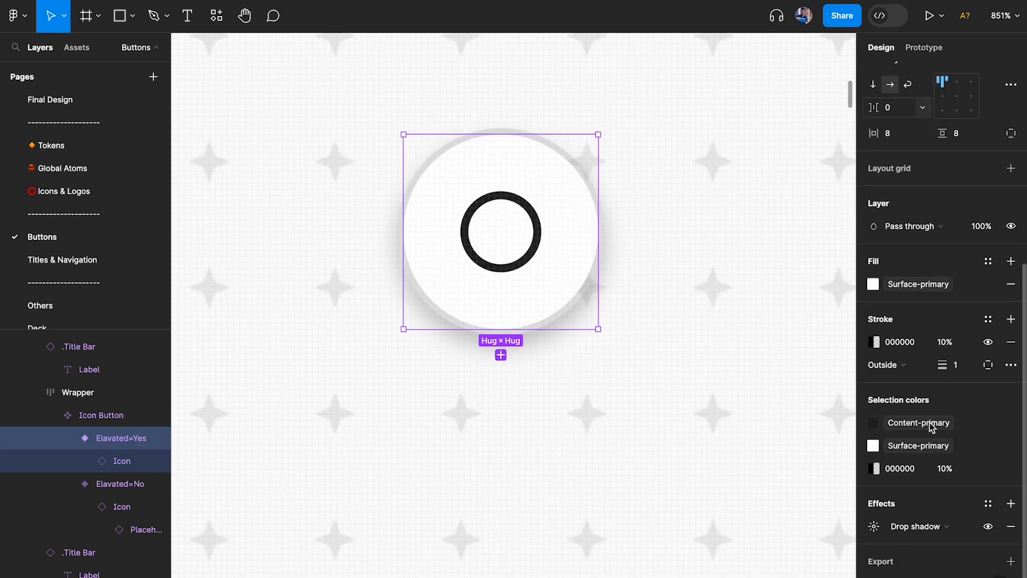
click(988, 319)
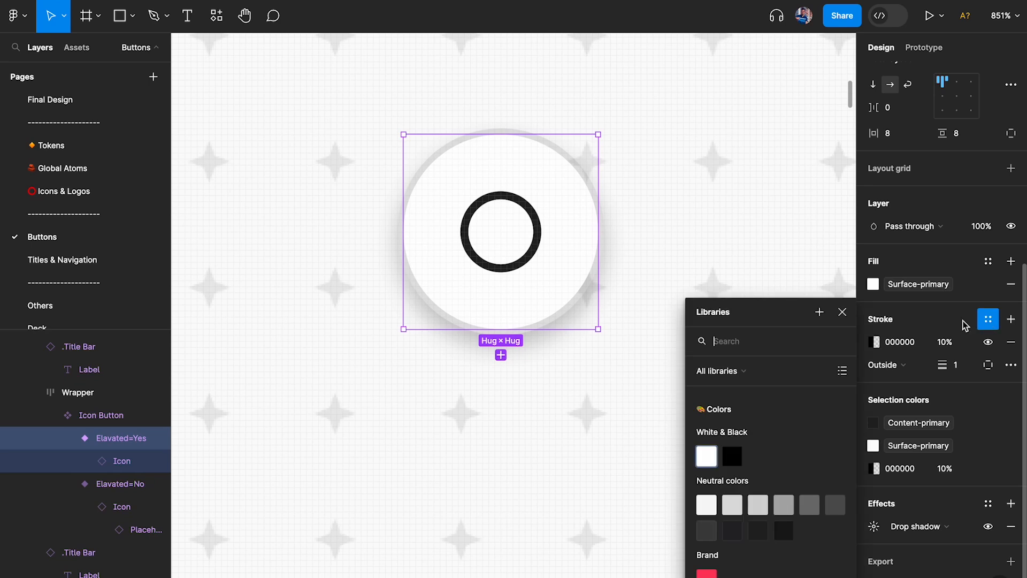
drag(768, 310, 768, 160)
scroll(760, 396, down, 2)
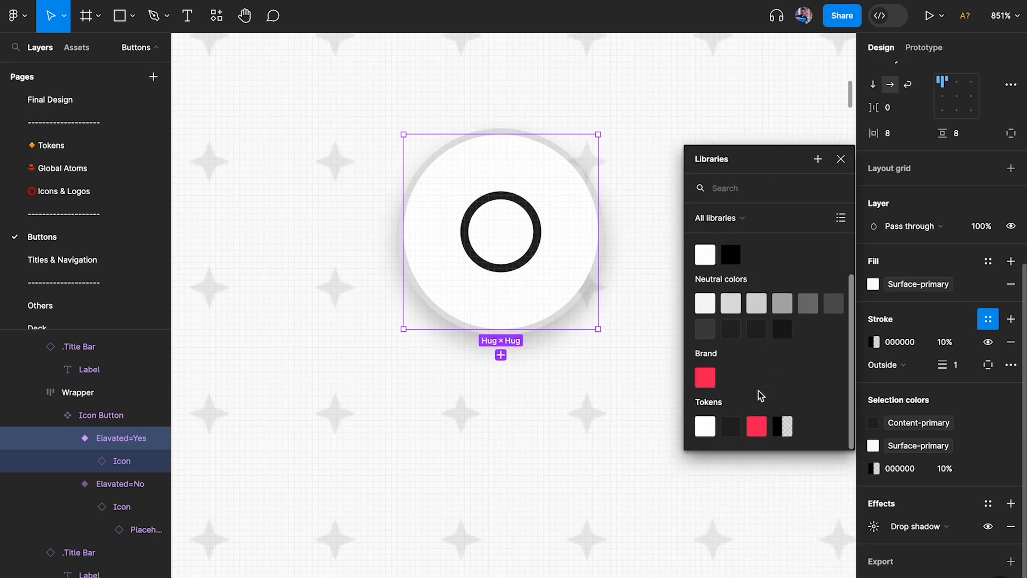
click(783, 428)
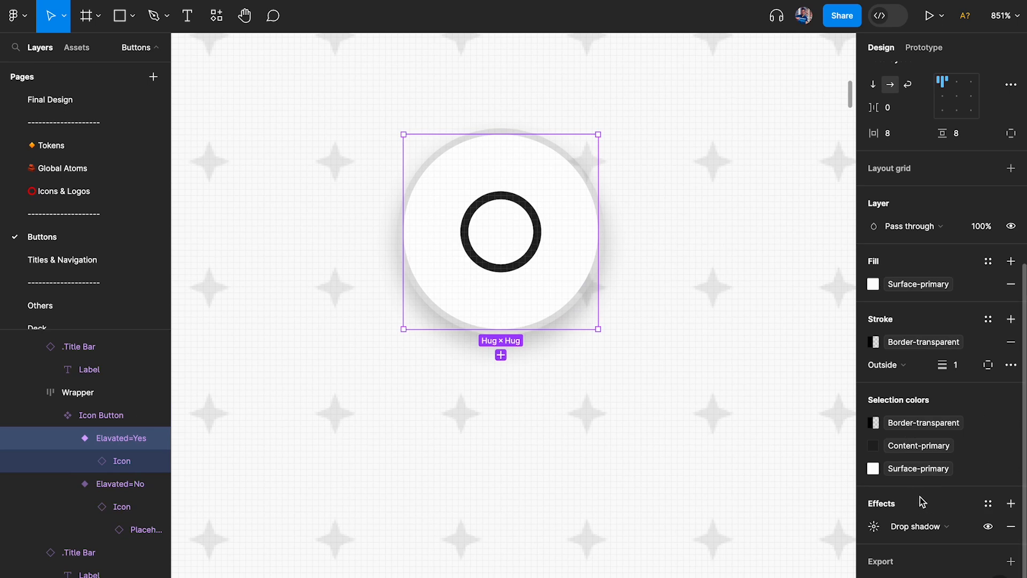
Create an effect style named Shadow-small from the elevated icon button's drop shadow
click(988, 504)
drag(954, 507, 813, 212)
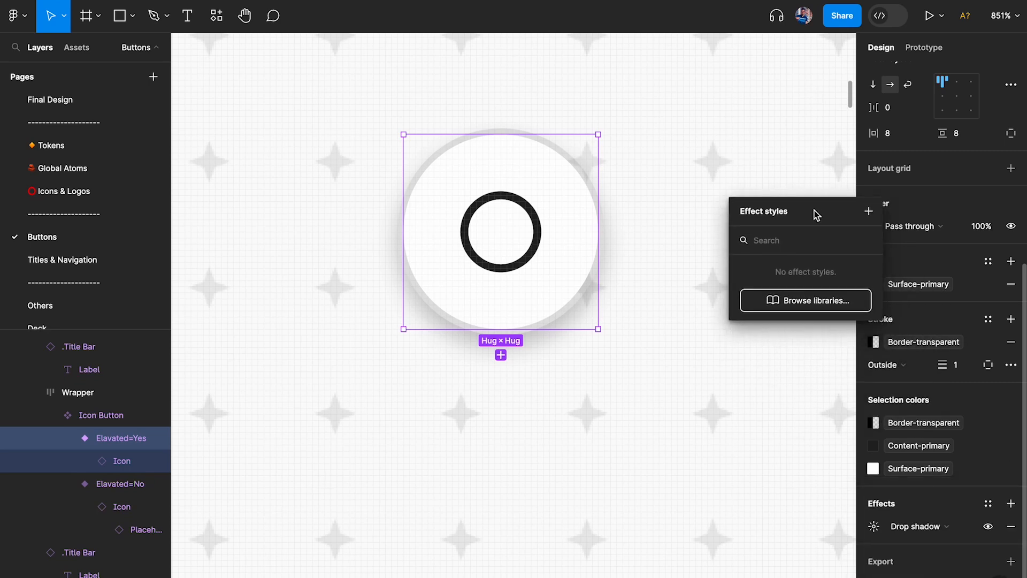
click(867, 212)
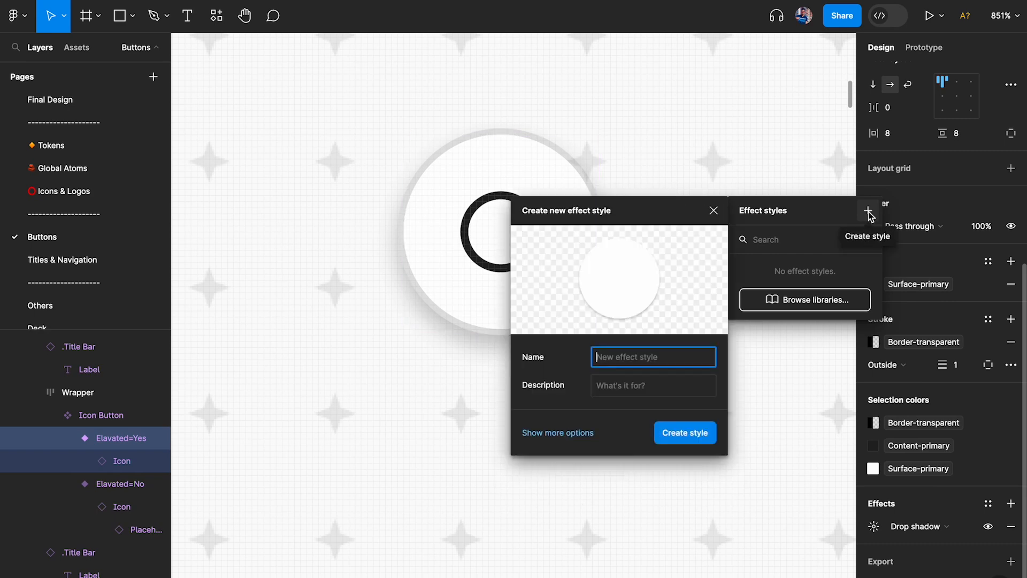
text(Shadow-small)
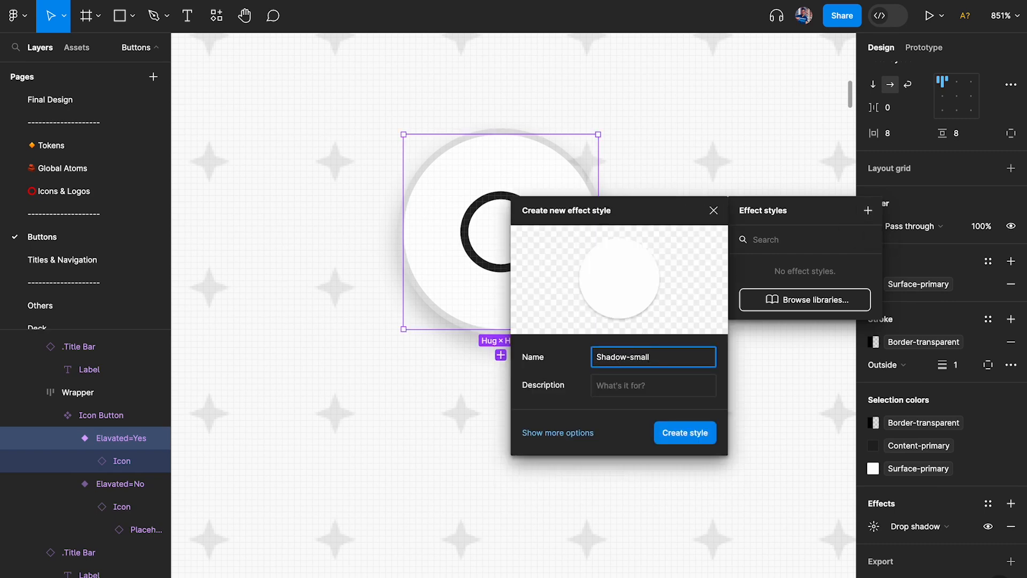
click(678, 437)
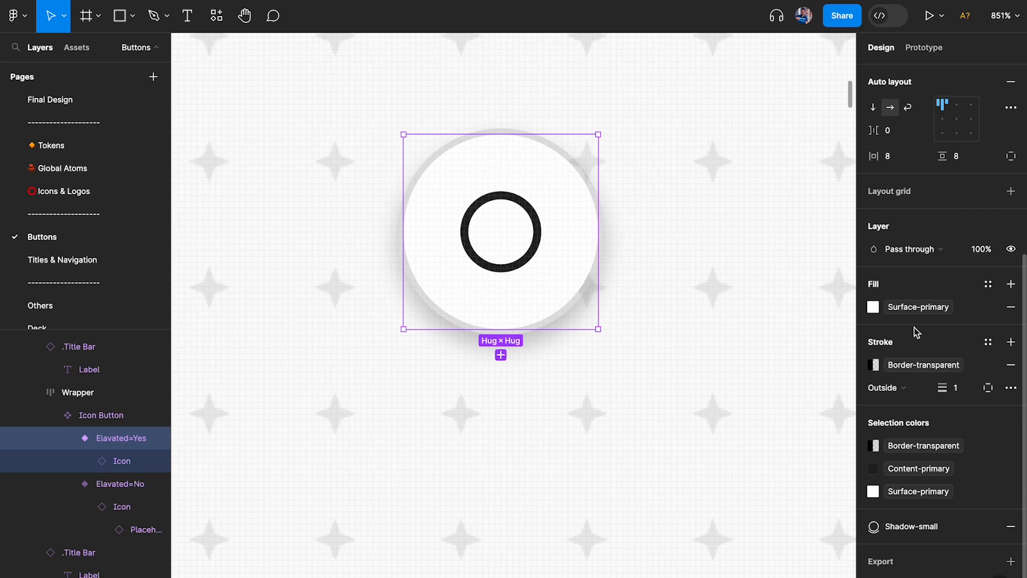
Examine the non-elevated icon button's styling and the Hover states and Varaints sections below it
scroll(635, 336, down, 2)
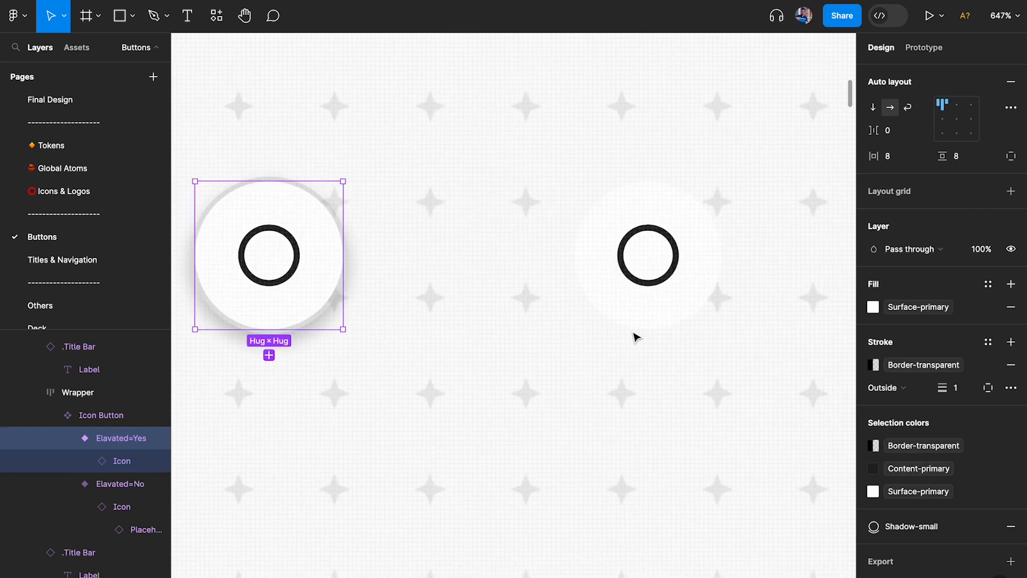
scroll(635, 337, right, 4)
click(524, 310)
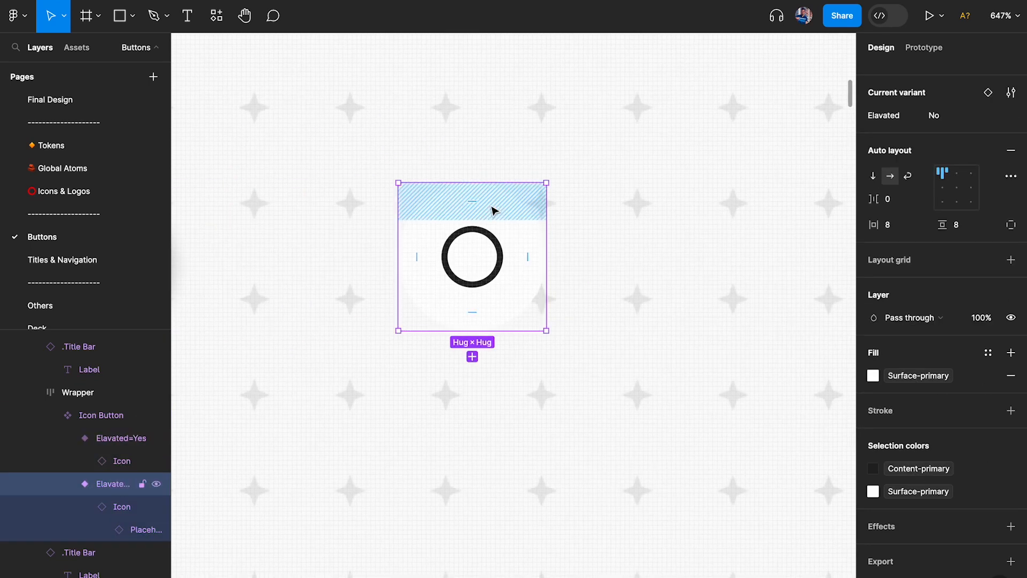
scroll(598, 291, down, 5)
scroll(599, 292, down, 5)
scroll(599, 292, down, 5)
scroll(395, 314, left, 2)
scroll(405, 217, up, 3)
scroll(449, 298, down, 3)
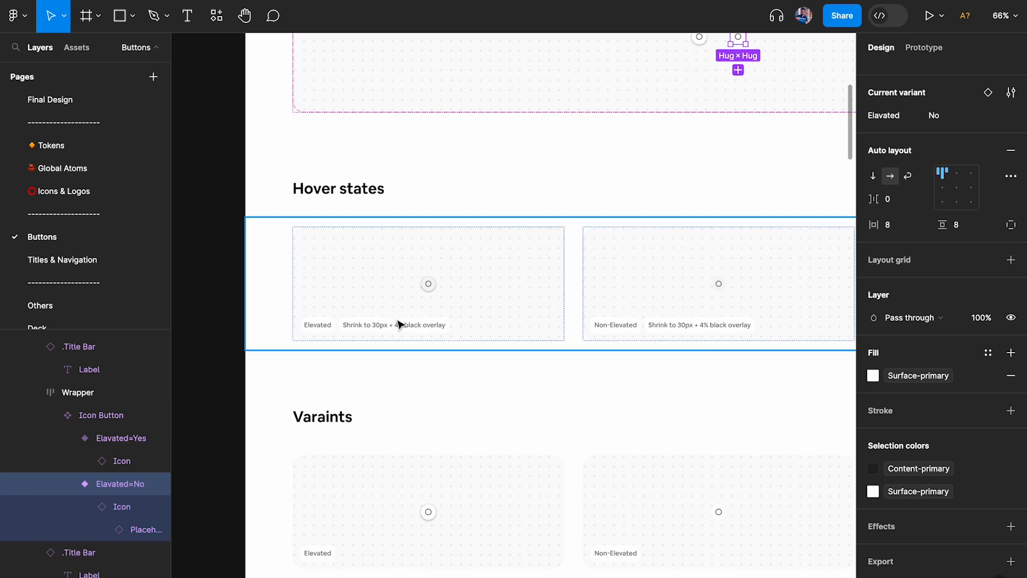
scroll(399, 324, down, 2)
scroll(541, 482, right, 3)
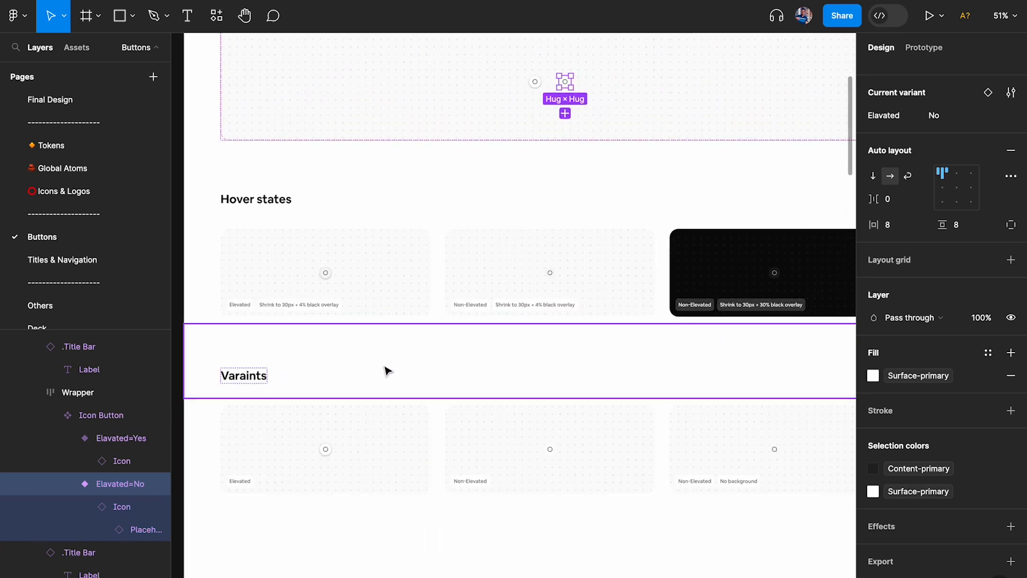
scroll(316, 275, up, 5)
scroll(542, 214, up, 4)
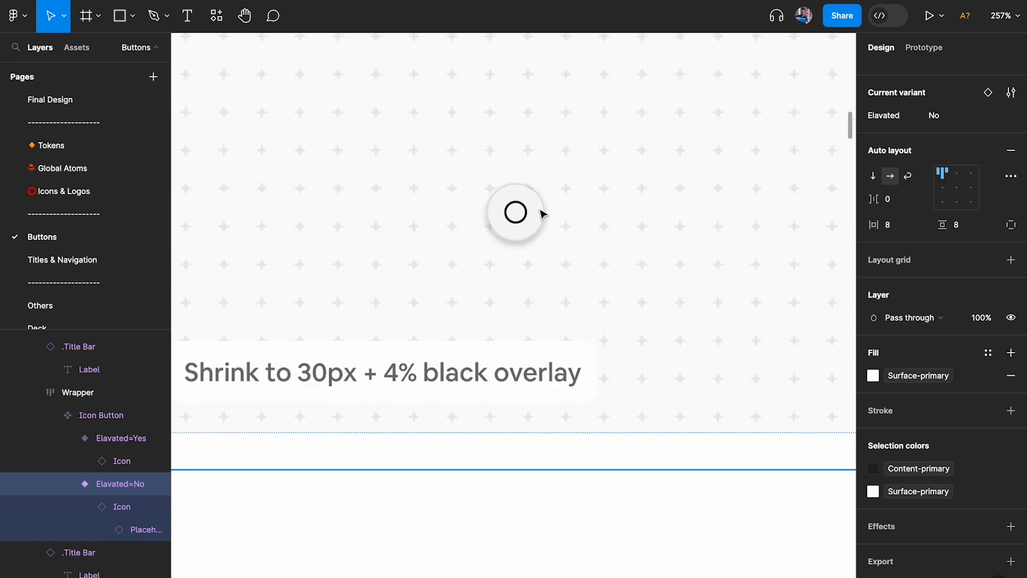
Duplicate the elevated hover-state icon button and reset all changes on one of the two copies
click(497, 203)
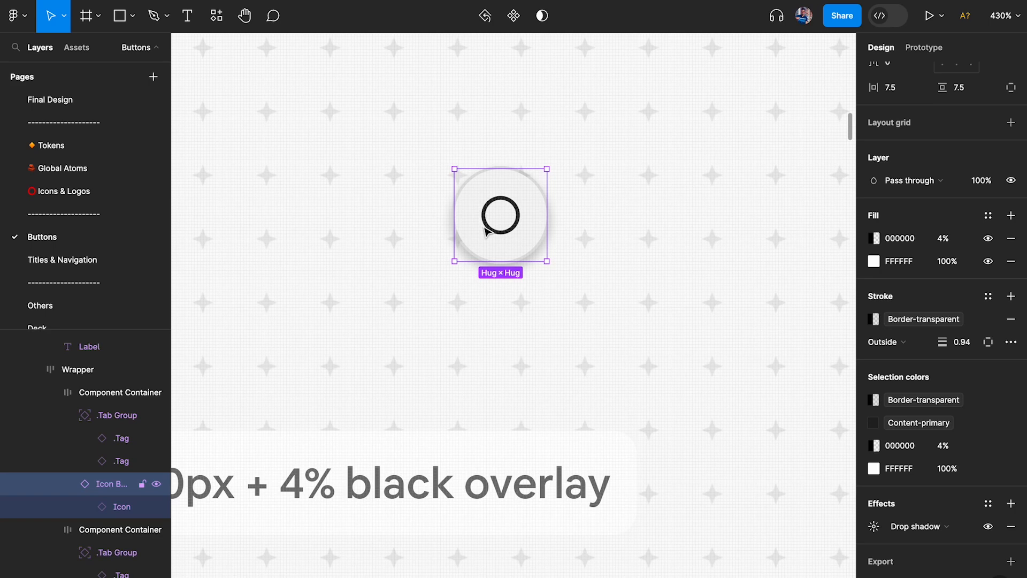
key(ctrl+d)
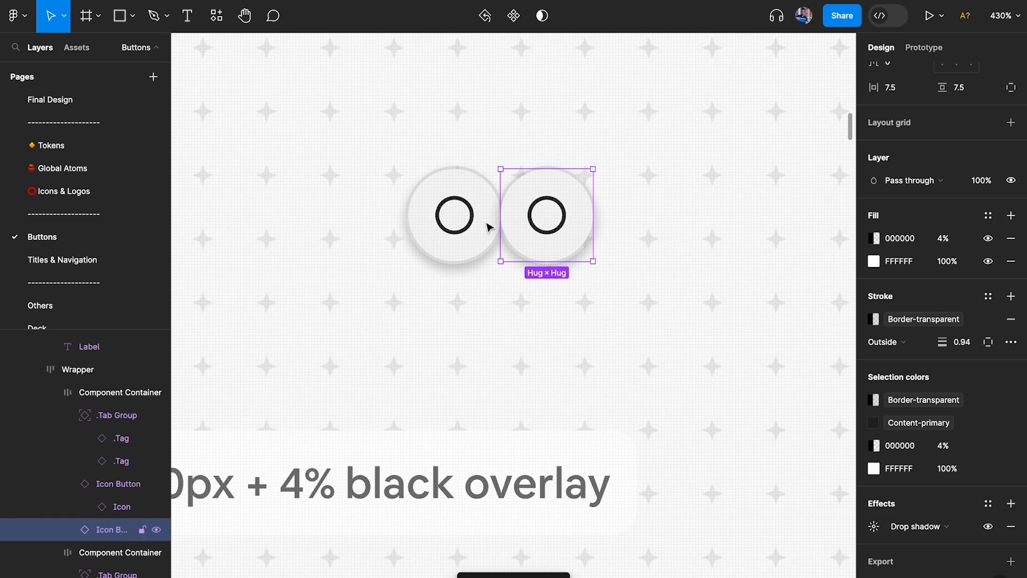
drag(508, 225, 471, 215)
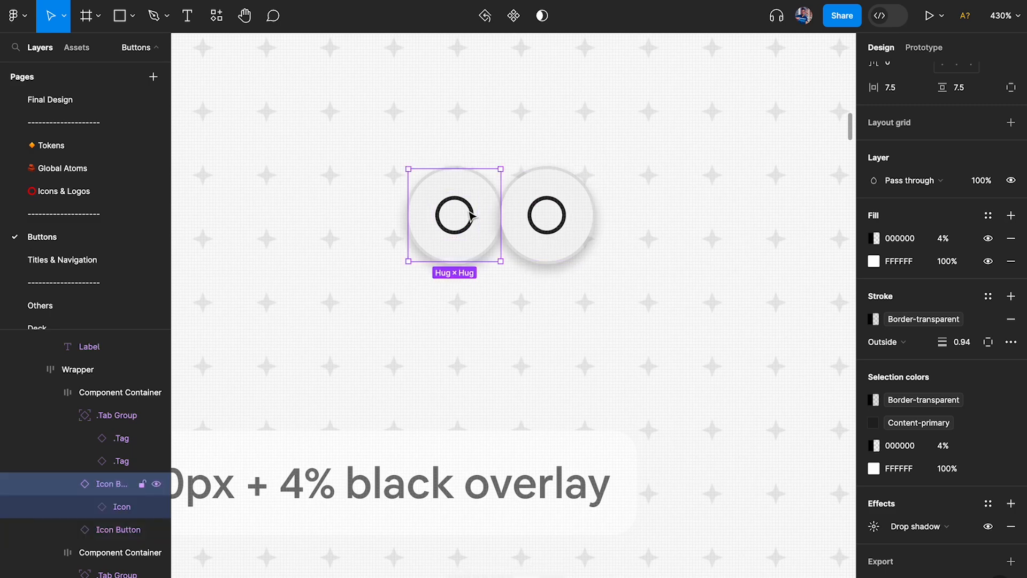
right_click(453, 191)
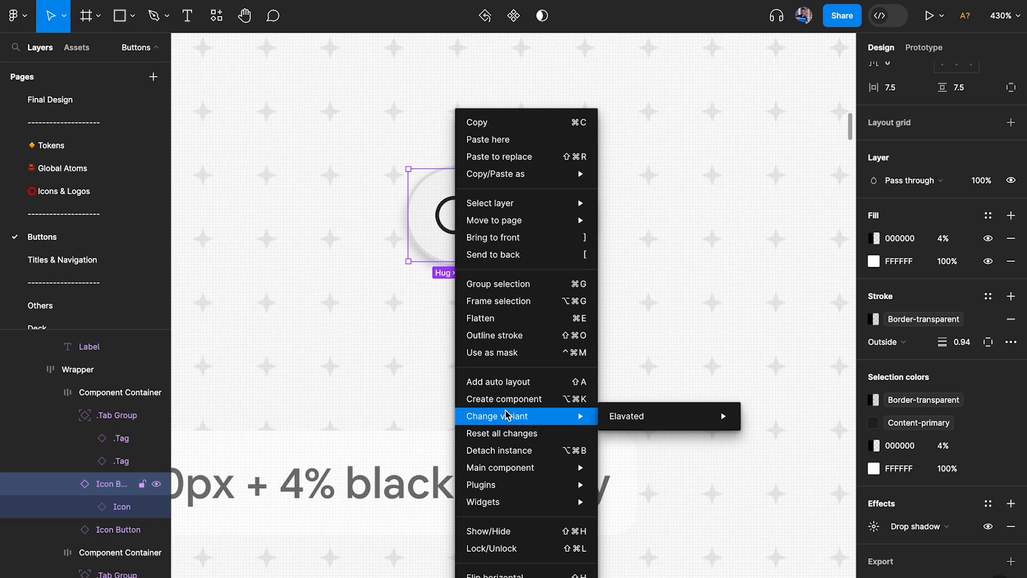
click(508, 433)
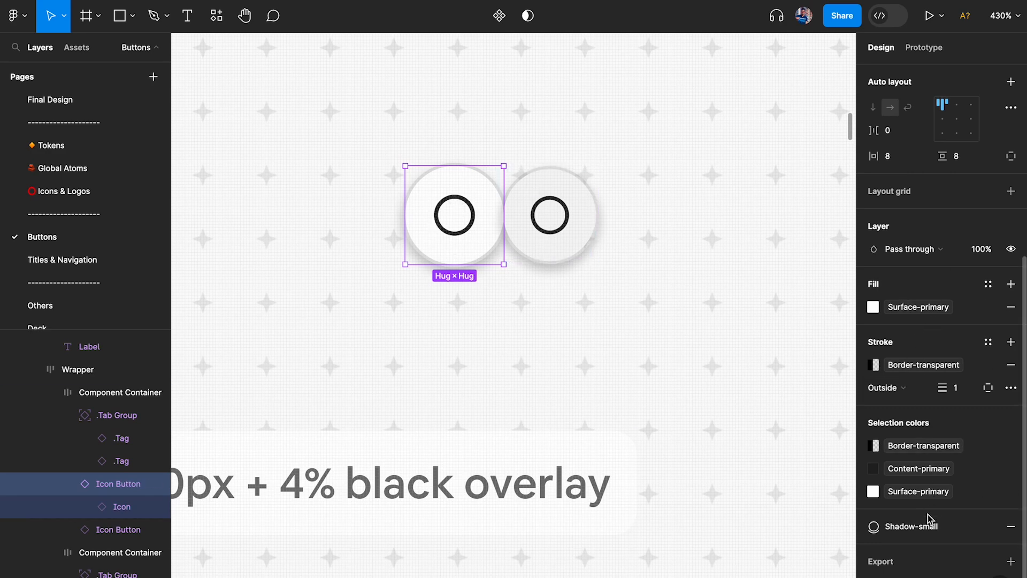
Scale the reset icon button proportionally to a width of 30
scroll(465, 452, down, 3)
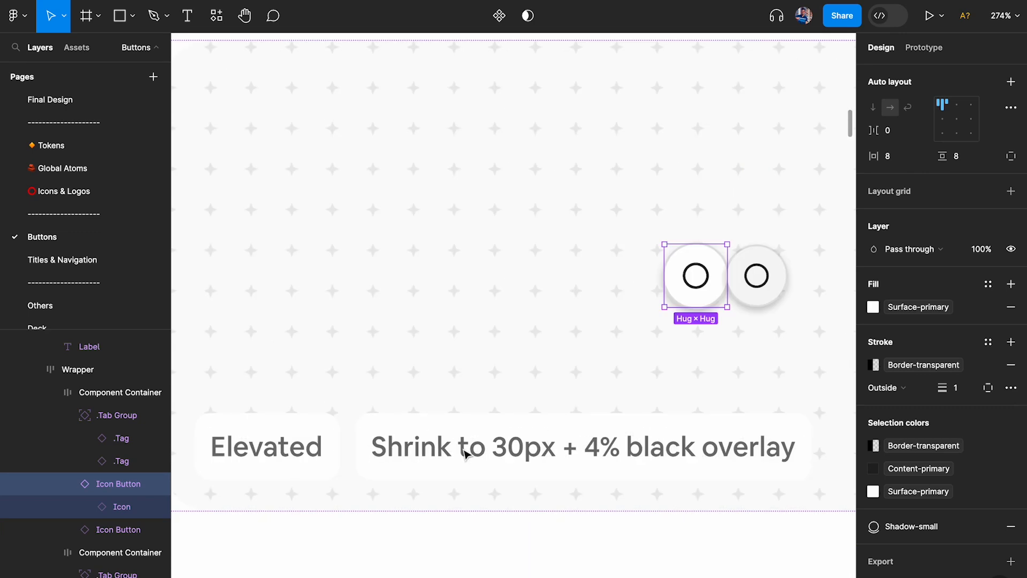
scroll(626, 284, up, 3)
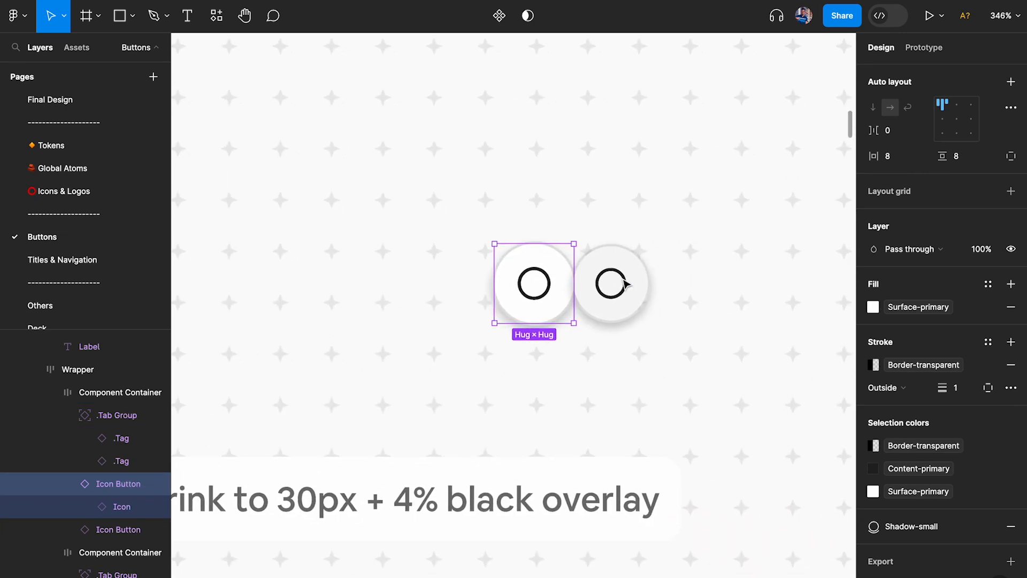
key(k)
click(897, 315)
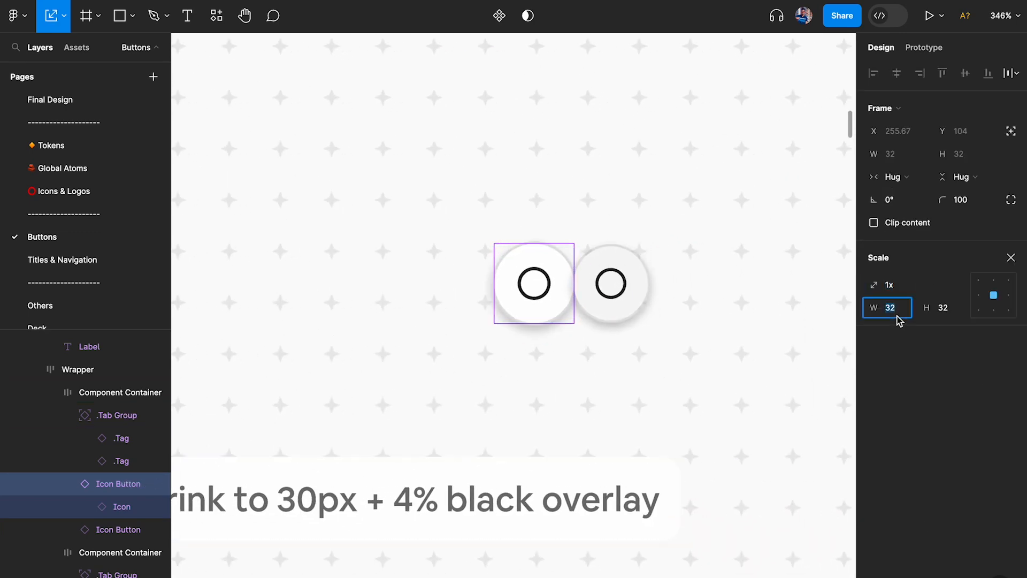
text(30)
key(Return)
Inspect the fill layers and effects of the darker icon button that was not reset
scroll(652, 262, up, 3)
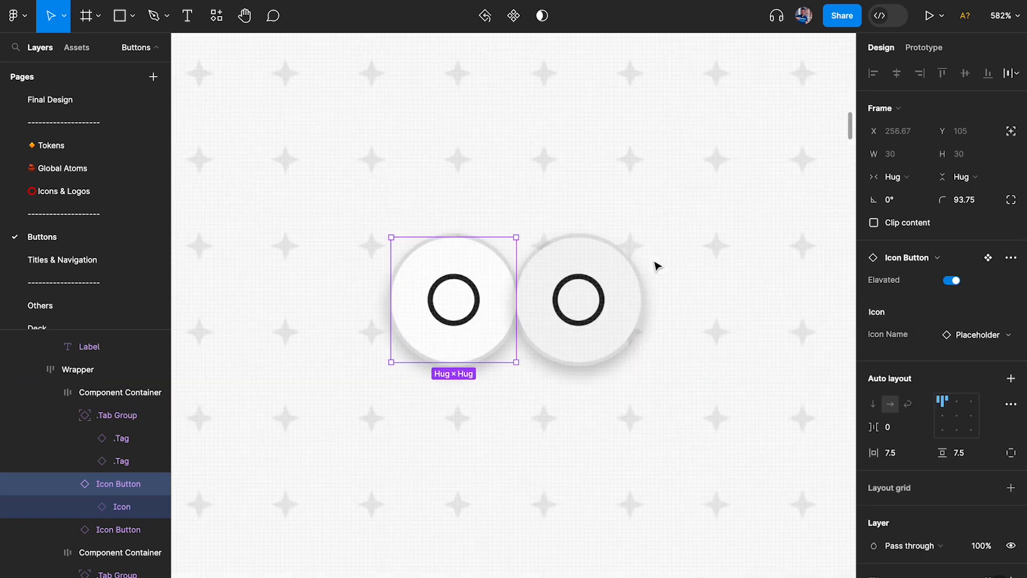
click(585, 266)
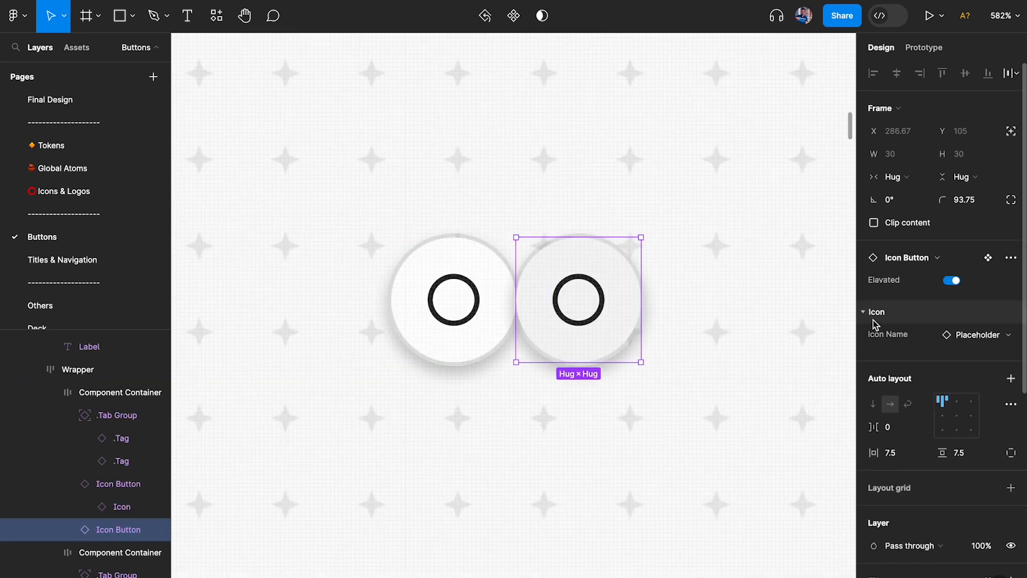
scroll(983, 345, down, 5)
scroll(982, 345, down, 2)
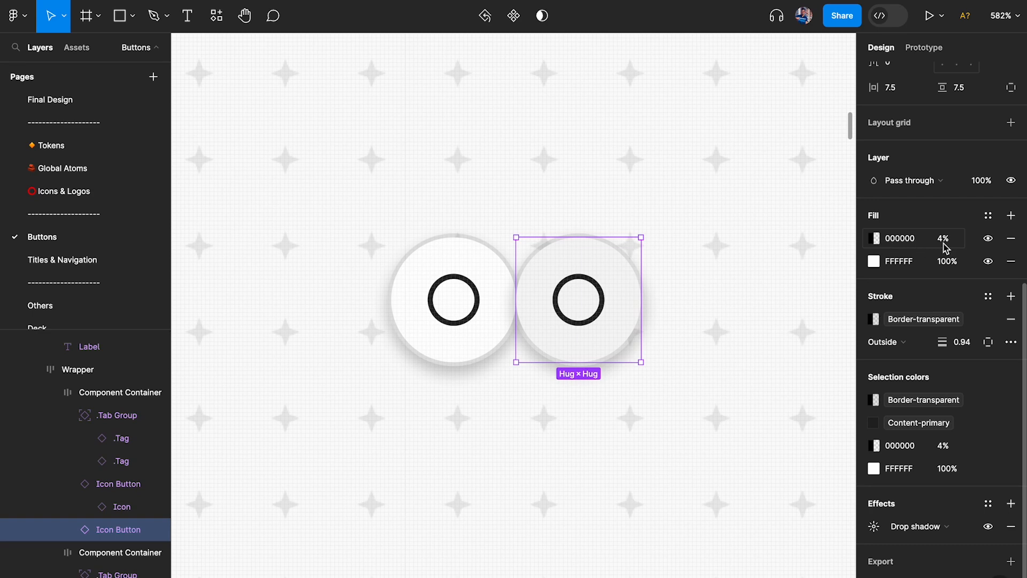
Try adding a black 20% fill above the reset icon button's Surface-primary fill, and undo it
click(440, 274)
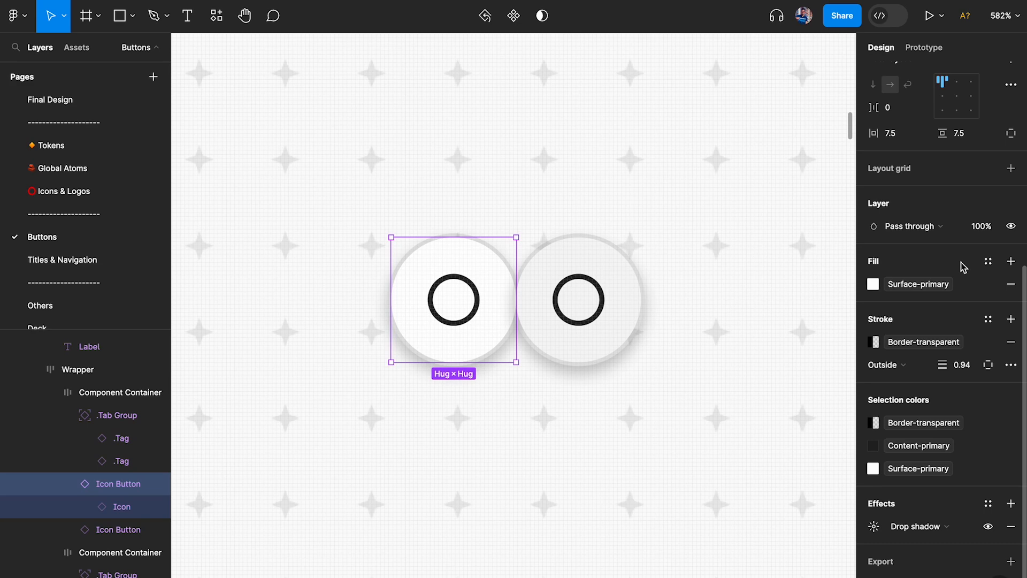
click(1011, 261)
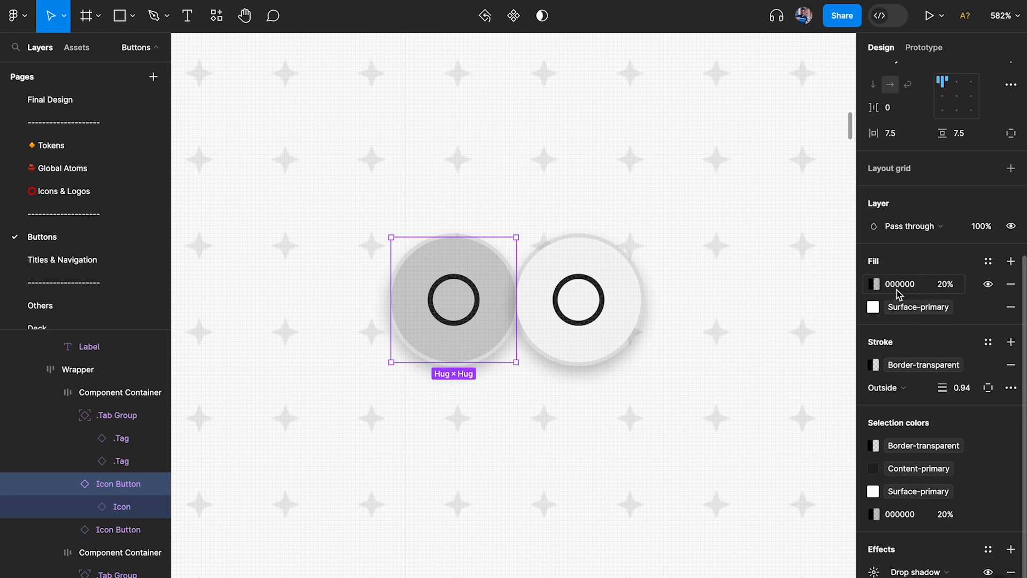
key(ctrl+z)
Start drawing a rectangle on the empty dark canvas outside the white board
scroll(635, 281, down, 5)
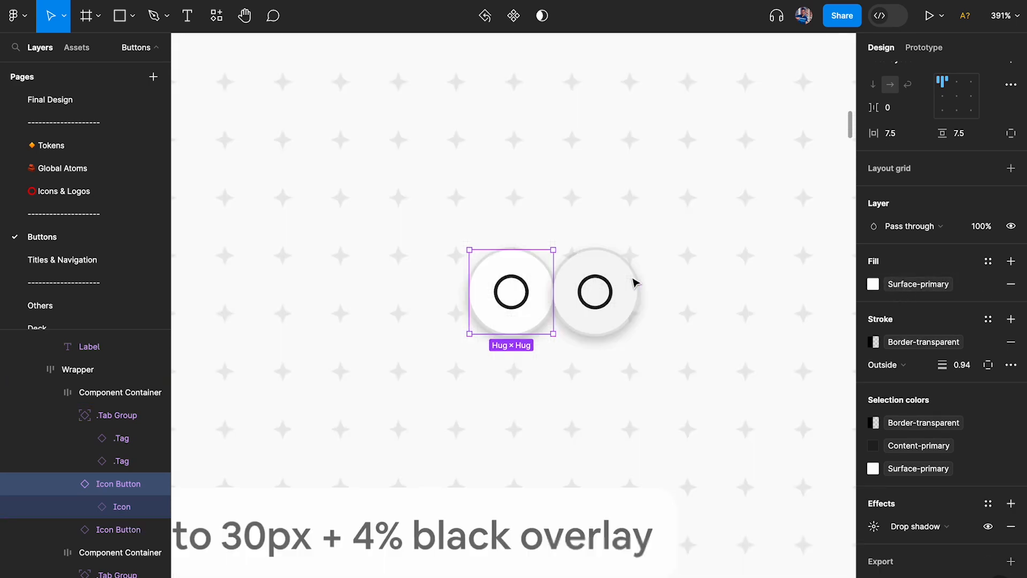
scroll(635, 282, left, 10)
scroll(570, 277, down, 2)
scroll(571, 278, up, 2)
scroll(572, 277, right, 3)
key(r)
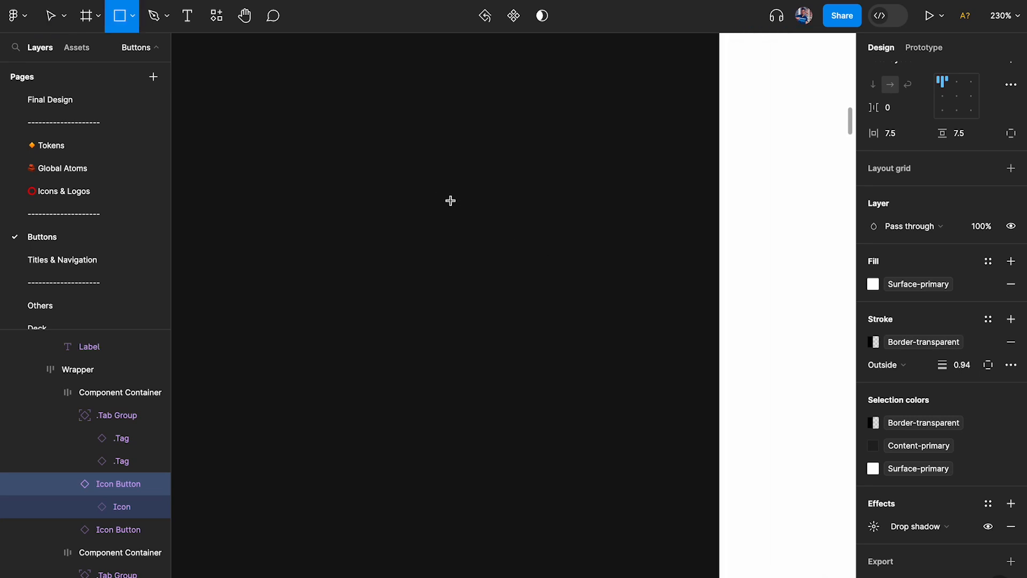
Draw a rectangle about 63 × 47 in the empty canvas area and fill it with blue 3145FF
drag(442, 191, 547, 268)
click(872, 269)
click(789, 252)
click(837, 371)
click(802, 440)
drag(835, 375, 827, 199)
click(614, 153)
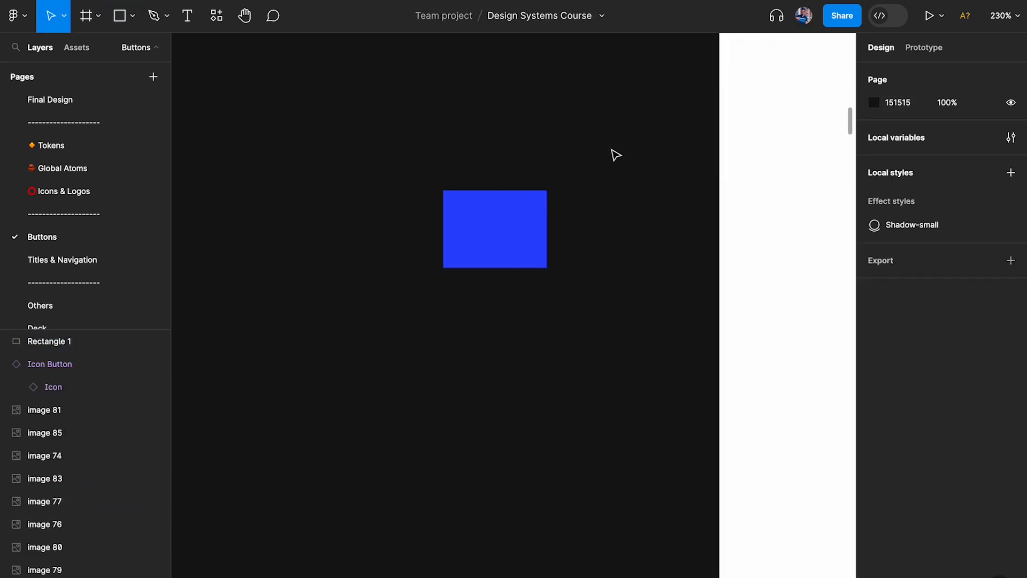
Create a color style named Blue from the rectangle's fill
click(527, 216)
click(989, 248)
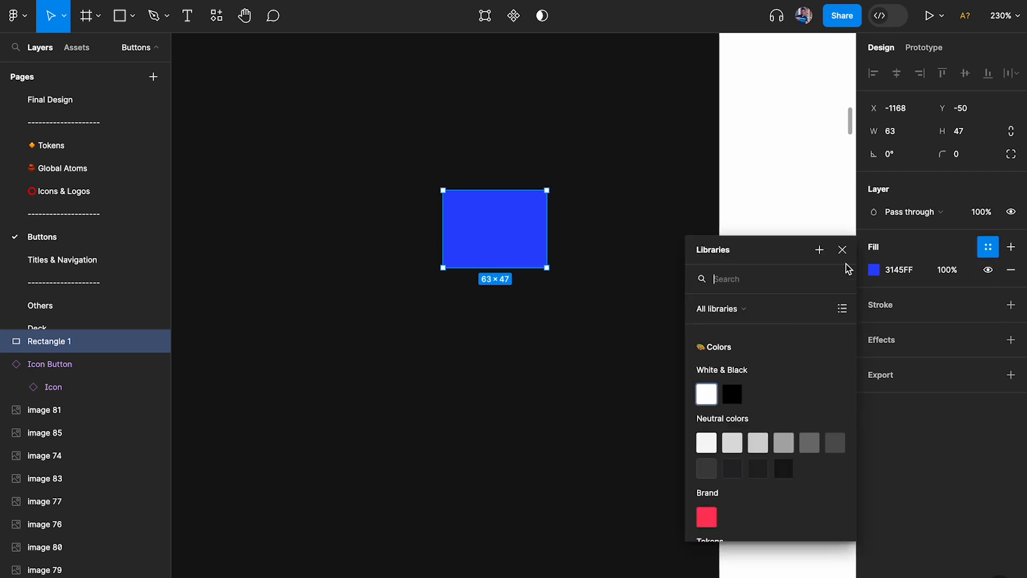
click(819, 250)
click(488, 250)
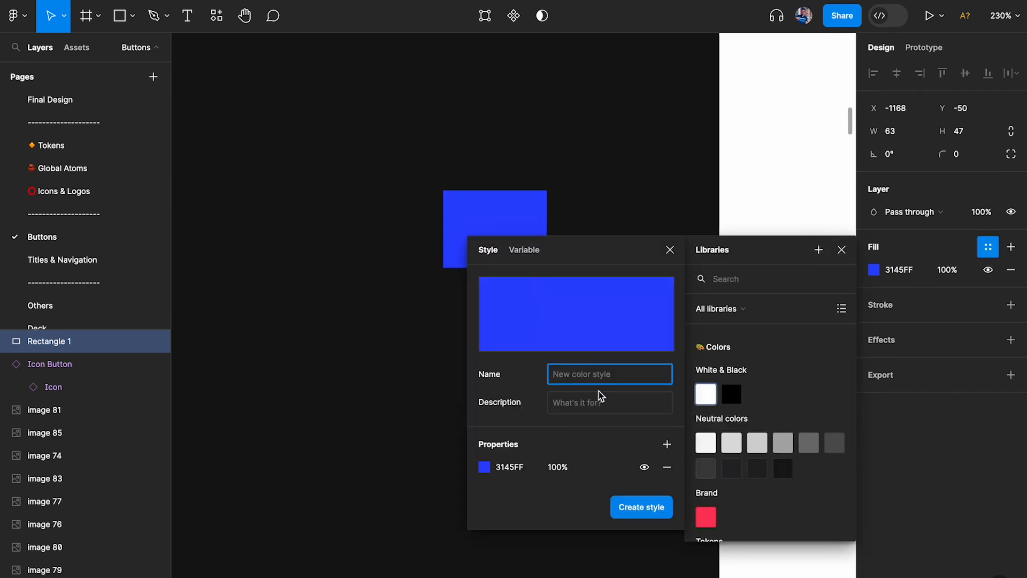
text(Blue)
key(Return)
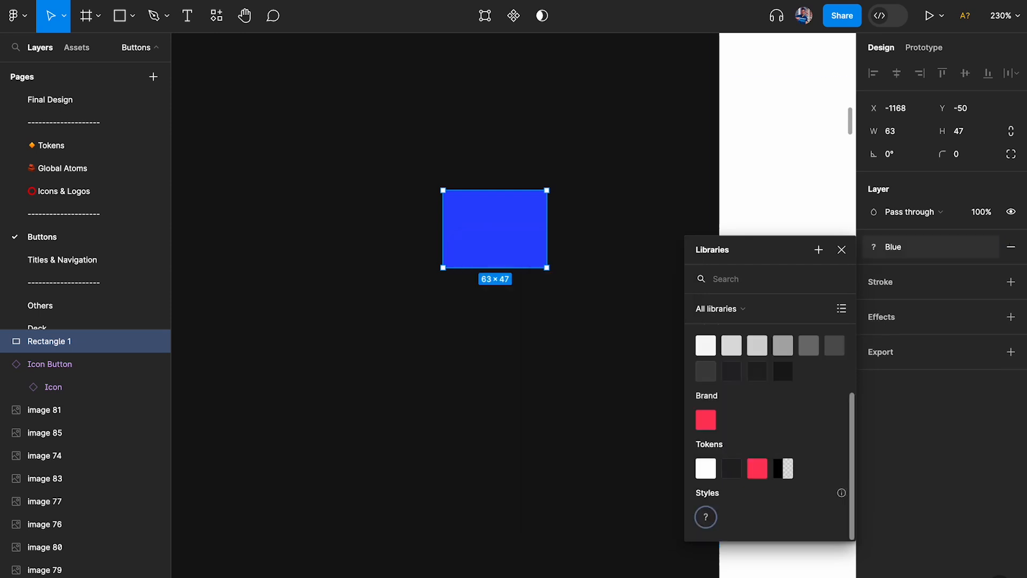
Delete the blue rectangle and remove the Blue color style from the local styles
click(582, 134)
click(495, 232)
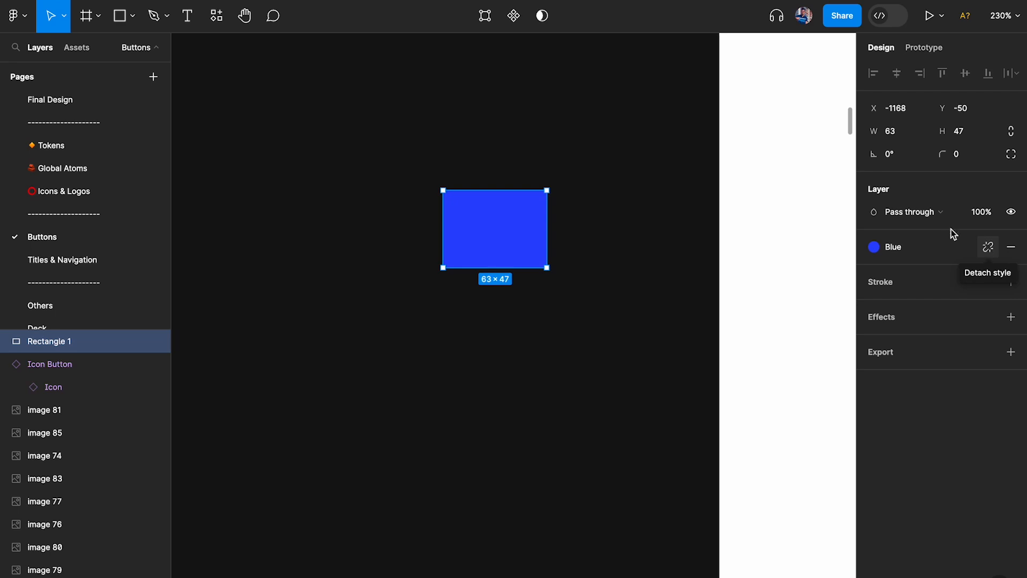
key(Delete)
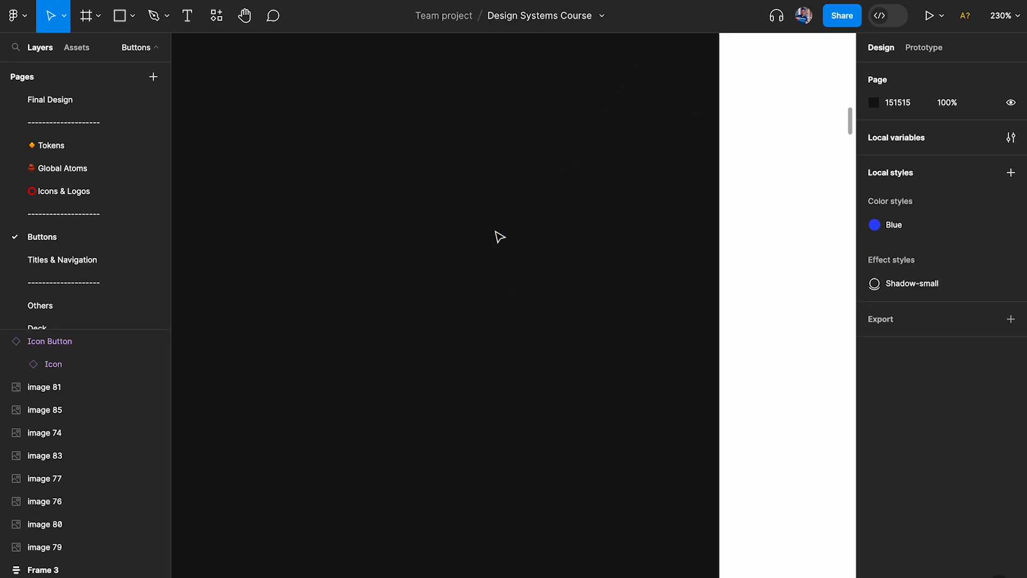
key(shift+1)
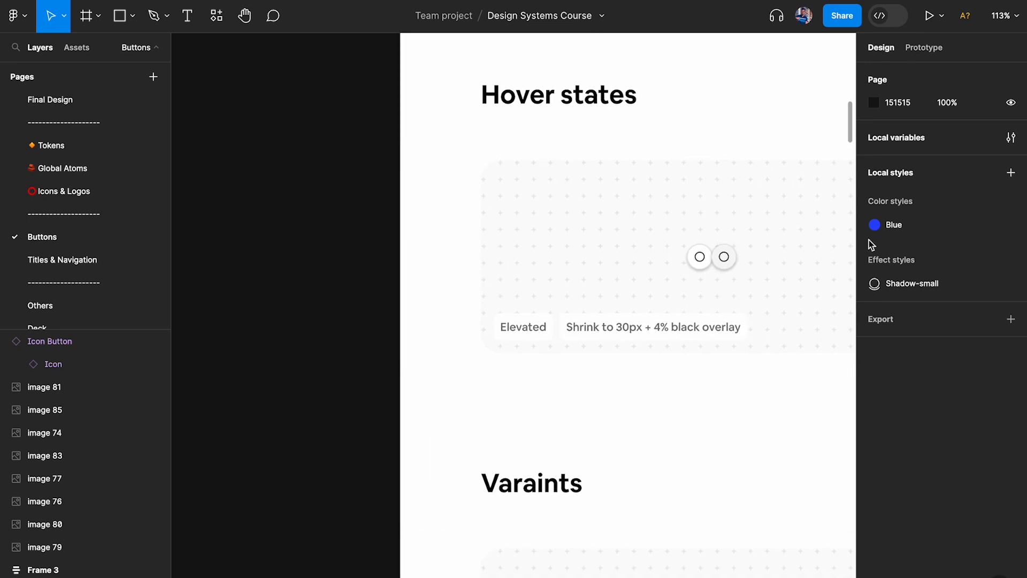
right_click(909, 226)
click(943, 277)
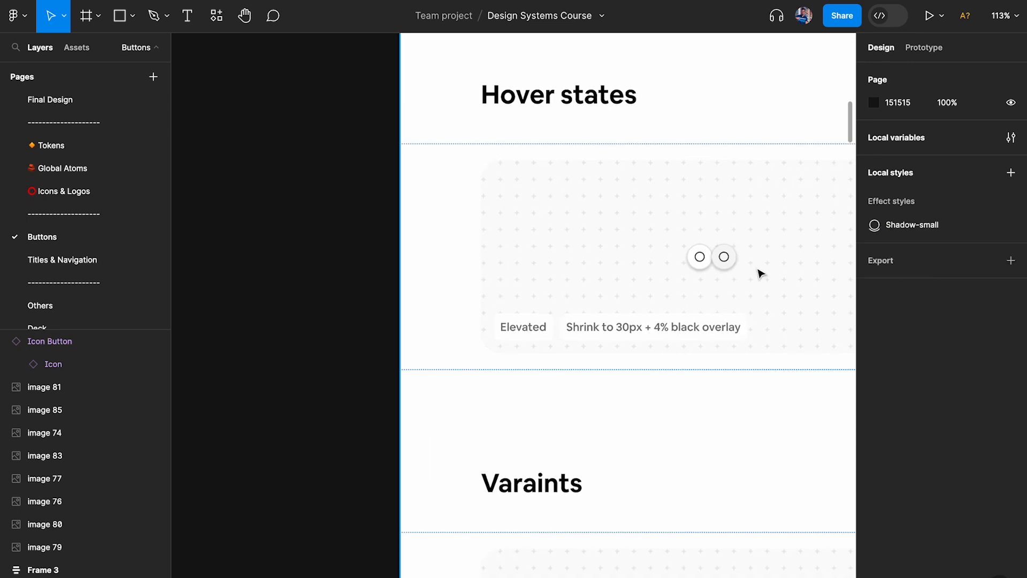
Add a 000000 fill at 4% opacity above Surface-primary on the first icon button in the Elevated hover card
scroll(758, 273, up, 10)
click(449, 221)
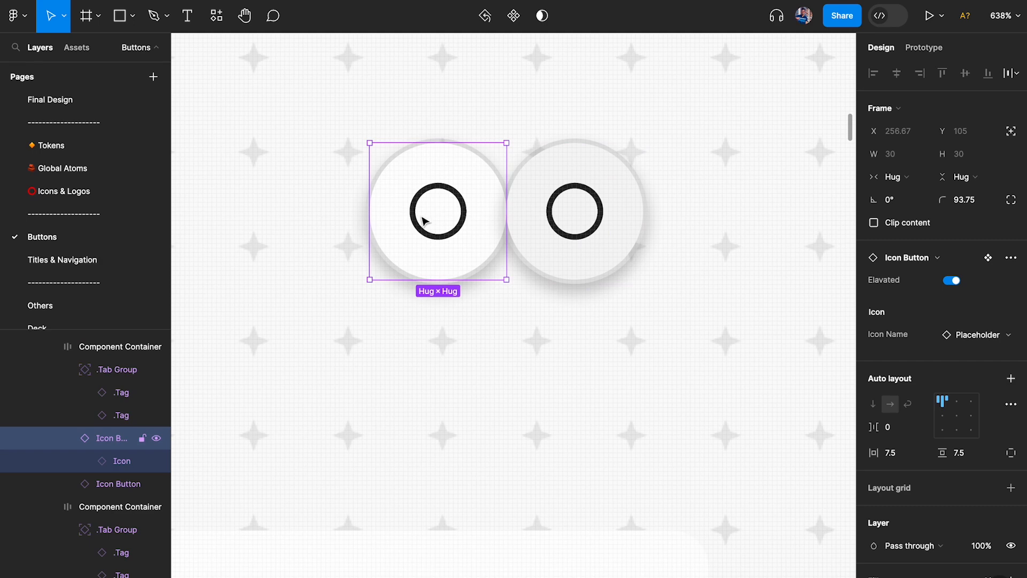
scroll(963, 374, down, 5)
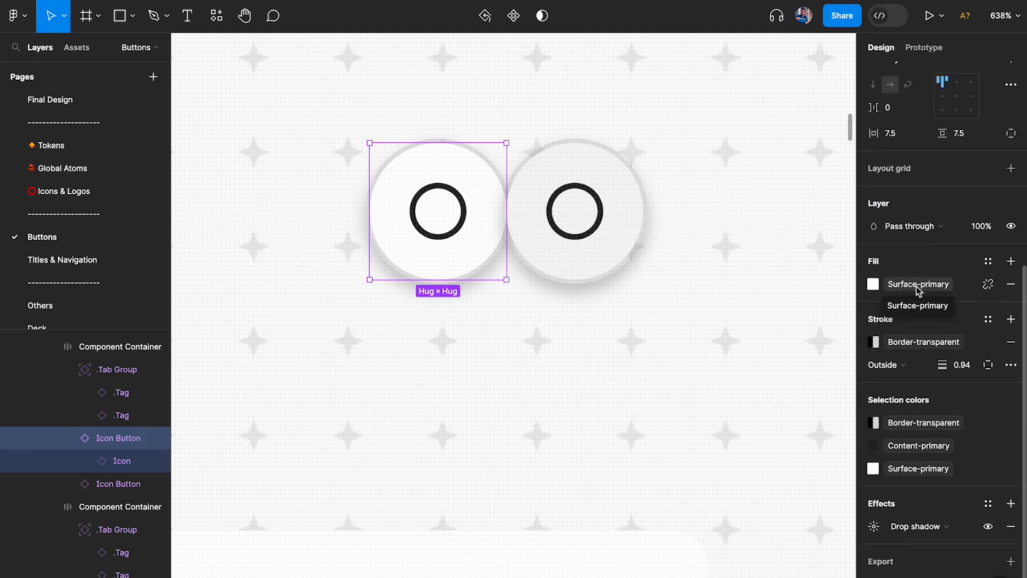
click(1011, 261)
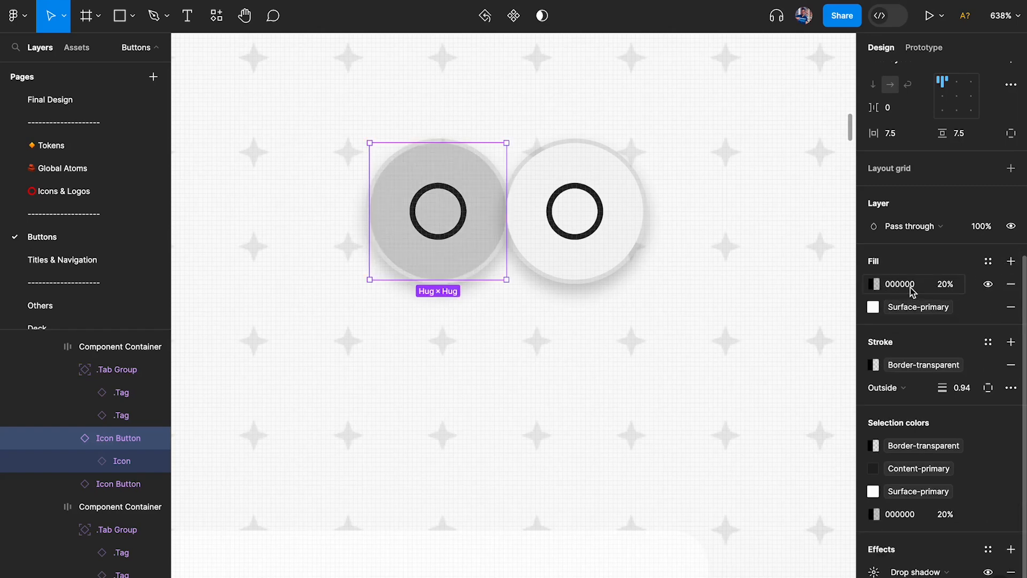
click(952, 287)
text(4)
key(Return)
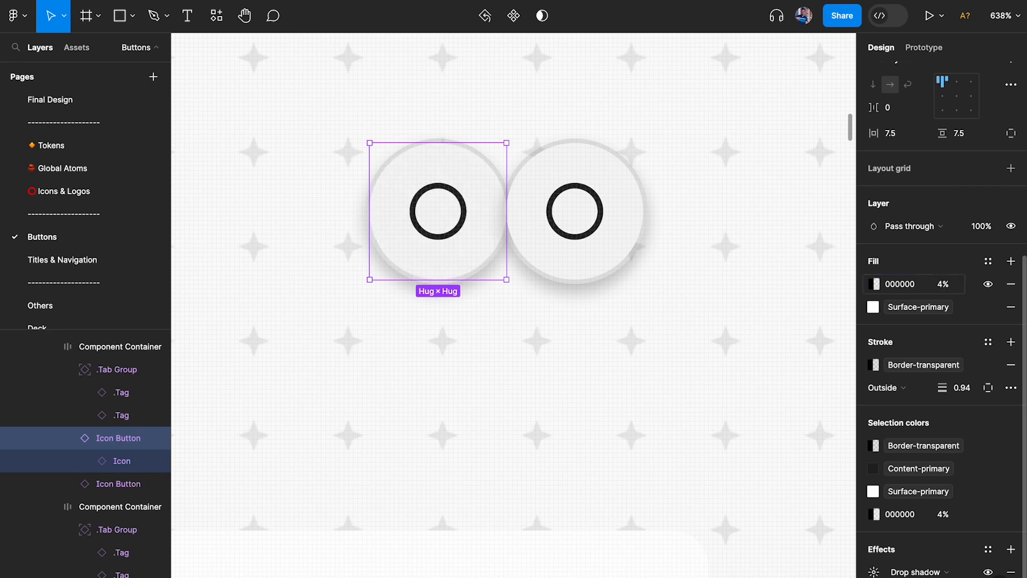
Delete the second icon button in the Elevated hover card
scroll(660, 166, down, 5)
click(615, 178)
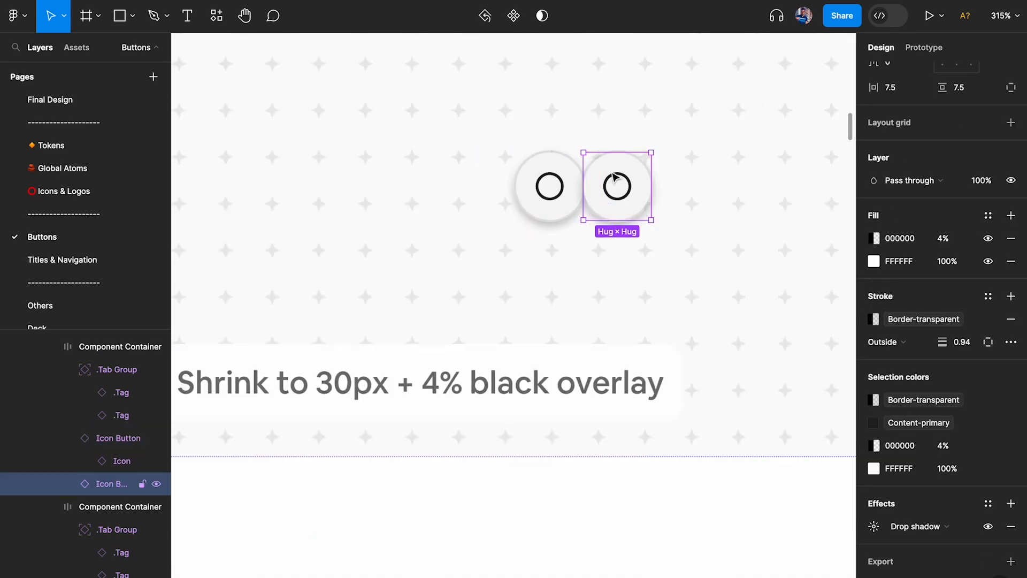
key(Escape)
Reset all changes on the icon button instance in the light Non-Elevated hover card
scroll(615, 179, down, 8)
scroll(634, 184, up, 5)
click(591, 166)
right_click(596, 173)
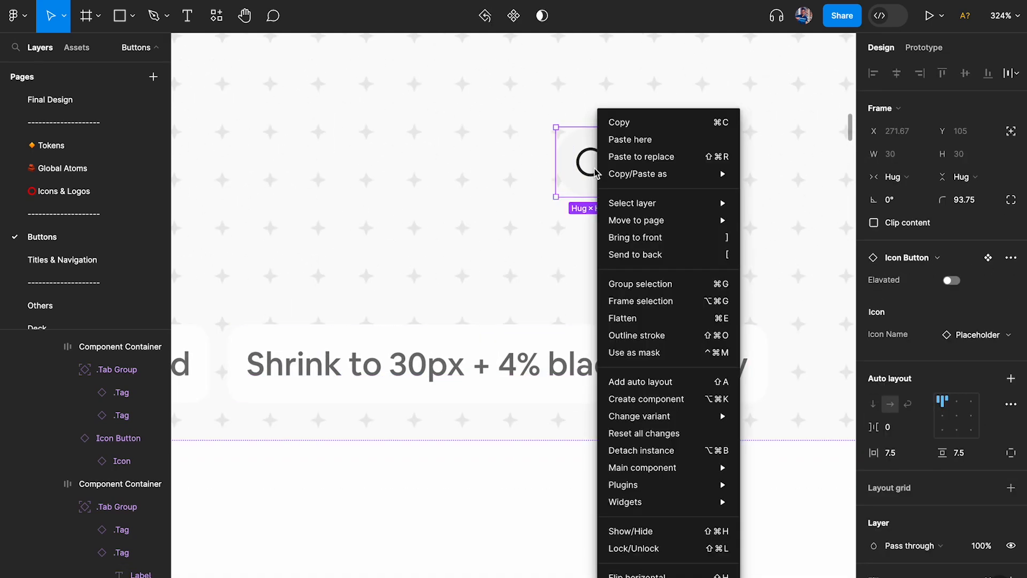
click(643, 434)
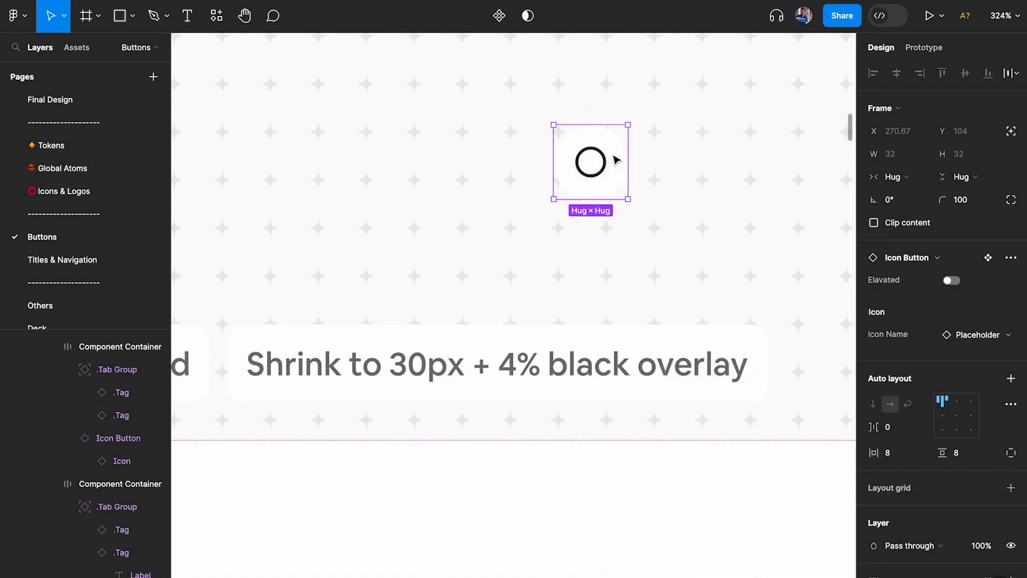
Scale the Non-Elevated hover icon button to a width of 30
scroll(925, 378, down, 4)
key(k)
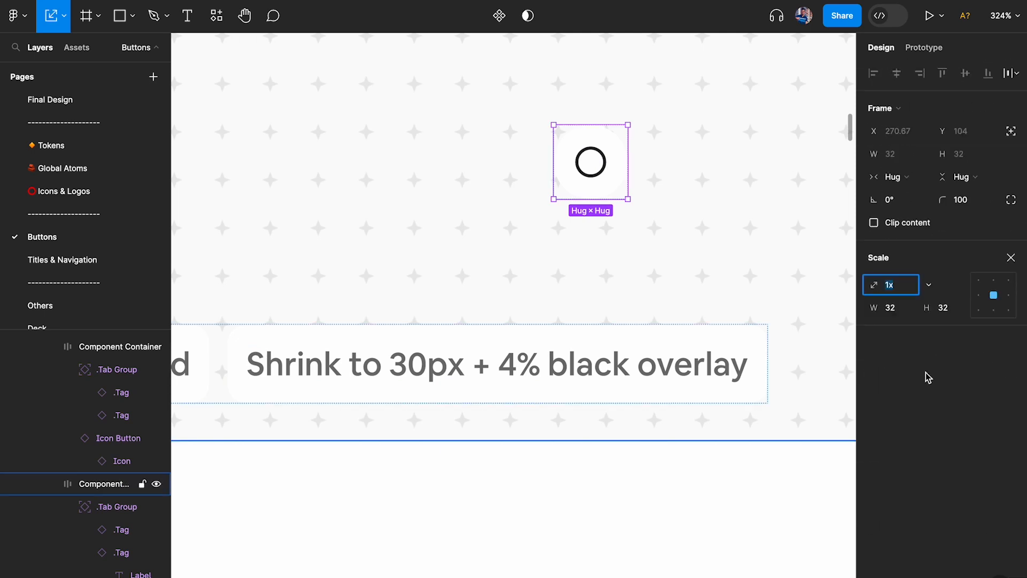
click(899, 309)
text(39)
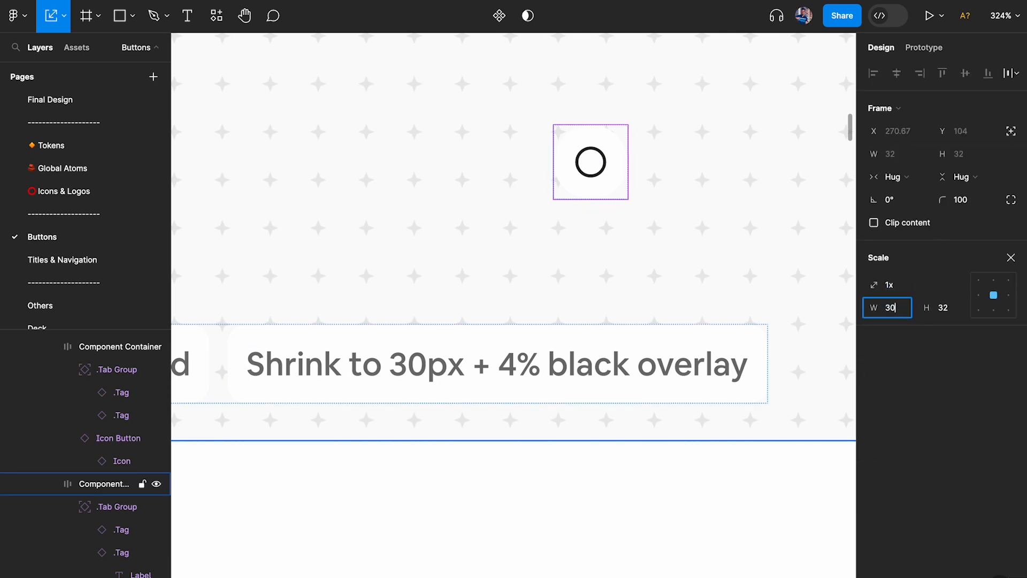
key(Return)
Add a 000000 fill at 4% opacity on top of the Non-Elevated hover icon button's Surface-primary fill
scroll(955, 414, down, 4)
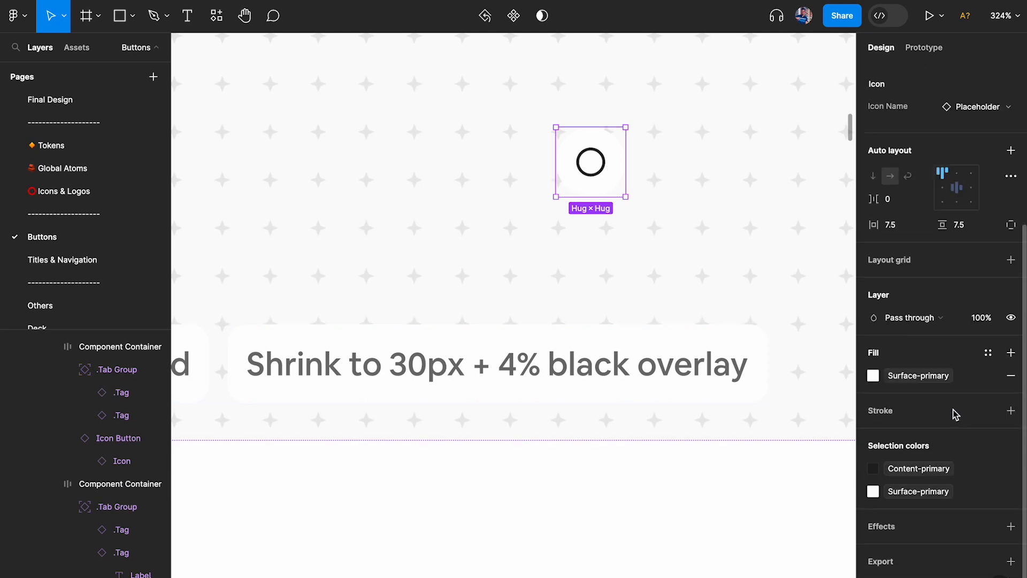
click(1010, 353)
click(944, 375)
text(4)
key(Return)
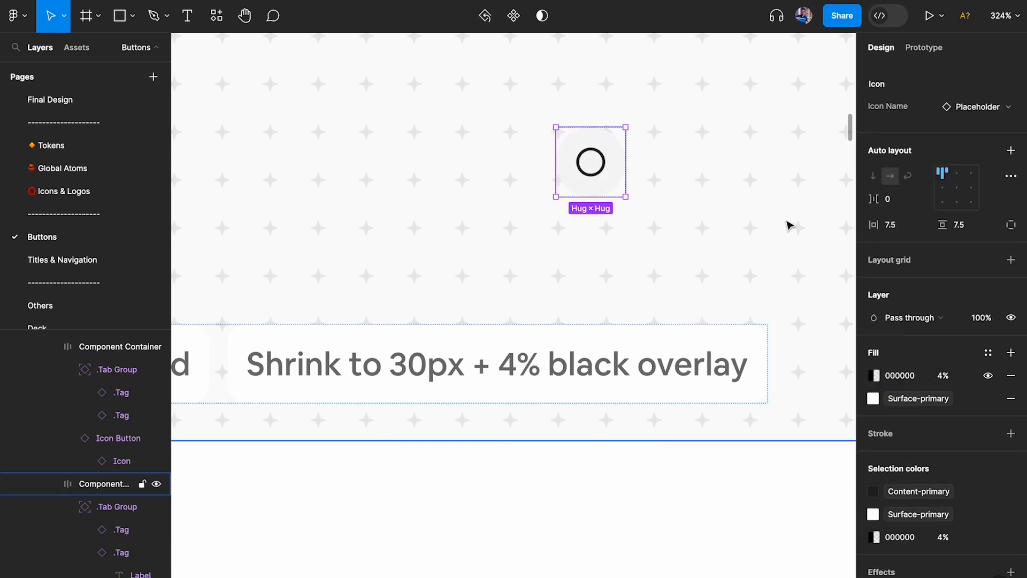
Inspect the dark Non-Elevated hover card and its fill layers
scroll(676, 202, down, 5)
scroll(676, 202, down, 5)
scroll(696, 187, right, 5)
scroll(721, 154, up, 4)
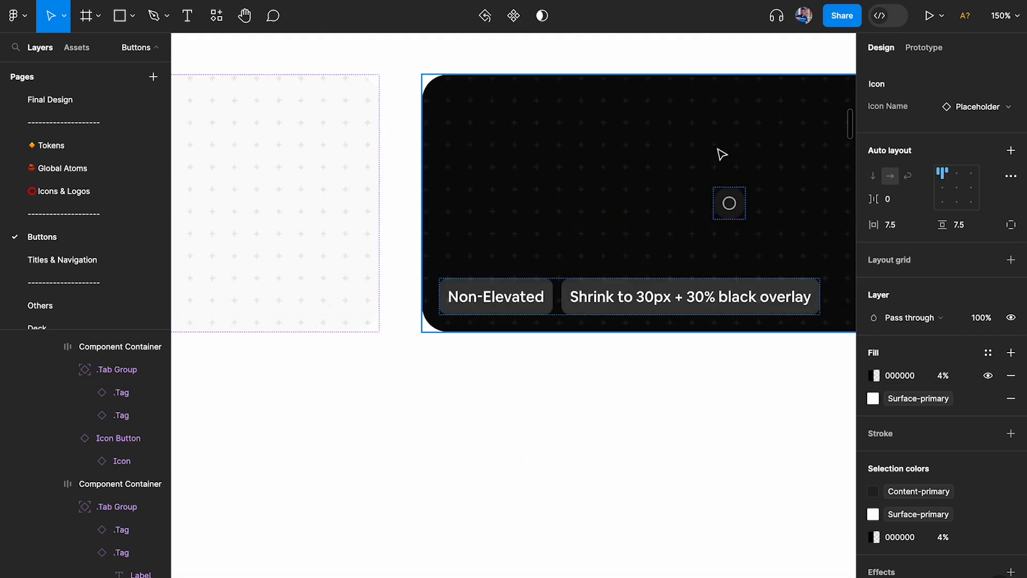
click(721, 154)
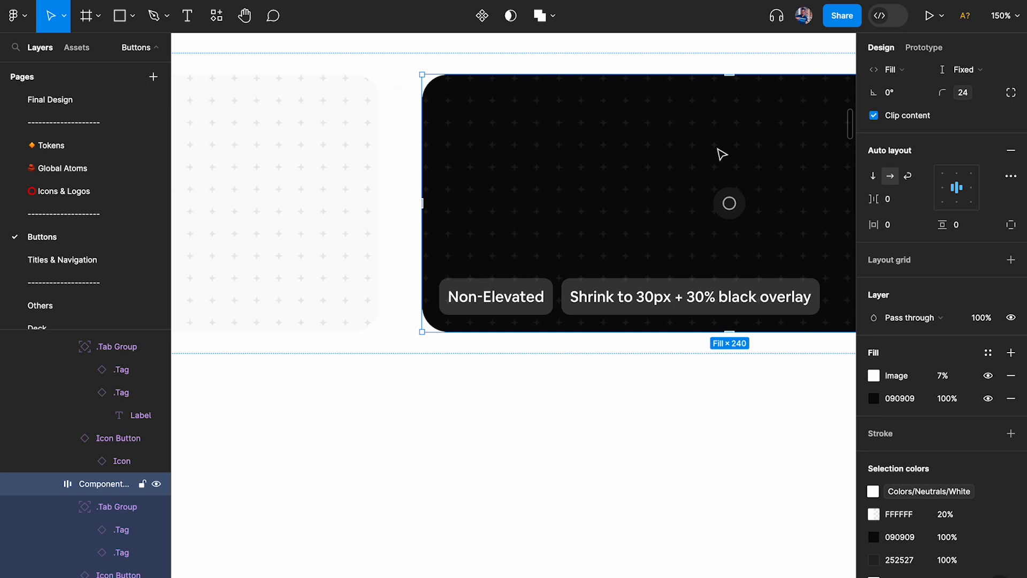
Inspect the fill, stroke and effect properties of the Elevated and Non-Elevated icon buttons in the variants section
scroll(720, 155, down, 5)
scroll(717, 153, left, 3)
scroll(509, 266, down, 1)
scroll(441, 270, up, 5)
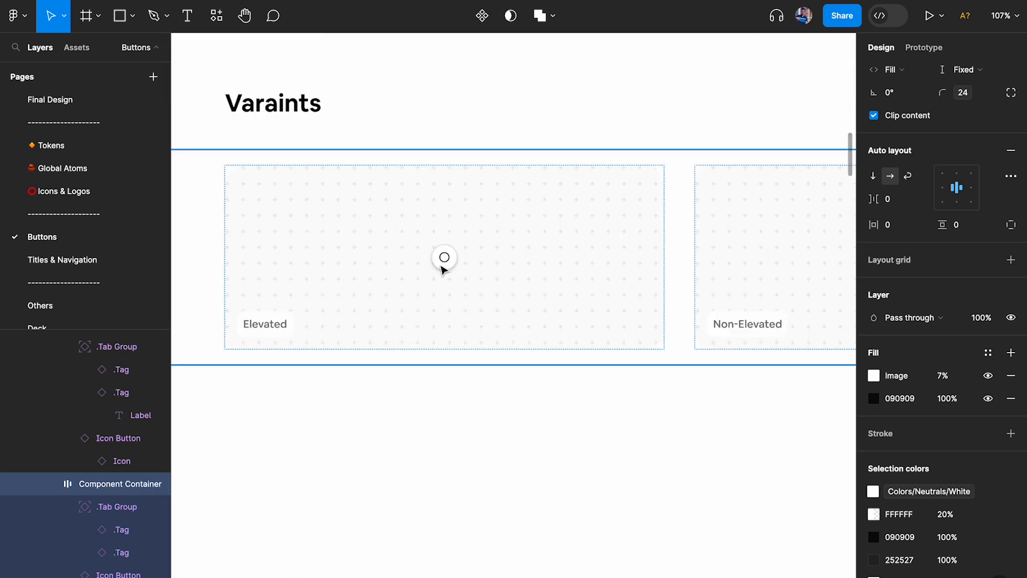
click(487, 277)
click(444, 261)
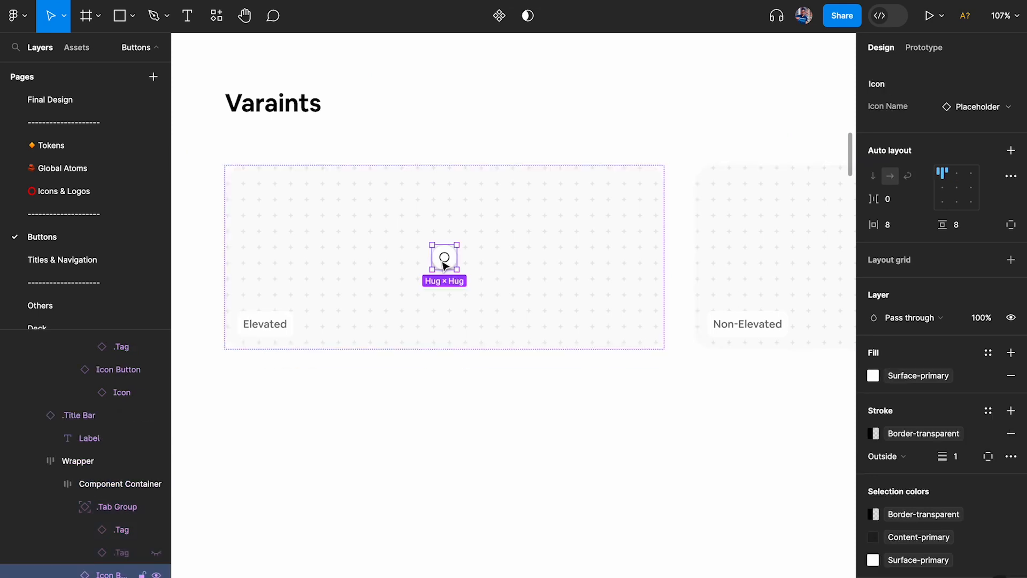
scroll(975, 442, down, 2)
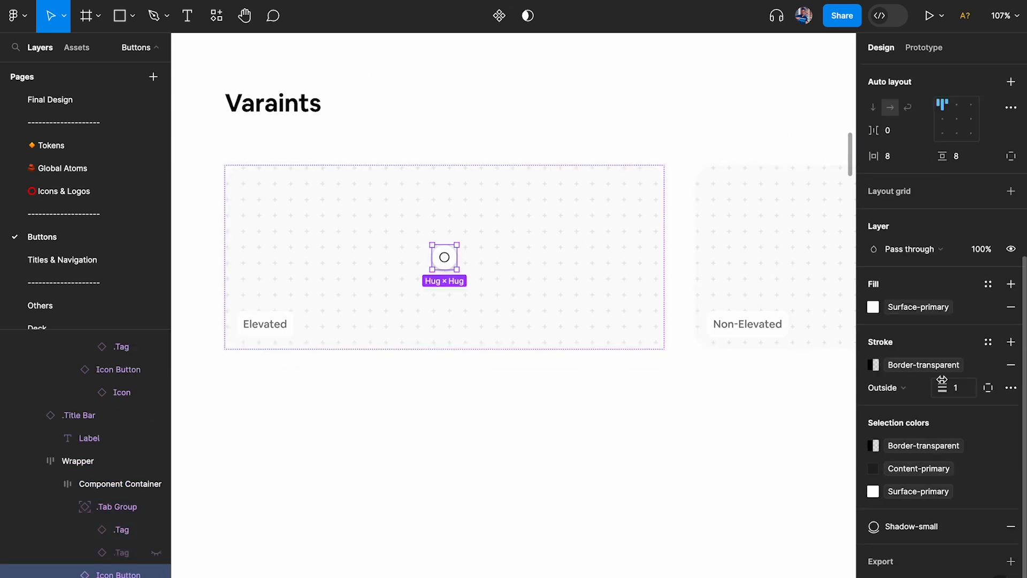
scroll(650, 348, right, 5)
click(557, 284)
click(533, 277)
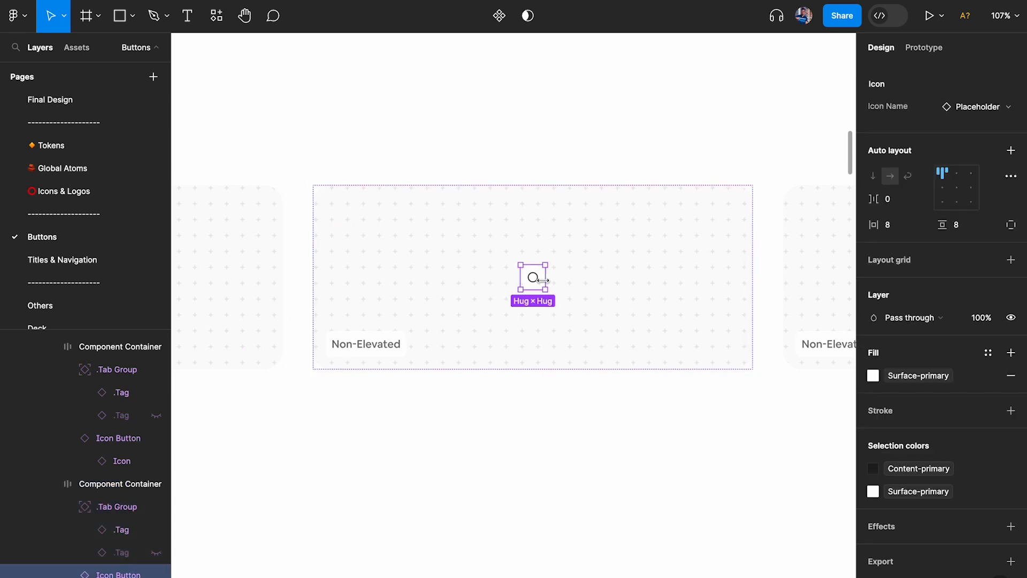
Inspect the properties of the No background icon button variant, and review the complete Icon Button sheet
scroll(770, 370, right, 5)
click(683, 305)
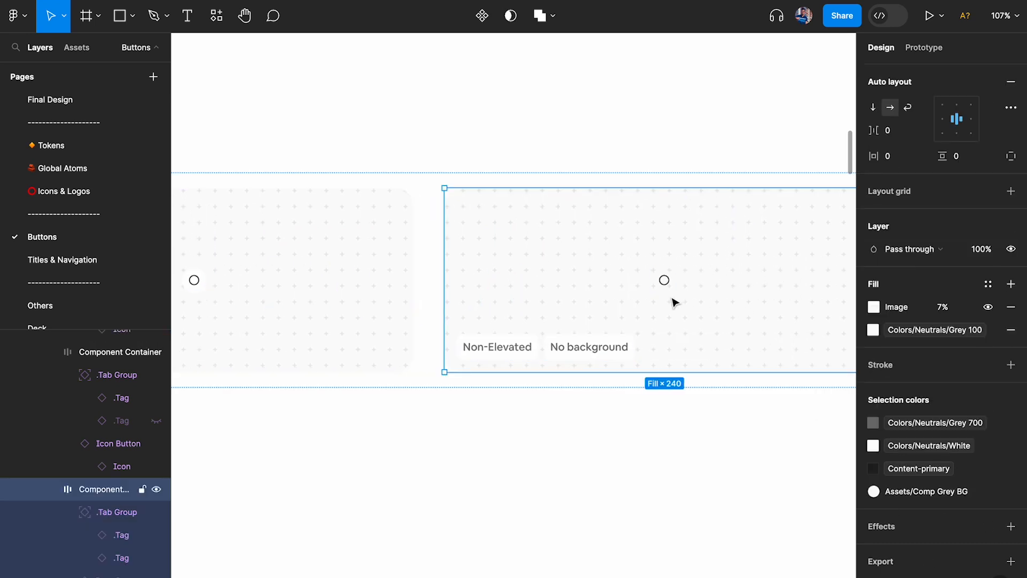
click(664, 289)
scroll(665, 282, up, 5)
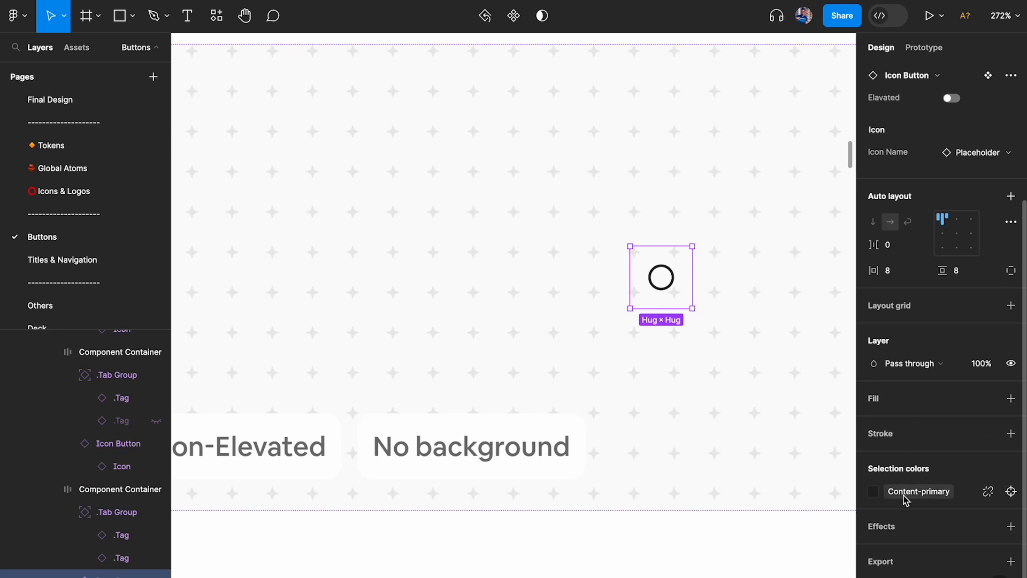
scroll(588, 369, down, 10)
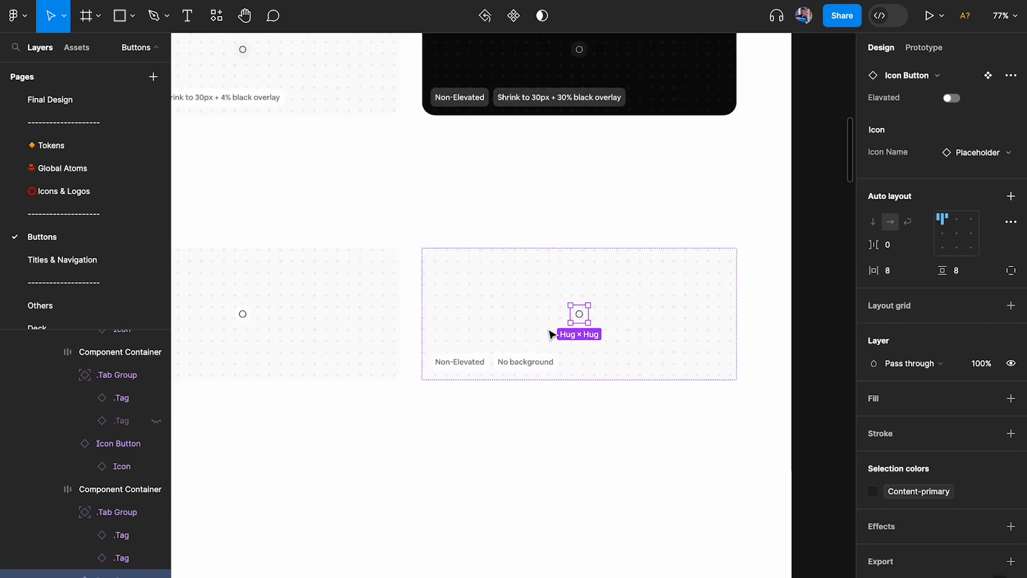
scroll(567, 331, down, 2)
click(756, 268)
scroll(644, 263, up, 2)
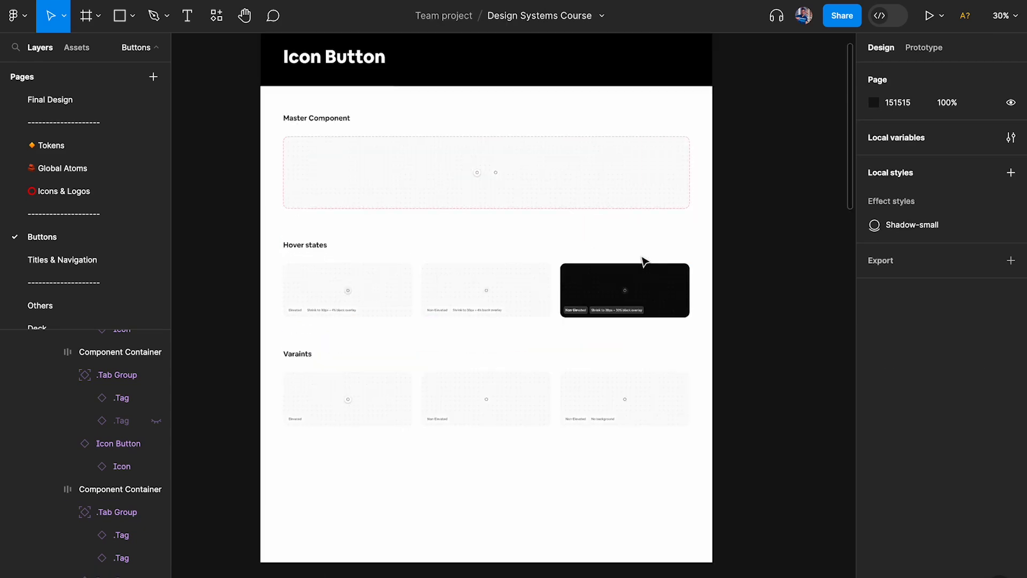
scroll(641, 257, up, 1)
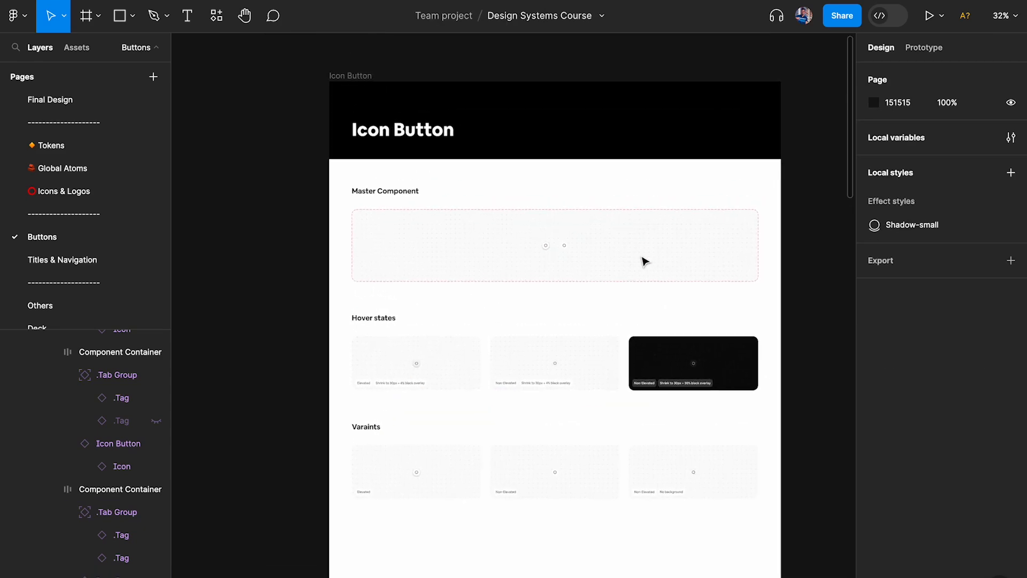
On the Titles & Navigation page, apply the Surface-primary token to the fill of both Navigation Bar master variants
click(62, 259)
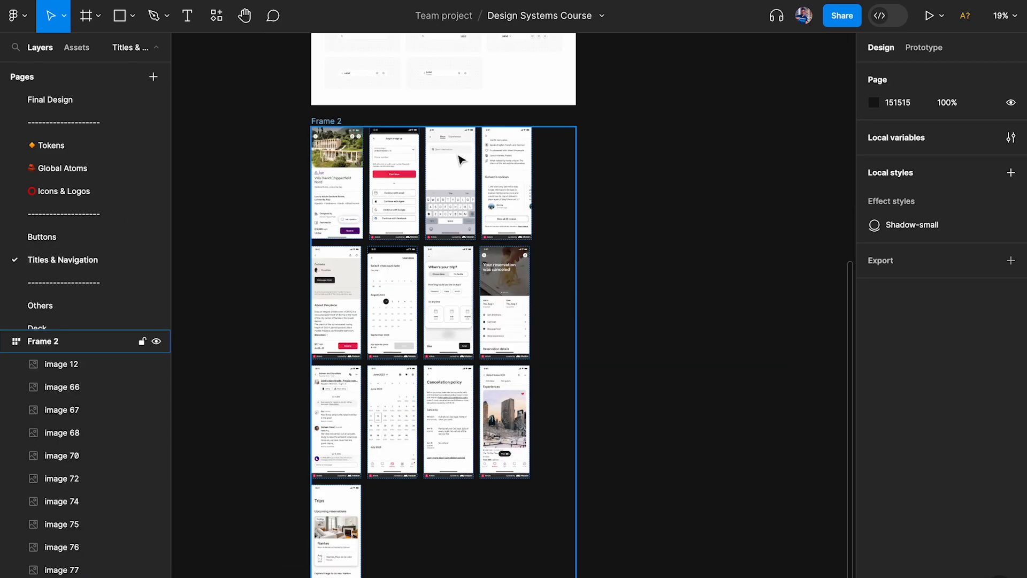
scroll(407, 131, up, 5)
scroll(427, 179, up, 15)
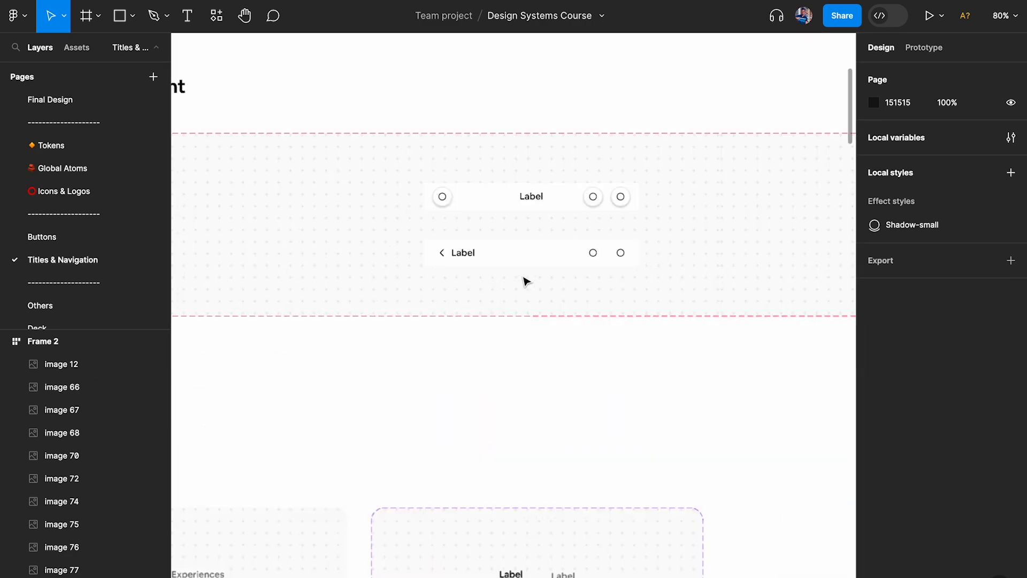
click(597, 126)
shift+click(752, 223)
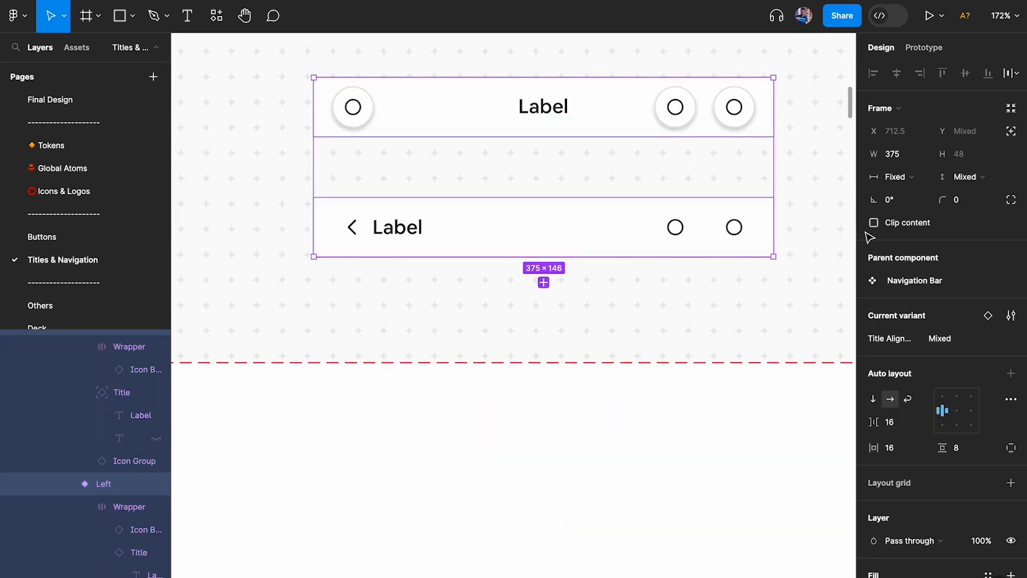
scroll(950, 318, down, 5)
click(988, 261)
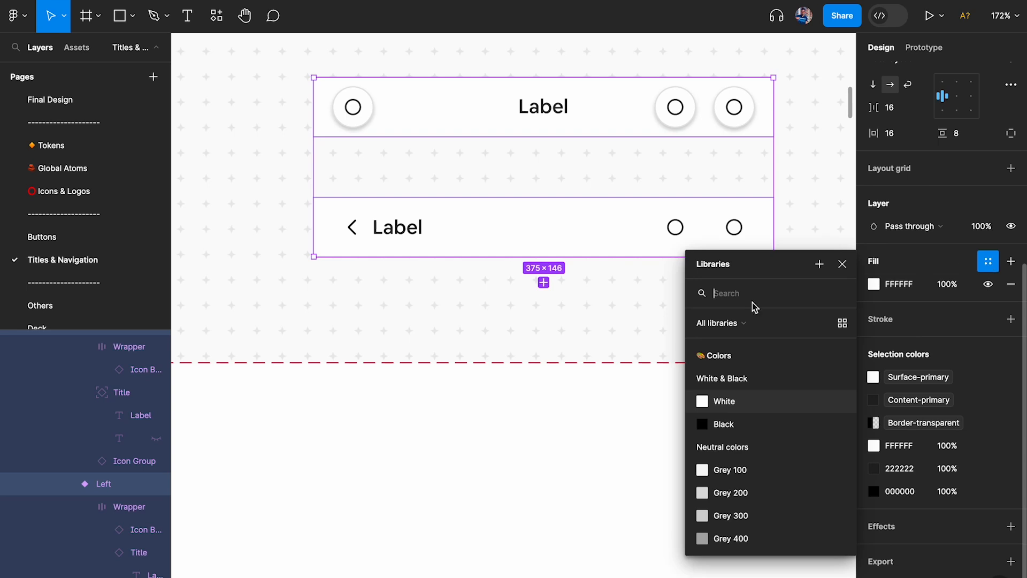
scroll(731, 455, down, 5)
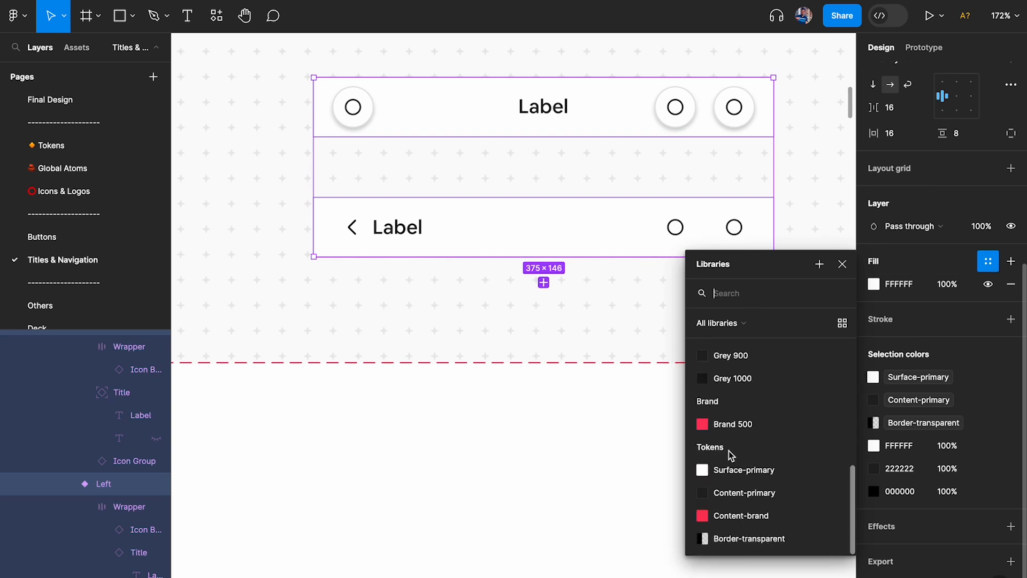
click(747, 471)
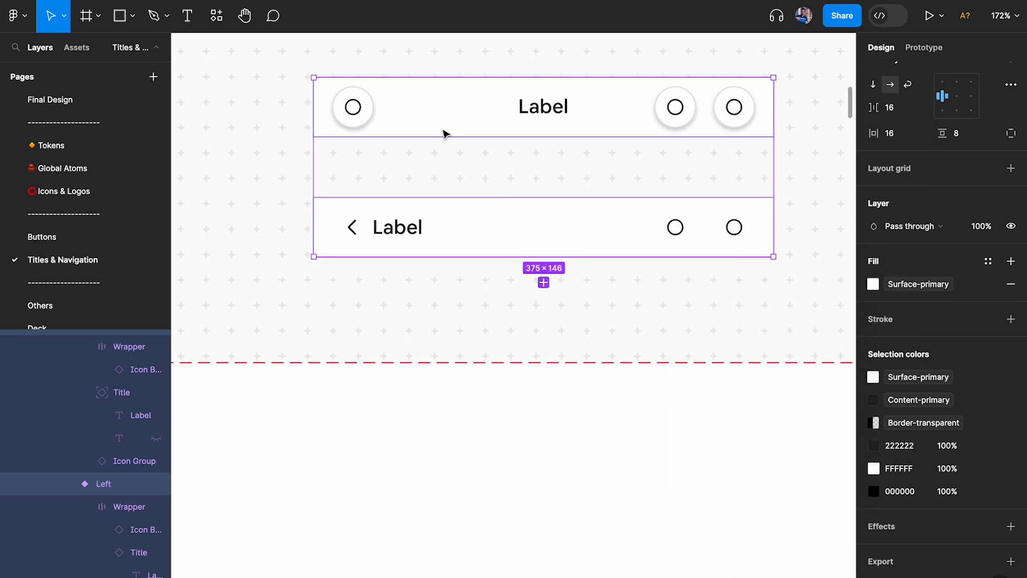
Inspect the properties of the icon button, label text and Title instance in the centered navigation bar
double_click(542, 110)
click(439, 117)
click(352, 108)
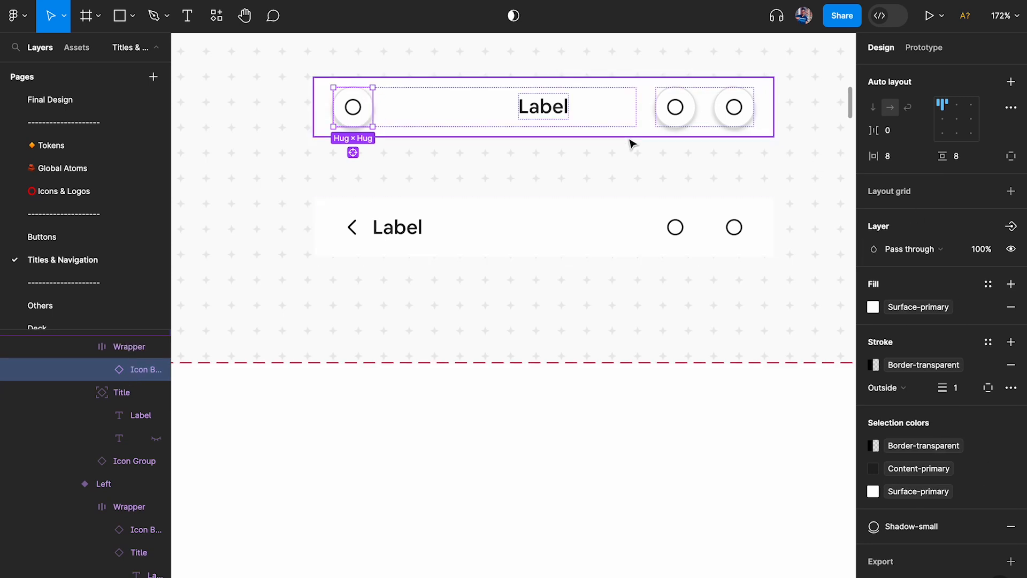
double_click(553, 110)
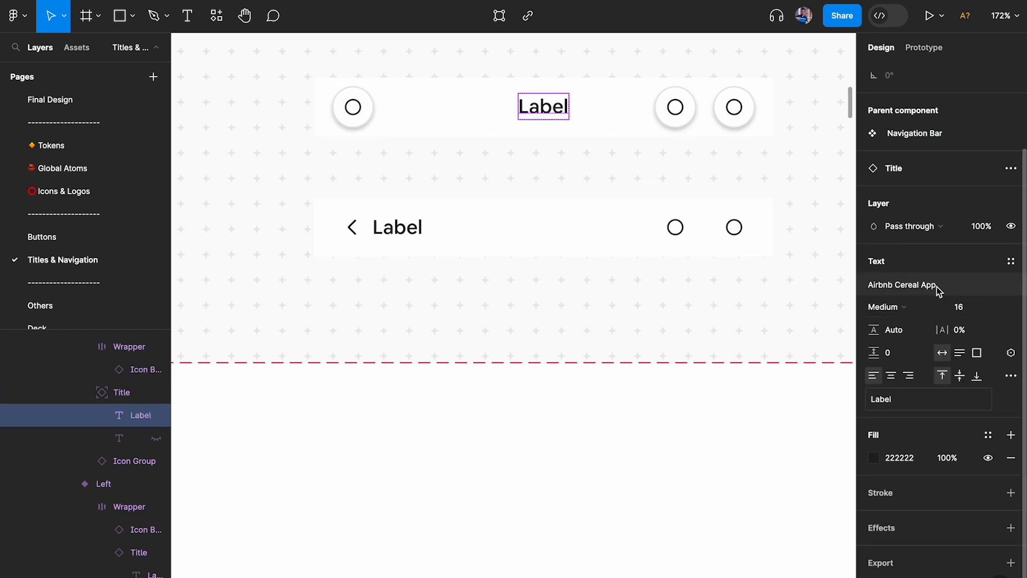
click(122, 393)
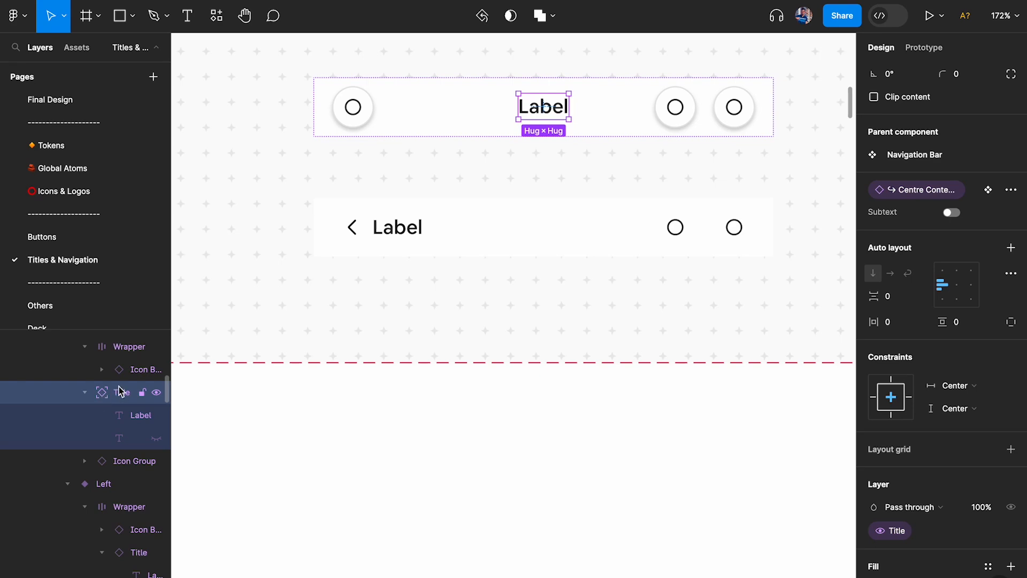
Apply the Content-primary token to the text fill of the active Tab variant's label
scroll(367, 348, down, 5)
scroll(367, 348, down, 5)
scroll(366, 348, left, 3)
scroll(365, 302, up, 4)
scroll(363, 302, up, 3)
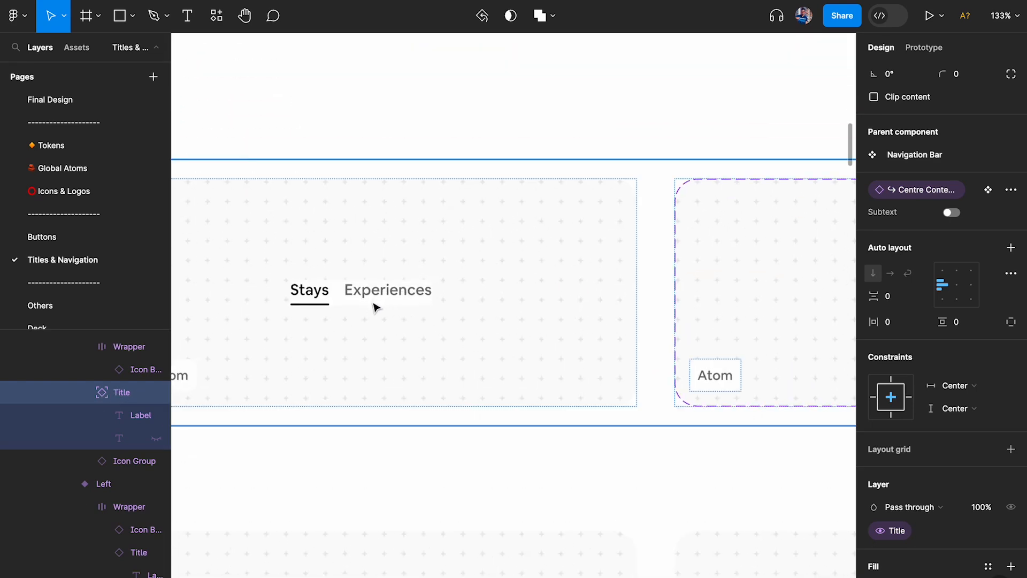
scroll(608, 278, right, 6)
scroll(669, 278, up, 4)
click(668, 279)
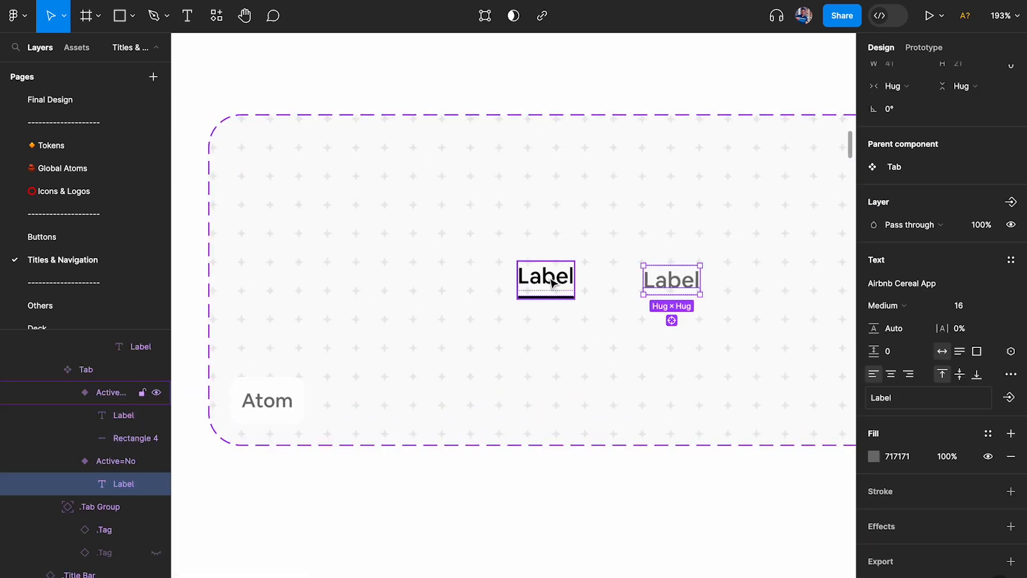
click(552, 282)
click(989, 433)
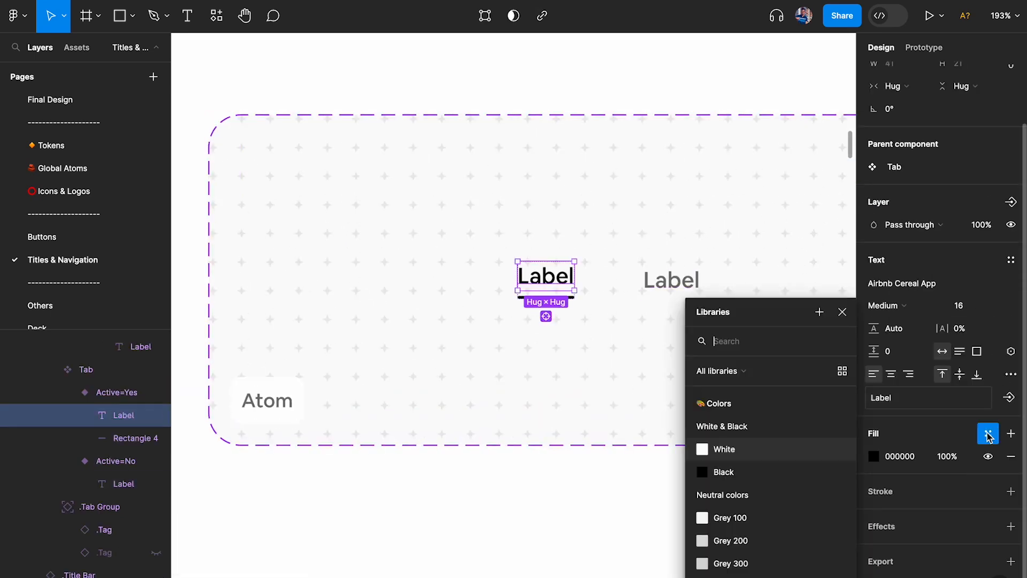
scroll(759, 460, down, 5)
click(756, 541)
Review the color tokens available for the fill of the underline in the active Tab variant
scroll(641, 289, up, 5)
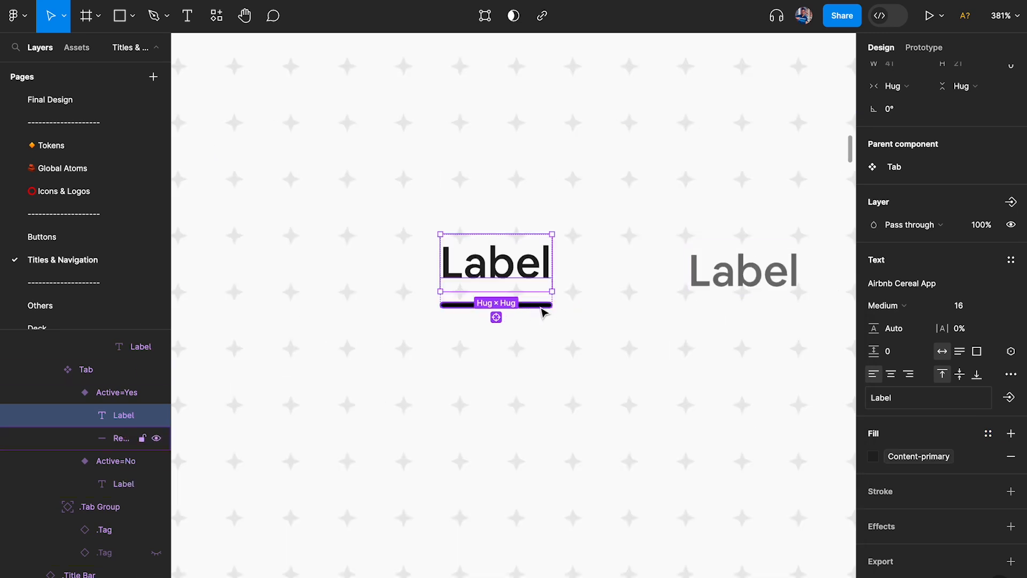
click(535, 306)
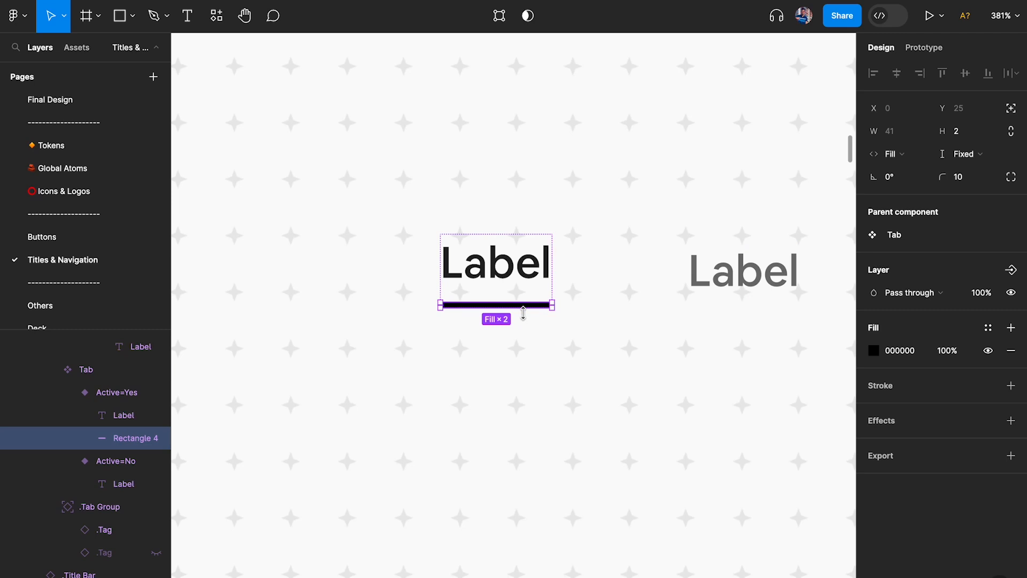
click(988, 327)
scroll(719, 451, down, 5)
scroll(719, 451, down, 2)
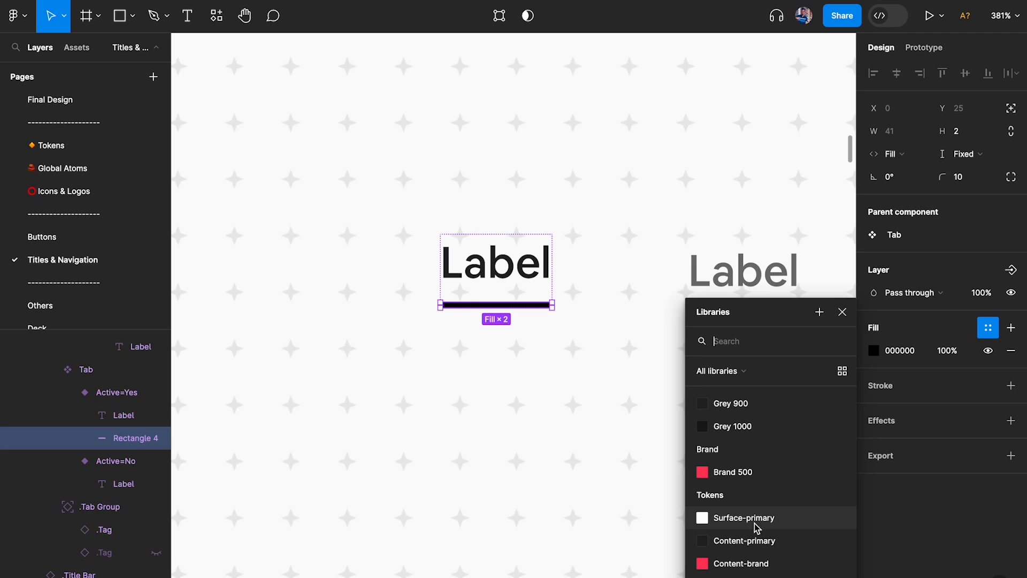
click(669, 169)
Add a color variable named Surface-inverted to the Tokens collection and rename the value column to Light mode
click(1010, 137)
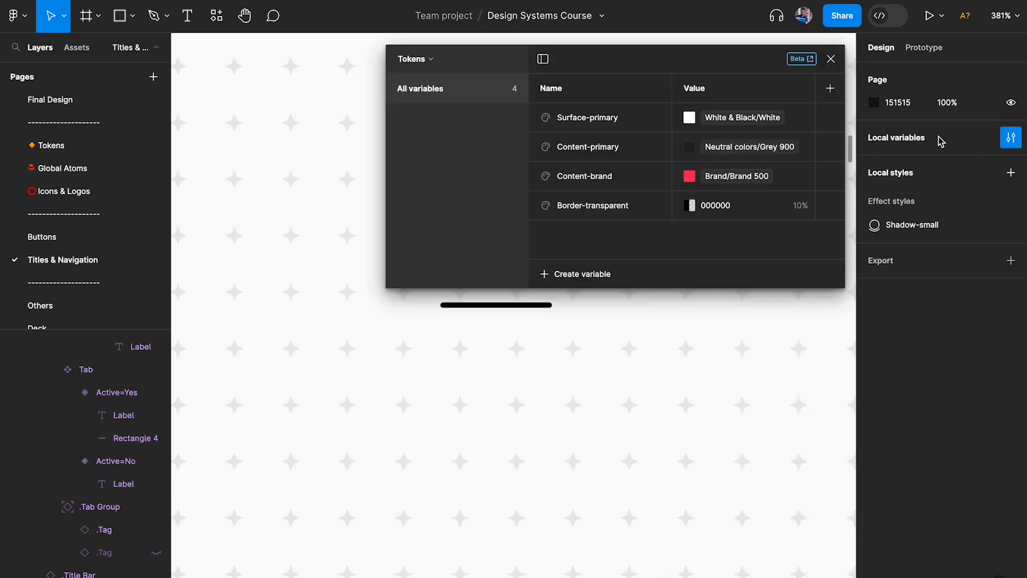
click(583, 277)
click(587, 300)
text(Surface-)
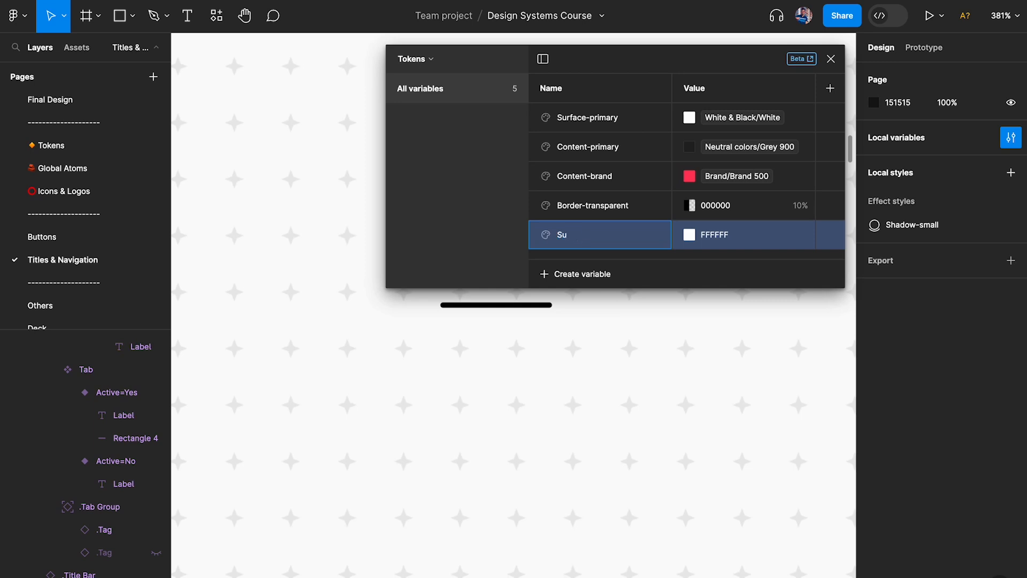
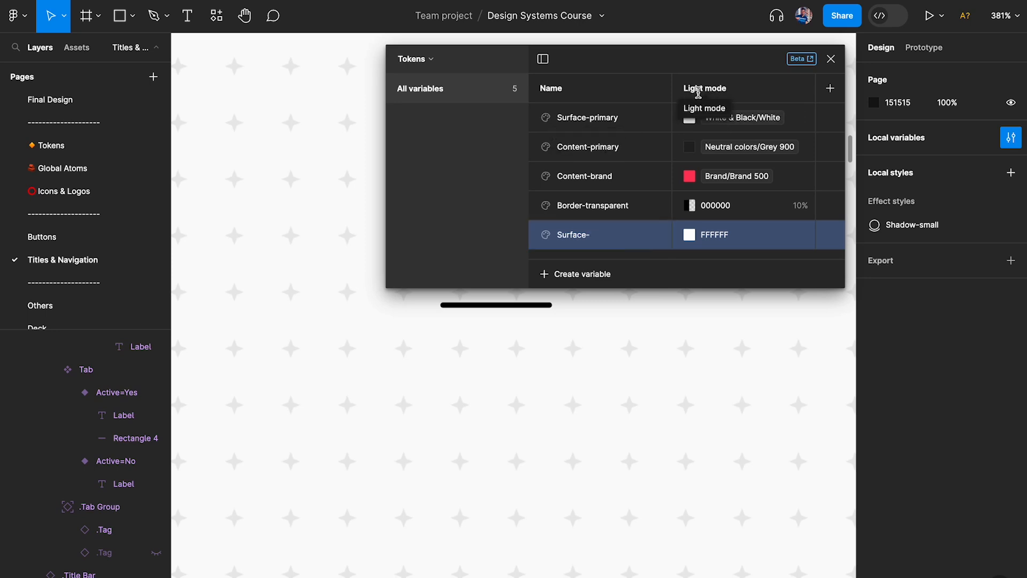
double_click(575, 235)
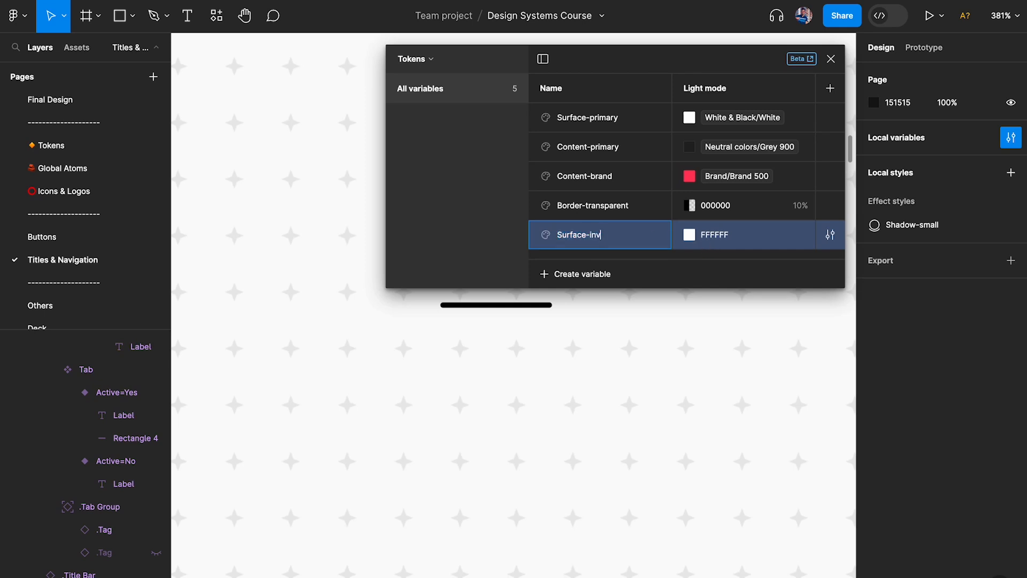
Link the Surface-inverted token's Light mode value to Neutral colors/Grey 900 and close the variables window
click(690, 235)
click(762, 237)
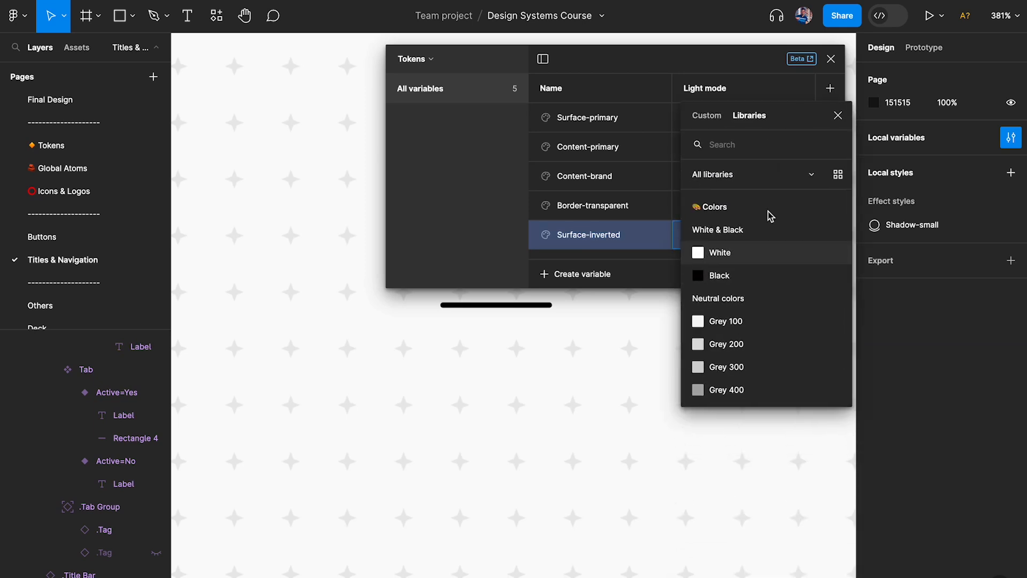
scroll(756, 320, down, 5)
scroll(743, 289, up, 3)
click(735, 283)
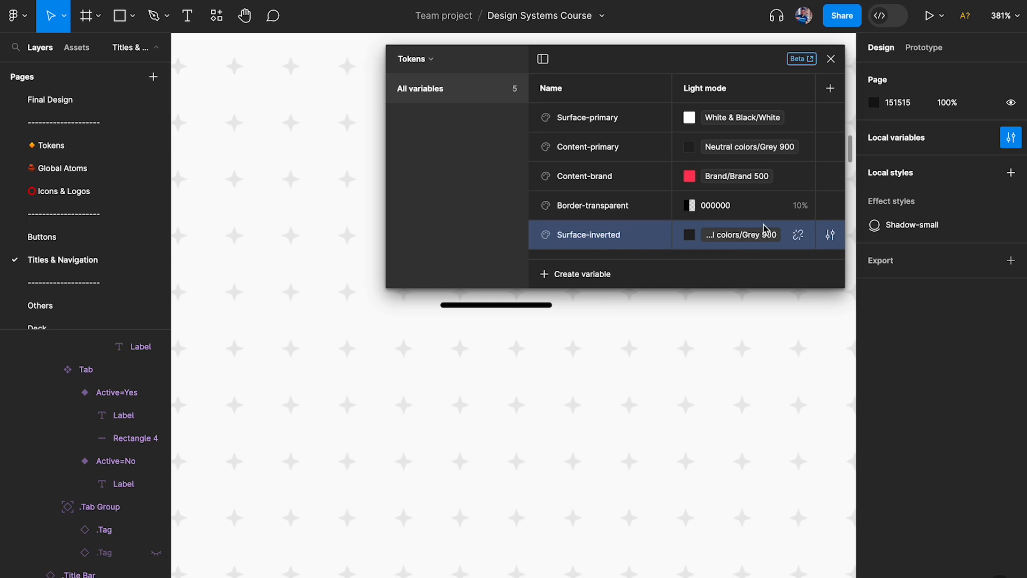
click(830, 59)
Apply the Surface-inverted token to the fill of the active tab's underline rectangle
click(527, 305)
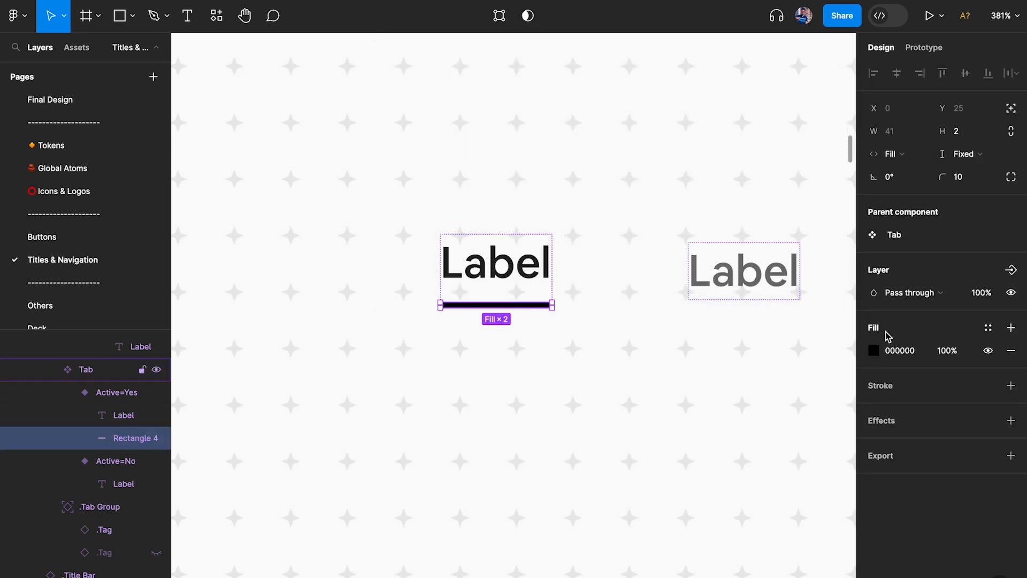
click(988, 328)
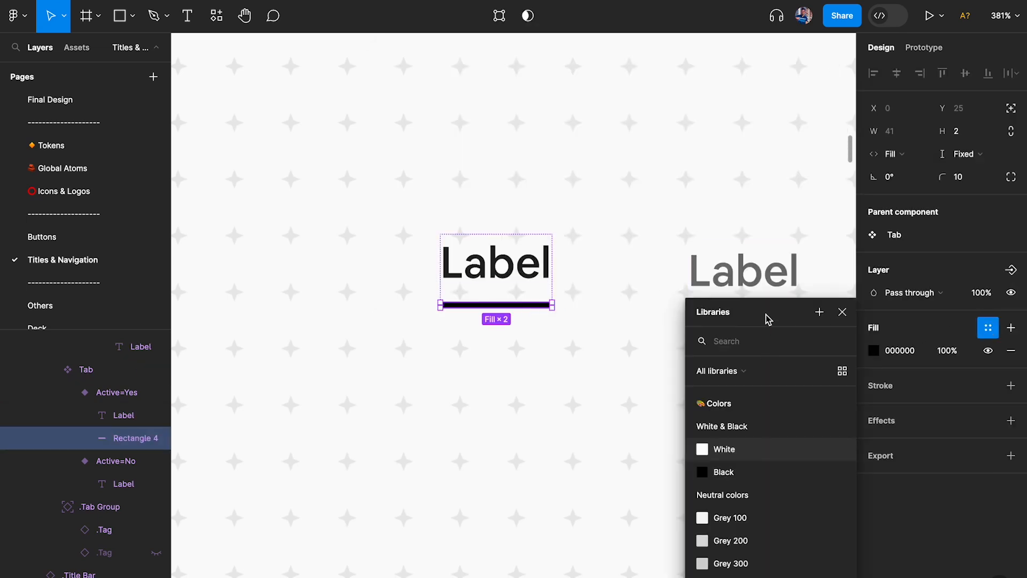
scroll(770, 383, down, 5)
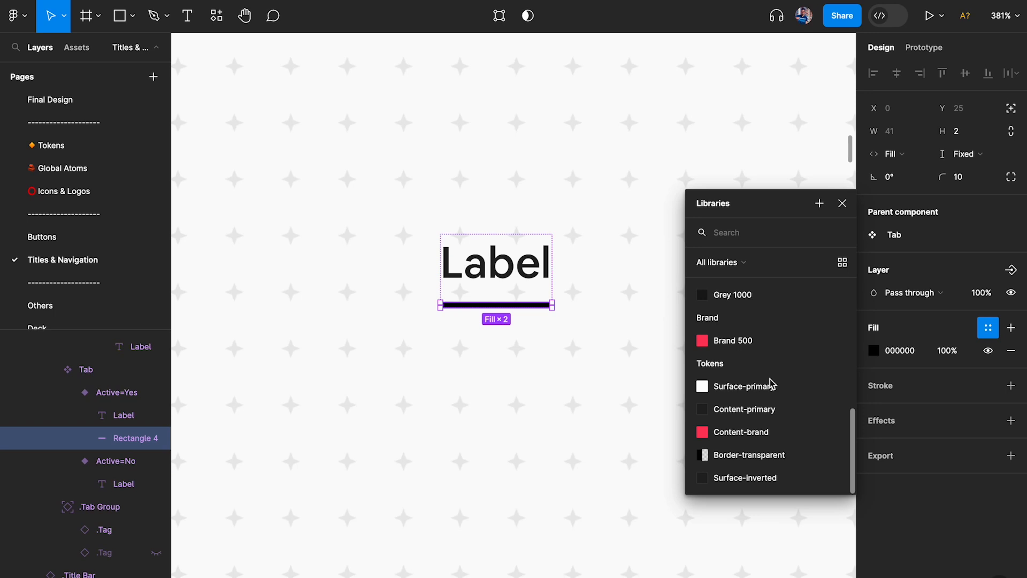
click(732, 478)
Inspect the fills of the active tab's label and underline and of the inactive tab's label
click(540, 282)
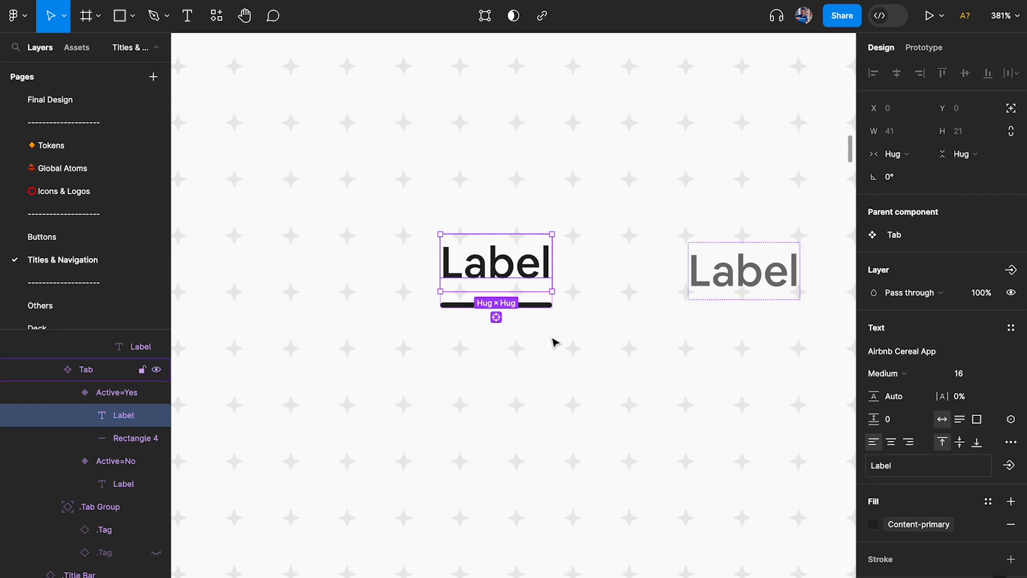
click(528, 307)
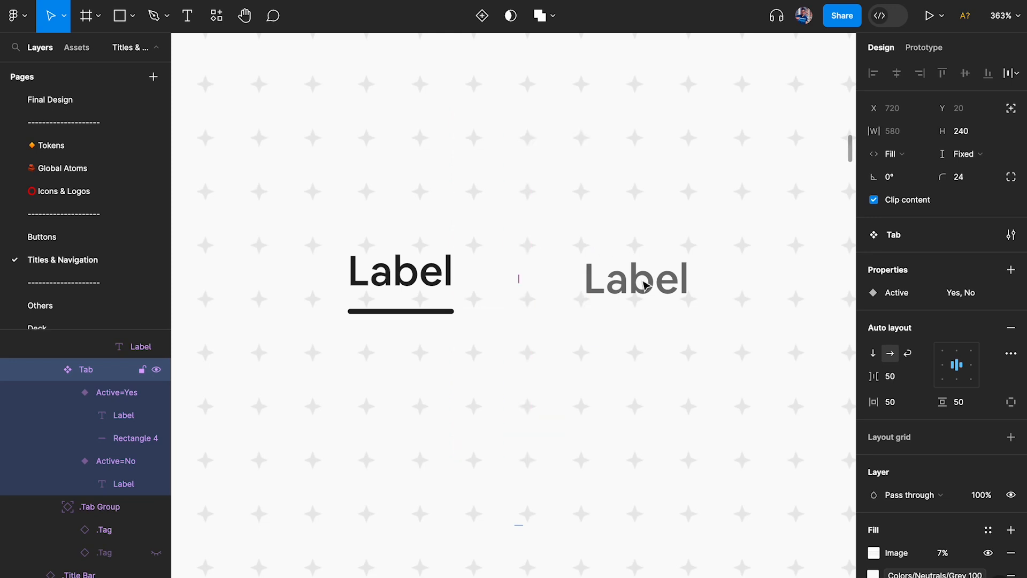
super+click(664, 283)
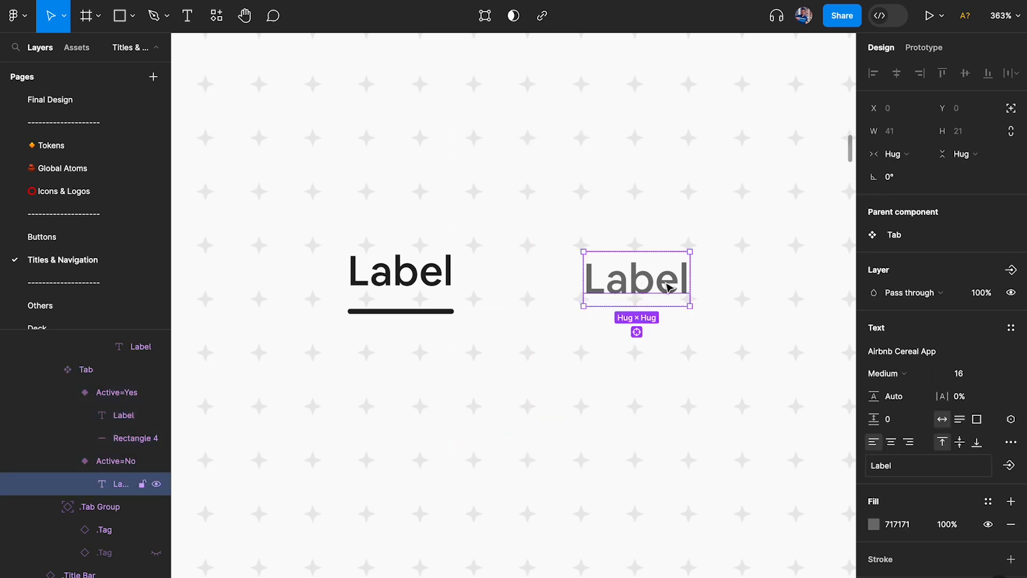
scroll(924, 467, down, 2)
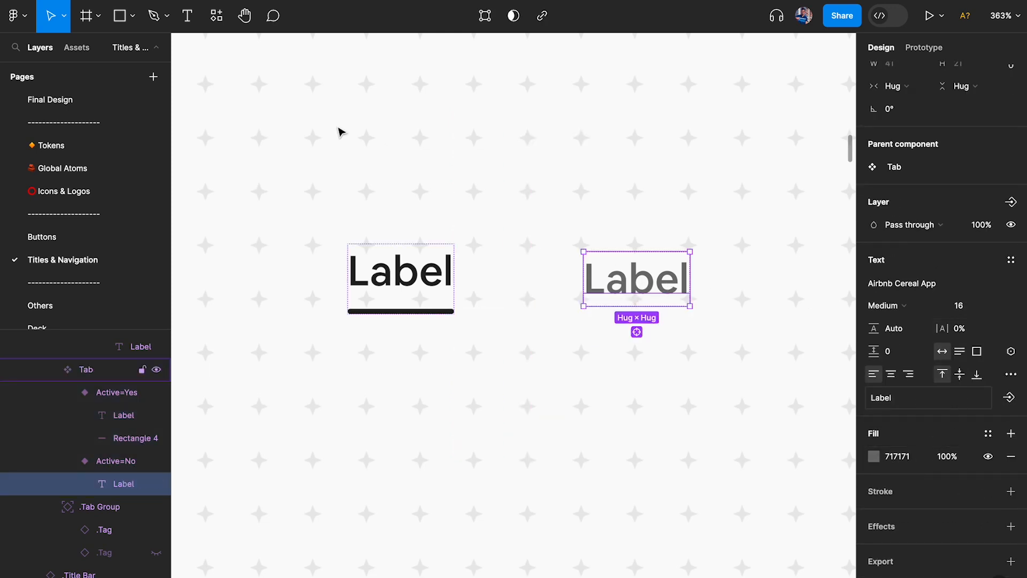
scroll(1016, 237, up, 2)
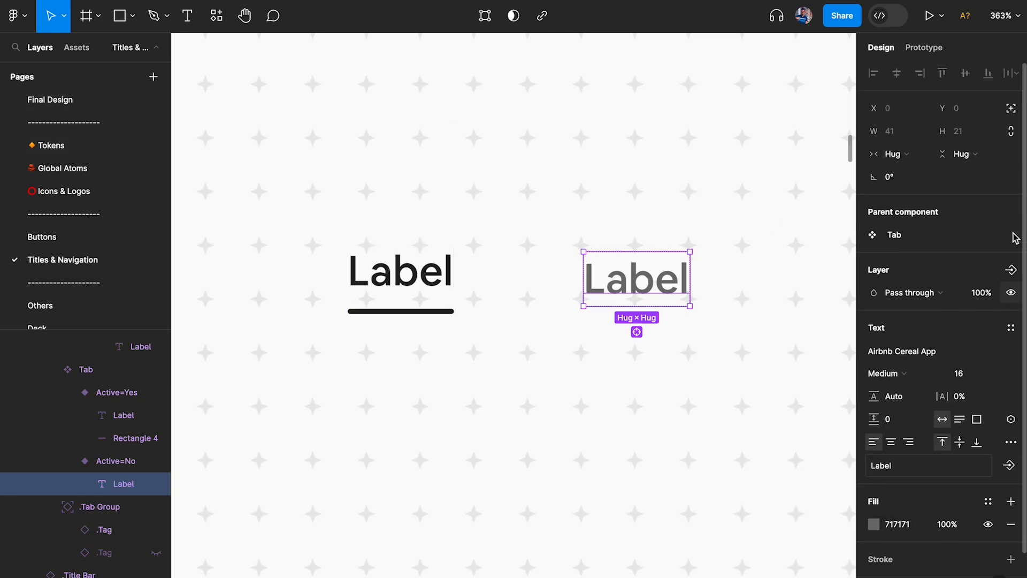
Check the Colors variable collection for the grey that matches the inactive tab label's fill
key(Escape)
click(1010, 138)
click(421, 60)
click(399, 118)
click(415, 60)
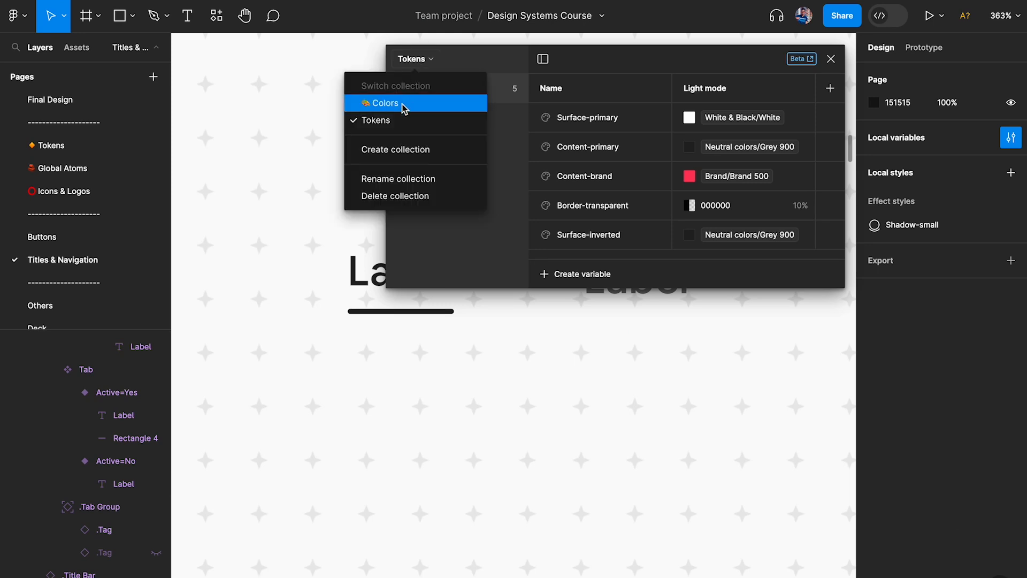
click(405, 103)
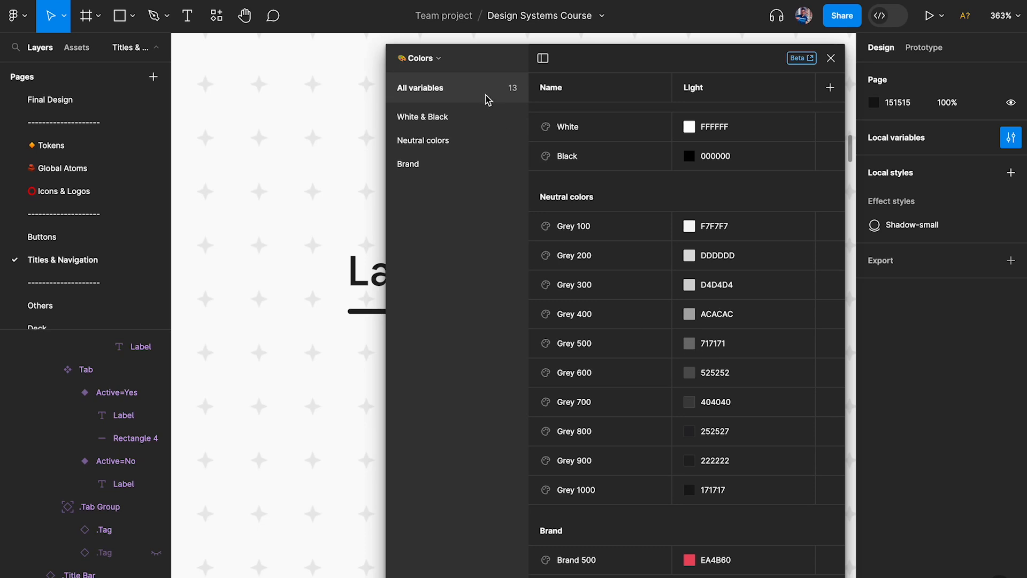
Add a color variable named Content-secondary to the Tokens collection
click(420, 60)
click(416, 121)
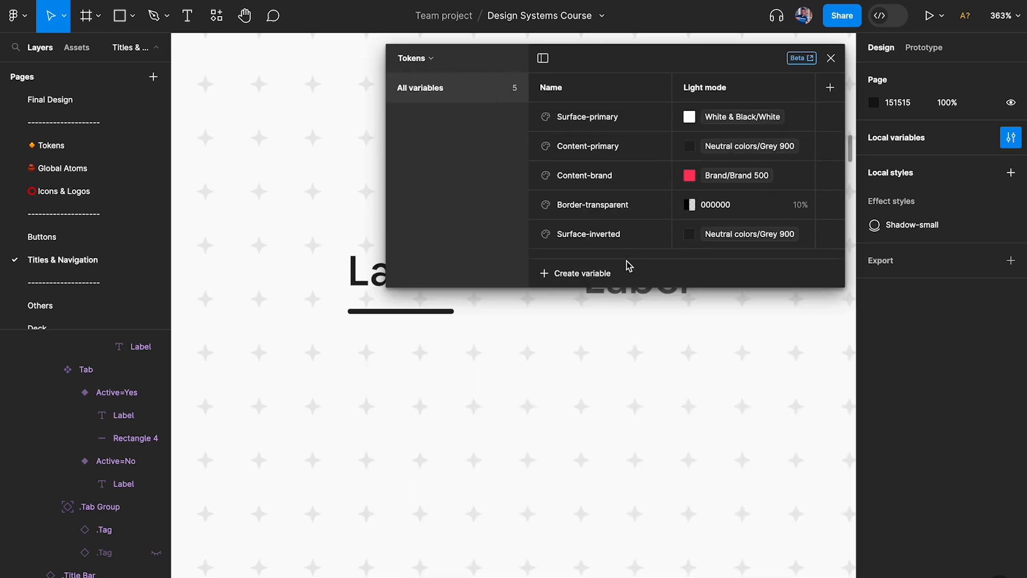
click(595, 271)
click(596, 304)
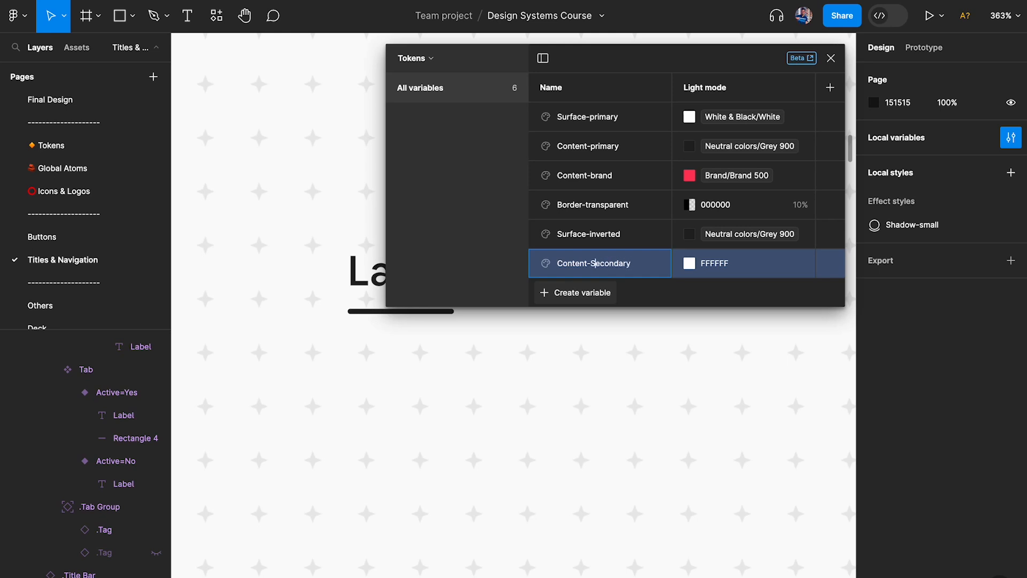
Reorder the tokens so Content-secondary follows Content-primary and Surface-inverted follows Surface-primary
drag(603, 271, 602, 166)
drag(596, 263, 597, 132)
click(612, 119)
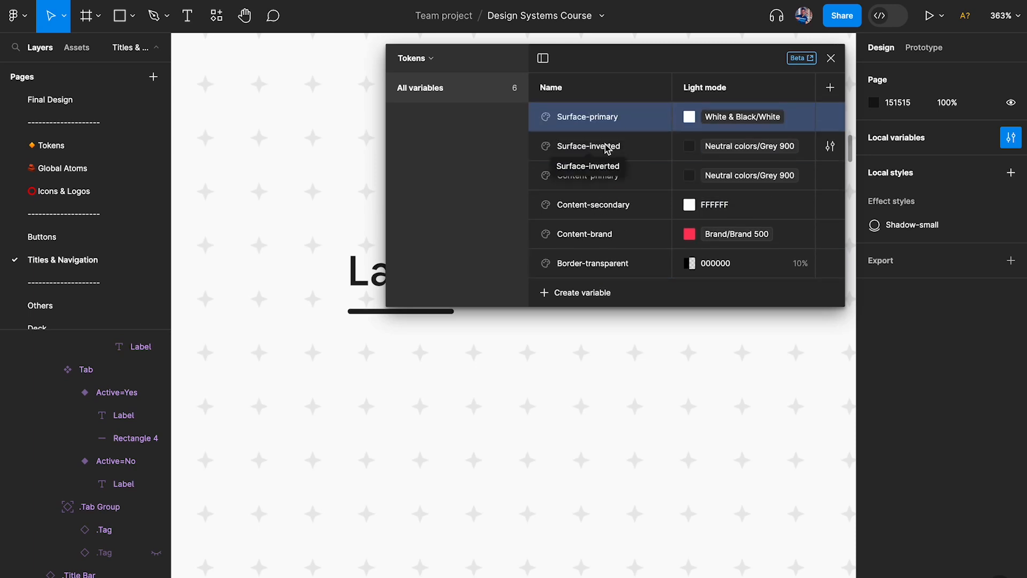
click(604, 143)
click(635, 176)
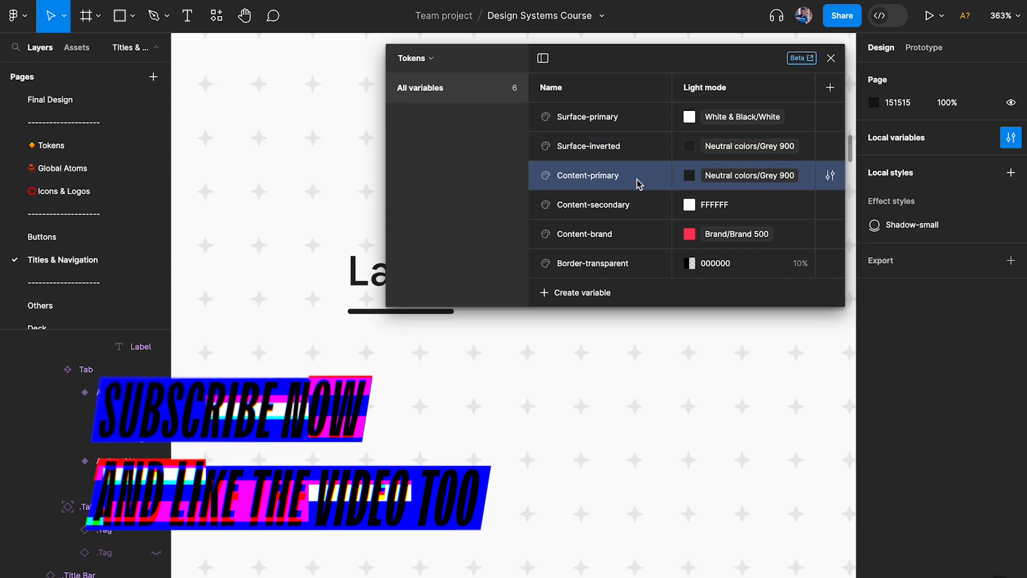
Link the Content-secondary token's light mode value to the library color Neutral colors/Grey 500
click(638, 207)
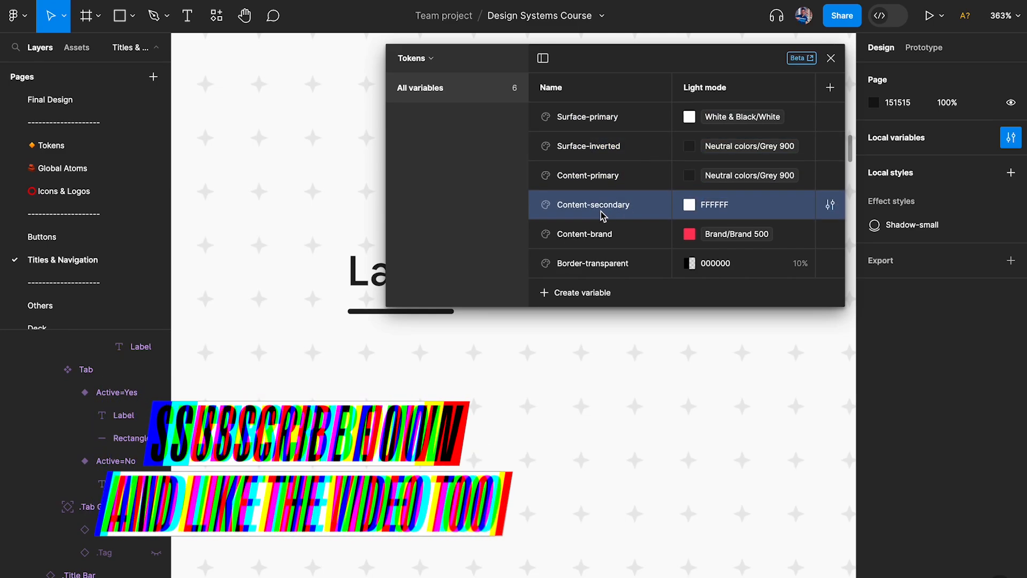
click(689, 206)
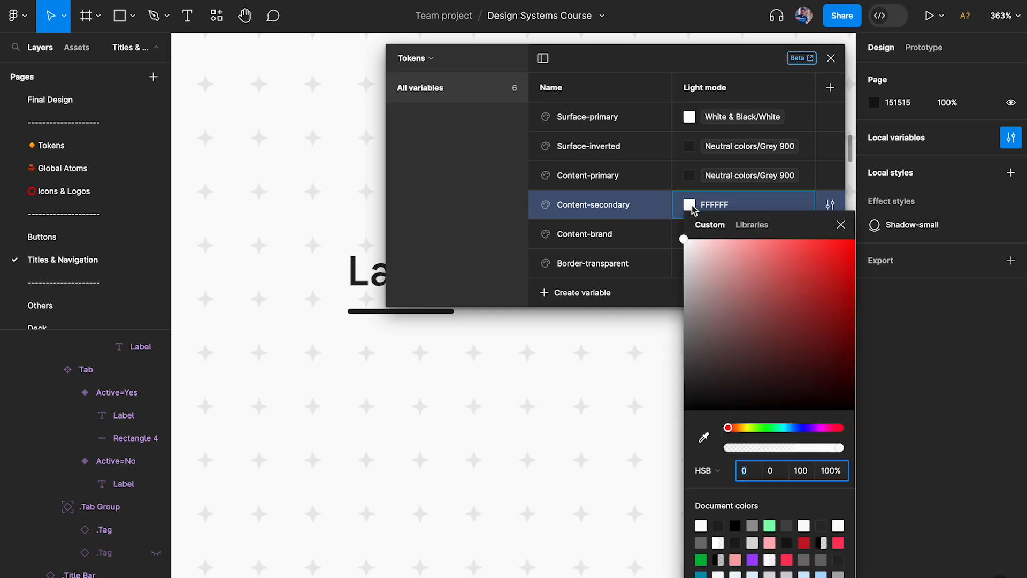
click(752, 224)
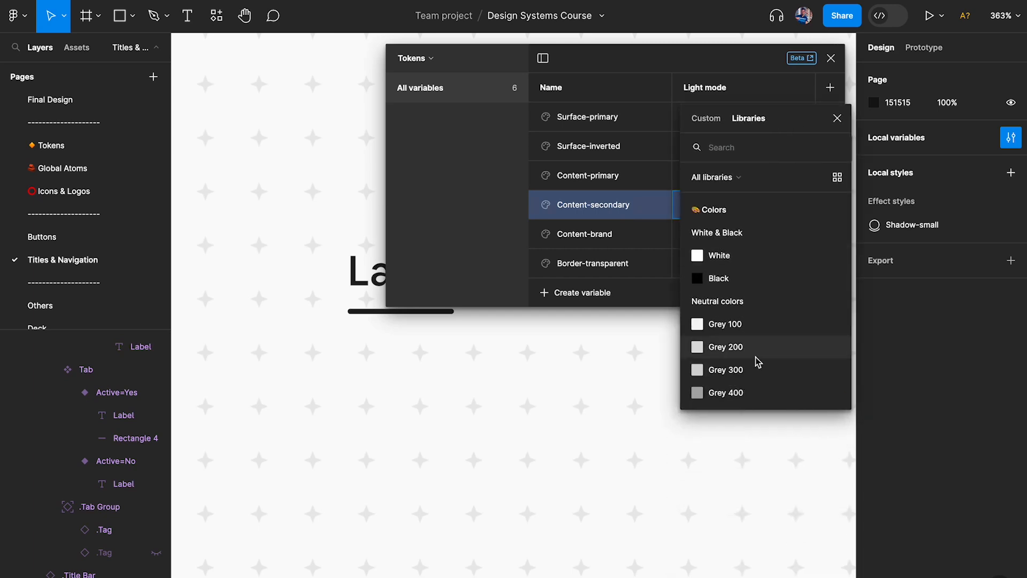
scroll(758, 357, down, 2)
click(732, 320)
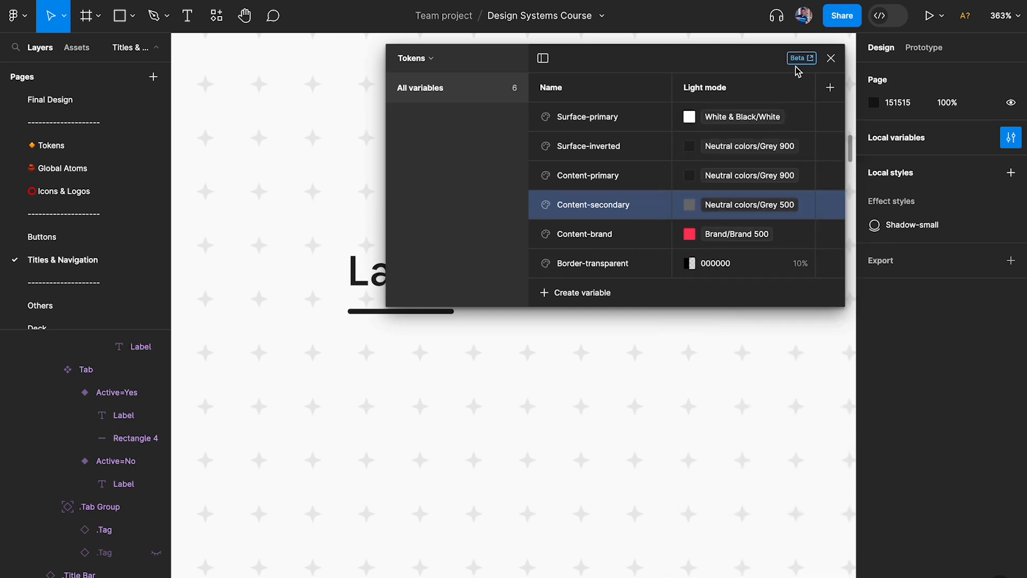
click(831, 58)
Apply the Content-secondary token to the fill of the inactive tab's label
click(626, 271)
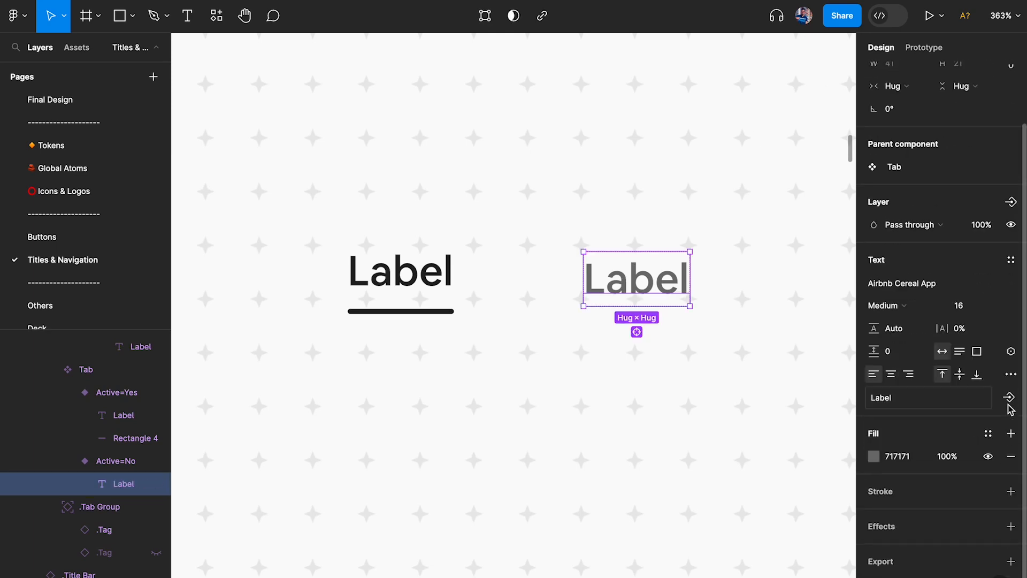
click(987, 433)
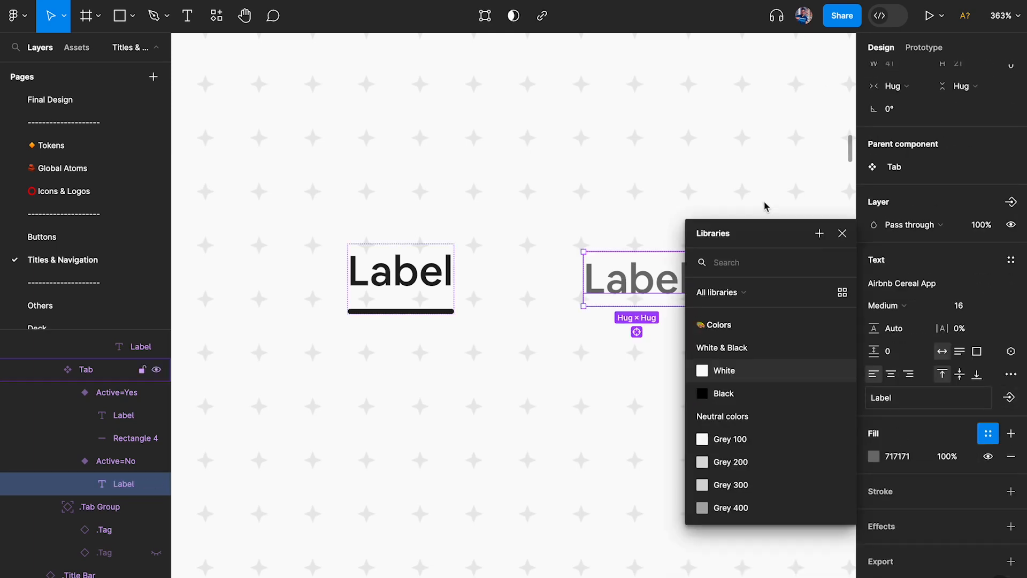
scroll(770, 433, down, 5)
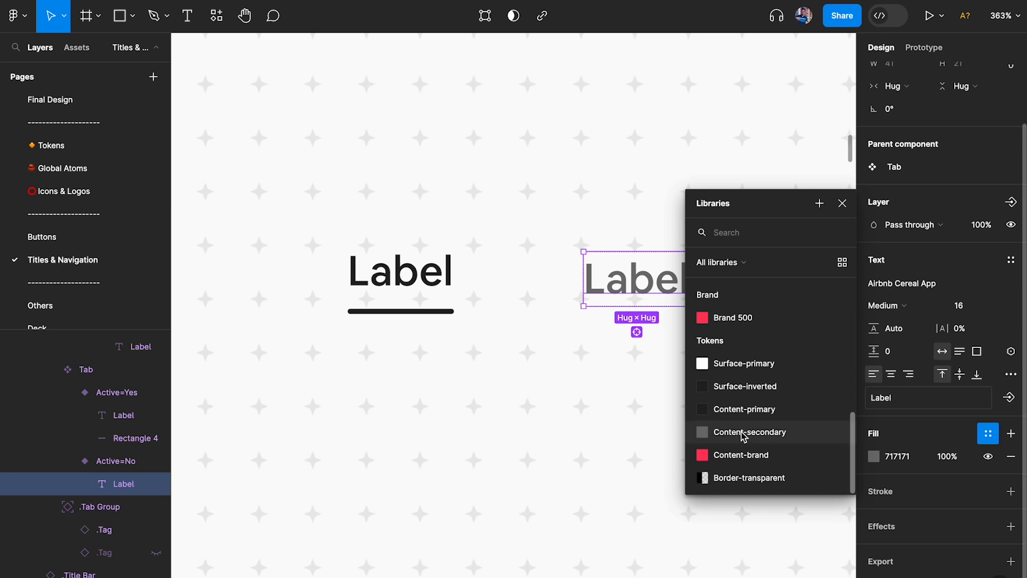
click(773, 435)
Remove the white fill from the Tabs master component containing Stays and Experiences
scroll(610, 263, down, 5)
scroll(608, 264, down, 2)
scroll(608, 263, left, 8)
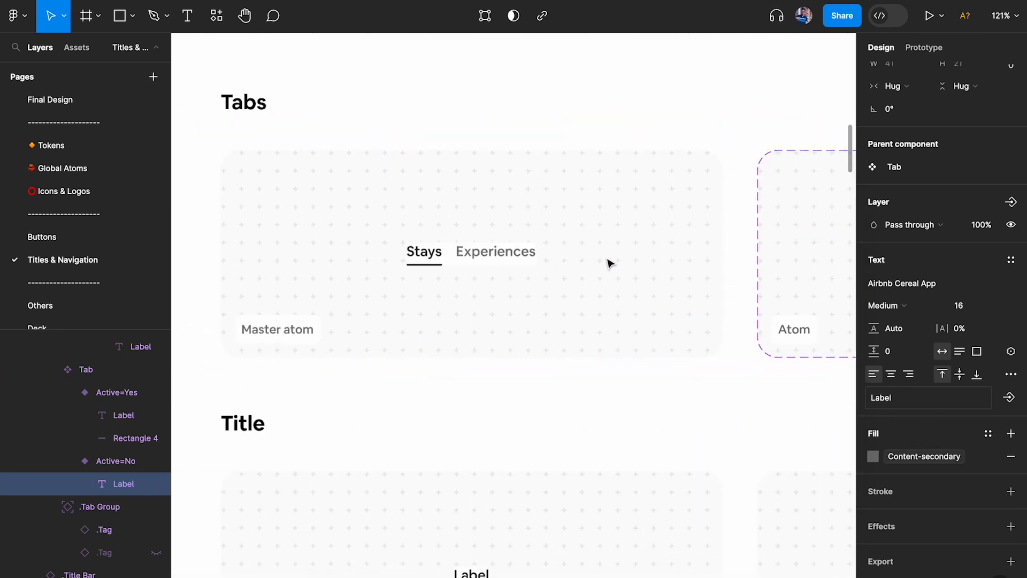
click(468, 263)
scroll(469, 263, up, 4)
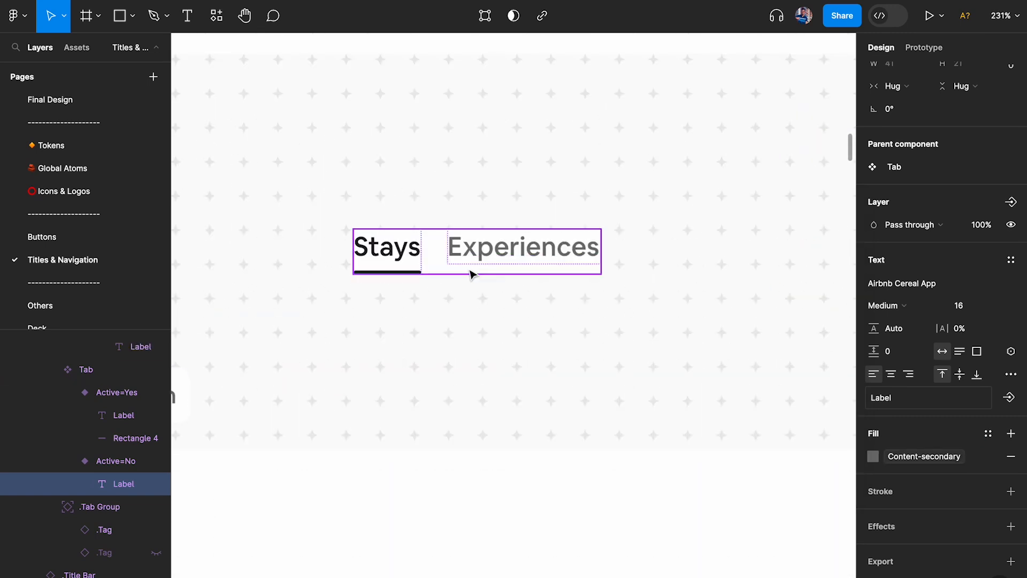
click(1011, 462)
scroll(637, 314, down, 5)
click(637, 314)
Inspect the fills of the Stays and Experiences labels in the Tabs component
scroll(401, 282, up, 5)
super+click(453, 258)
click(369, 248)
scroll(958, 487, down, 1)
super+click(585, 250)
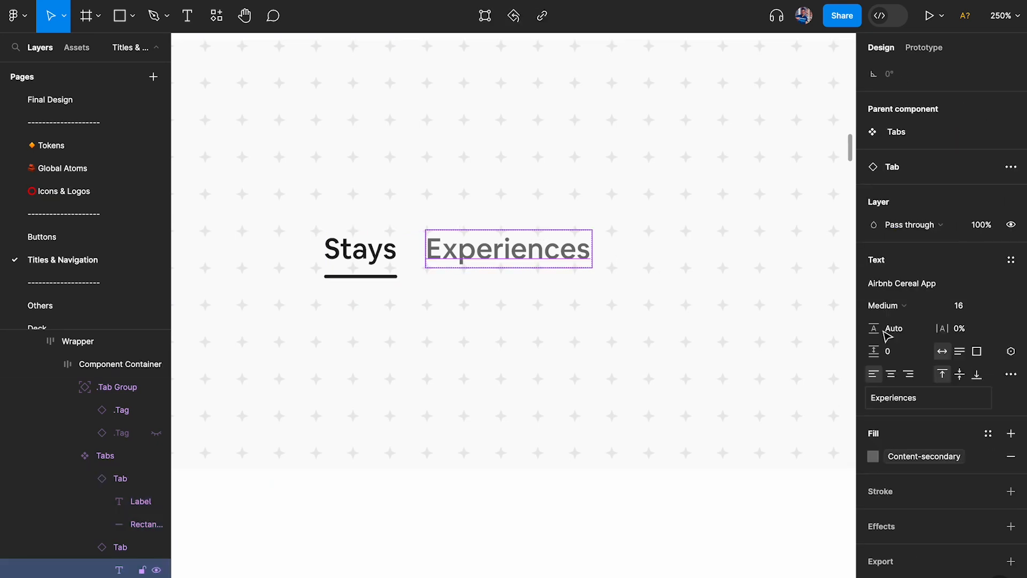
Apply the Content-primary token to the Label text's fill in the Title with subtext example
scroll(762, 358, down, 5)
scroll(762, 357, down, 3)
scroll(762, 358, up, 5)
scroll(761, 357, down, 8)
scroll(761, 357, right, 4)
scroll(762, 357, left, 4)
scroll(468, 353, up, 4)
scroll(428, 297, up, 5)
scroll(470, 383, down, 2)
scroll(468, 353, right, 4)
scroll(468, 353, up, 4)
scroll(428, 307, down, 4)
click(385, 361)
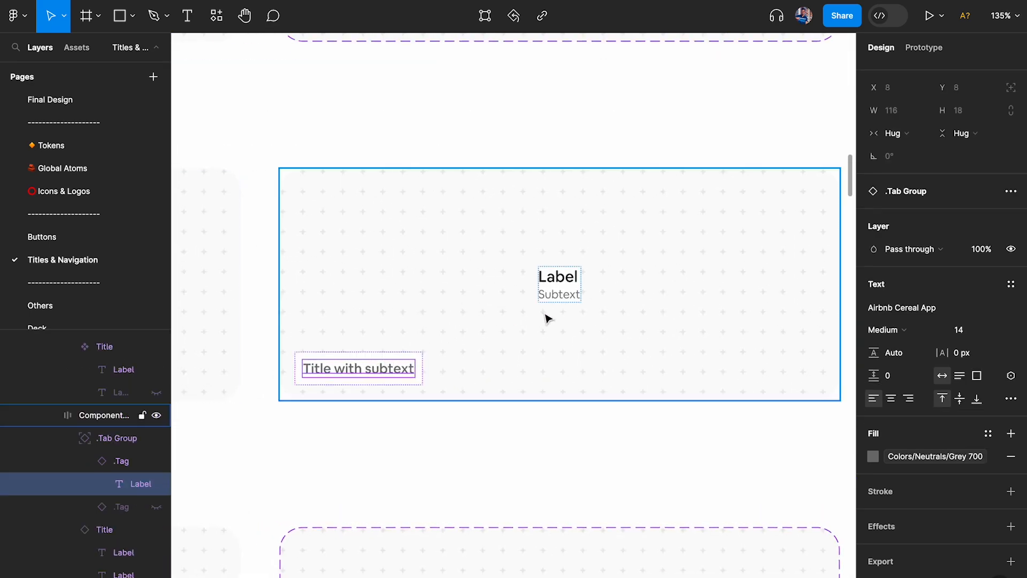
scroll(558, 283, up, 5)
click(557, 278)
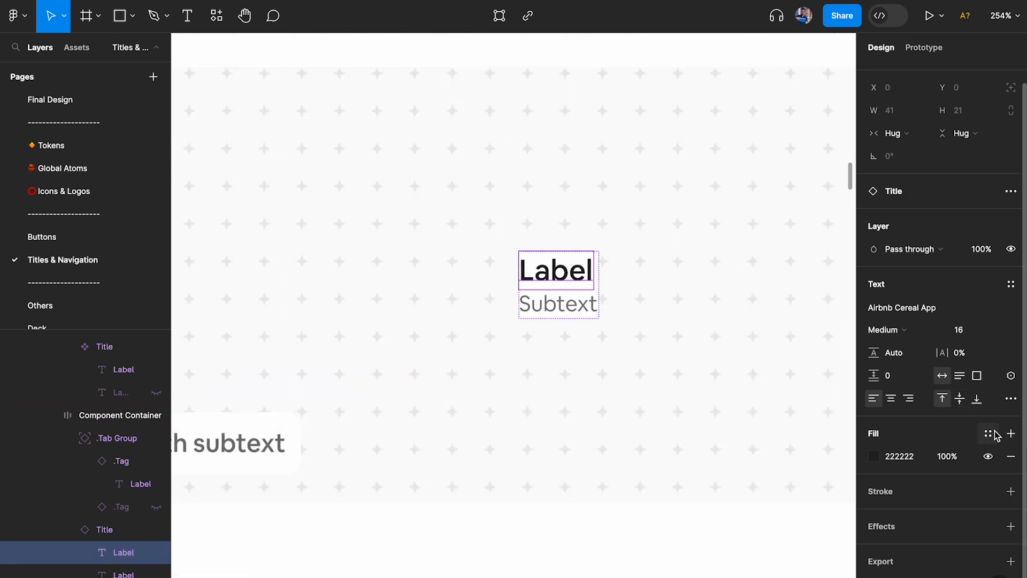
click(994, 434)
text(cont)
click(740, 403)
Apply the Content-secondary token to the fill of the Subtext line in the Title with subtext example
click(547, 303)
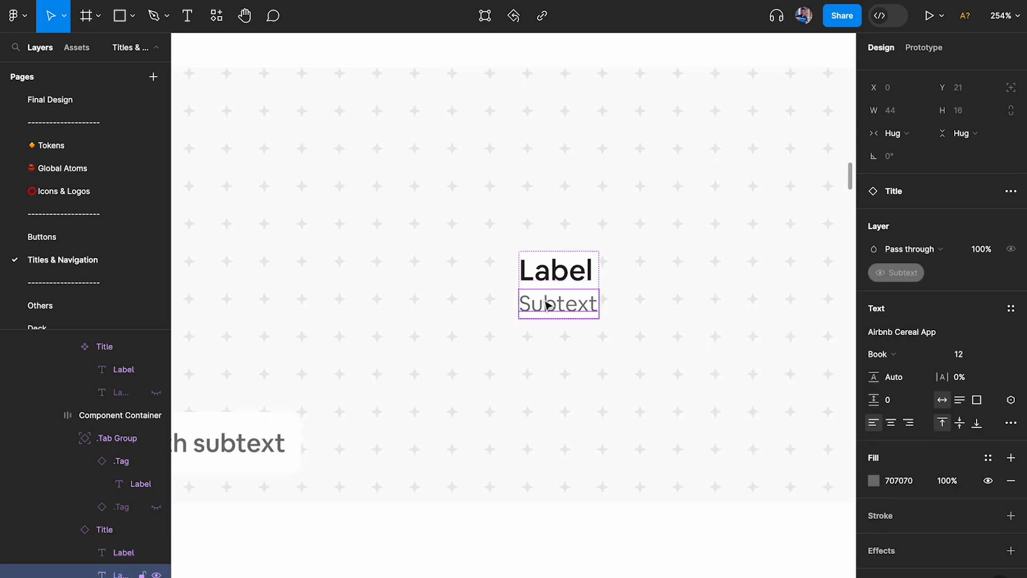
click(988, 458)
text(cont)
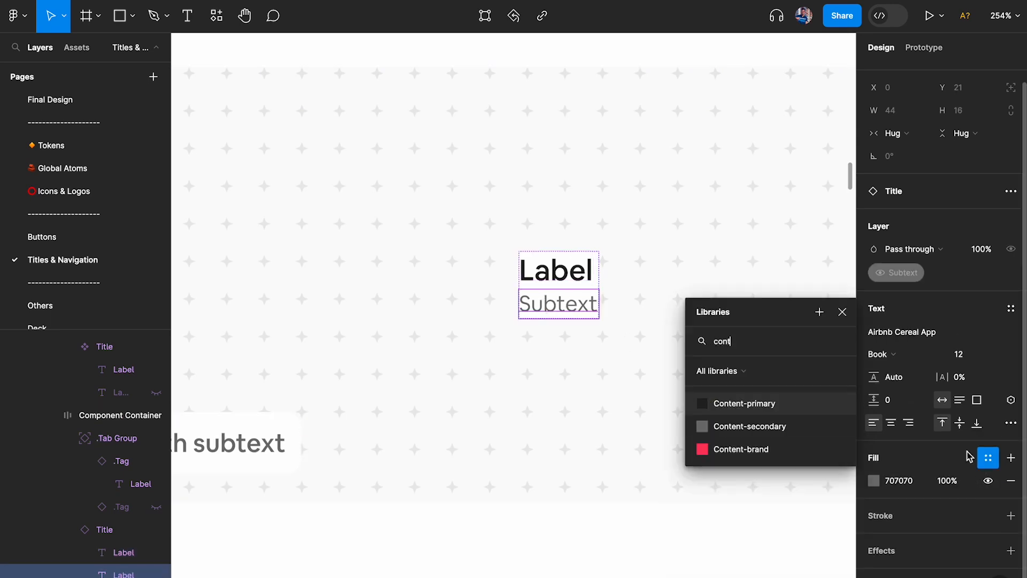
click(767, 428)
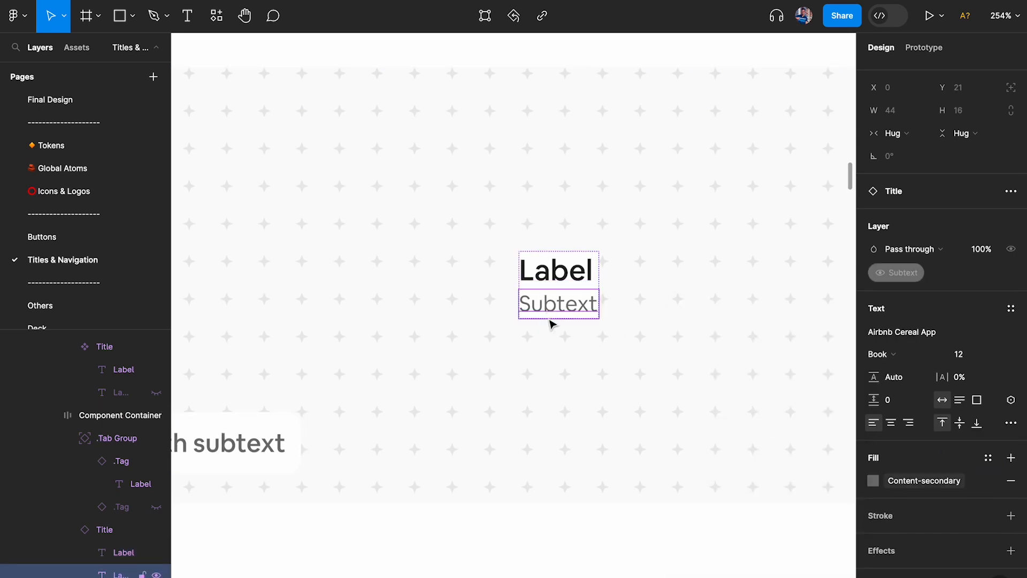
Apply the Content-primary token to the label's fill in the Title main component
scroll(551, 323, down, 5)
scroll(550, 323, down, 5)
scroll(642, 308, up, 5)
scroll(642, 308, up, 3)
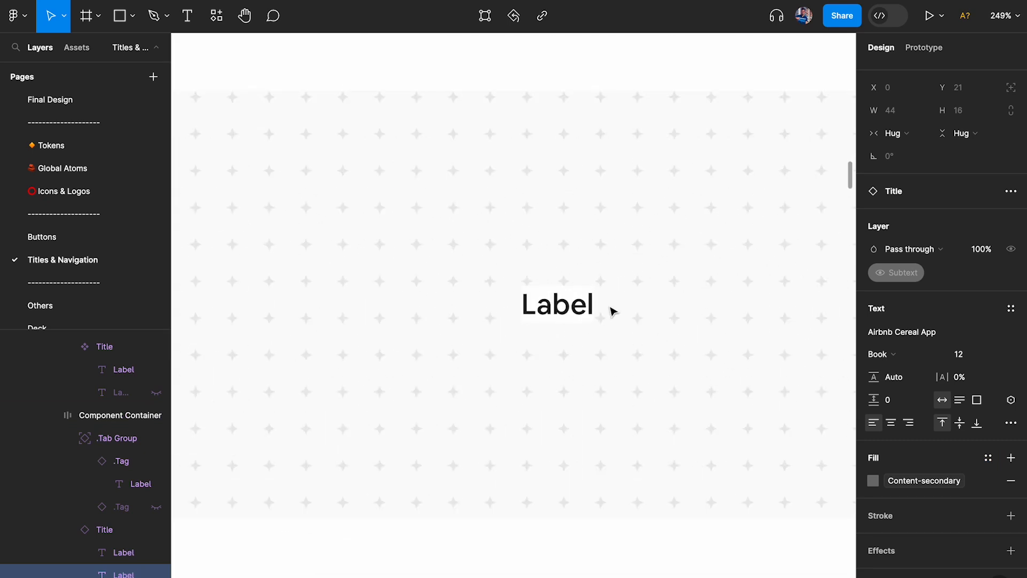
double_click(568, 310)
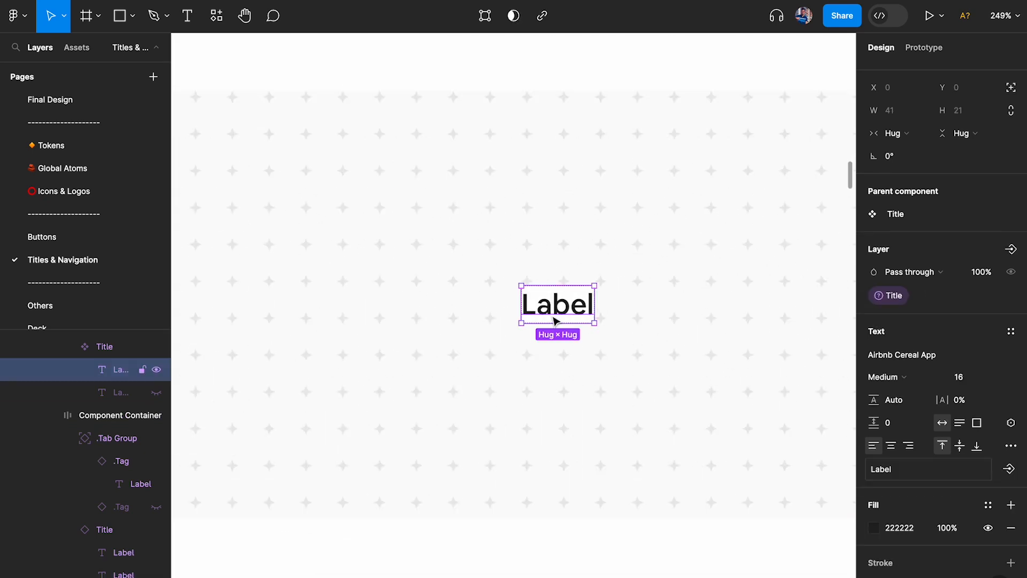
click(988, 507)
text(cpnt)
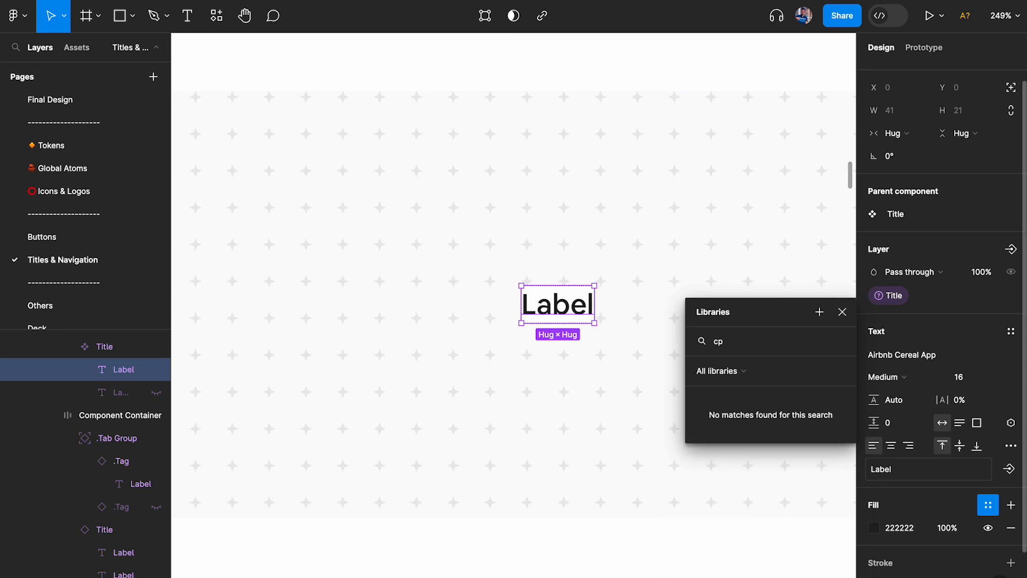
key(BackSpace)
text(ont)
click(799, 405)
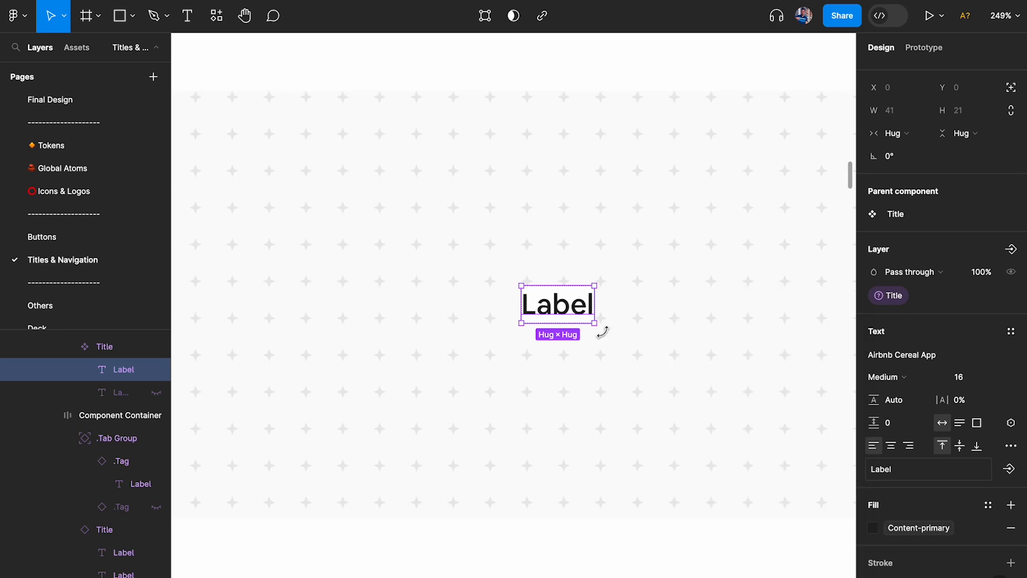
Select the whole Title main component and remove its white background fill
scroll(1008, 482, down, 2)
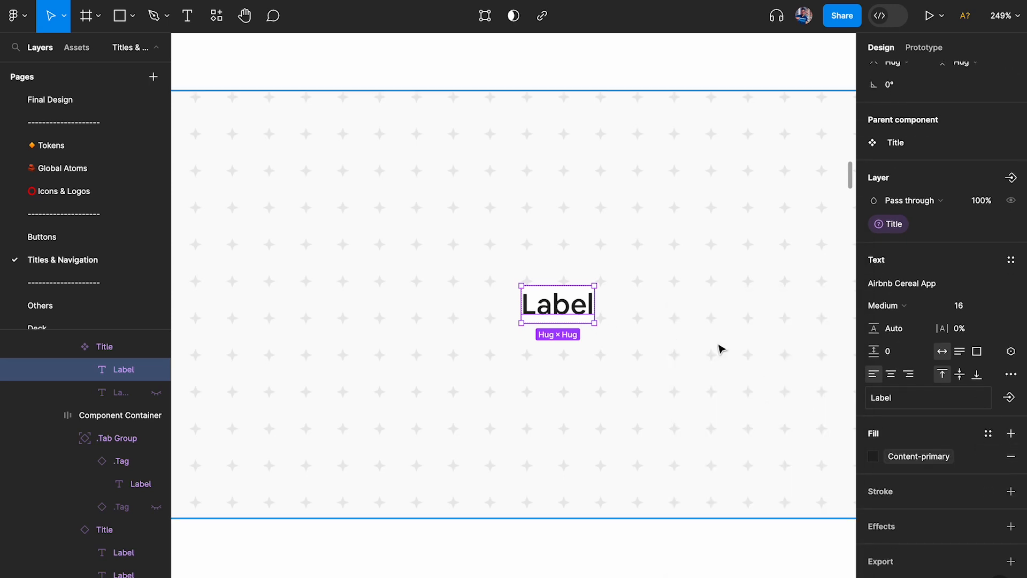
click(611, 349)
super+click(574, 315)
key(shift+Return)
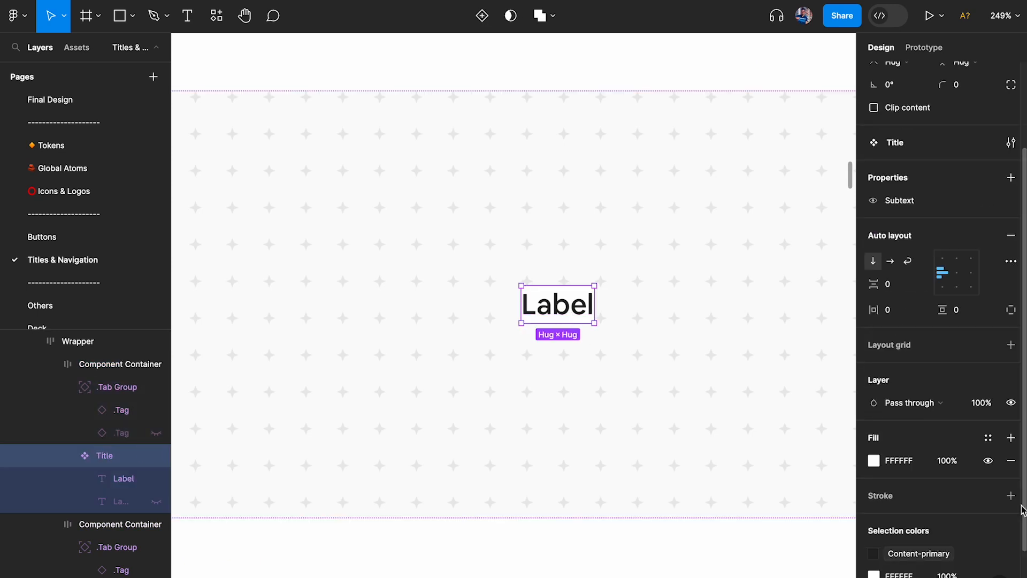
click(1010, 460)
Inspect the fill and selection colors of the Title instance with subtext
scroll(573, 323, down, 3)
scroll(631, 355, right, 5)
scroll(631, 354, right, 5)
scroll(631, 355, down, 1)
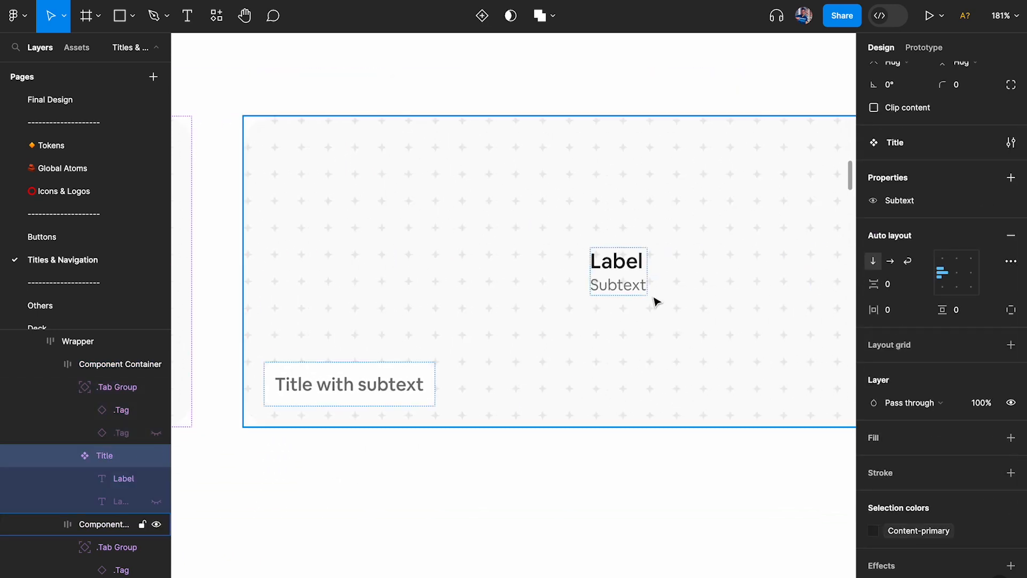
click(627, 284)
scroll(988, 366, down, 1)
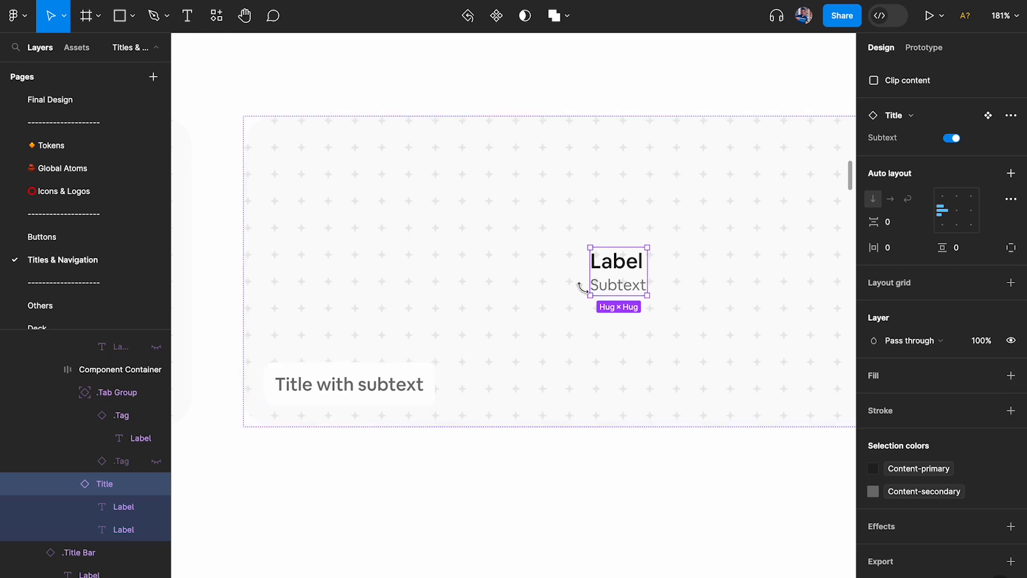
Apply the Content-primary token to the fill of the Dropdown component's label
scroll(583, 289, down, 5)
scroll(589, 293, down, 2)
scroll(422, 452, up, 6)
scroll(384, 381, down, 2)
scroll(384, 381, up, 3)
click(382, 388)
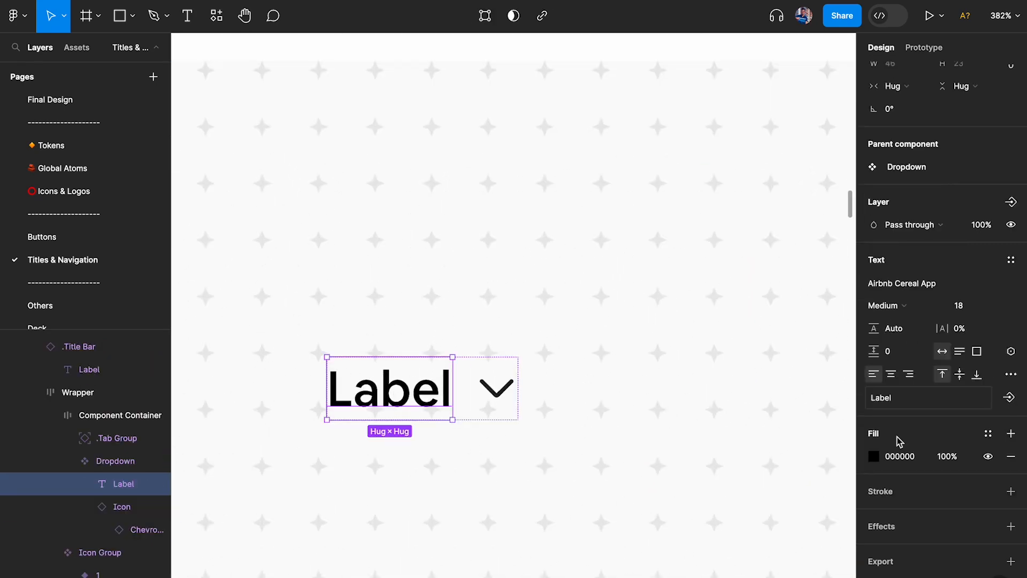
click(988, 434)
text(cont)
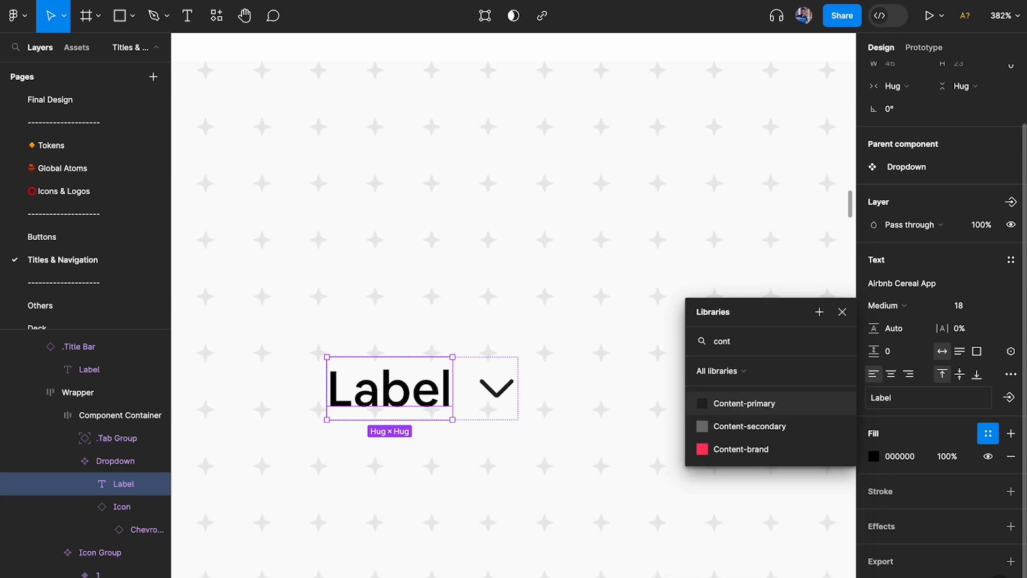
click(744, 403)
Inspect the colors of the Dropdown's chevron icon and of the single icon button in the Icon Group
click(494, 386)
scroll(907, 385, down, 1)
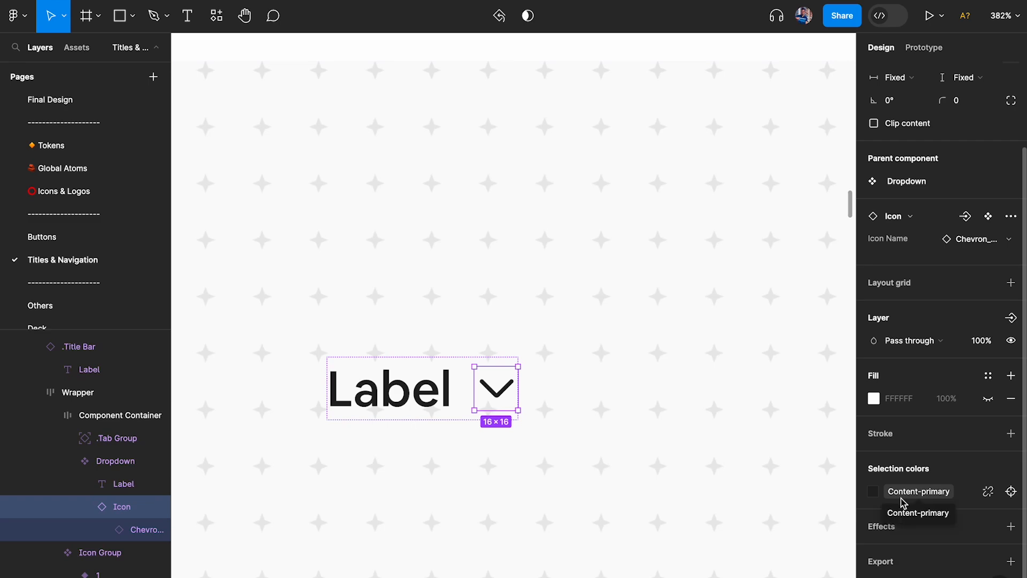
scroll(526, 395, down, 3)
scroll(526, 394, down, 2)
scroll(582, 399, right, 5)
scroll(583, 399, up, 5)
click(507, 328)
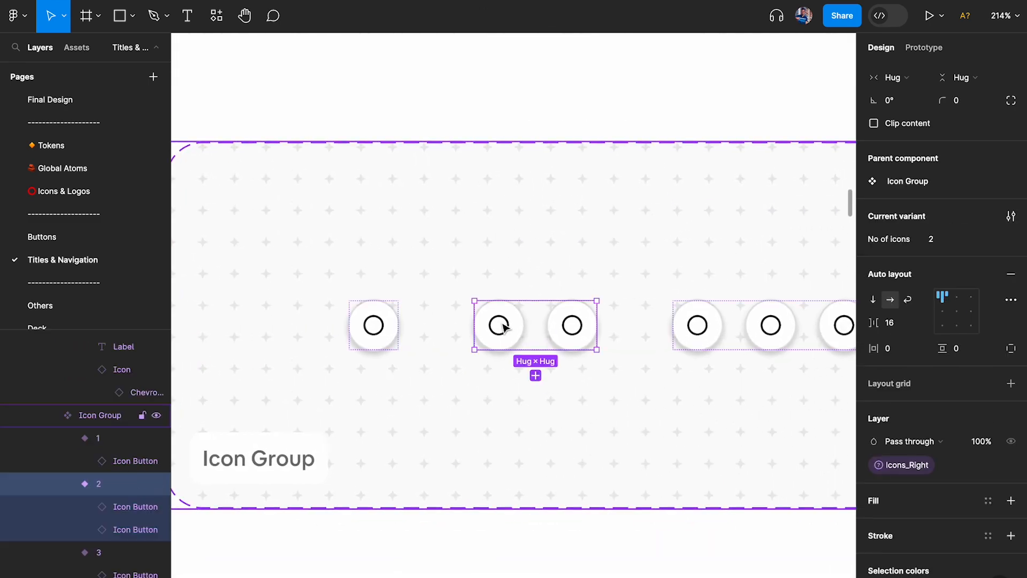
click(373, 326)
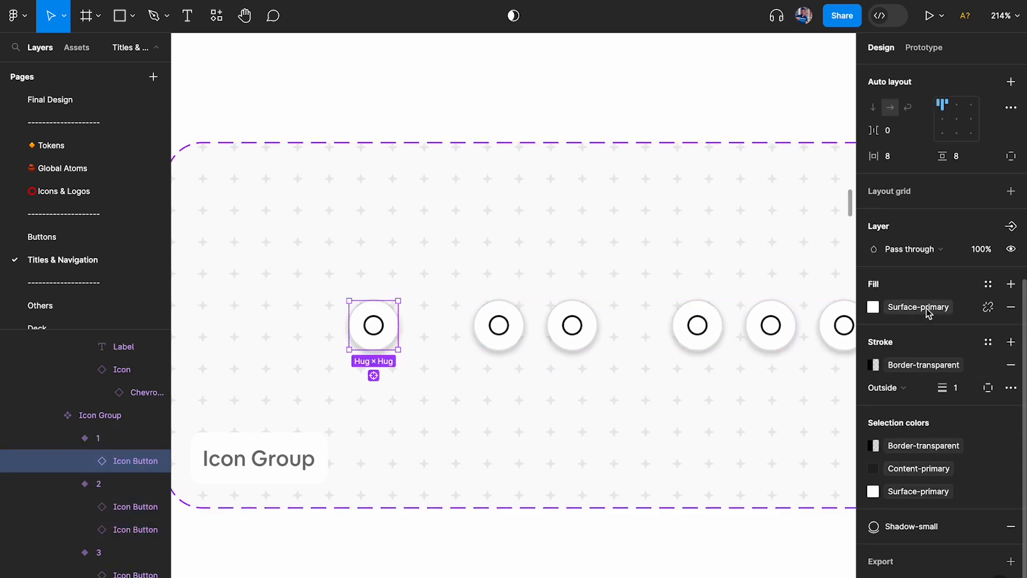
Inspect the colors in the navigation bar variants, including the close icon and the text link in the close-icon variant
scroll(604, 255, down, 10)
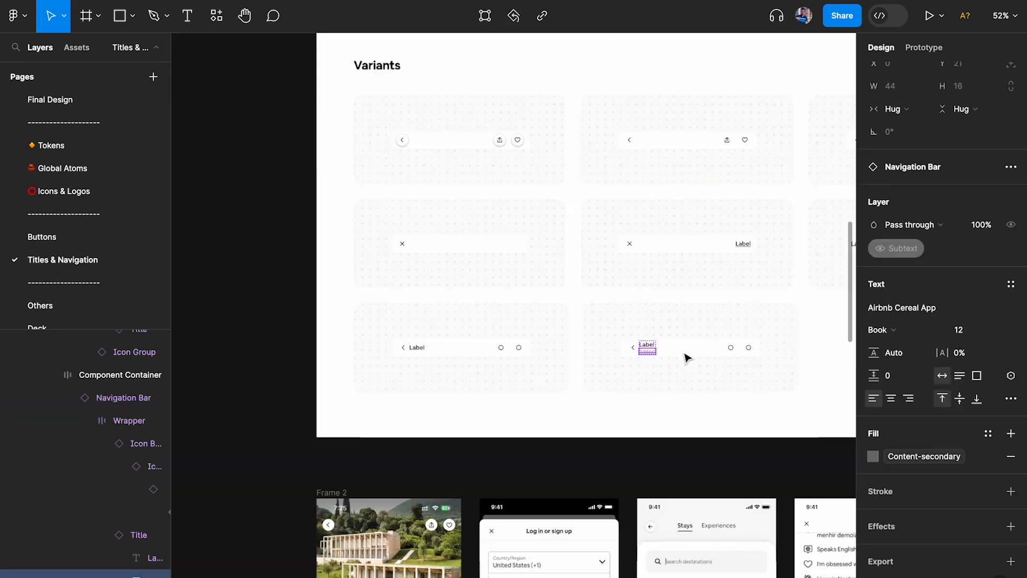
scroll(432, 282, up, 1)
click(684, 272)
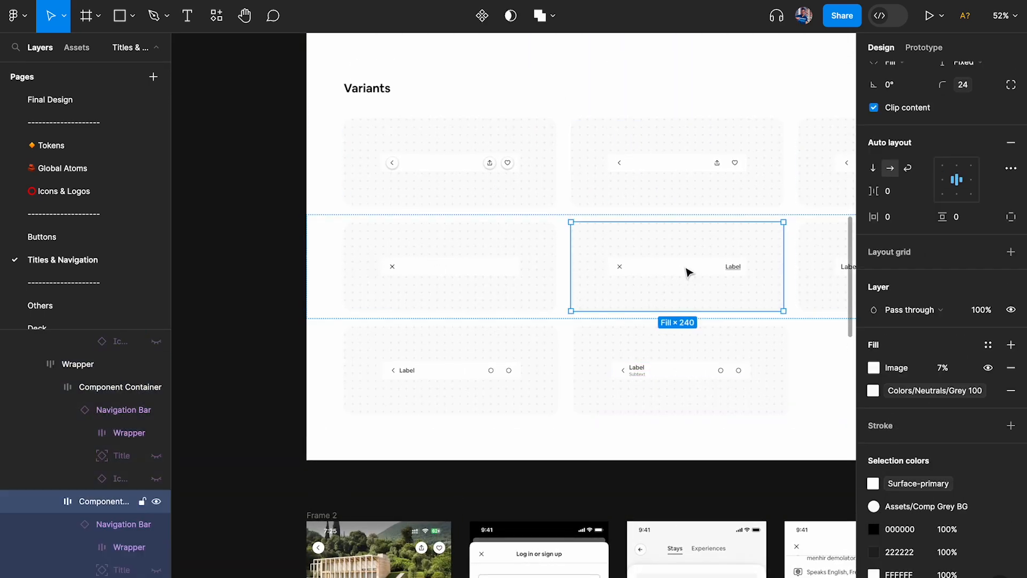
double_click(688, 271)
scroll(687, 270, up, 5)
scroll(788, 278, up, 5)
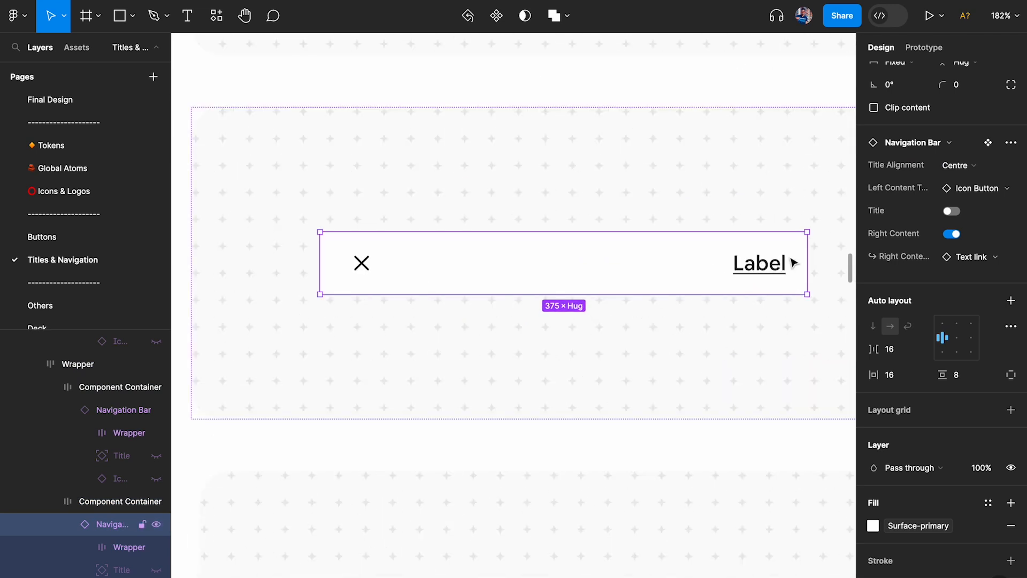
click(361, 262)
click(752, 264)
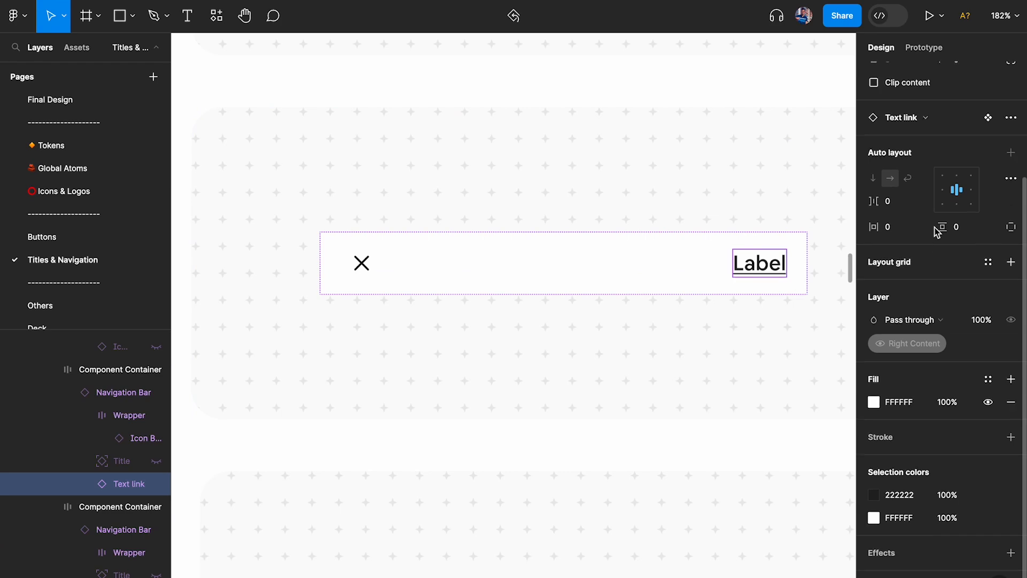
Go to the main component of the navigation bar's Text link on the Global Atoms page
click(988, 232)
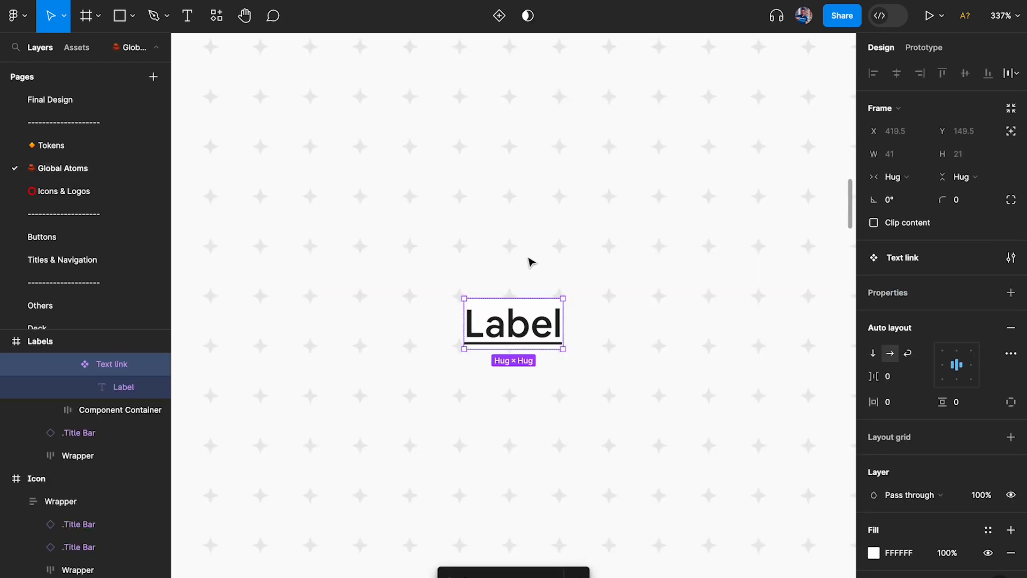
scroll(531, 262, down, 10)
scroll(475, 165, up, 3)
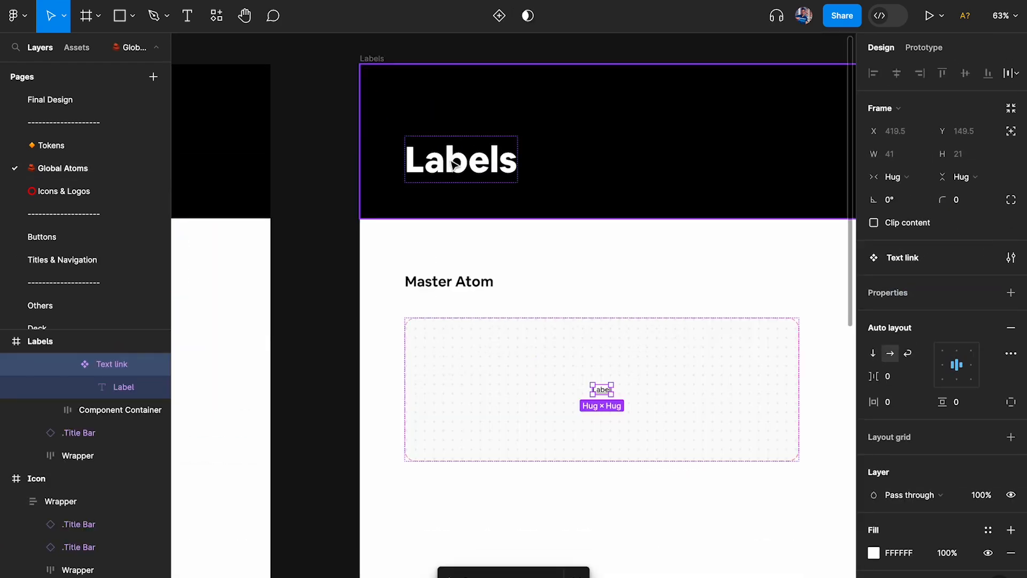
scroll(546, 326, up, 5)
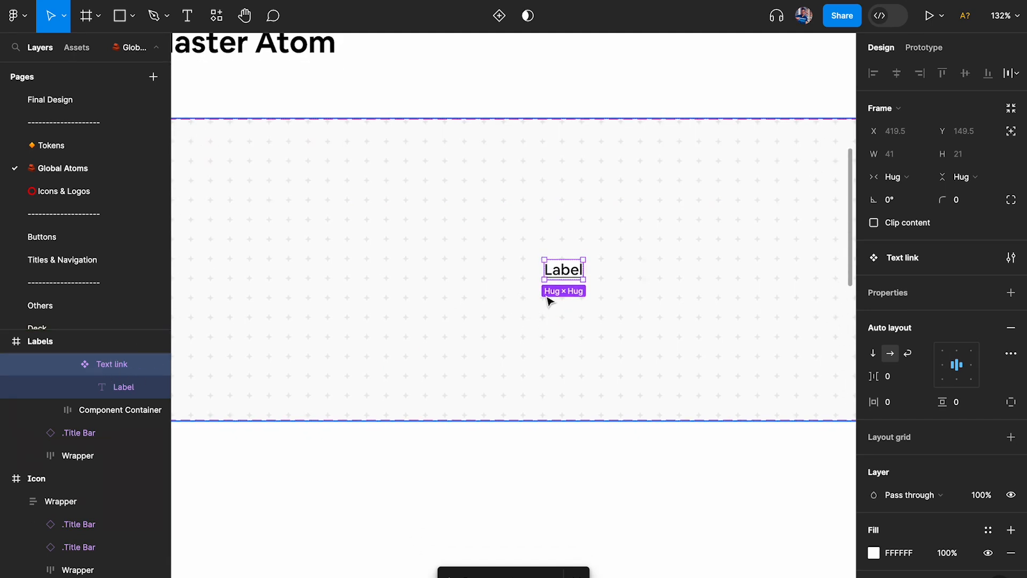
Remove the white fill from the Text link component and apply the Content-primary token to its 222222 color
scroll(548, 301, up, 5)
scroll(877, 321, down, 3)
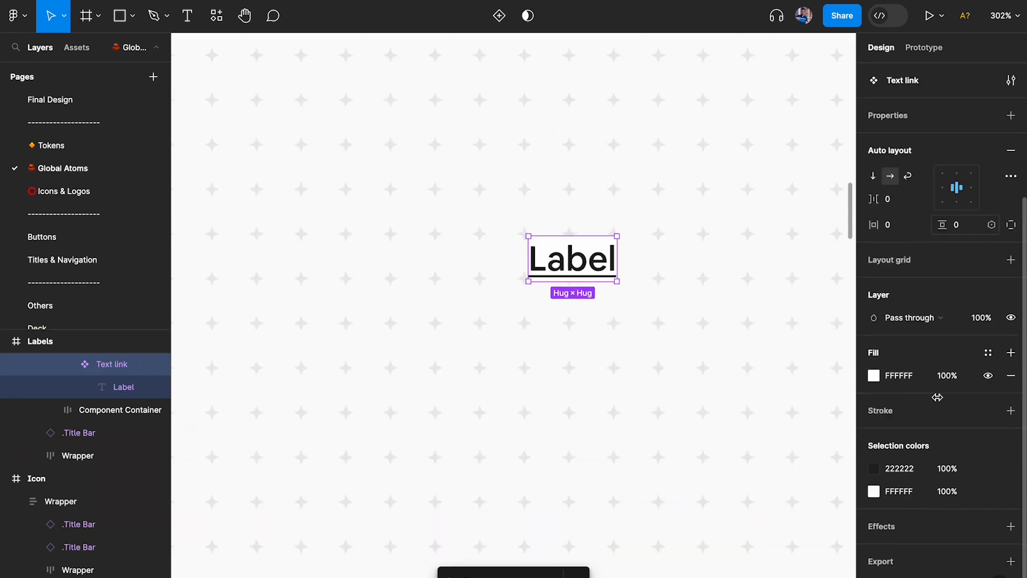
click(1012, 377)
click(987, 493)
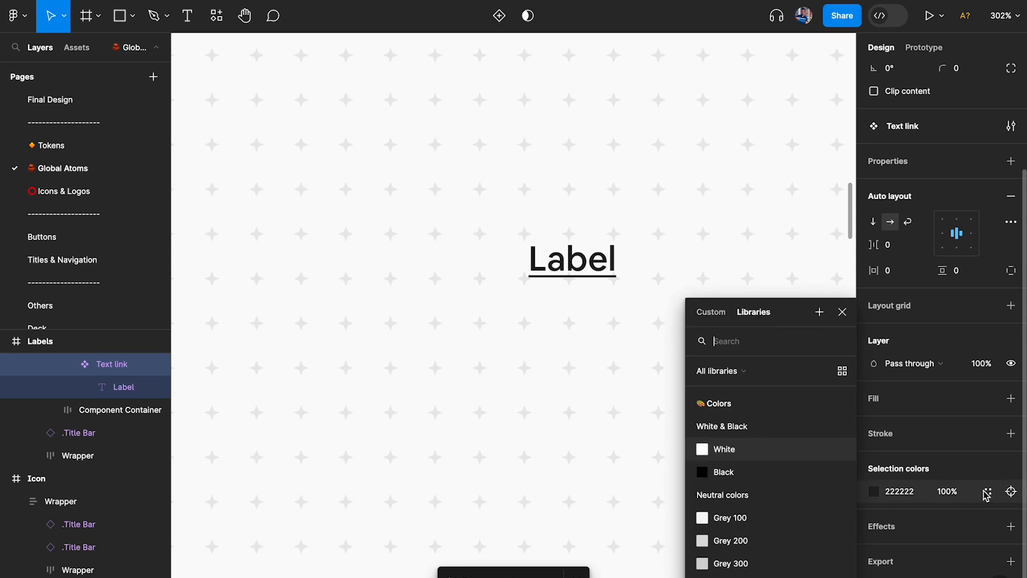
scroll(714, 460, down, 3)
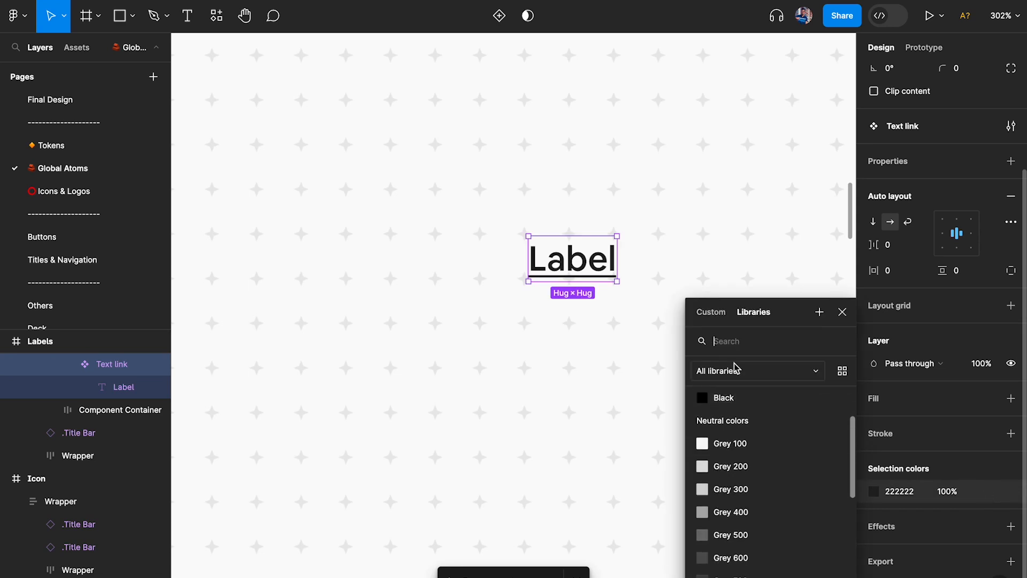
text(cont)
click(747, 410)
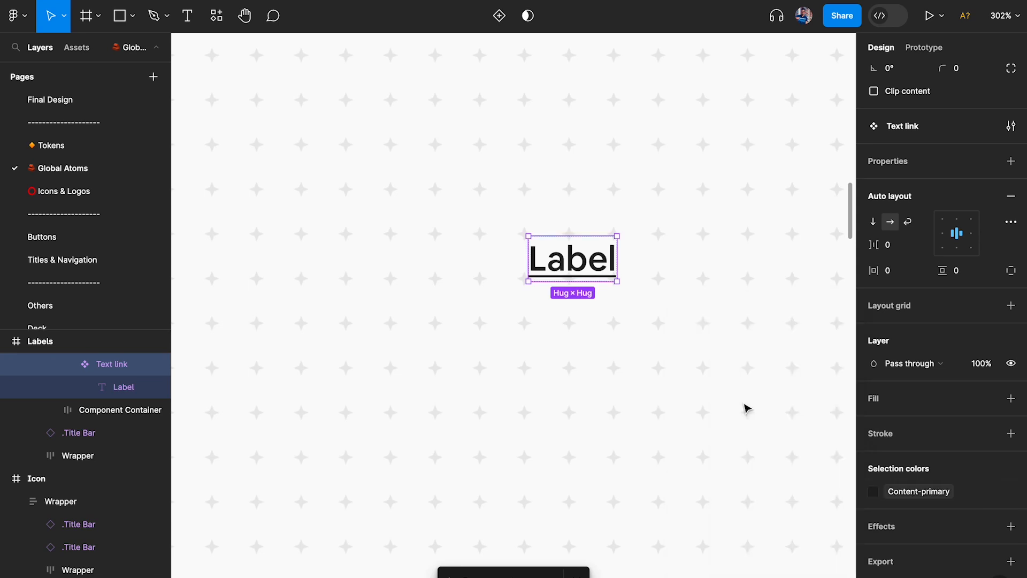
Return to the navigation bar instance and inspect the colors of the variant with the dropdown and three icons
click(509, 572)
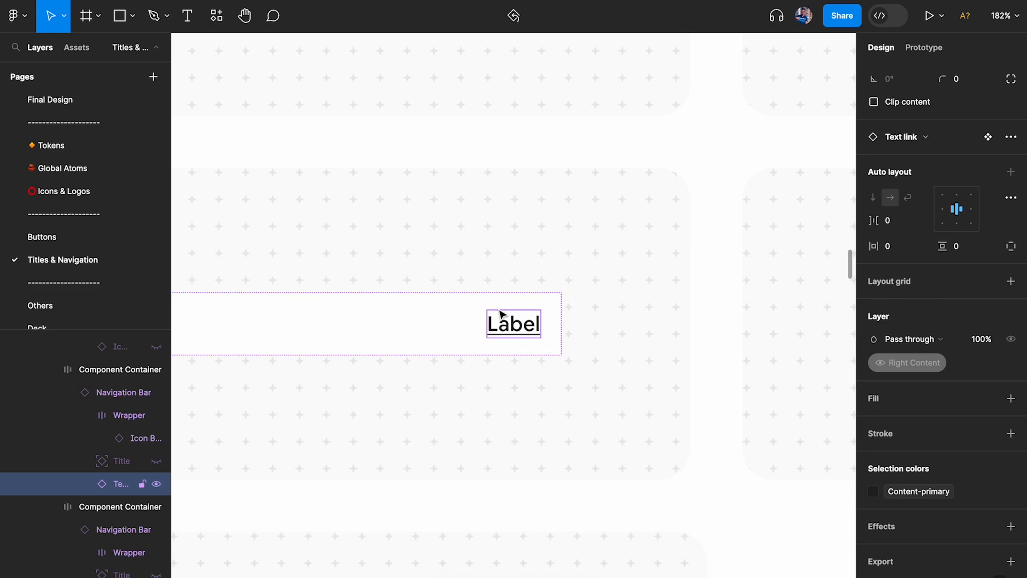
click(461, 323)
scroll(461, 323, down, 5)
scroll(459, 323, right, 7)
scroll(417, 316, up, 3)
click(271, 319)
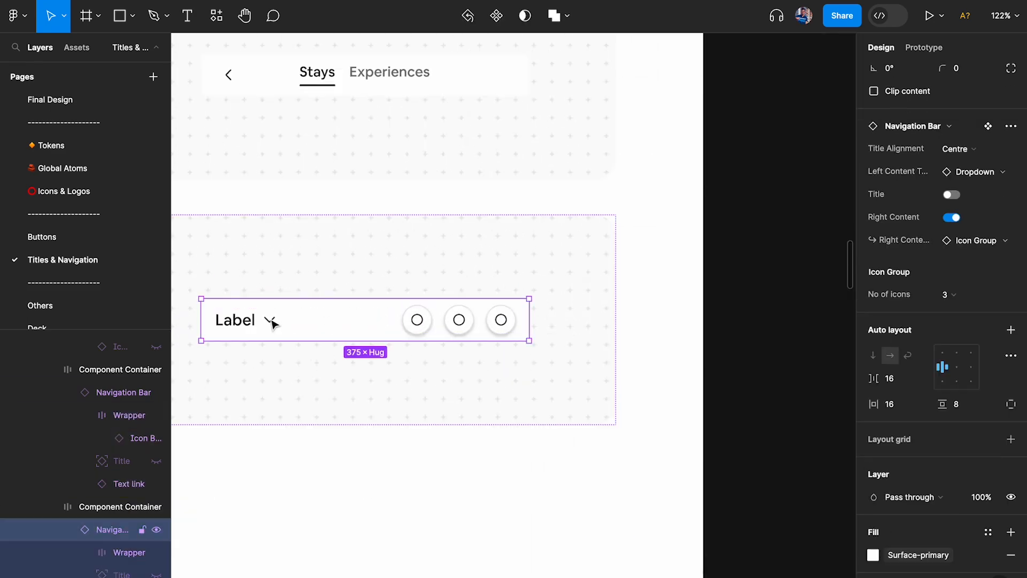
scroll(989, 460, down, 4)
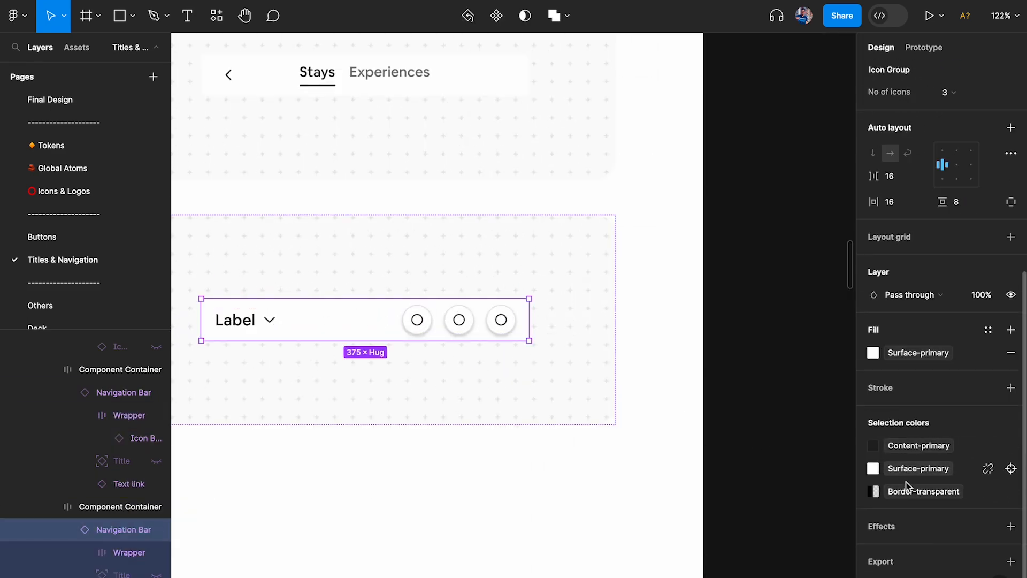
scroll(491, 426, down, 3)
scroll(491, 428, up, 3)
scroll(491, 428, left, 3)
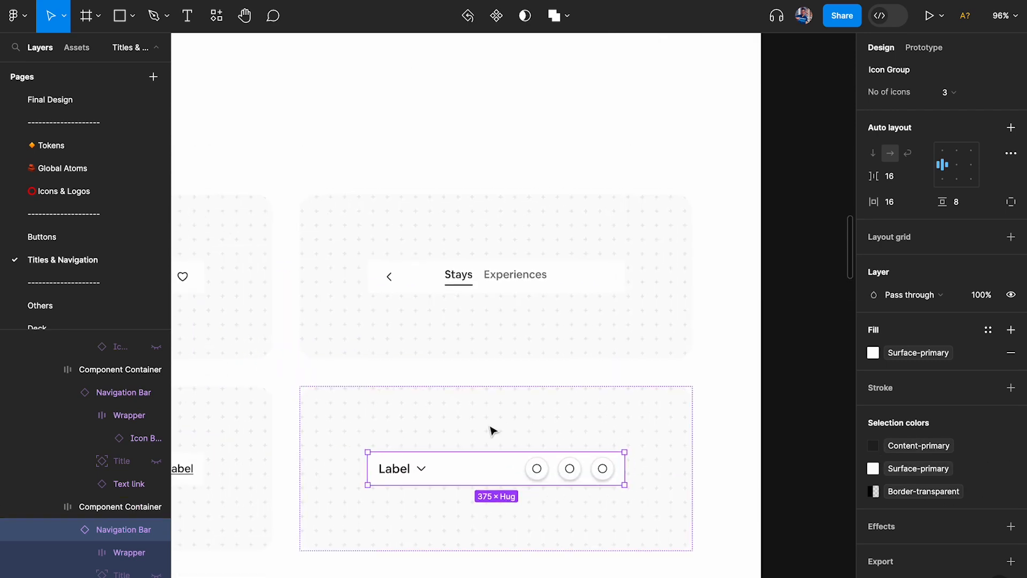
Inspect the colors of the back icon and tabs in the Stays and Experiences navigation bar variant, and review the whole Navigation Bar frame
scroll(492, 429, up, 5)
super+click(511, 251)
click(382, 251)
click(382, 251)
click(560, 244)
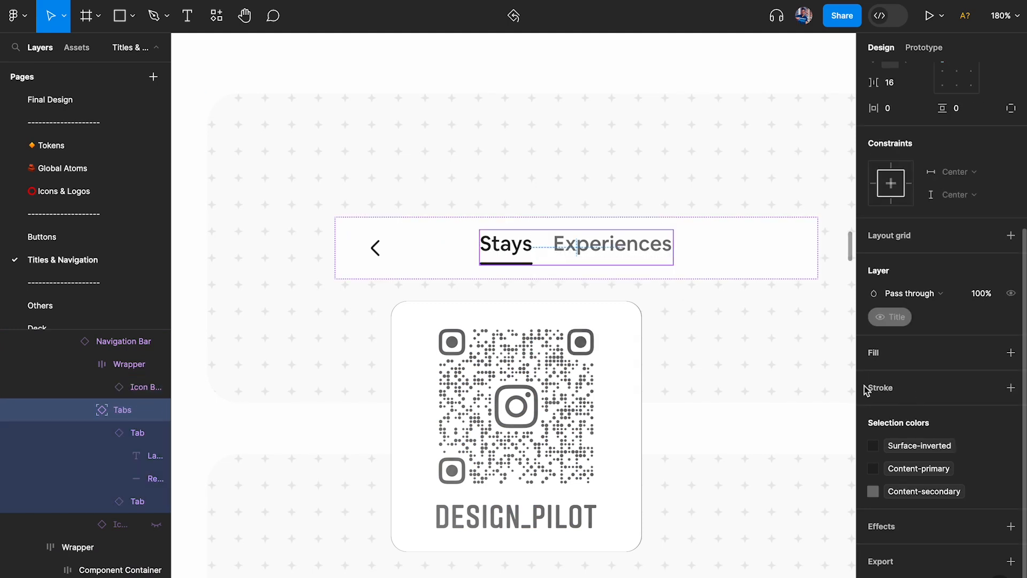
scroll(650, 363, down, 10)
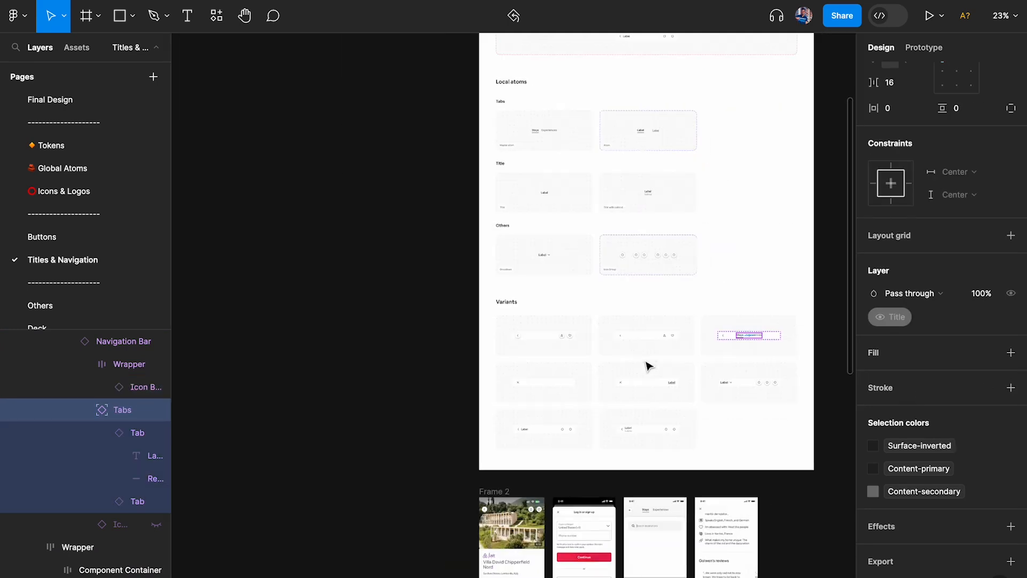
scroll(649, 366, up, 5)
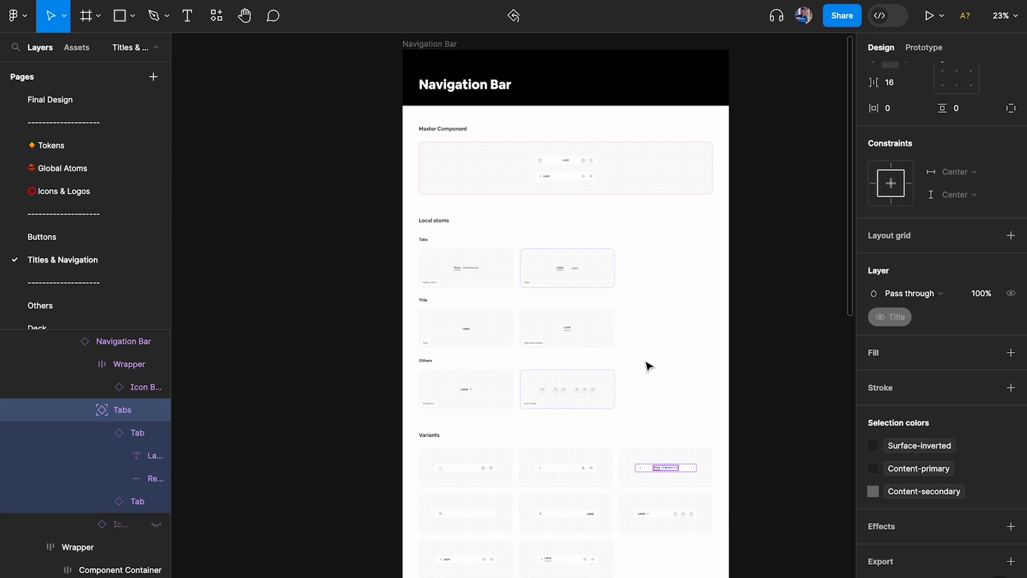
scroll(898, 156, up, 5)
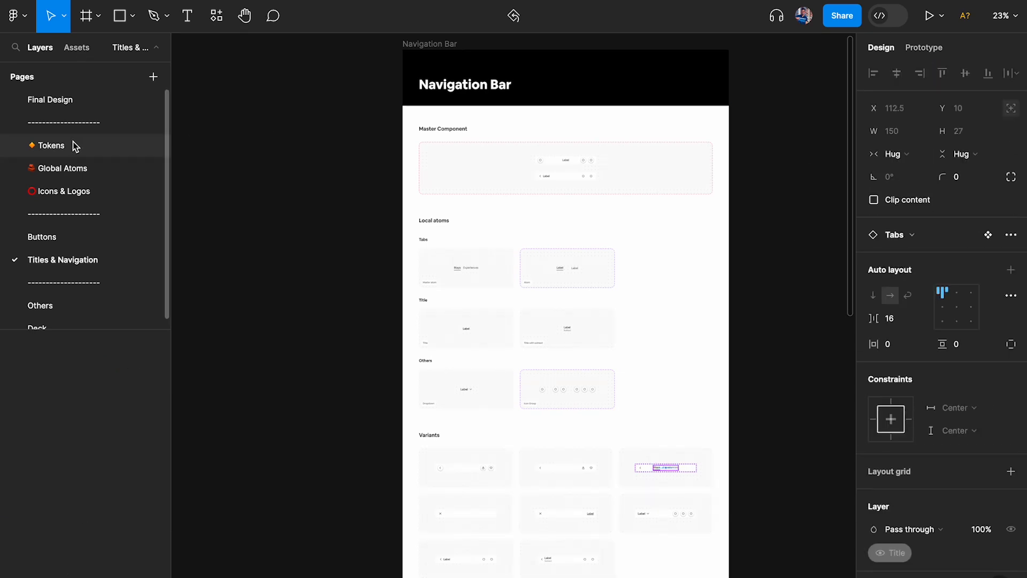
Go to the Tokens page and duplicate the Colors frame beside the original
click(75, 146)
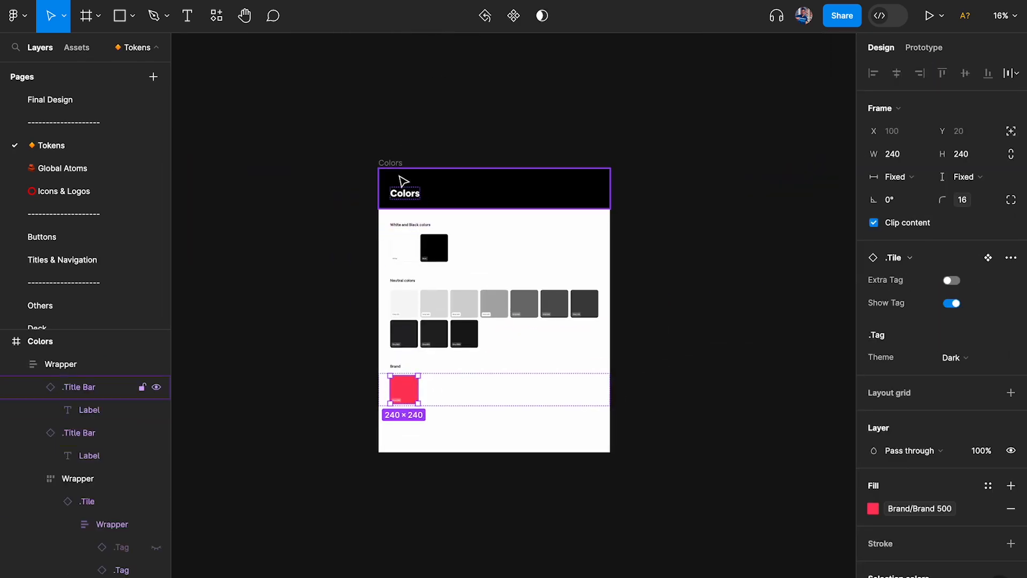
click(394, 162)
drag(394, 161, 651, 169)
scroll(702, 212, up, 3)
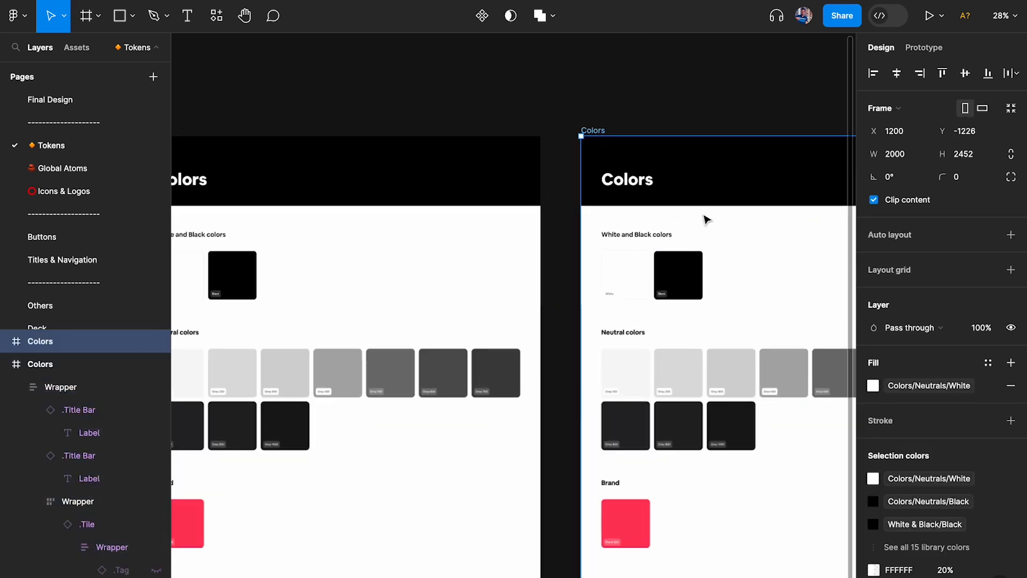
Rename the duplicated frame as Colors Tokens and change its heading to Tokens
double_click(592, 130)
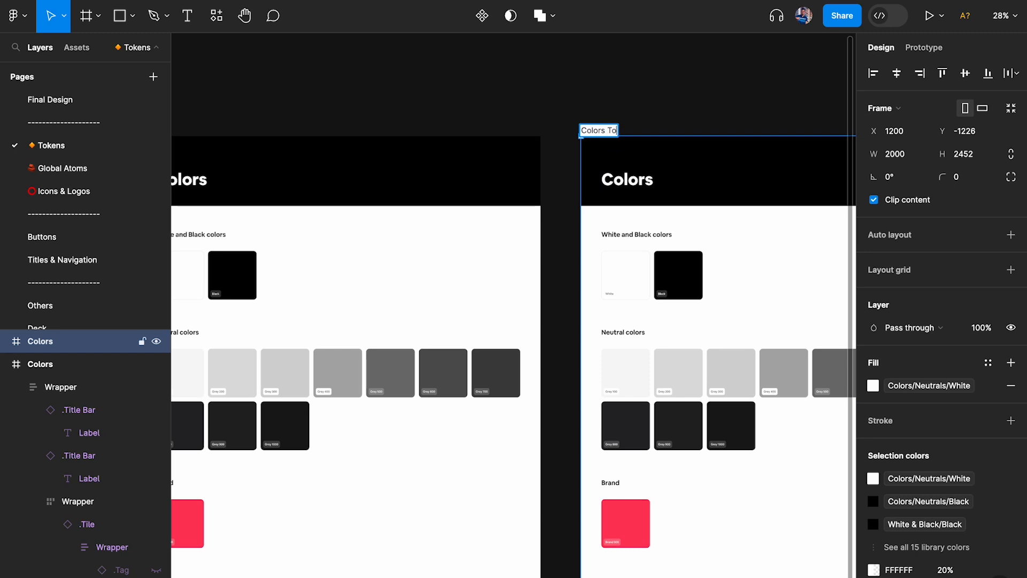
text(Tokens)
double_click(634, 181)
text(Tokens)
click(692, 108)
scroll(665, 131, right, 5)
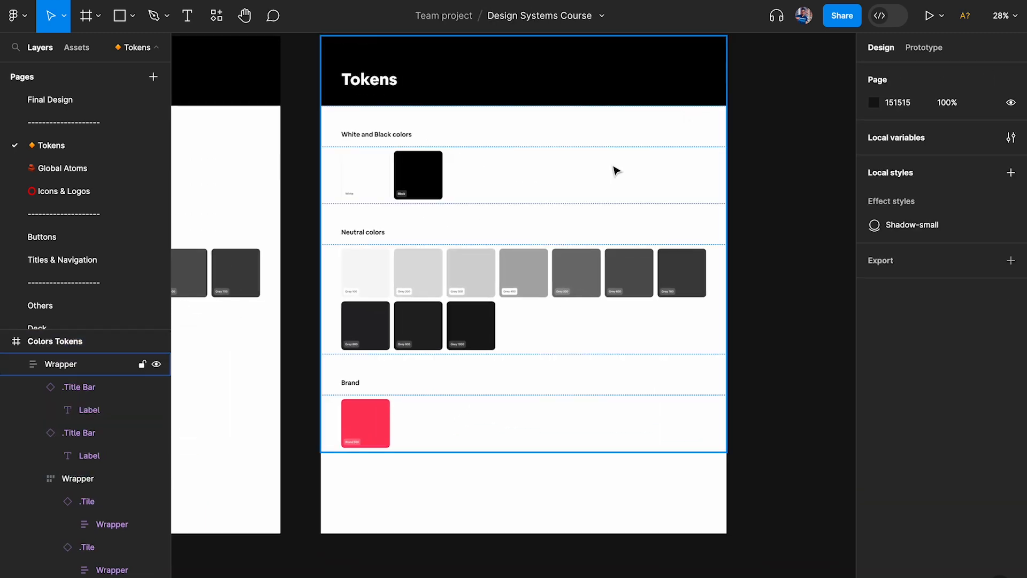
Delete the Neutral colors and Brand sections, headings and swatches included, from the Colors Tokens frame
scroll(608, 172, up, 2)
scroll(434, 176, up, 3)
super+click(431, 227)
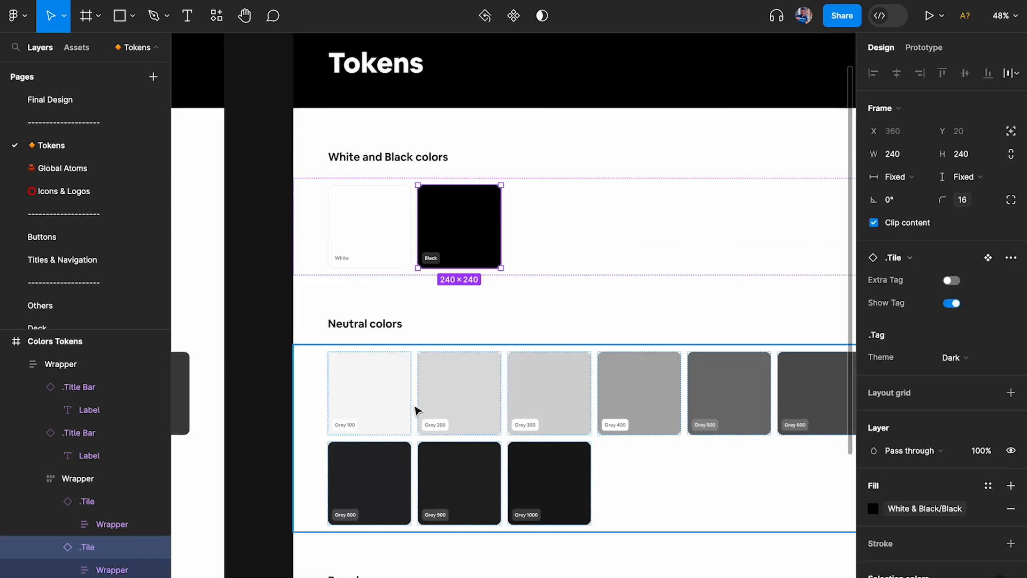
click(415, 408)
scroll(415, 407, down, 3)
shift+click(409, 353)
shift+click(394, 543)
shift+click(396, 524)
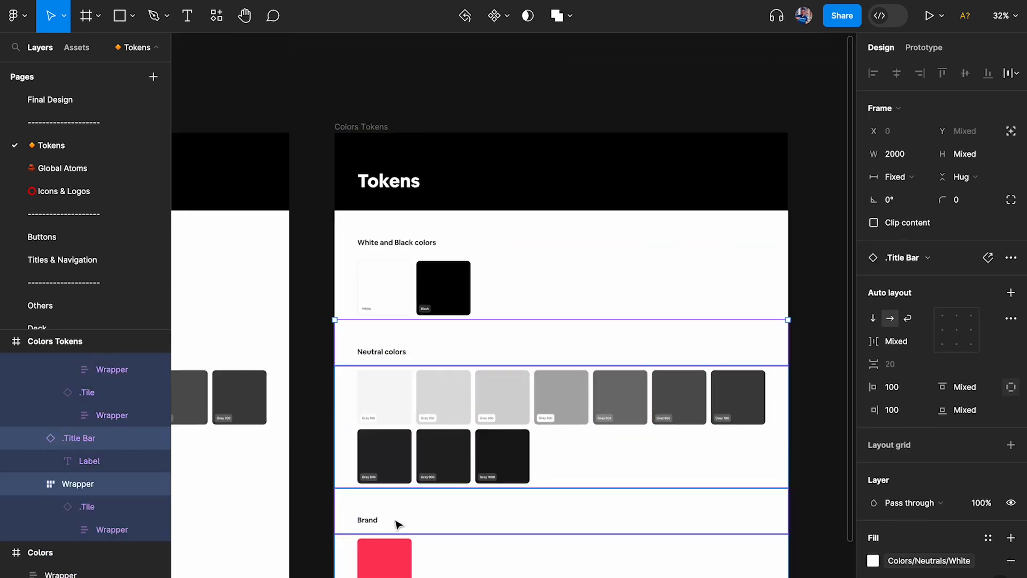
key(Delete)
scroll(411, 244, up, 3)
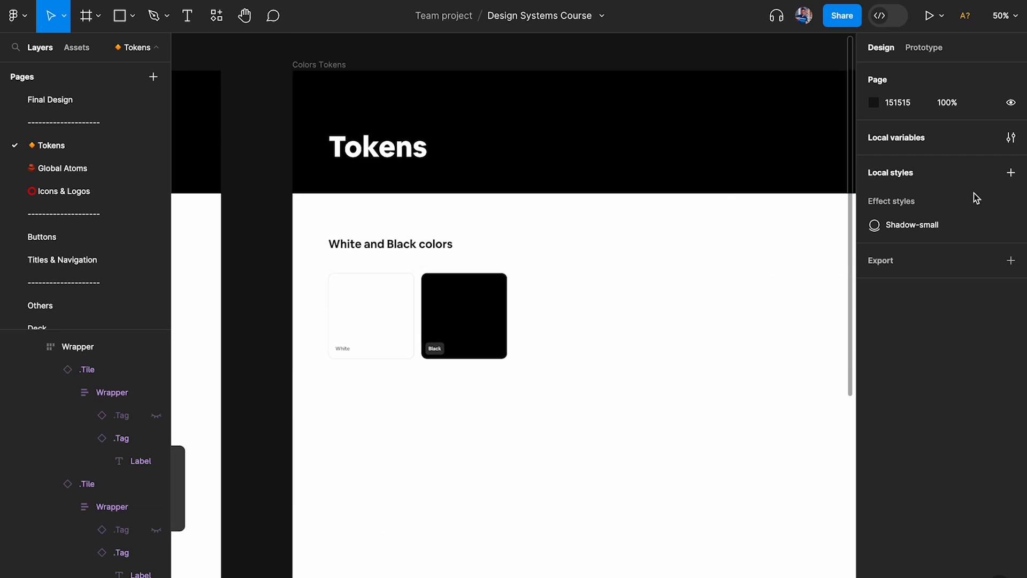
Capture a screenshot of the local variables table with its Name and Light mode columns, and close the variables window
click(1011, 138)
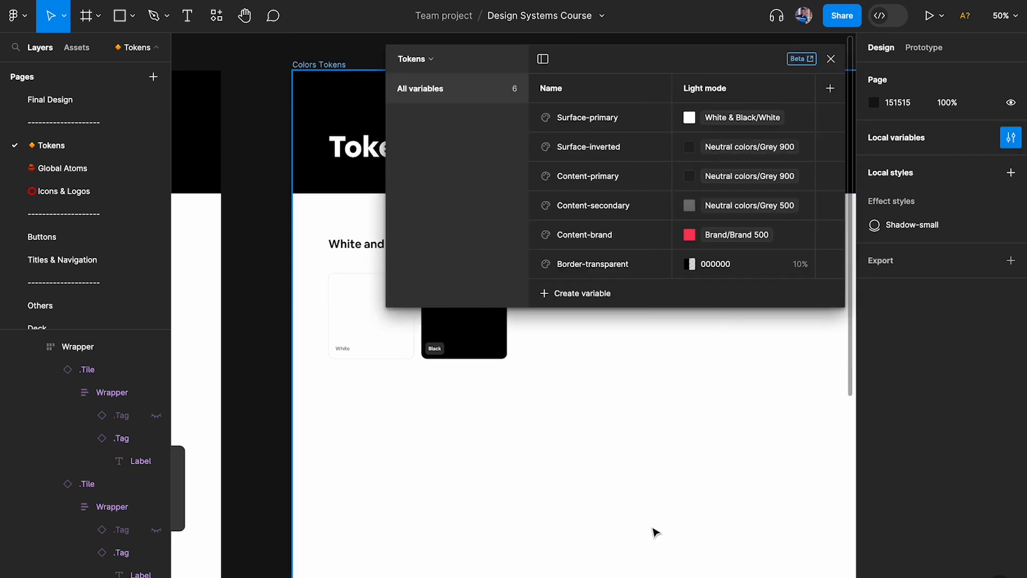
key(super+shift+5)
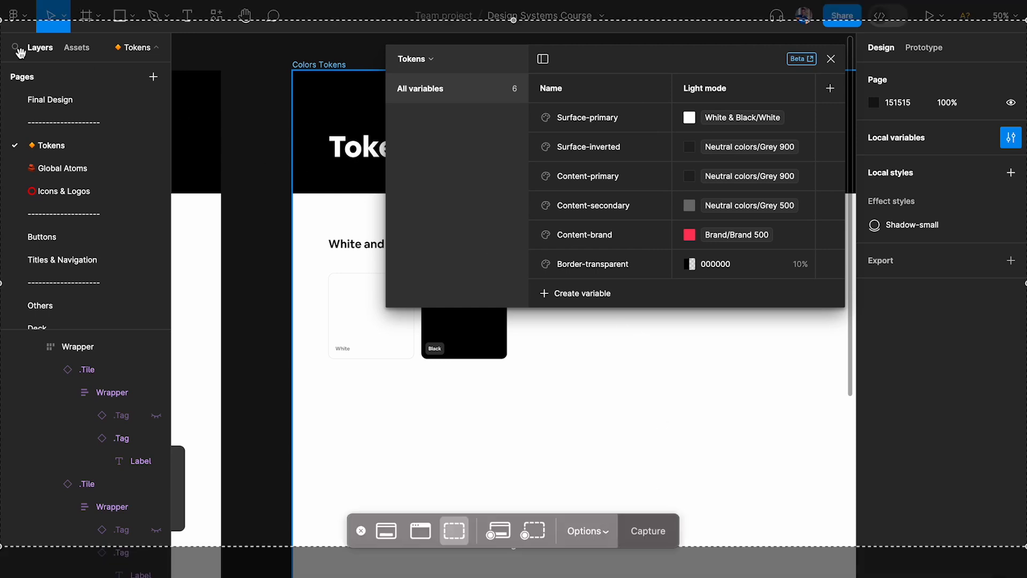
drag(3, 22, 528, 74)
drag(1024, 548, 818, 289)
key(Return)
click(830, 59)
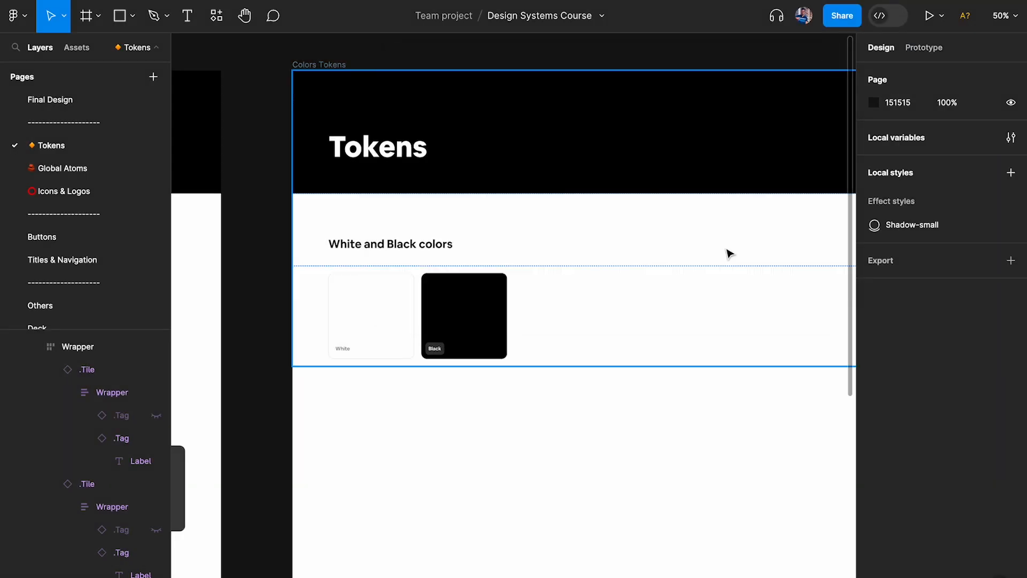
Paste the variables table screenshot into the Colors Tokens frame and enlarge it to about 935 × 659 below the swatches
scroll(665, 378, down, 1)
scroll(605, 310, down, 5)
key(super+v)
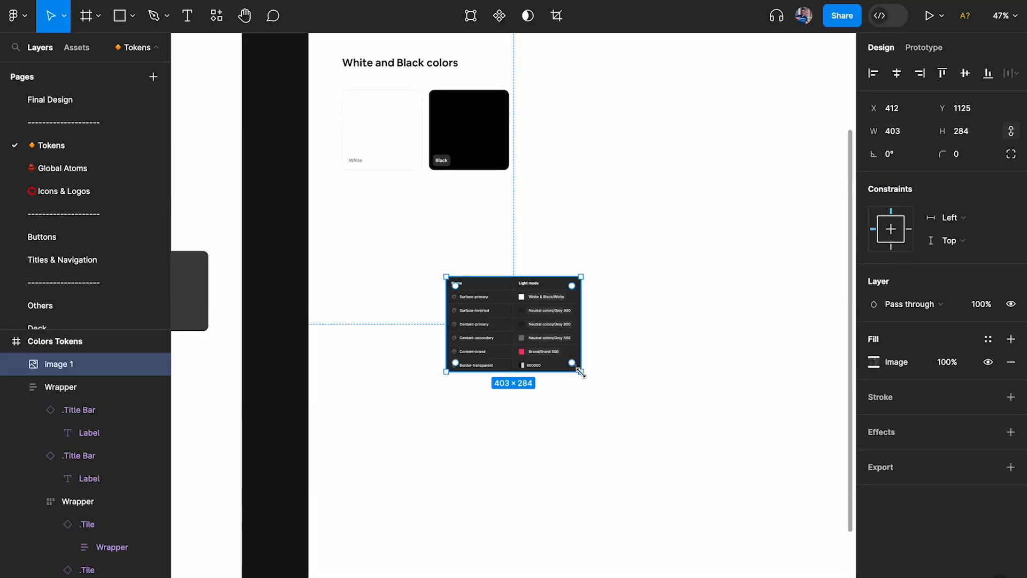
drag(579, 371, 726, 497)
drag(620, 369, 529, 339)
scroll(519, 341, up, 1)
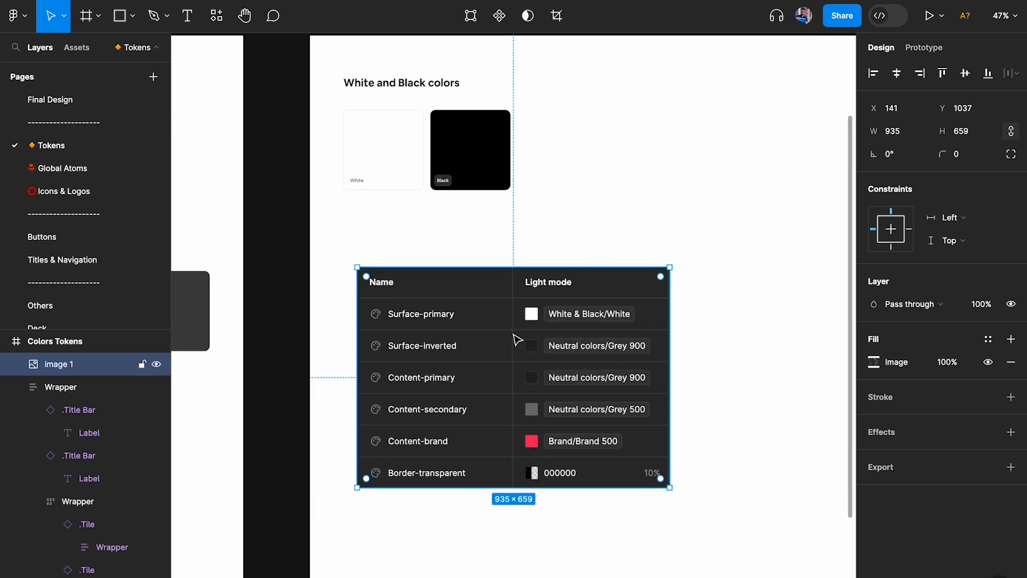
scroll(485, 324, up, 1)
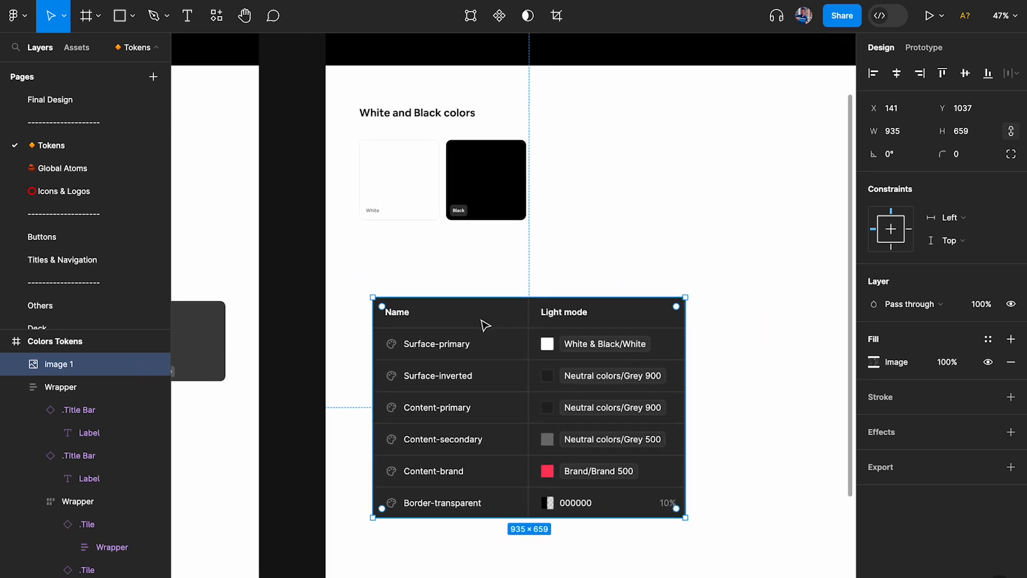
Change the White and Black colors heading in the Colors Tokens frame to Surface tokens
scroll(430, 113, up, 1)
double_click(431, 113)
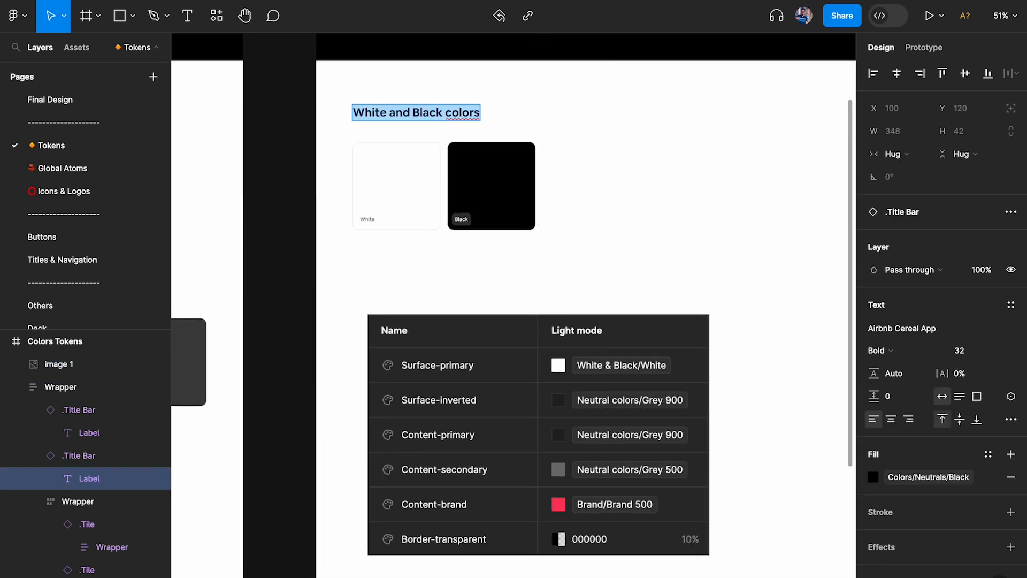
text(Surface tokens)
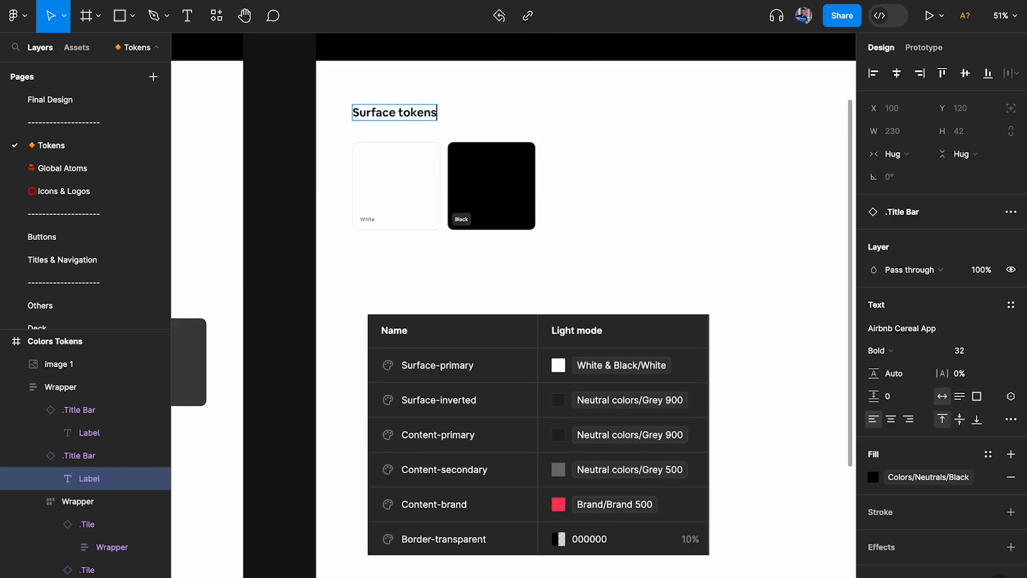
click(469, 276)
Move the variables table image further down the frame to about Y 1520
scroll(470, 276, down, 2)
click(523, 362)
drag(522, 362, 521, 481)
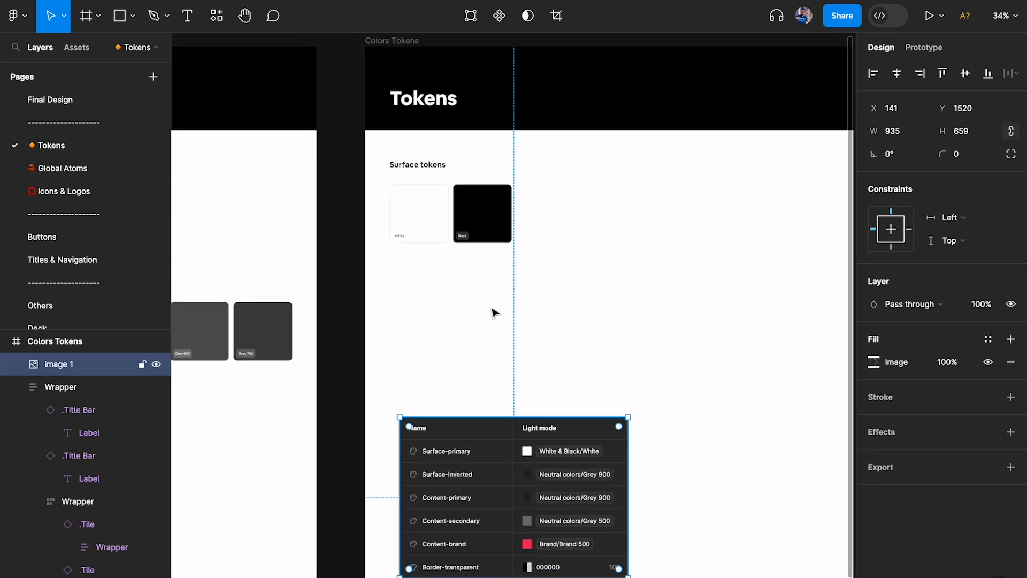
click(436, 167)
shift+click(442, 206)
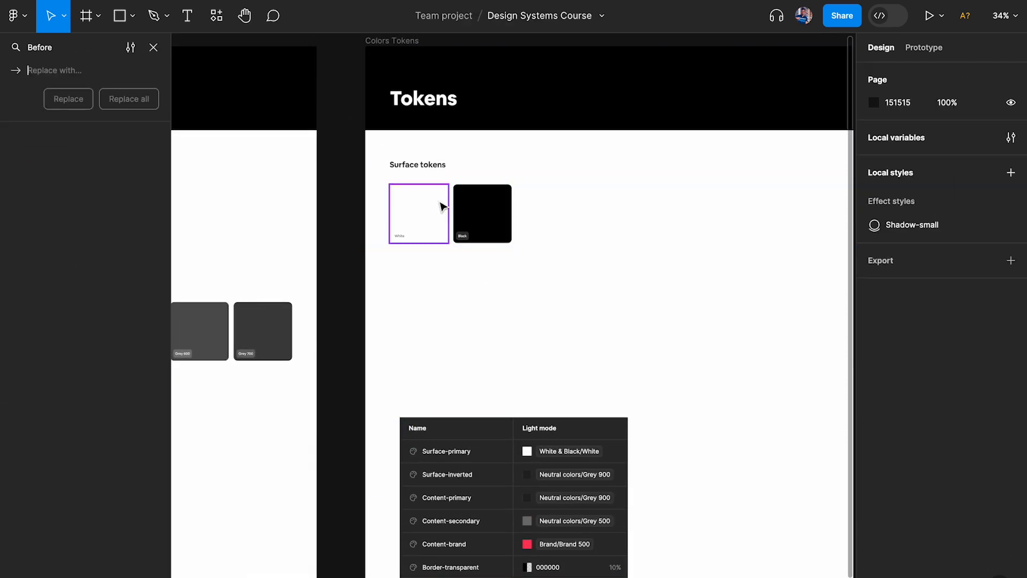
key(ctrl+f)
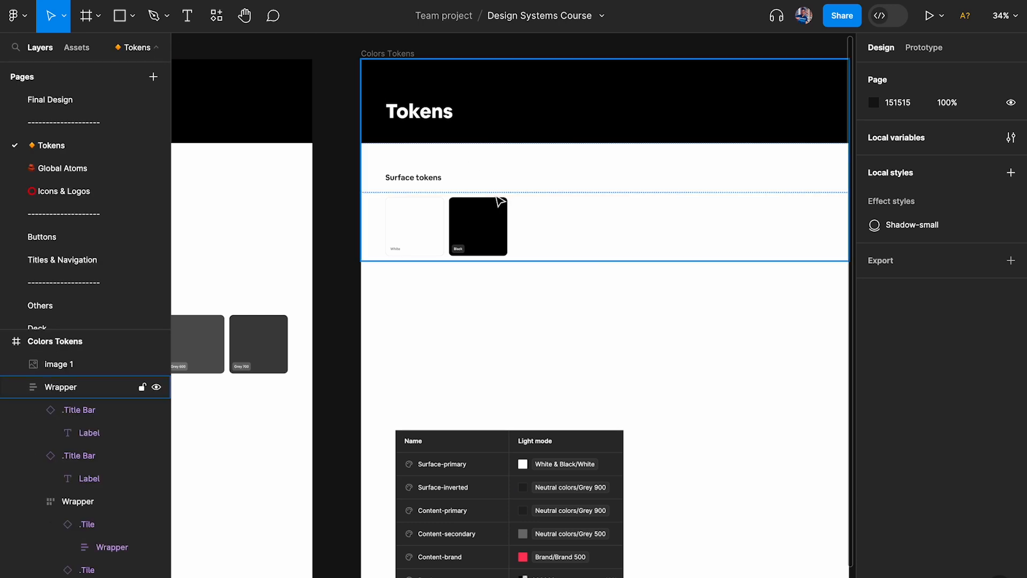
click(475, 179)
shift+click(477, 235)
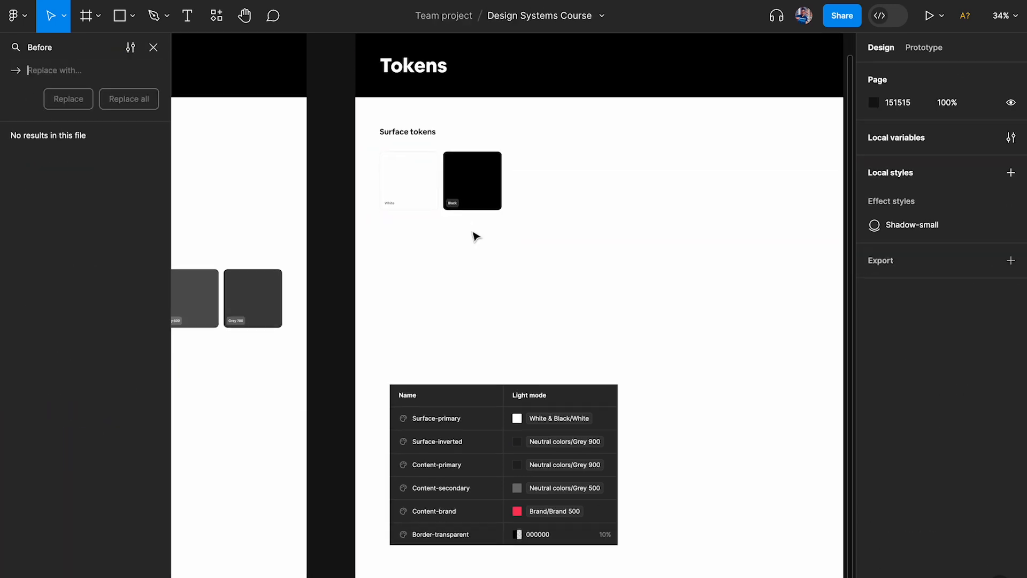
click(153, 49)
Duplicate the Surface tokens heading and its white and black swatch row as a second section below
click(457, 130)
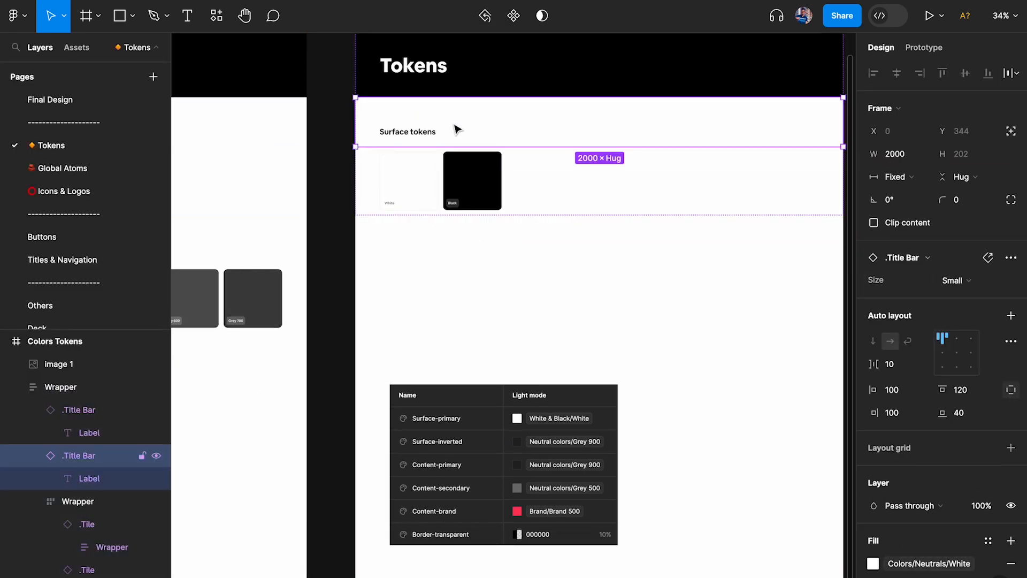
shift+click(463, 205)
key(ctrl+d)
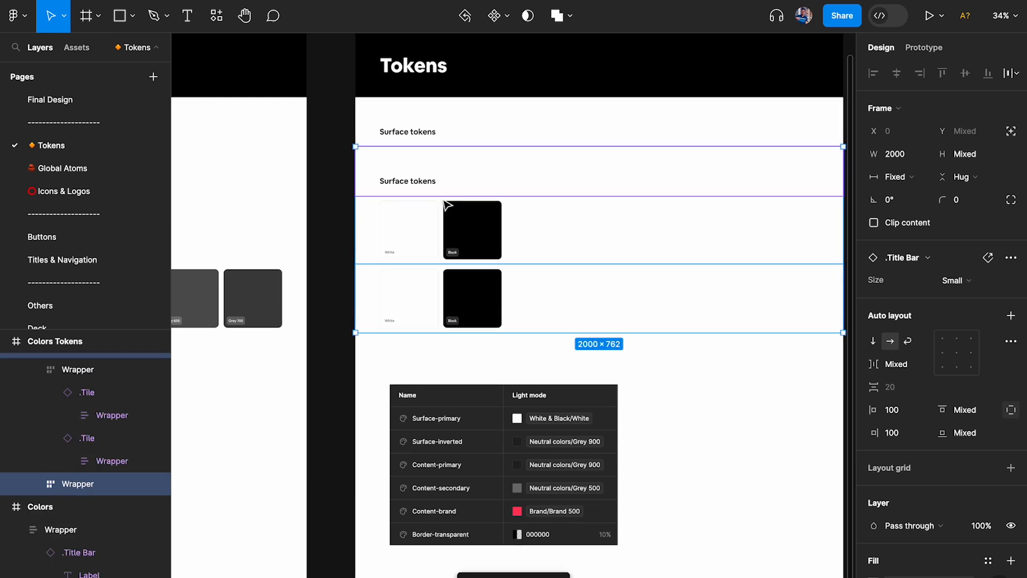
Change the heading of the duplicated section to Content tokens
double_click(417, 250)
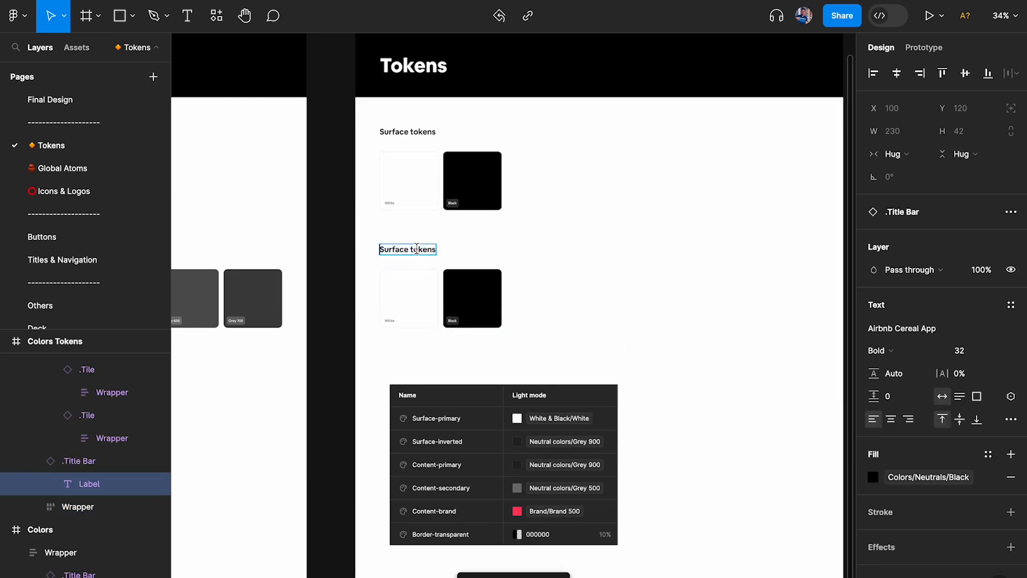
key(Left)
key(alt+shift+Right)
click(594, 349)
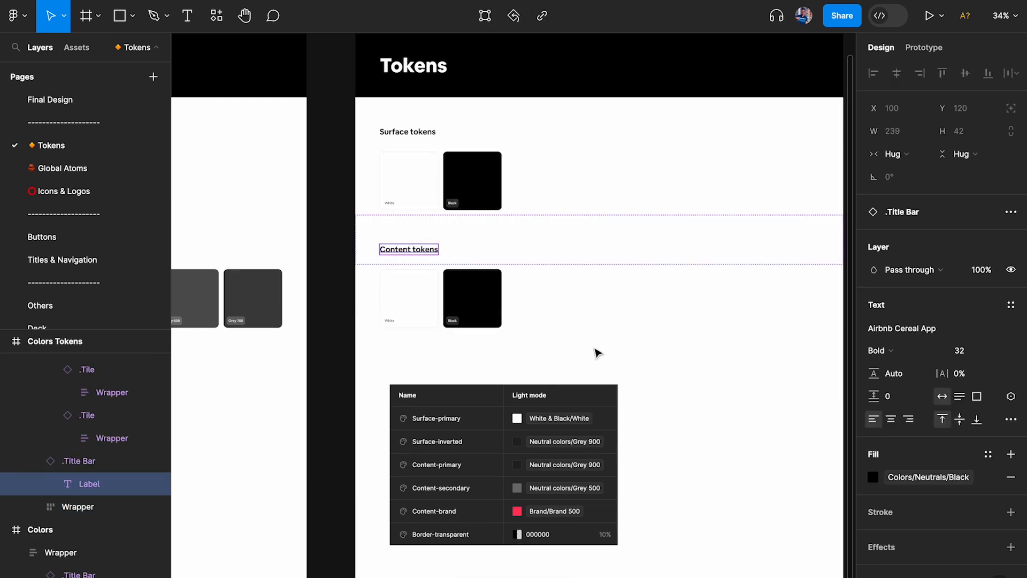
Move the variables table image further down the Colors Tokens frame to about Y 1877
click(506, 442)
scroll(506, 442, down, 3)
drag(498, 329, 498, 419)
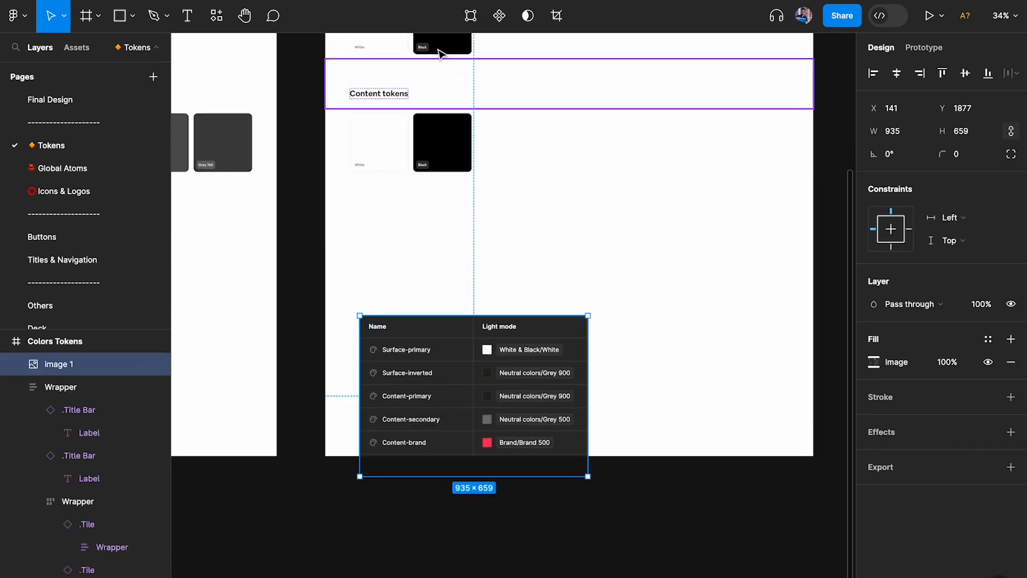
Duplicate the Content tokens heading and its swatch row as a third section below
super+click(442, 49)
click(415, 98)
shift+click(416, 138)
key(super+shift+f)
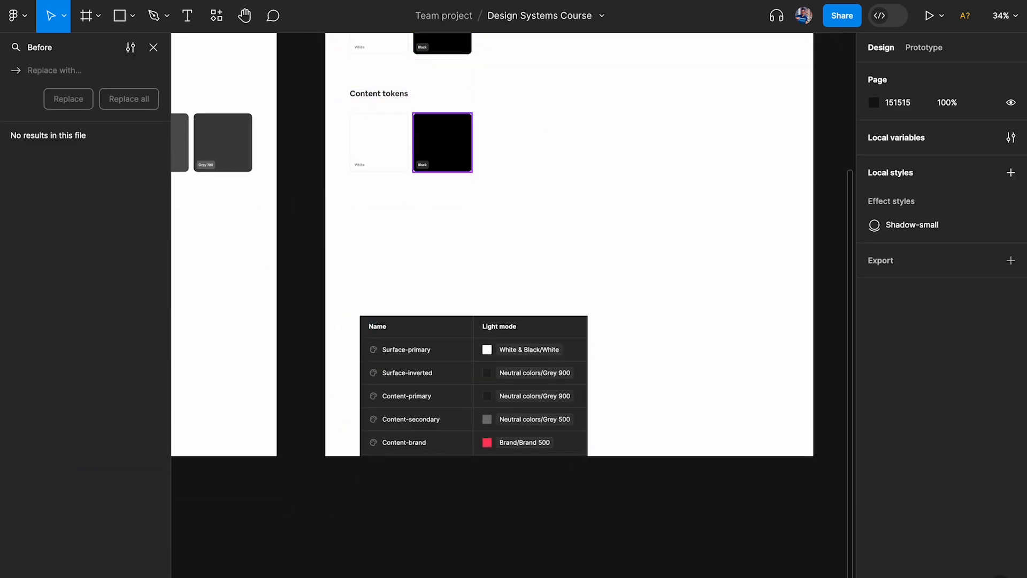
click(154, 49)
key(super+d)
key(Down)
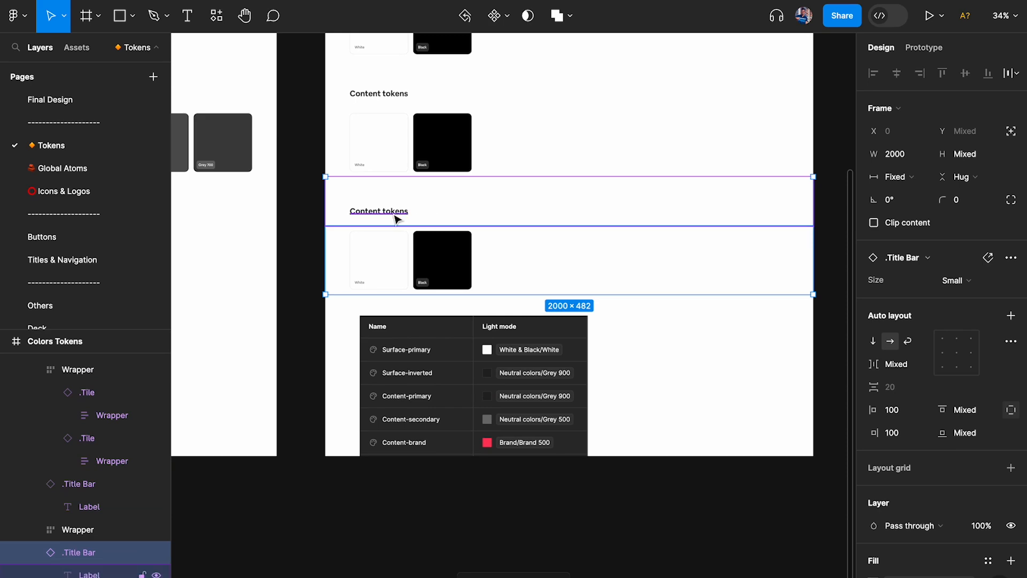
Change the heading of the third section to Border tokens
double_click(393, 213)
scroll(393, 213, up, 5)
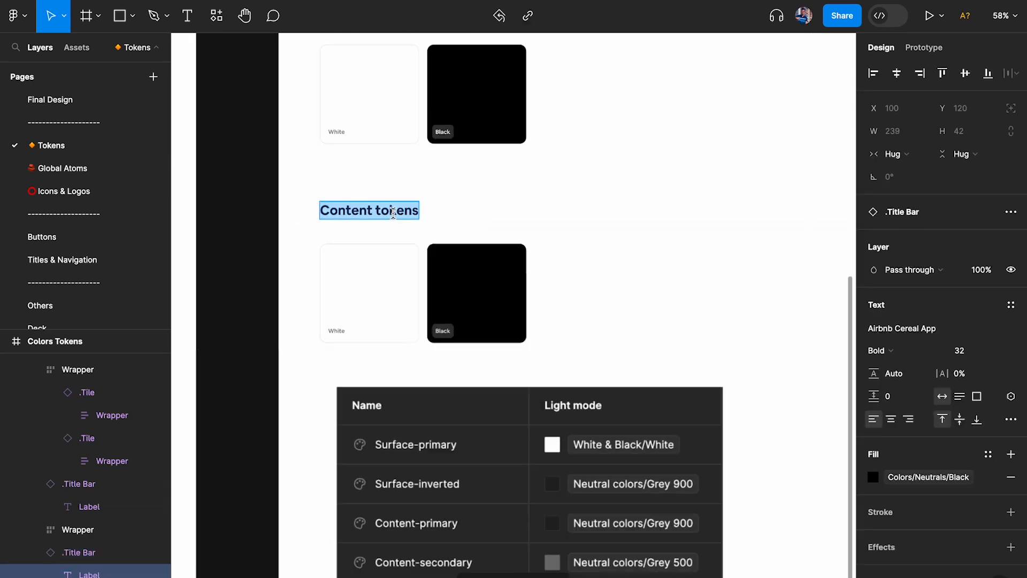
drag(374, 212, 124, 225)
text(Border)
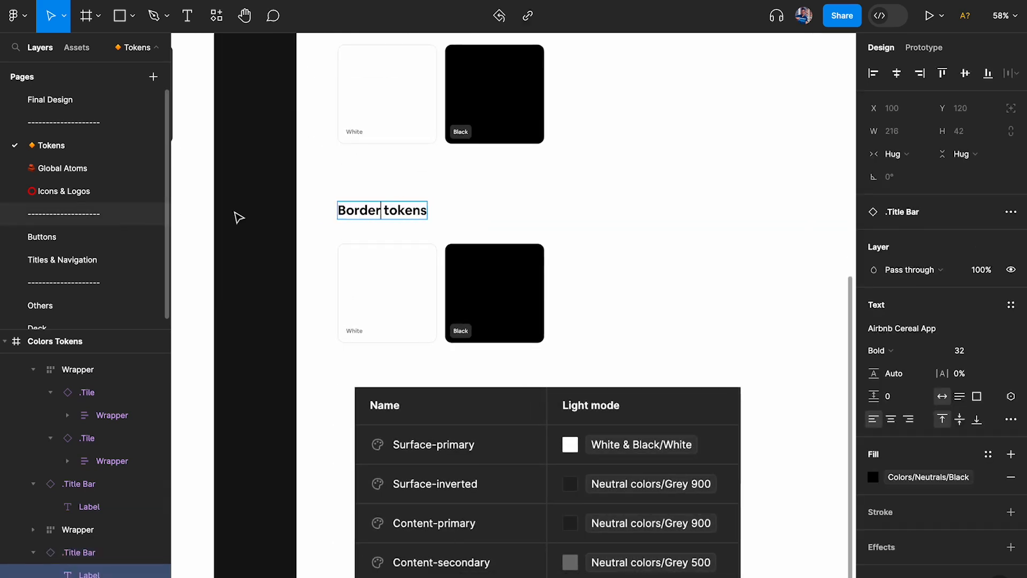
scroll(325, 223, down, 5)
key(Escape)
Move the variables table image up so it sits beside the Content tokens and Border tokens swatches
scroll(521, 307, up, 1)
scroll(520, 307, down, 5)
click(532, 355)
drag(477, 422, 581, 162)
scroll(581, 161, up, 2)
scroll(440, 246, up, 5)
scroll(616, 251, right, 2)
drag(579, 200, 576, 365)
scroll(538, 316, down, 2)
scroll(445, 161, up, 2)
Rename the white tile's label in the Surface tokens section to Surface-primary
super+click(330, 120)
super+click(328, 183)
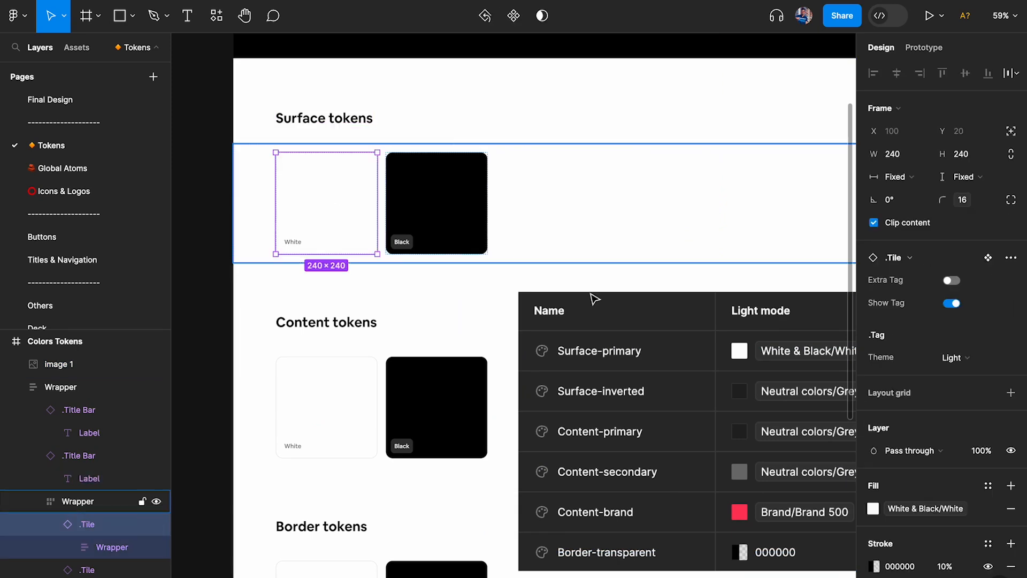
super+click(292, 242)
scroll(294, 242, up, 2)
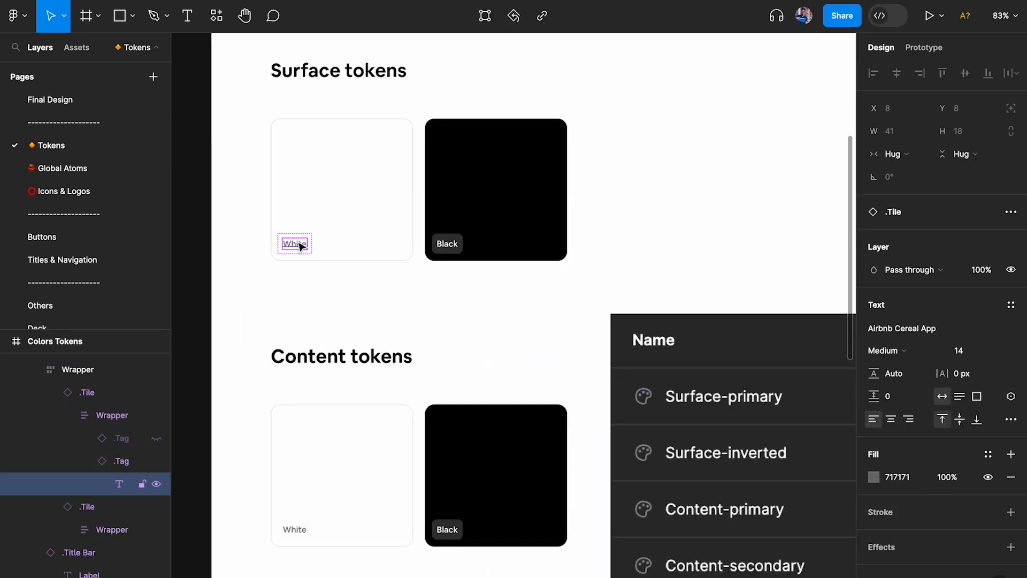
double_click(298, 244)
text(Surface-primary)
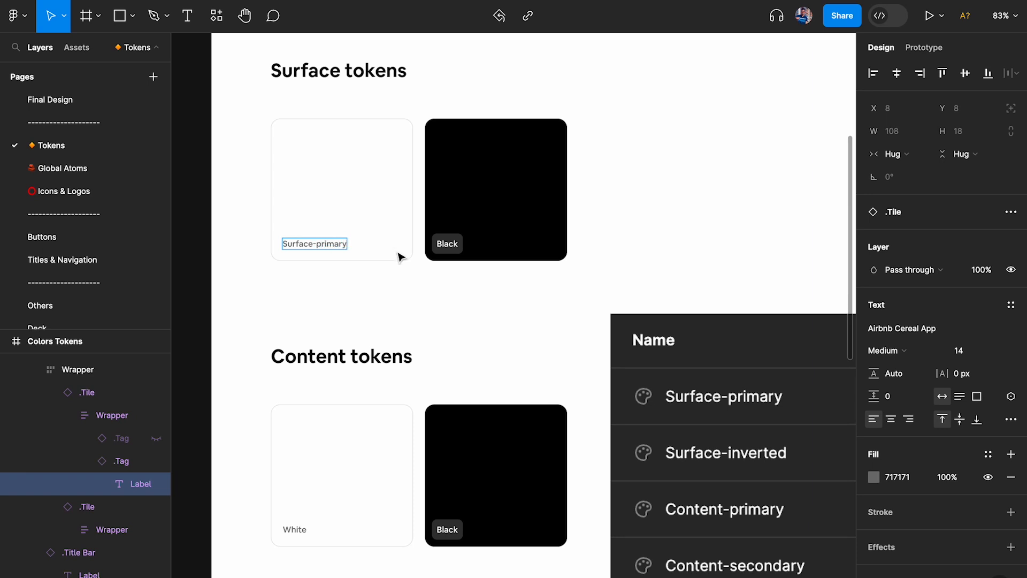
Rename the black tile's label in the Surface tokens section to Surface-inverted
key(super+a)
key(super+c)
double_click(449, 243)
key(super+v)
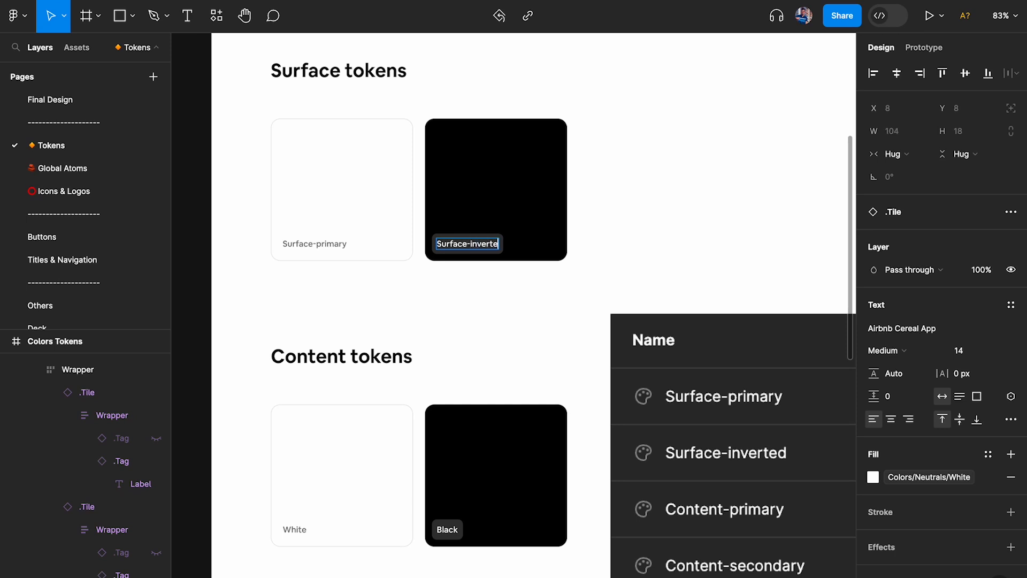
key(Escape)
Apply the Surface-primary variable as the fill of the Surface-primary tile
click(346, 181)
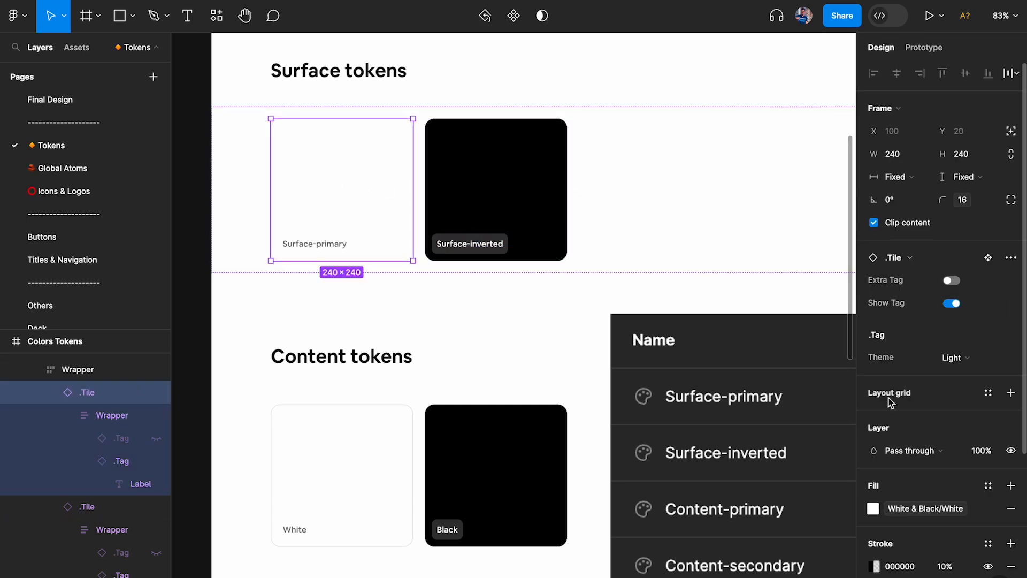
scroll(943, 404, down, 5)
scroll(679, 229, down, 10)
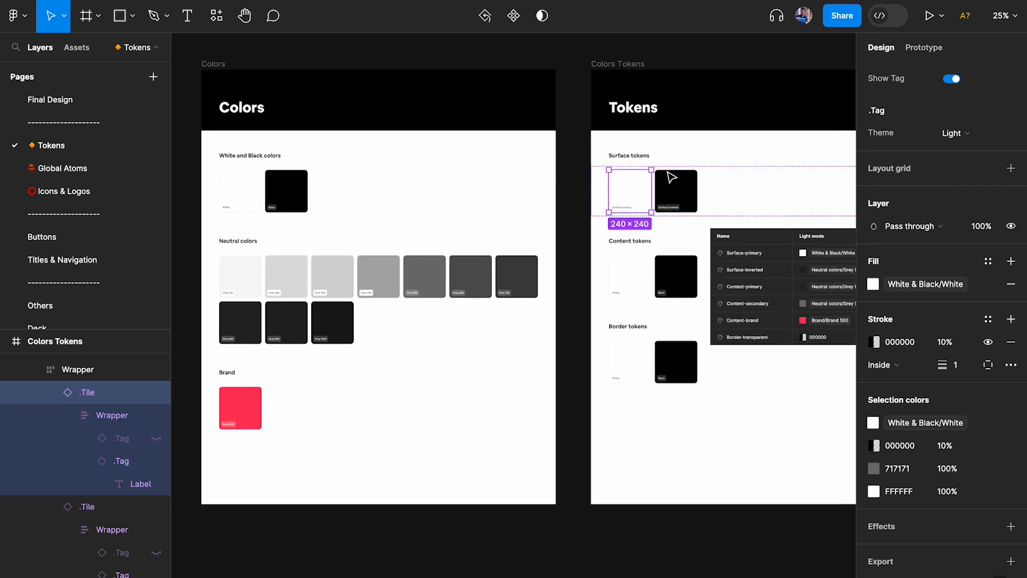
scroll(615, 192, up, 10)
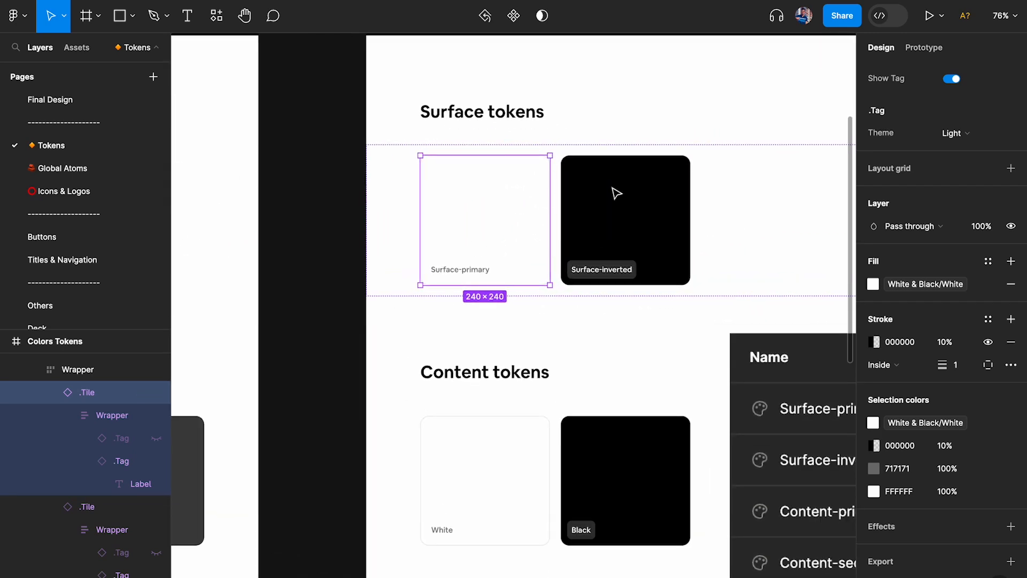
click(929, 283)
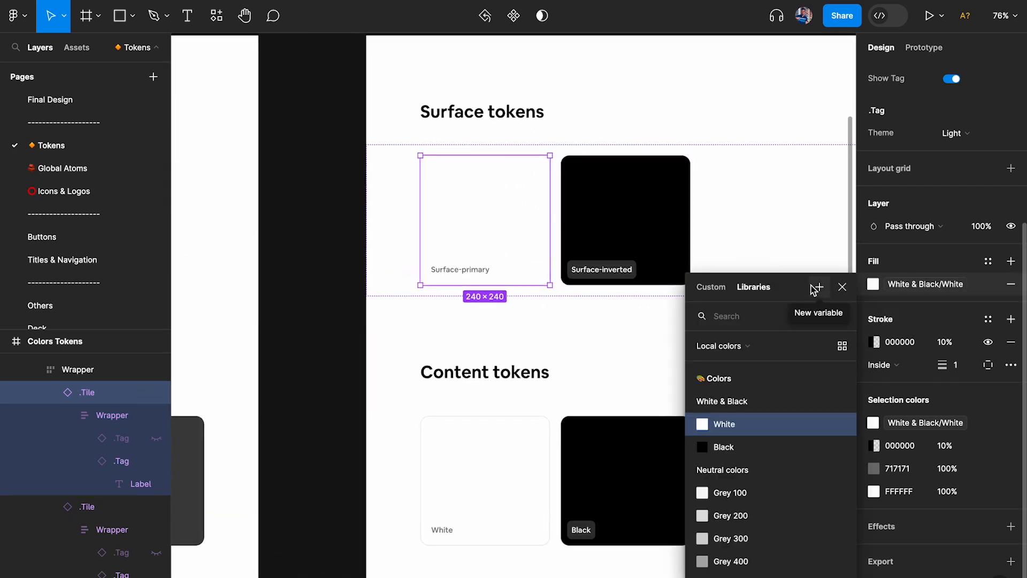
text(sur)
key(Return)
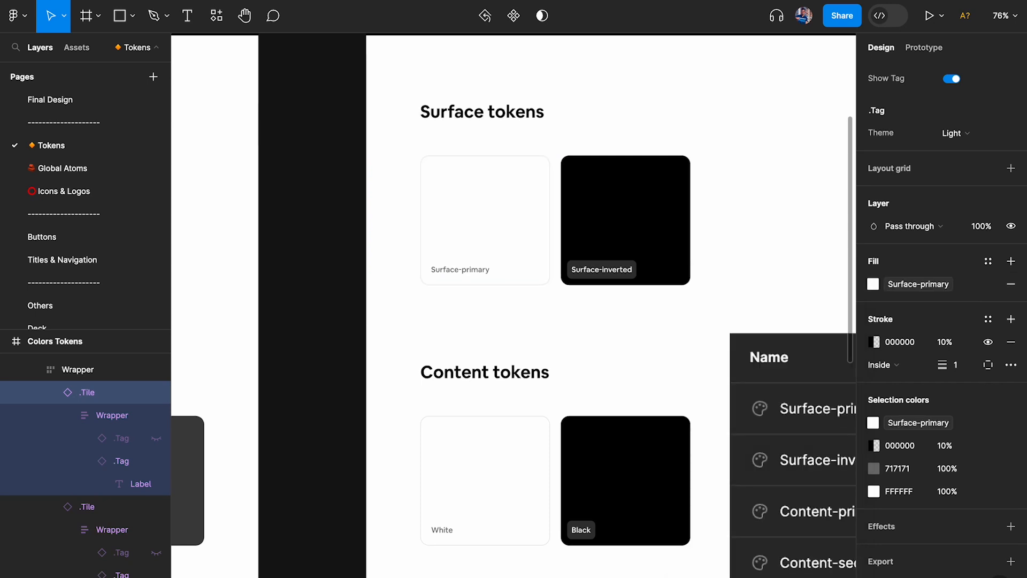
Apply the Surface-inverted variable as the fill of the Surface-inverted tile
click(662, 239)
click(945, 354)
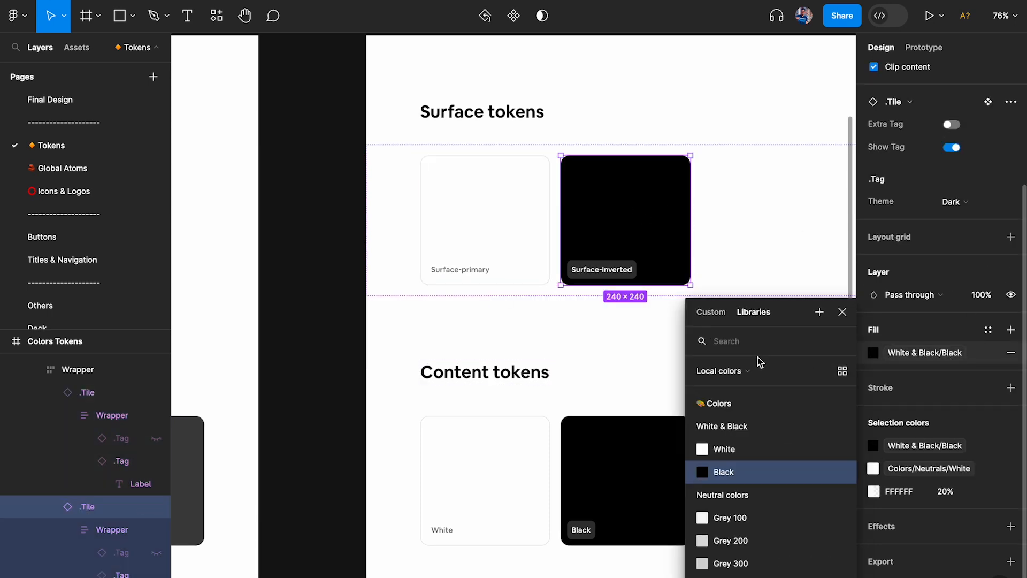
text(surf)
key(Down)
key(Return)
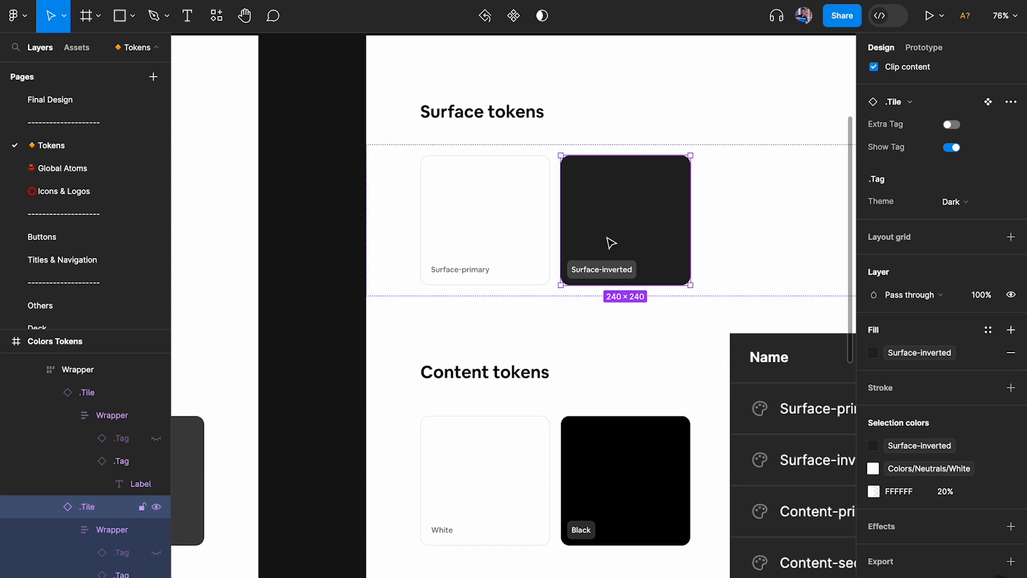
Rename the white and black tile labels in the Content tokens section to Content-primary and Content-secondary
ctrl+scroll(660, 196, up, 3)
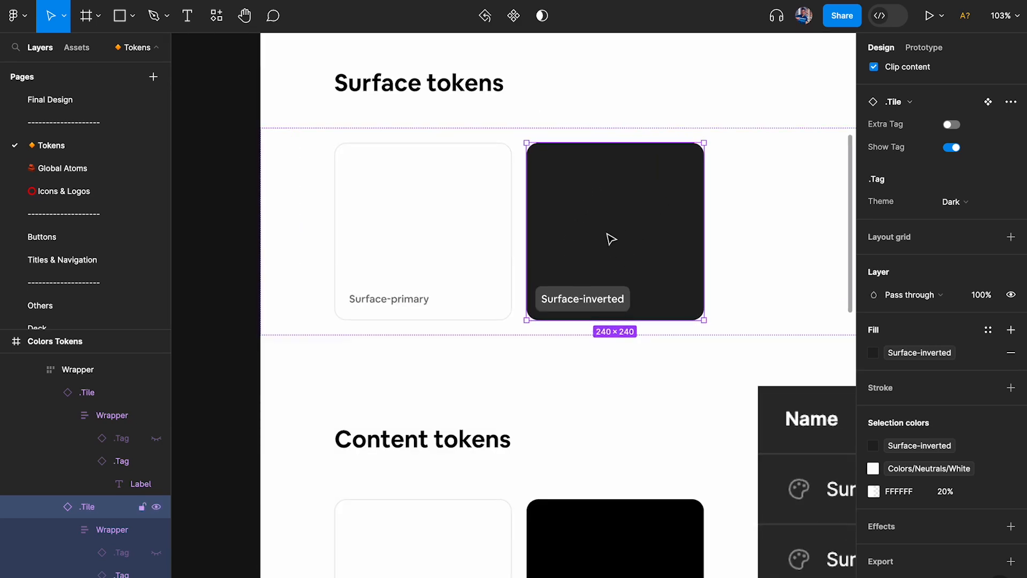
scroll(607, 234, down, 3)
ctrl+scroll(652, 245, down, 3)
scroll(610, 292, down, 3)
scroll(610, 292, right, 2)
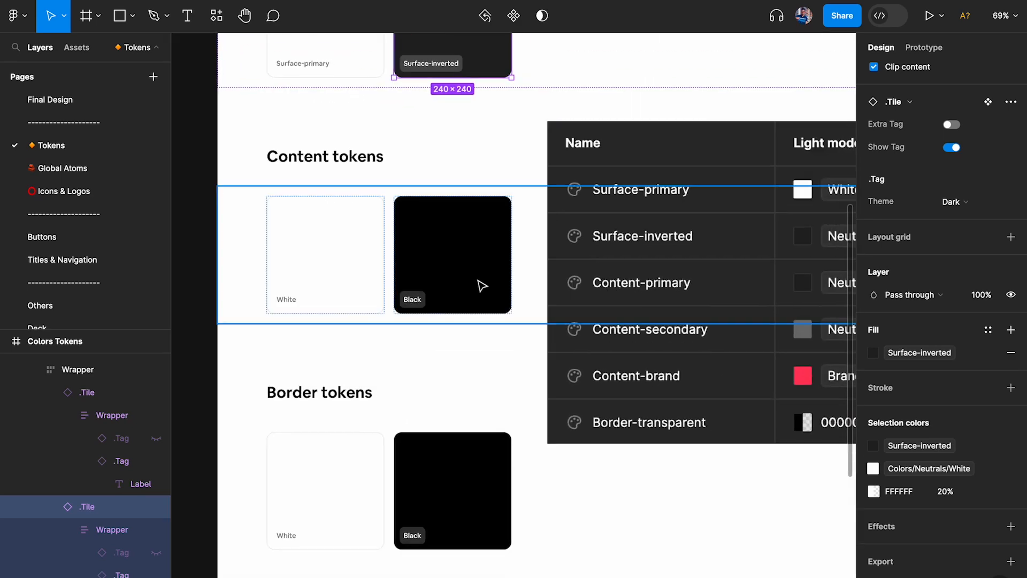
ctrl+scroll(519, 286, up, 2)
scroll(675, 300, left, 2)
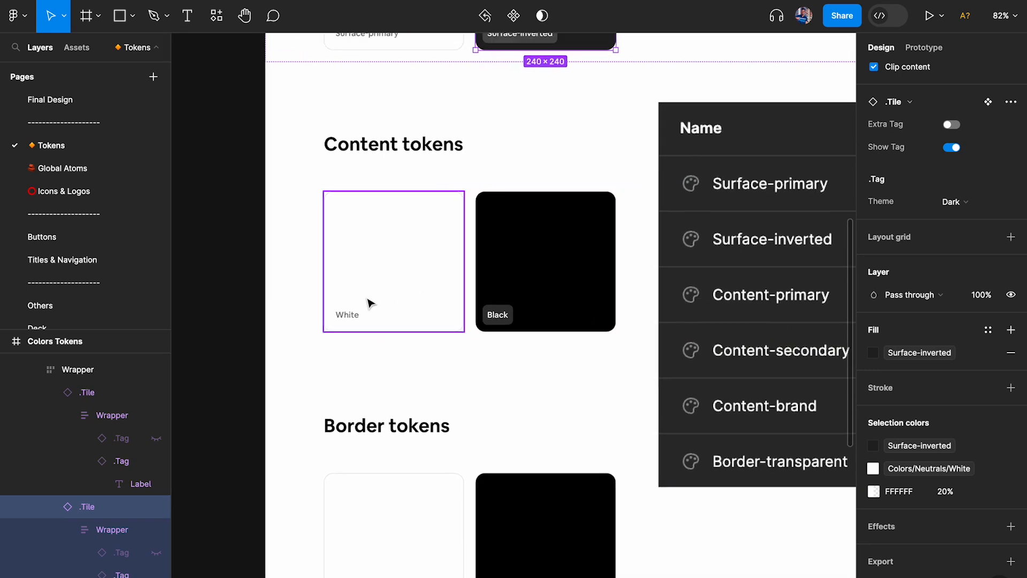
double_click(348, 313)
double_click(349, 311)
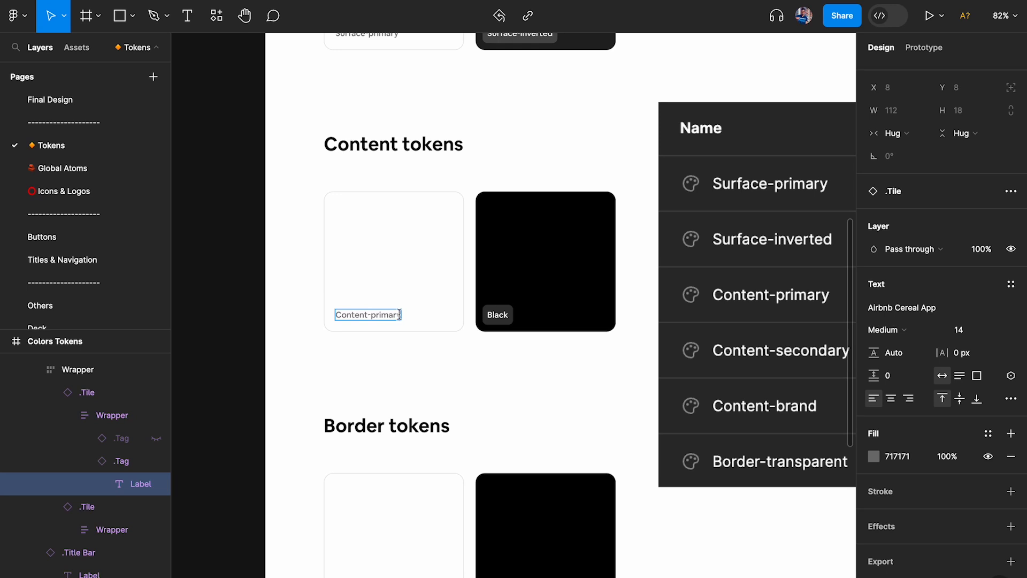
double_click(505, 315)
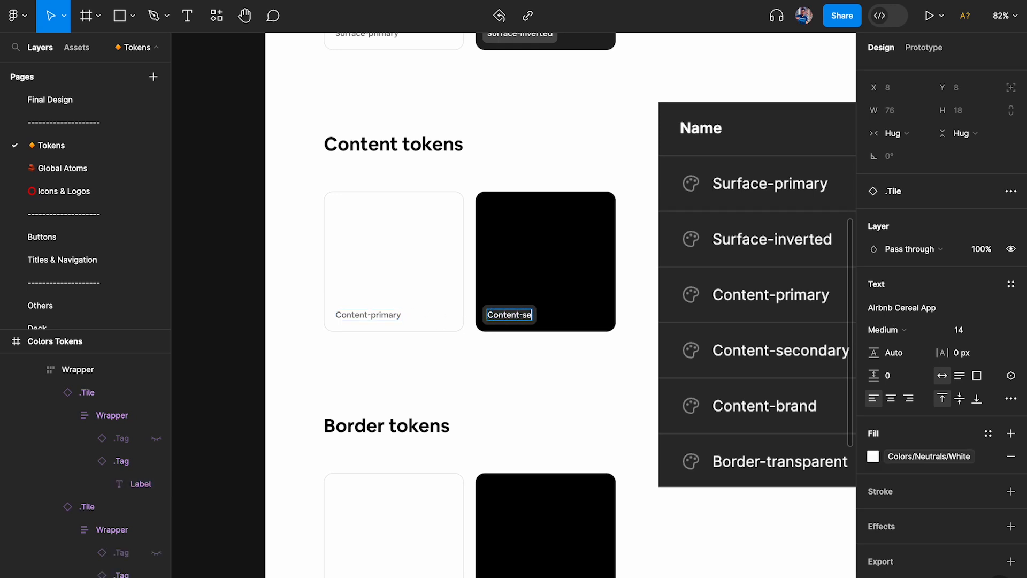
Apply the Content-primary variable as the fill of the Content-primary tile
click(412, 251)
click(933, 355)
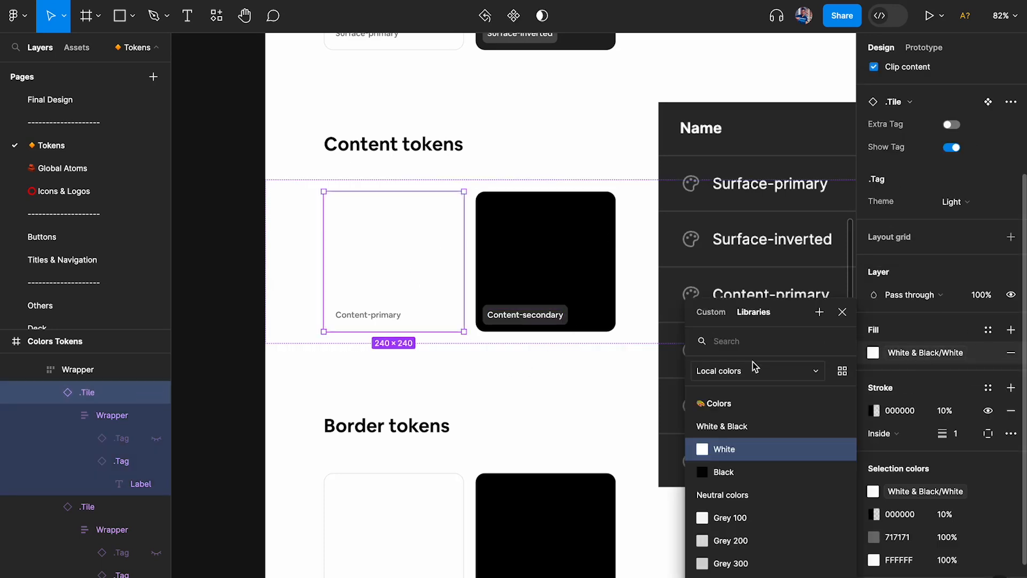
text(cont)
click(740, 402)
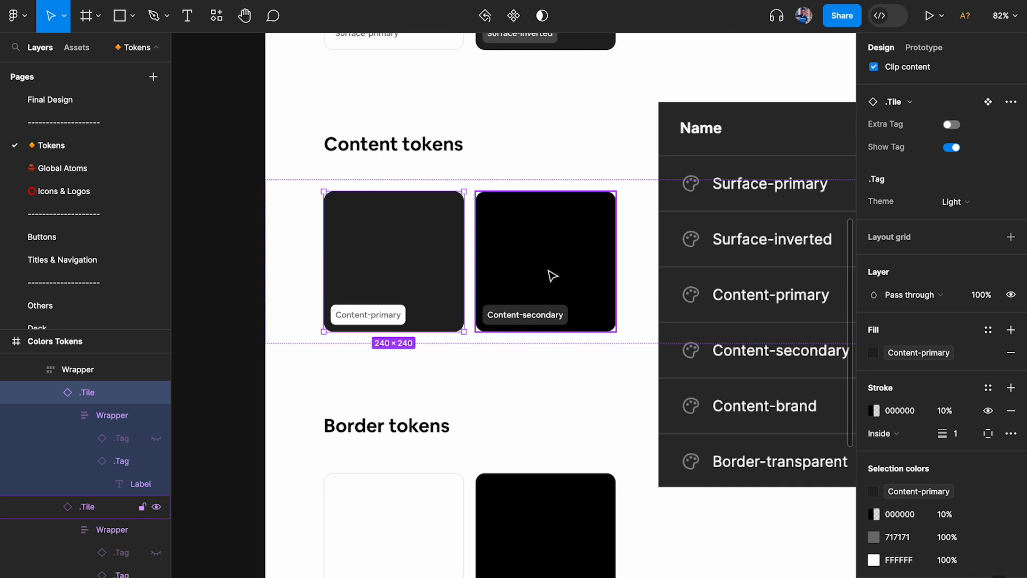
Apply the Content-secondary variable as the fill of the Content-secondary tile
click(552, 275)
click(927, 355)
text(cont)
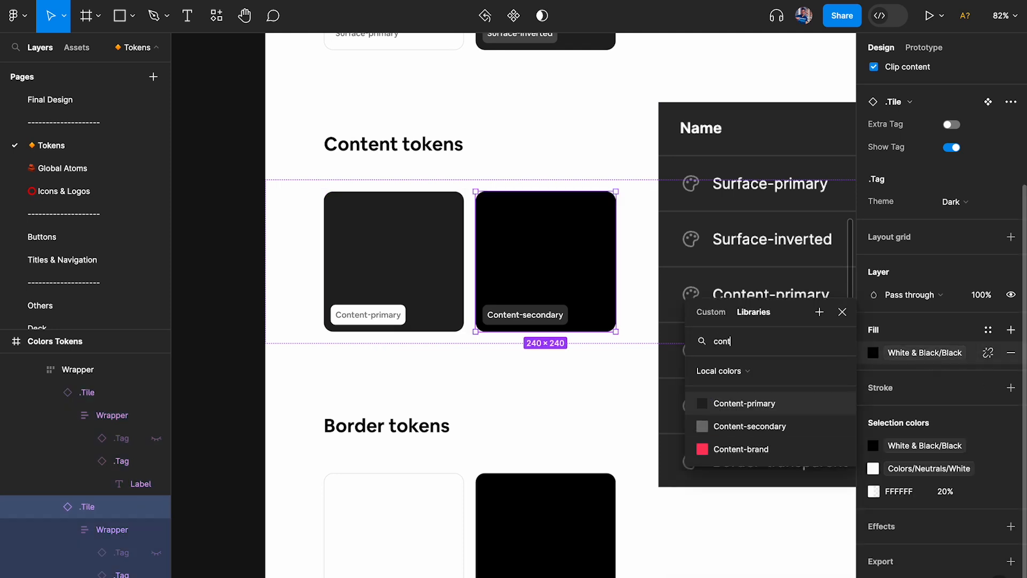
click(765, 432)
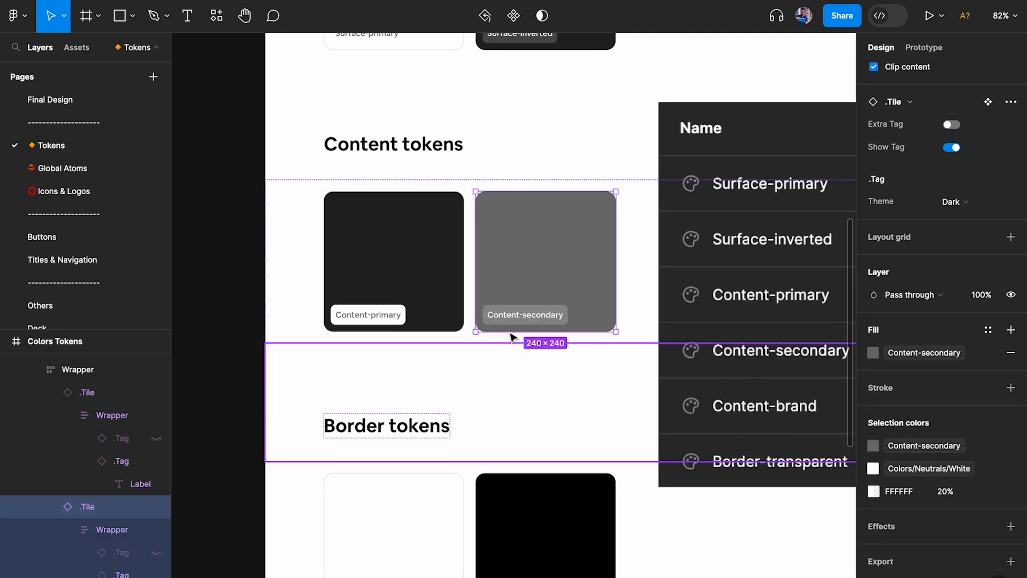
Duplicate the Content-secondary tile as a third tile in its row and shift the variables table image aside to clear it
scroll(546, 348, right, 2)
click(309, 236)
click(415, 236)
key(ctrl+d)
scroll(489, 249, right, 1)
scroll(495, 249, right, 1)
drag(592, 119, 711, 121)
Rename the label of the third Content tokens tile to Content-brand
double_click(483, 305)
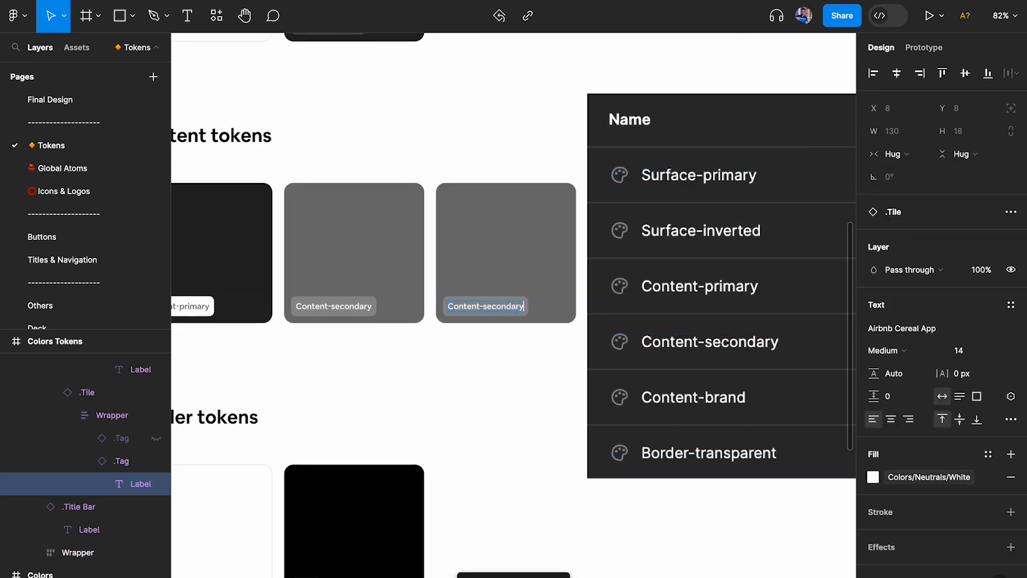
key(BackSpace)
key(BackSpace)
key(BackSpace)
key(BackSpace)
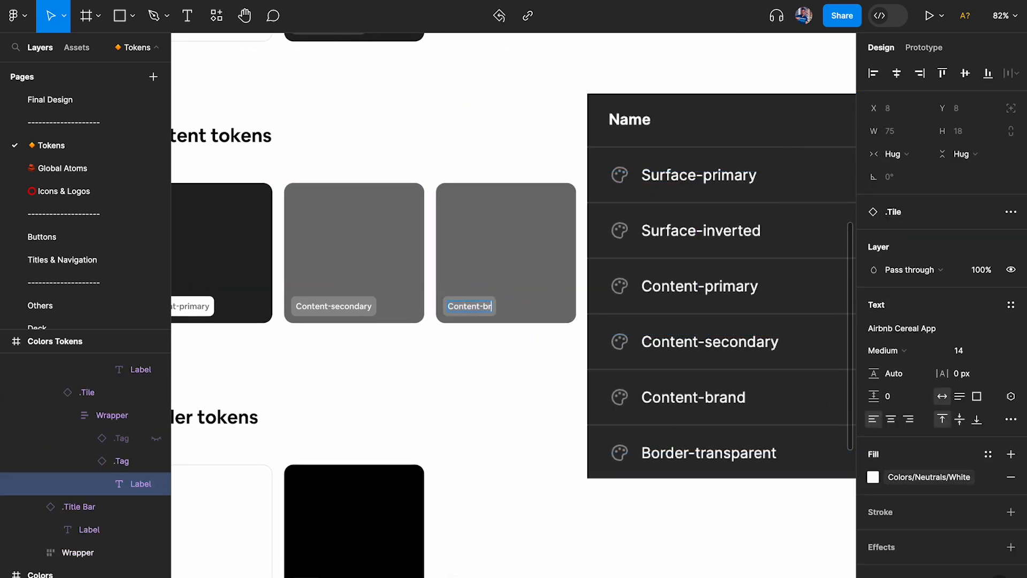
key(Escape)
Apply the Content-brand variable as the fill of the Content-brand tile
click(396, 238)
click(510, 231)
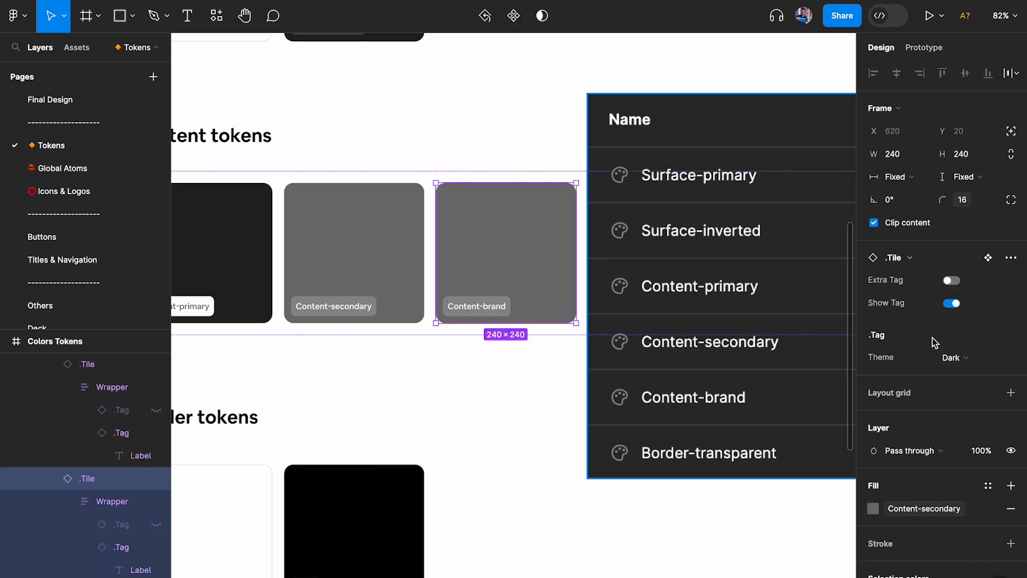
scroll(934, 428, down, 1)
scroll(933, 428, down, 3)
click(928, 353)
text(cont)
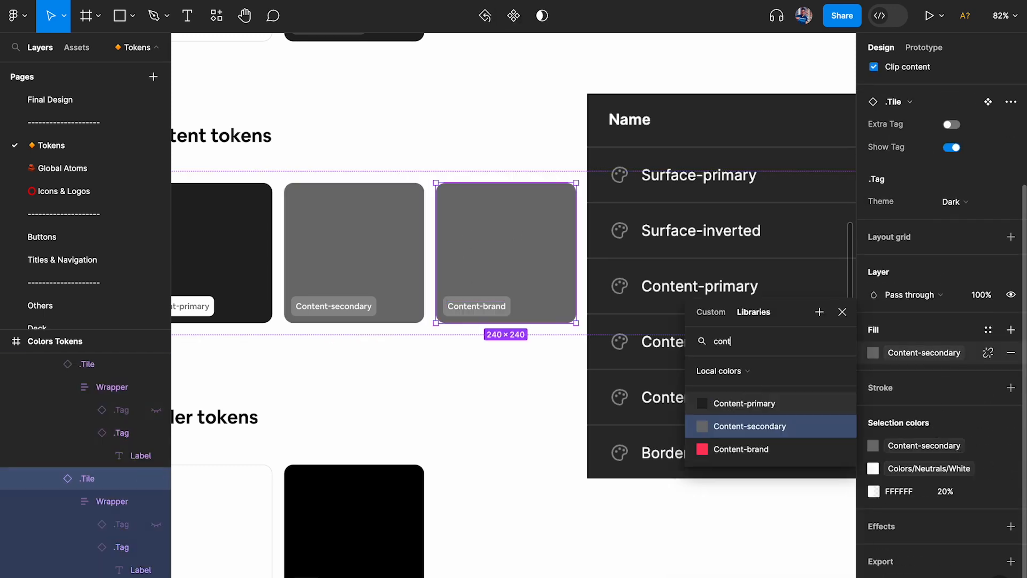
key(Return)
click(934, 352)
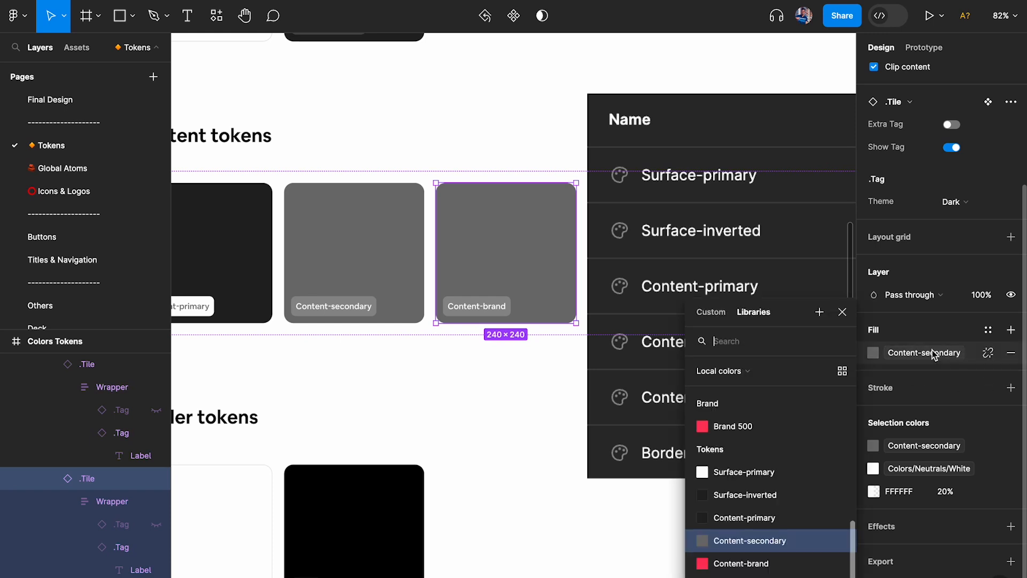
text(cont)
key(Down)
key(Return)
Set the theme of the Content-primary tile's tag to Dark
scroll(734, 328, left, 2)
click(284, 274)
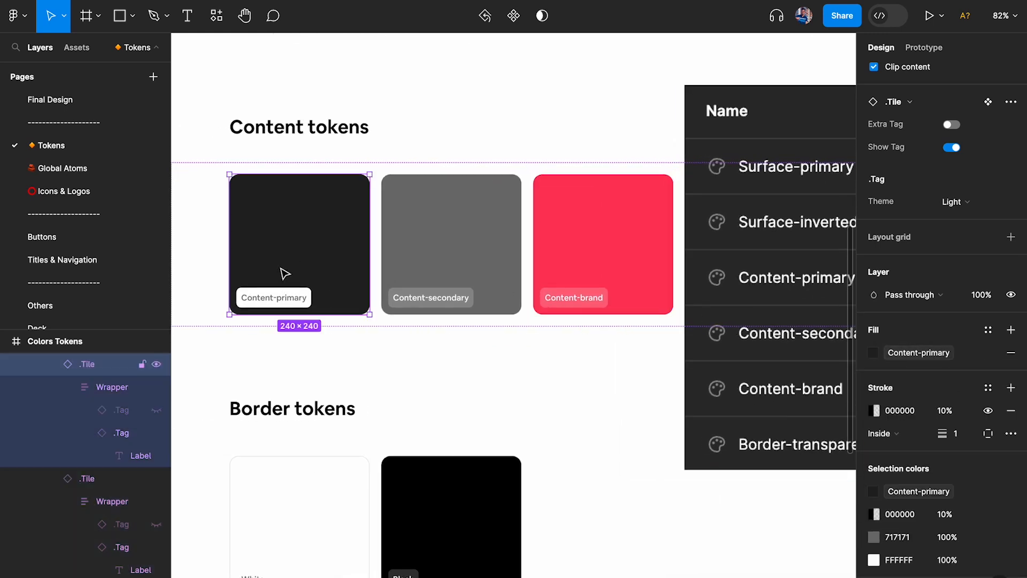
double_click(276, 305)
double_click(275, 300)
click(960, 132)
click(924, 142)
click(459, 293)
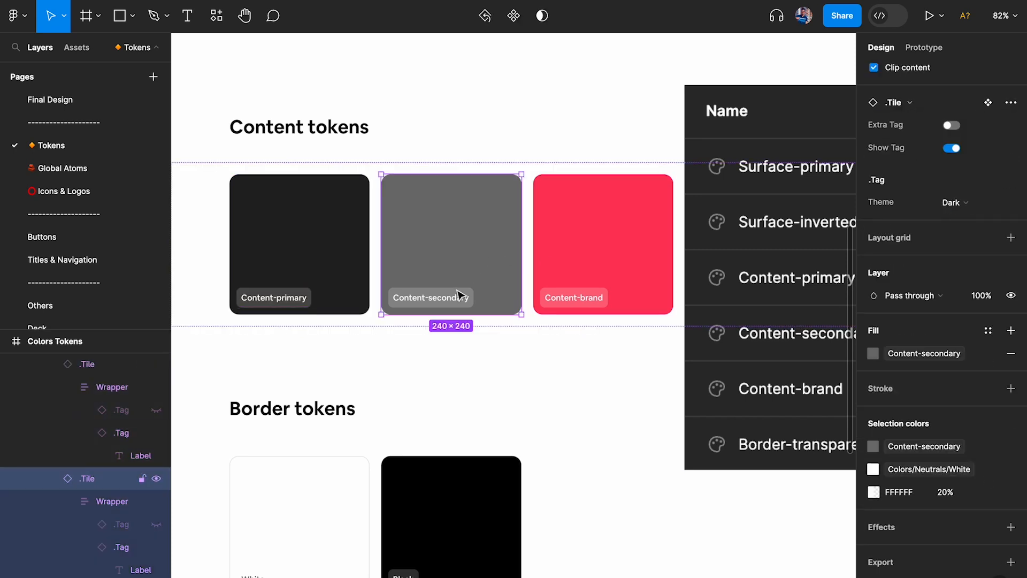
Try a different theme on the Content-secondary tile's tag and undo it
click(458, 295)
scroll(904, 203, up, 3)
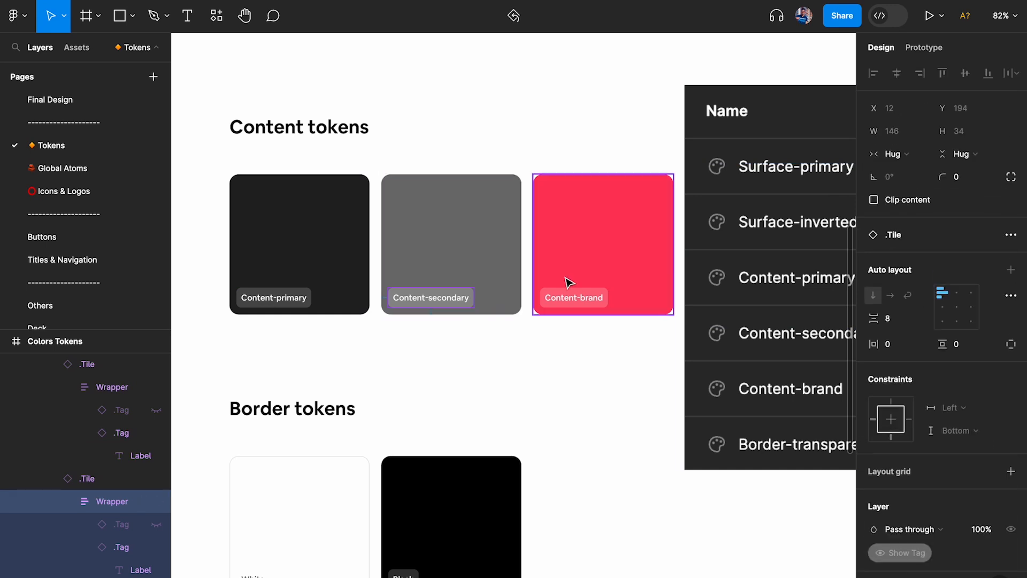
click(452, 298)
click(954, 257)
click(952, 243)
key(ctrl+z)
click(645, 377)
click(612, 262)
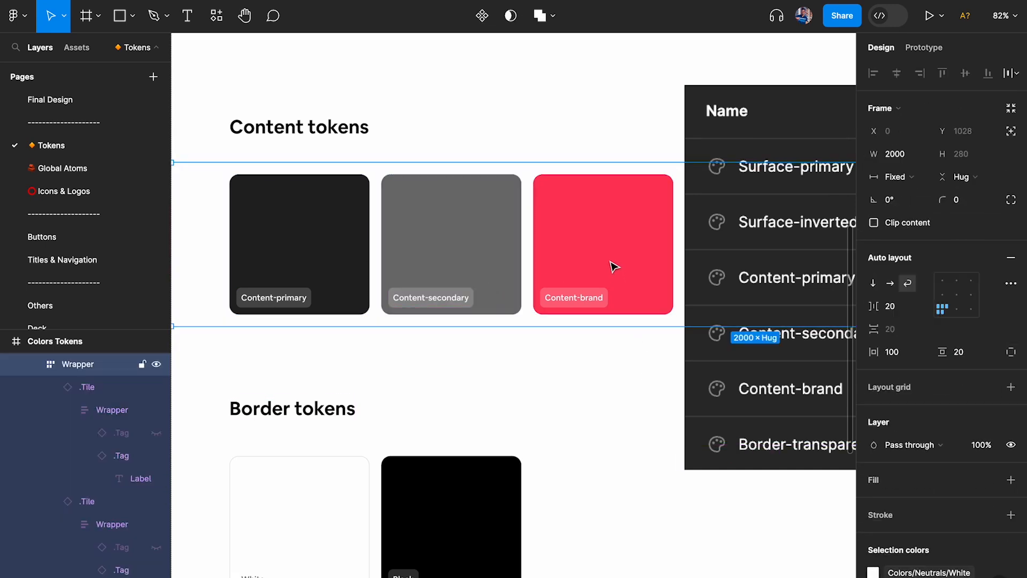
Delete the black tile from the Border tokens section
scroll(619, 260, right, 3)
scroll(618, 260, down, 2)
scroll(622, 264, right, 1)
scroll(622, 265, down, 1)
scroll(640, 357, down, 3)
scroll(640, 351, left, 2)
scroll(640, 351, down, 1)
click(433, 394)
key(Delete)
Change the label of the remaining Border tokens tile to "Border-transparent"
click(305, 440)
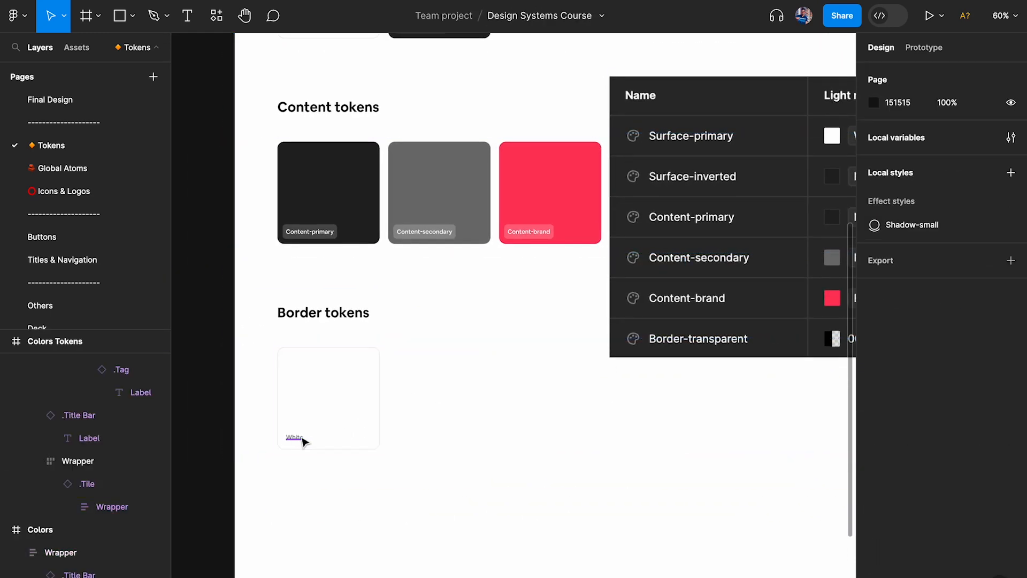
double_click(296, 437)
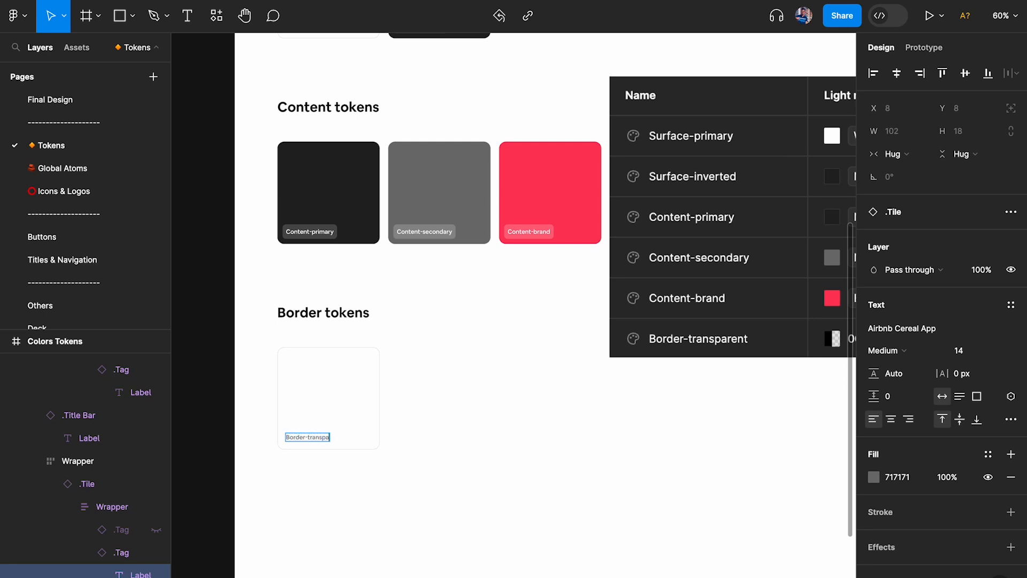
scroll(248, 447, up, 5)
scroll(344, 429, down, 4)
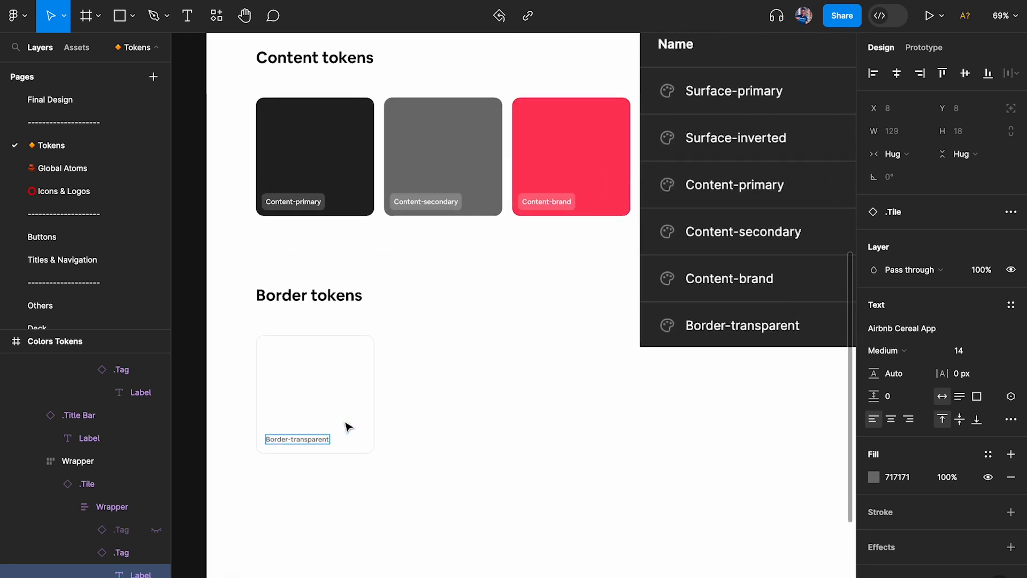
scroll(356, 393, down, 1)
Apply the Border-transparent variable as the fill of the tile in the Border tokens section
click(239, 378)
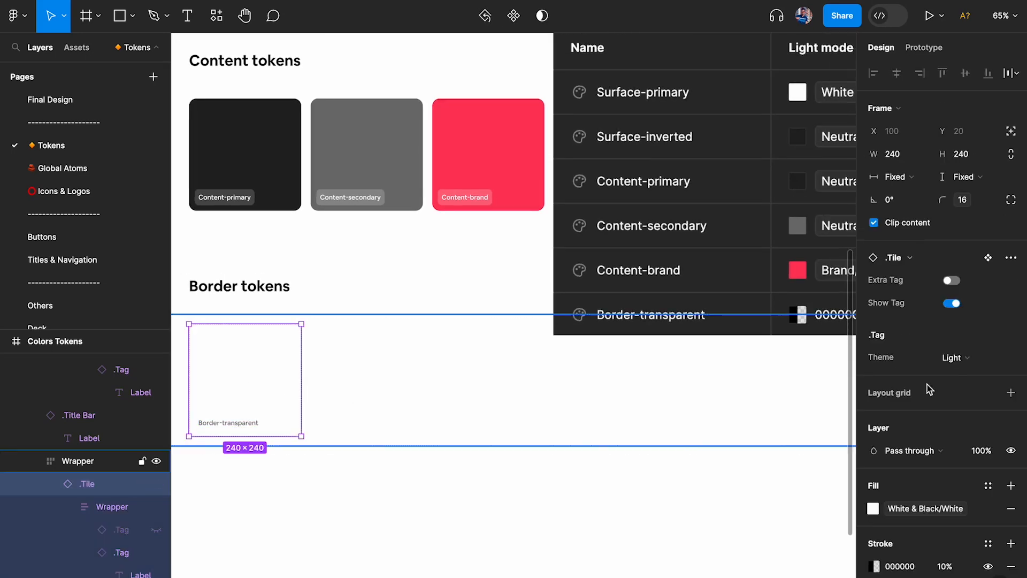
scroll(981, 429, down, 5)
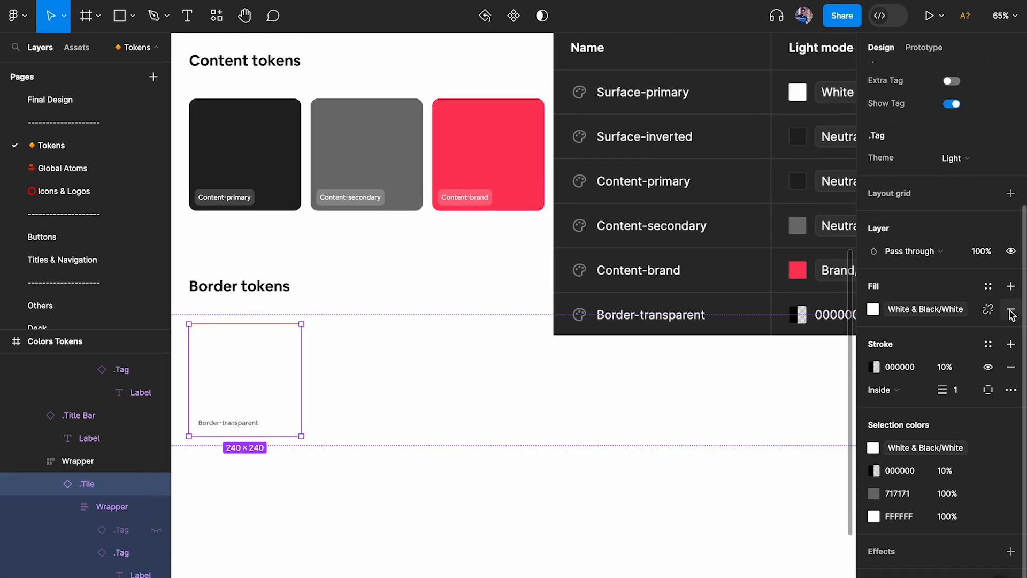
click(915, 314)
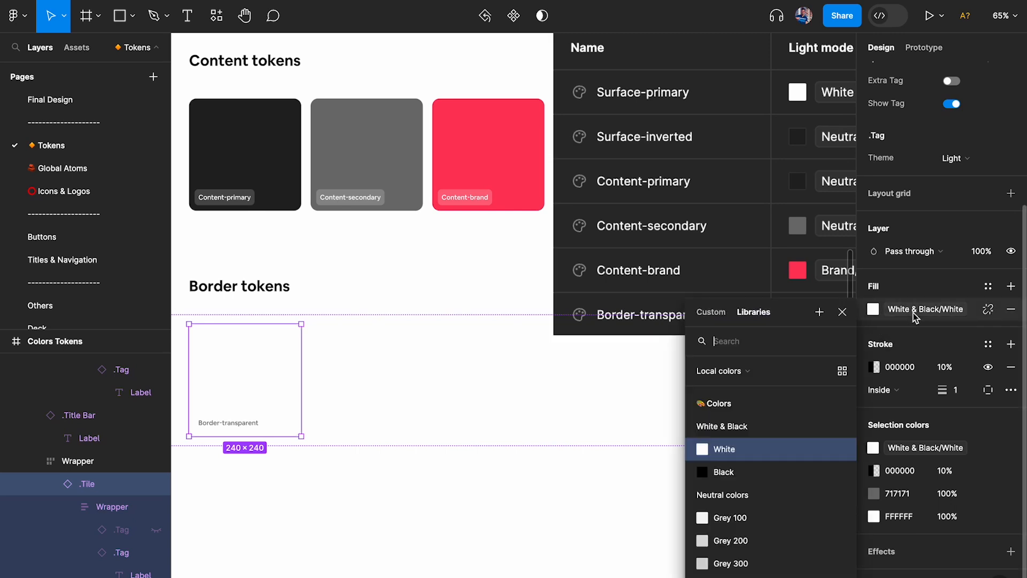
scroll(756, 450, down, 5)
scroll(746, 527, up, 5)
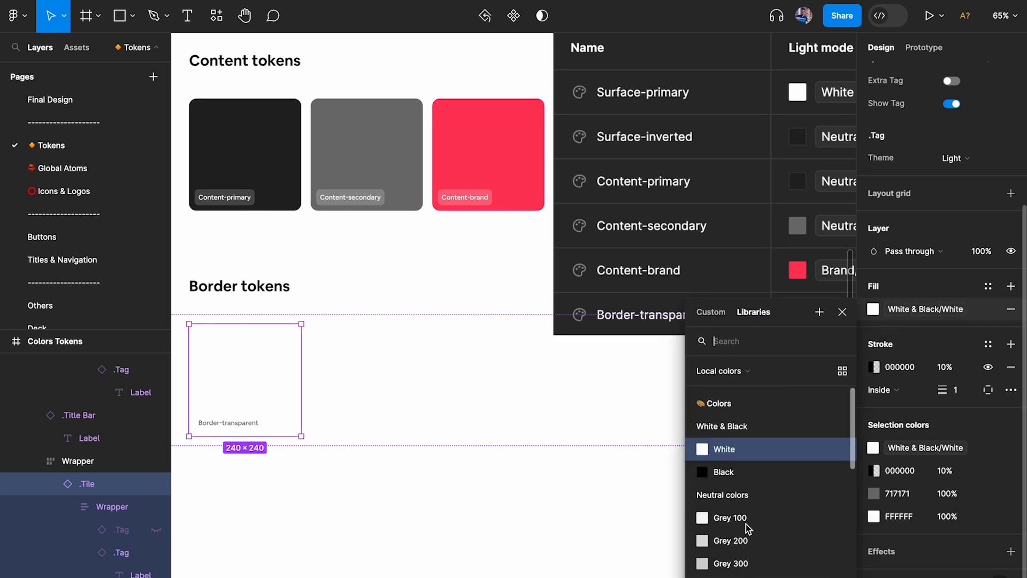
text(bor)
scroll(754, 550, up, 2)
click(740, 403)
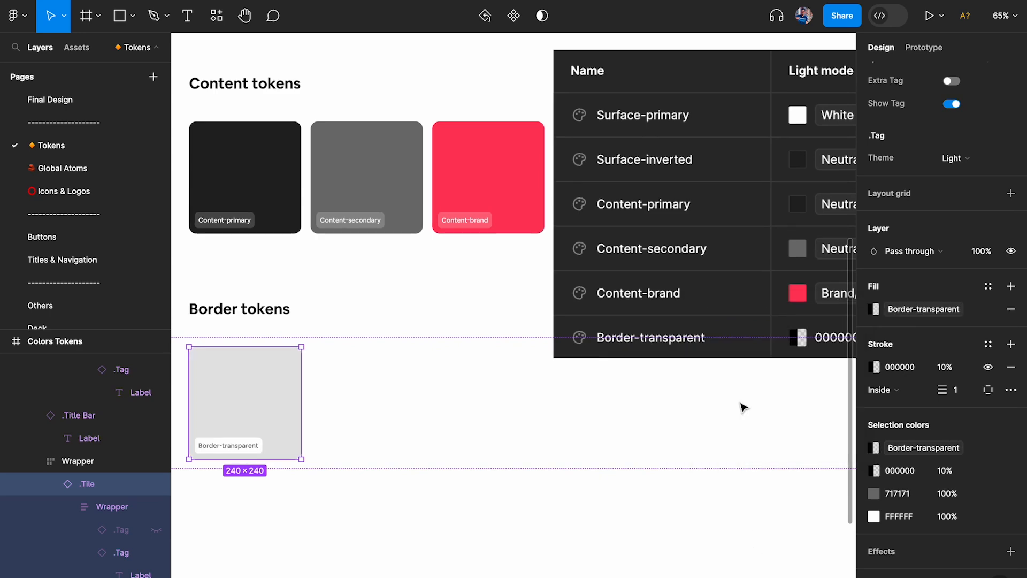
scroll(419, 433, left, 4)
click(385, 495)
Insert an artist palette emoji before the "Colors" title in the header of the Colors frame
scroll(385, 494, down, 5)
scroll(619, 136, down, 3)
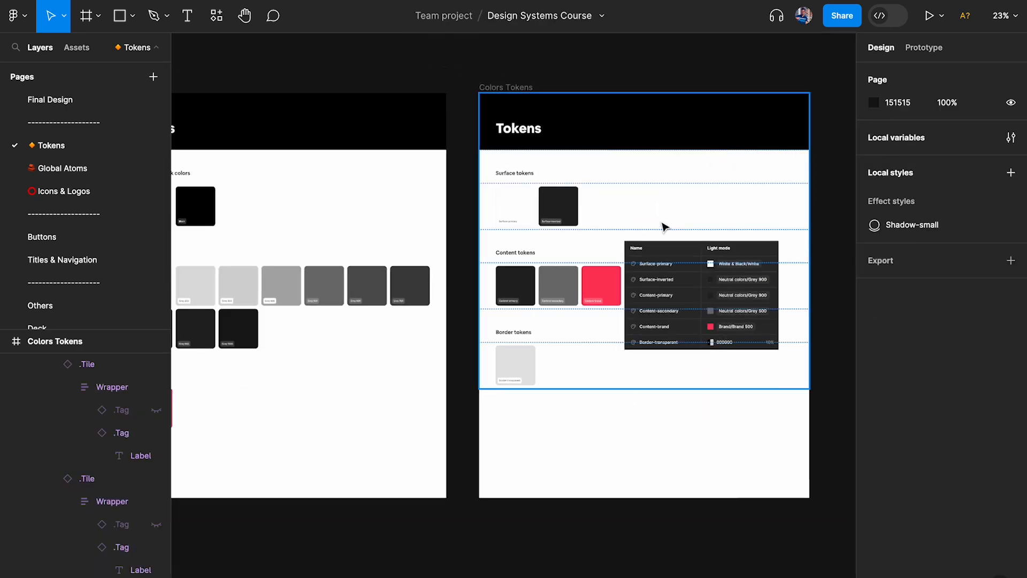
scroll(635, 254, left, 4)
scroll(566, 149, right, 4)
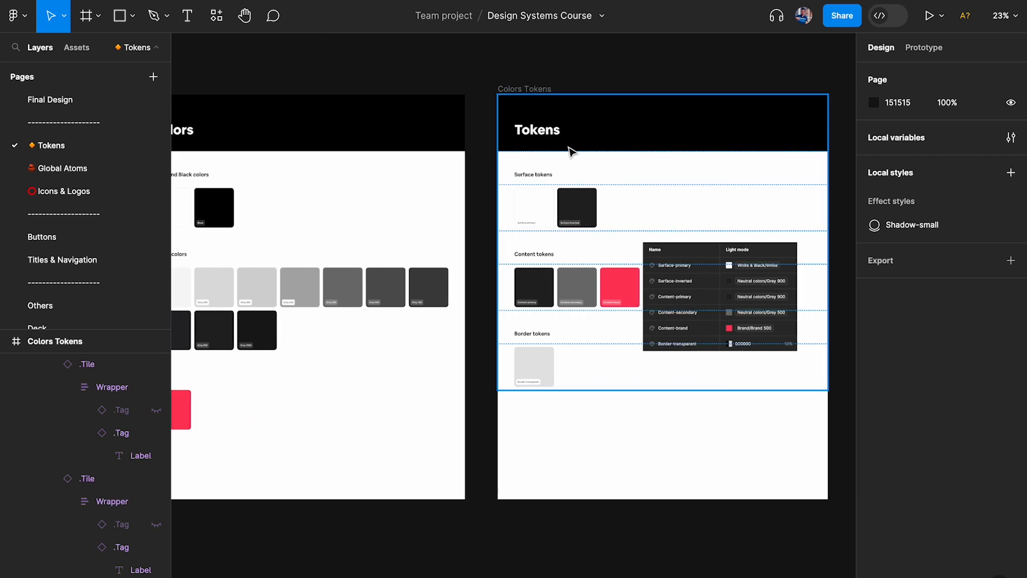
scroll(536, 166, up, 3)
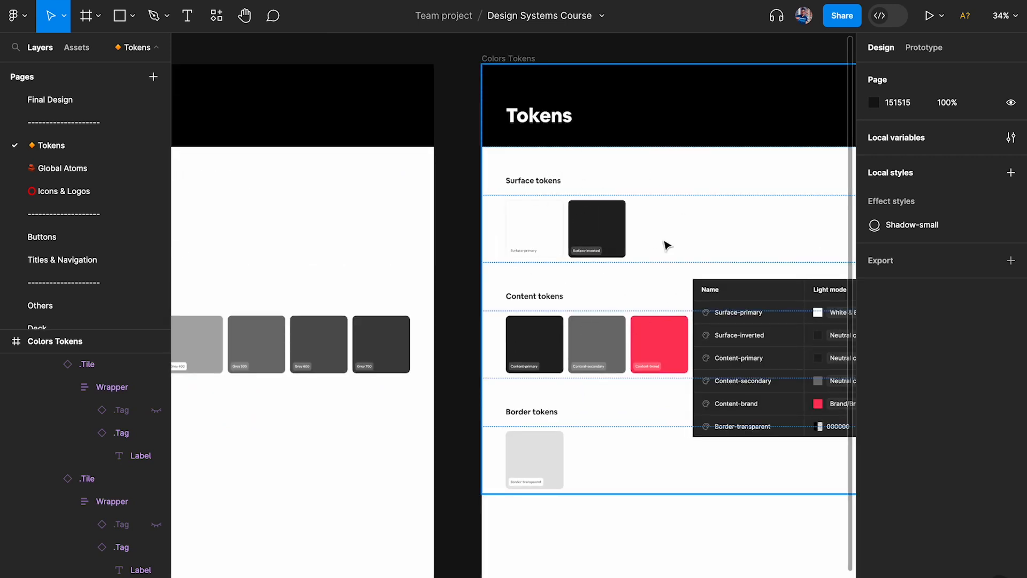
scroll(573, 339, left, 5)
scroll(461, 174, up, 2)
click(467, 156)
double_click(466, 156)
key(Left)
key(ctrl+super+space)
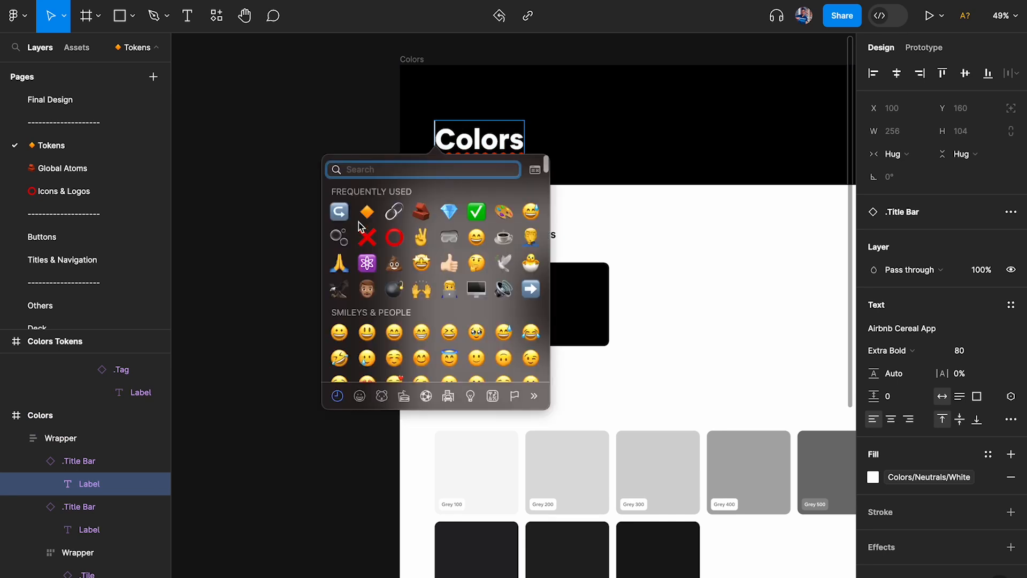
click(509, 210)
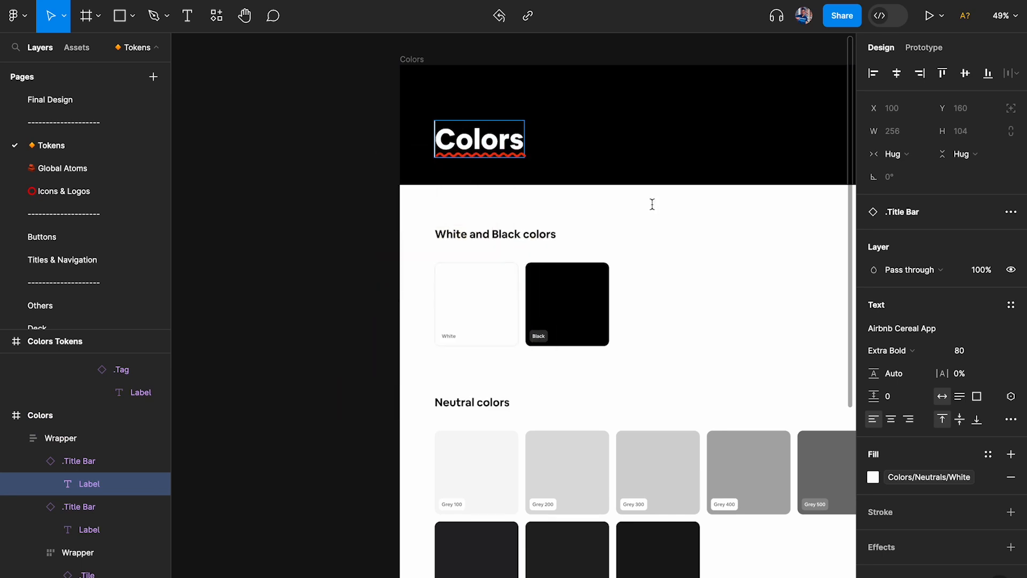
double_click(413, 59)
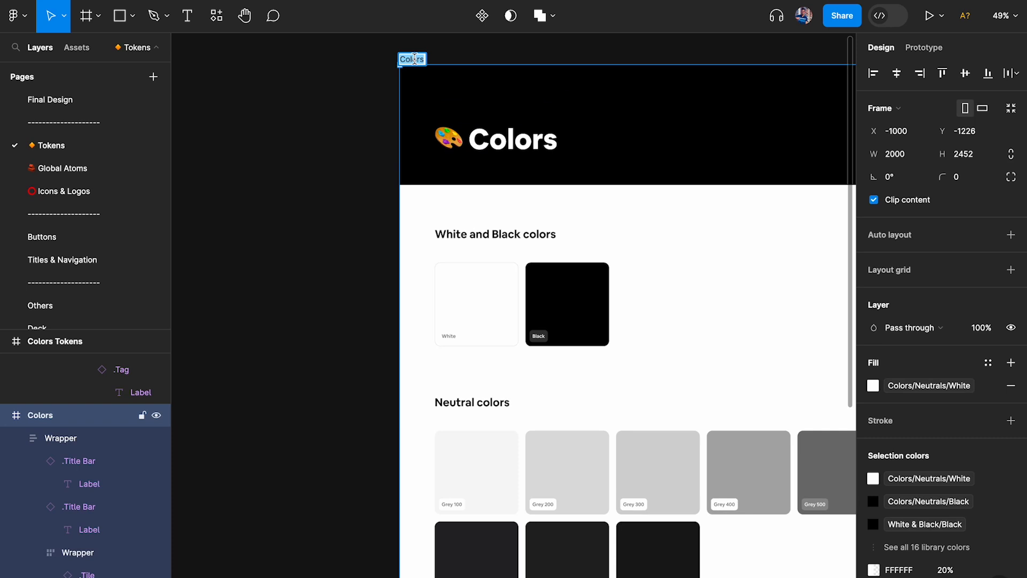
click(374, 110)
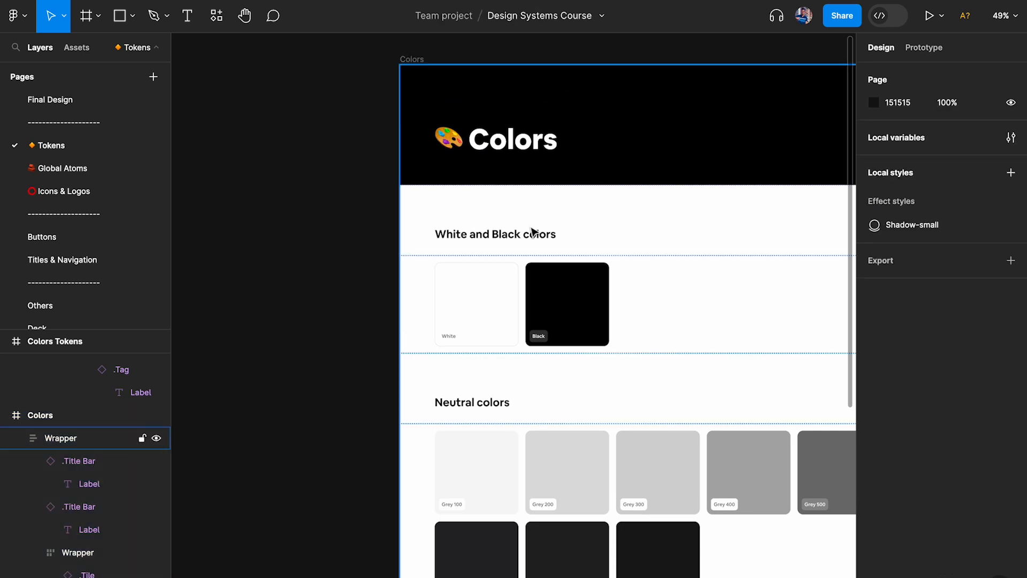
Delete the reference image of the variables table from the Colors Tokens frame
scroll(534, 259, down, 3)
scroll(527, 260, right, 5)
scroll(657, 146, right, 3)
scroll(704, 177, up, 5)
scroll(721, 290, right, 5)
scroll(642, 266, down, 2)
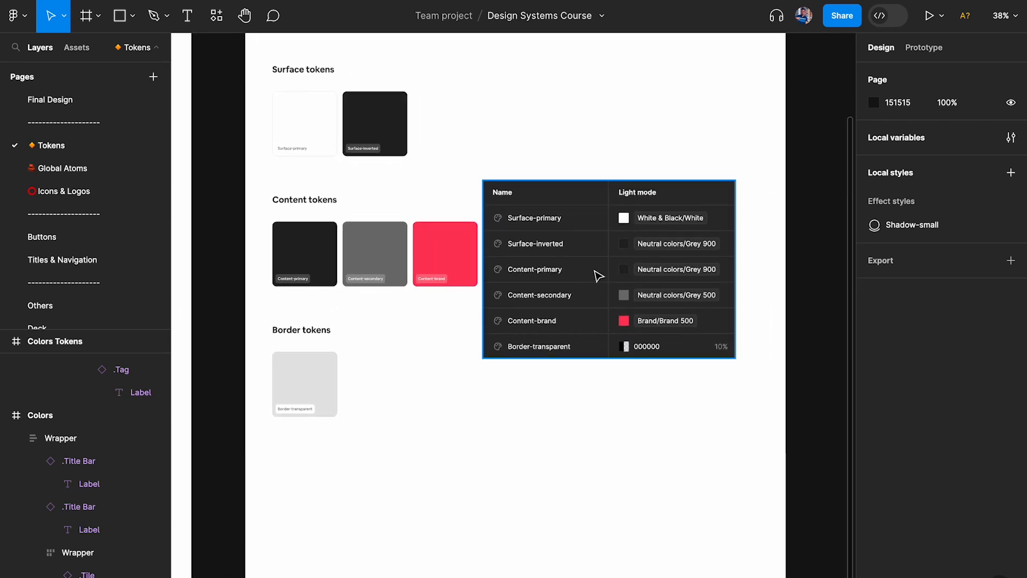
scroll(597, 275, up, 3)
scroll(597, 276, down, 3)
scroll(598, 276, left, 2)
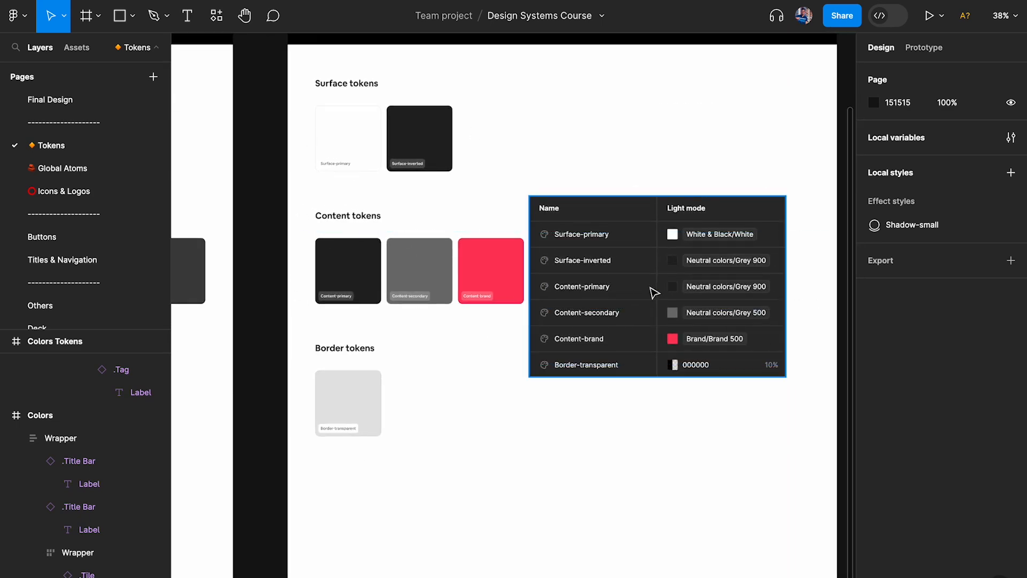
click(653, 292)
key(Delete)
scroll(749, 257, right, 3)
scroll(749, 257, up, 1)
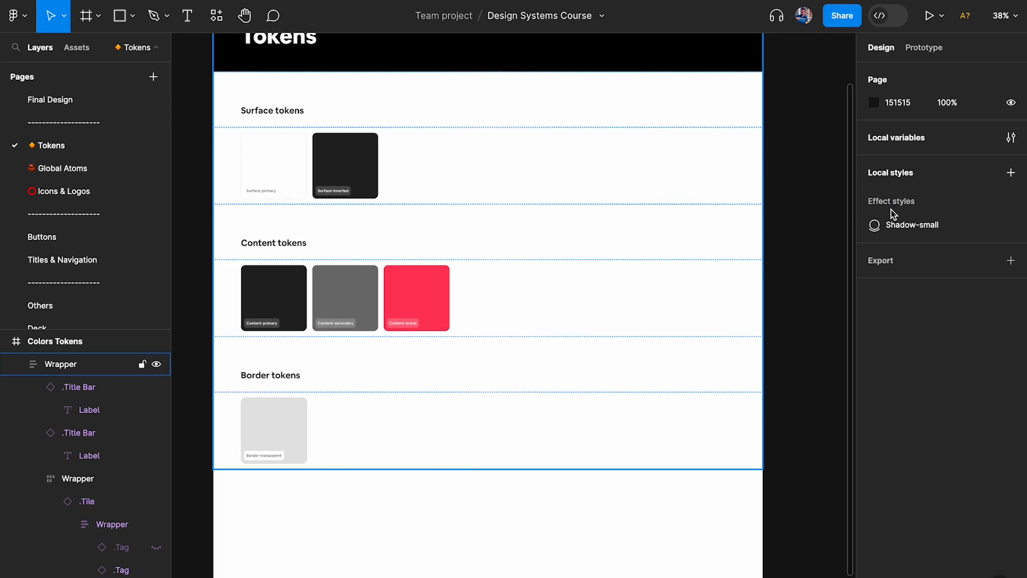
Group the Surface-primary and Surface-inverted variables in the Tokens collection and name the group "Surface"
click(1011, 137)
click(574, 117)
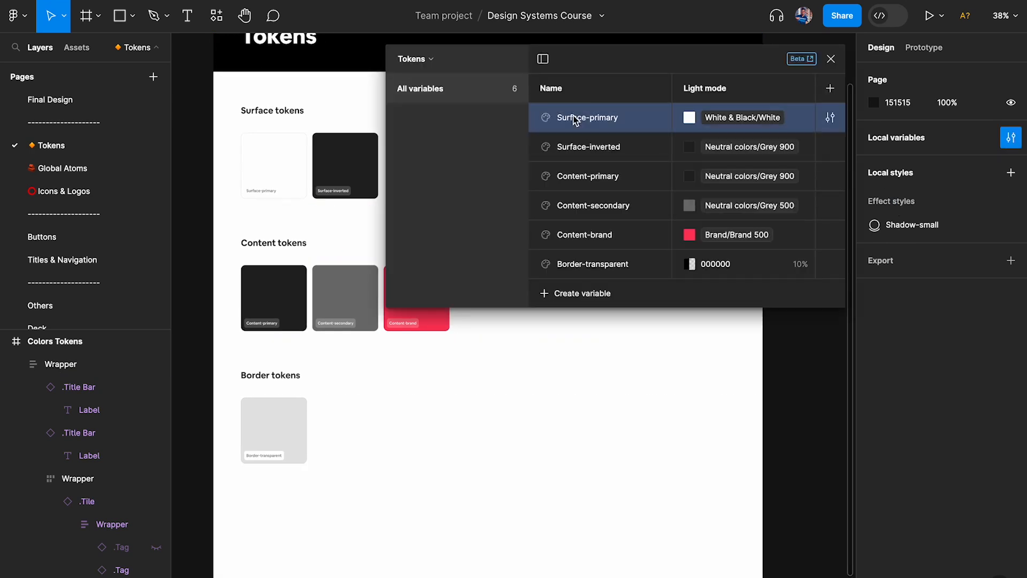
shift+click(585, 148)
right_click(583, 151)
click(623, 163)
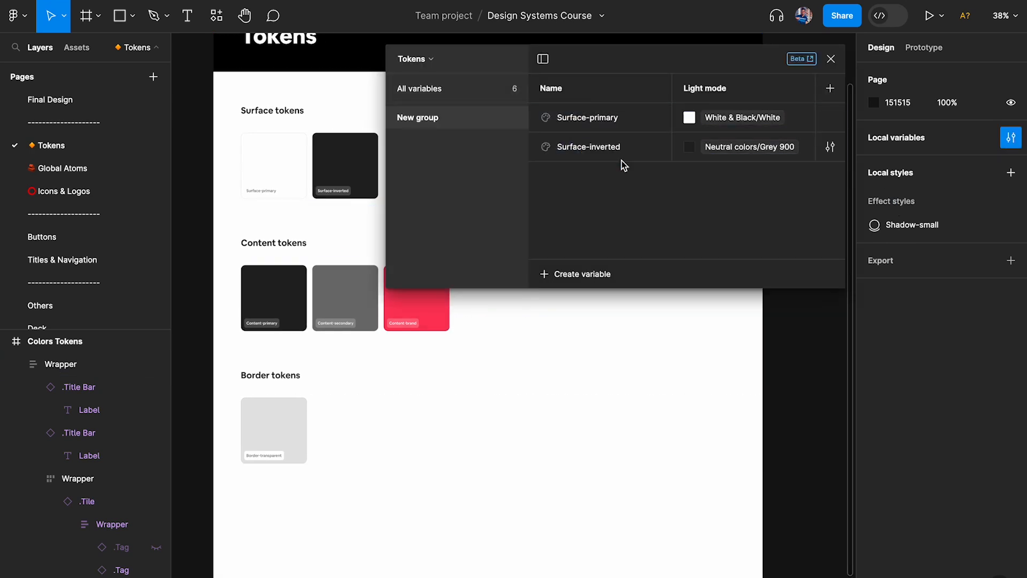
double_click(415, 119)
text(Surface)
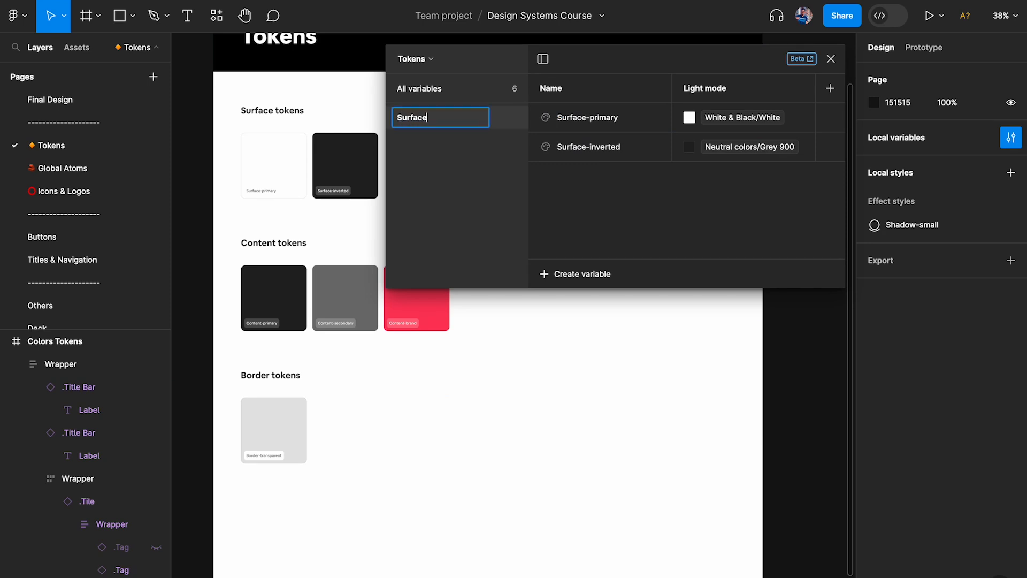
key(Return)
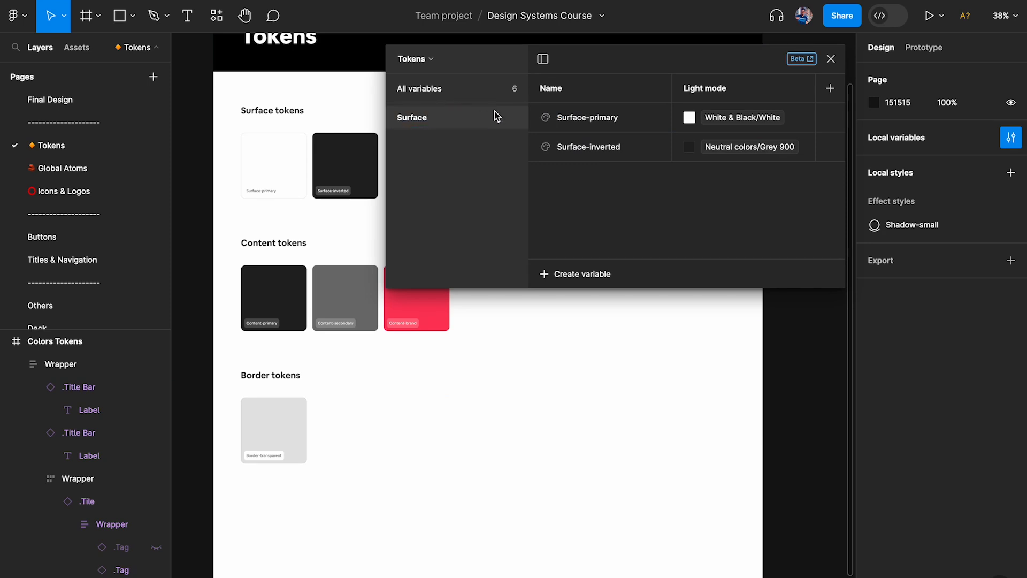
Group the Content-primary, Content-secondary and Content-brand variables and name the group "Content"
click(451, 92)
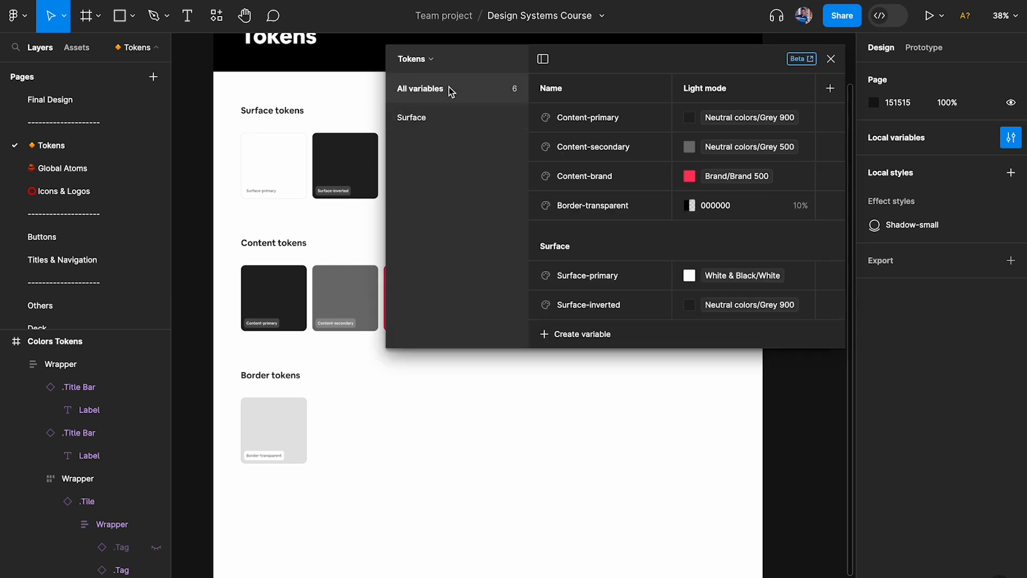
click(602, 119)
shift+click(591, 152)
right_click(591, 152)
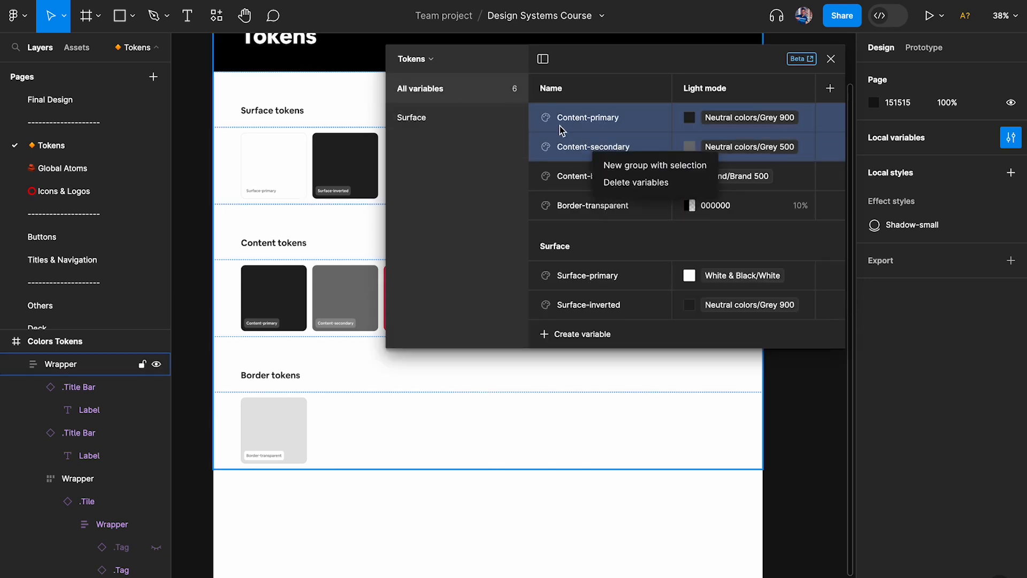
key(Escape)
shift+click(582, 178)
right_click(582, 182)
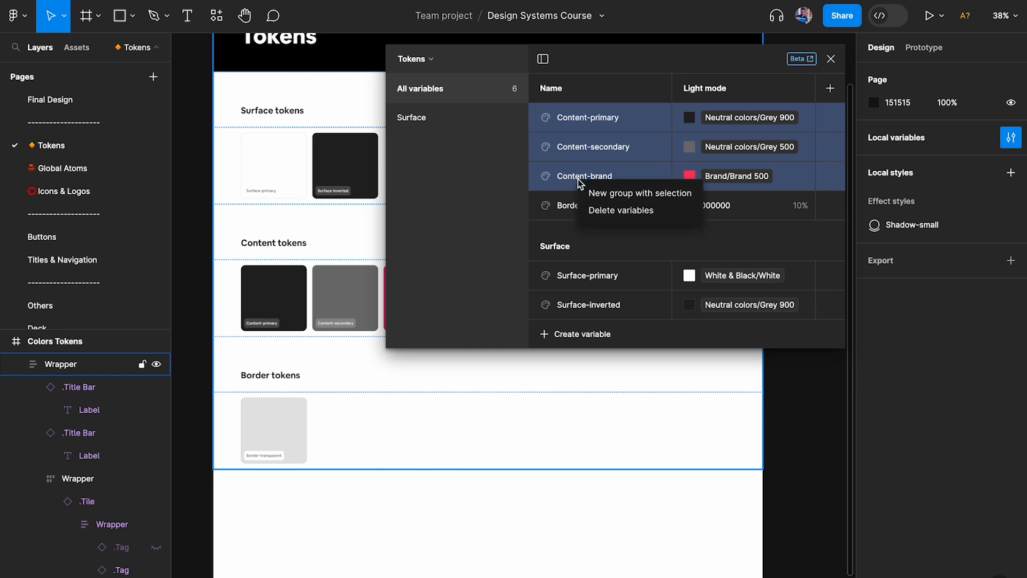
click(609, 195)
double_click(417, 141)
text(Content)
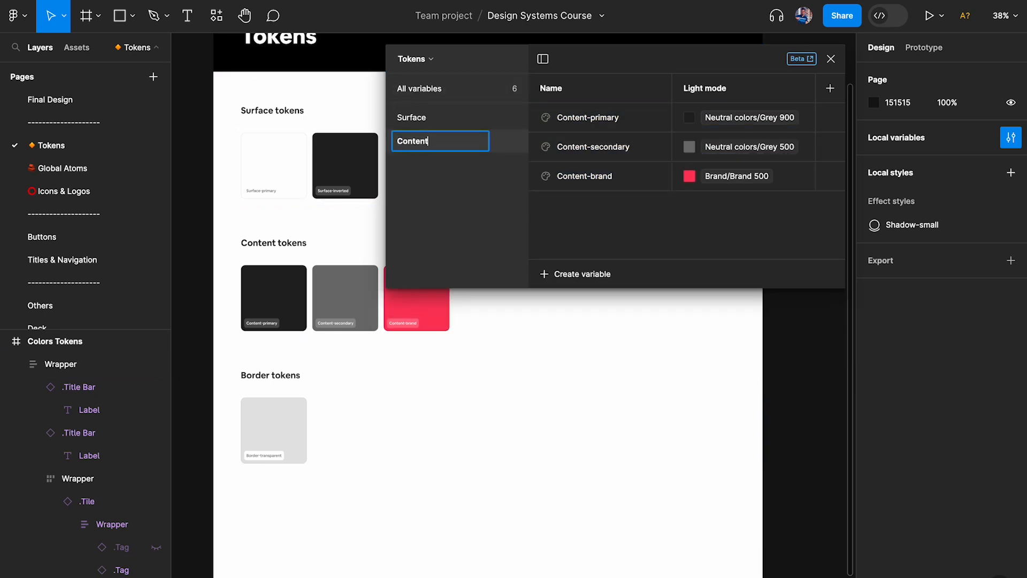
key(Return)
Put the Border-transparent variable into a new group named "Border"
click(435, 90)
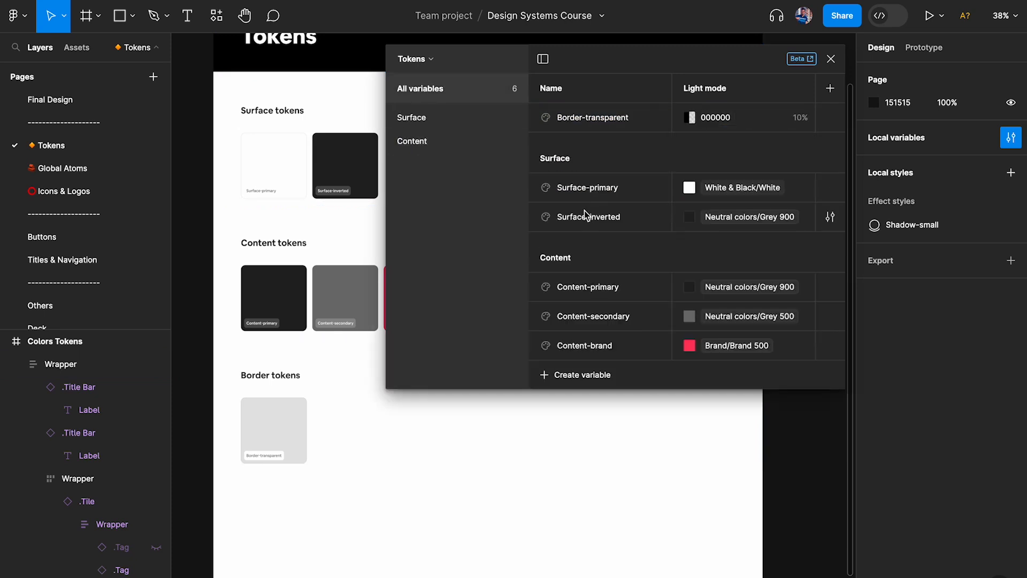
right_click(592, 125)
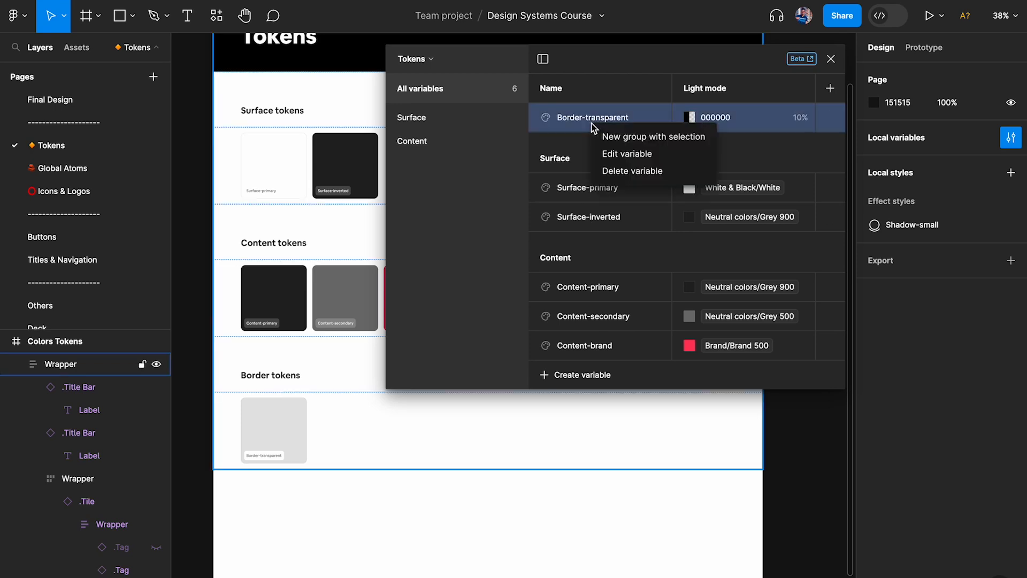
click(652, 137)
double_click(420, 164)
text(B)
key(Return)
Review the Content and Surface variable groups, close the local variables, and view both color frames in full
click(415, 142)
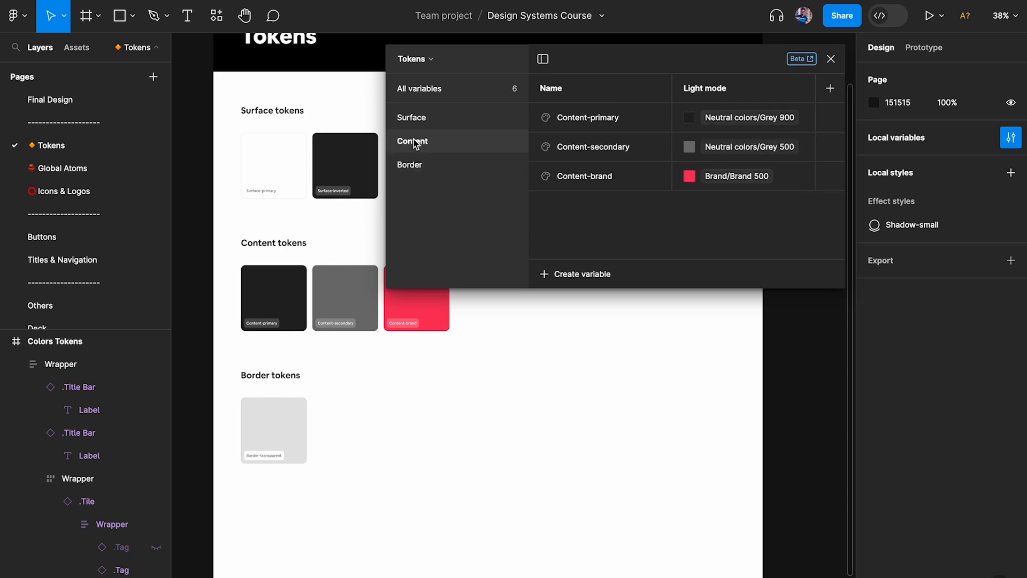
click(422, 120)
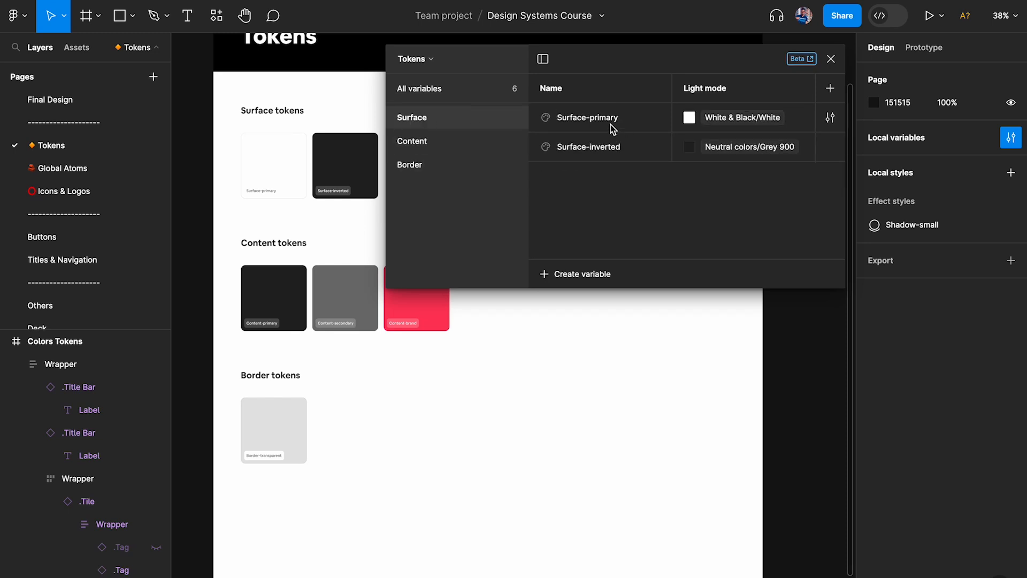
click(833, 60)
key(shift+1)
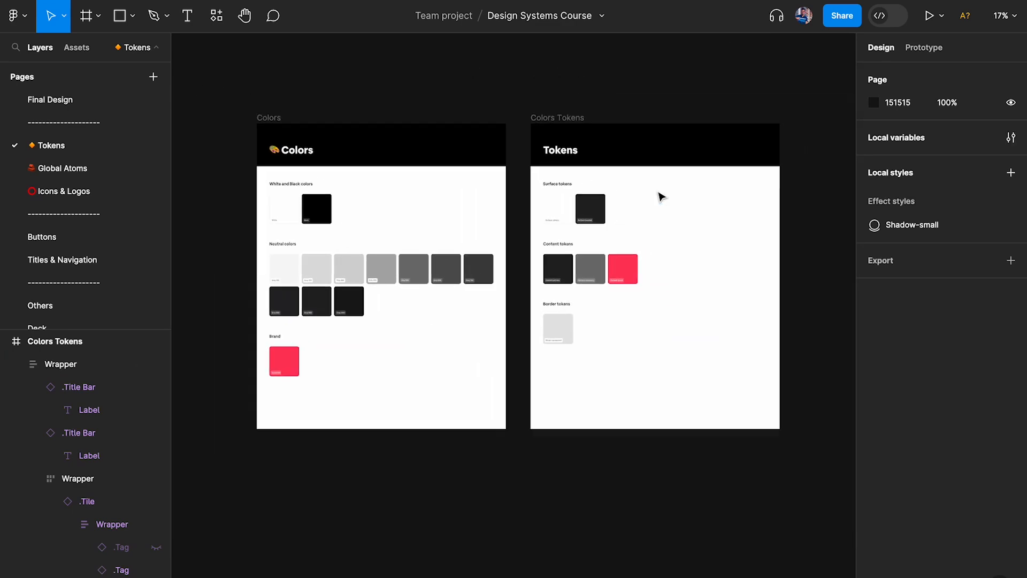